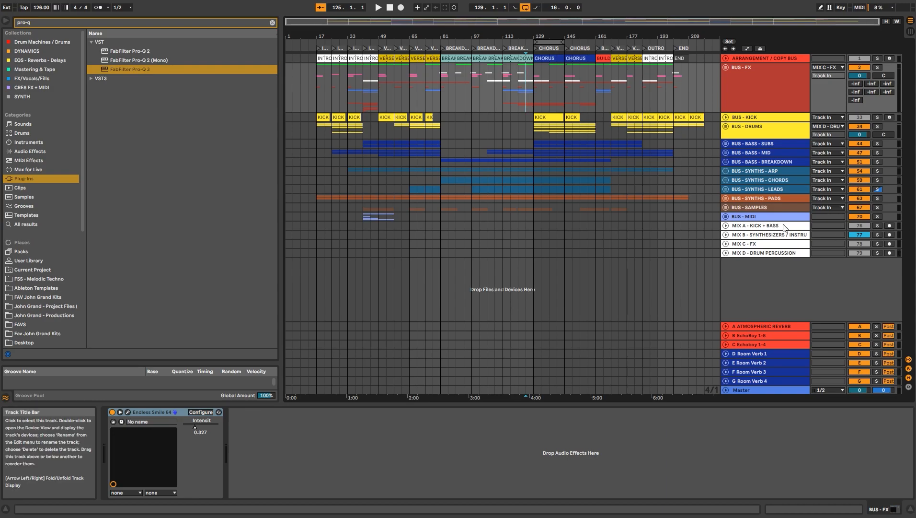
Examine the device chains on the MIX A - KICK + BASS, MIX B - SYNTHESIZERS, MIX C - FX and MIX D - DRUM PERCUSSION tracks.
click(783, 226)
click(763, 235)
click(755, 244)
click(753, 254)
click(775, 226)
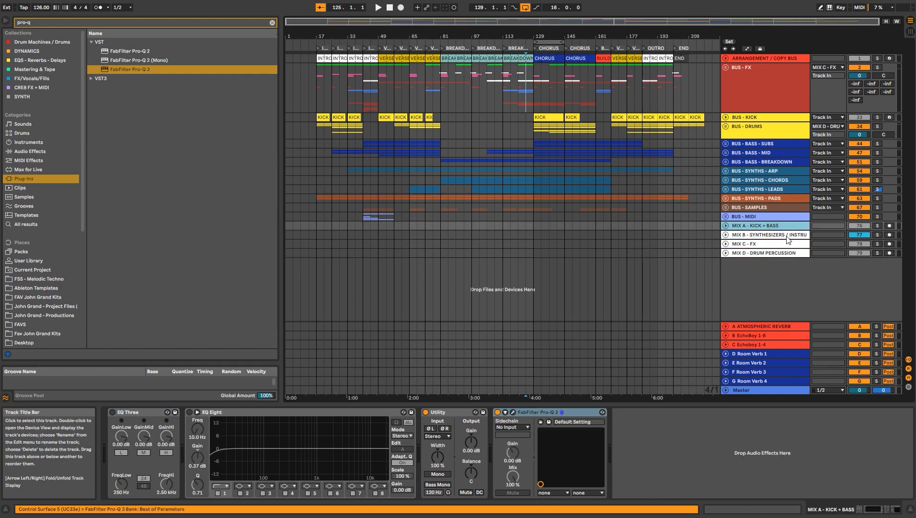
click(787, 236)
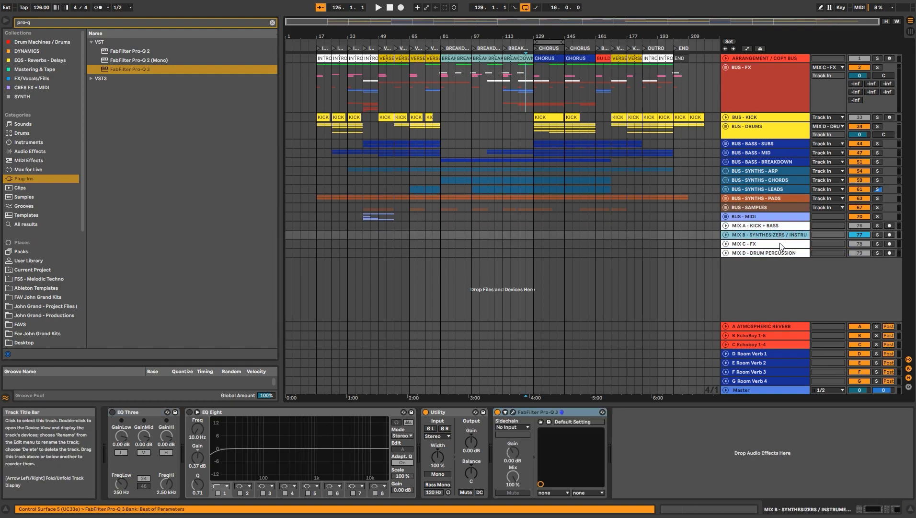
click(777, 244)
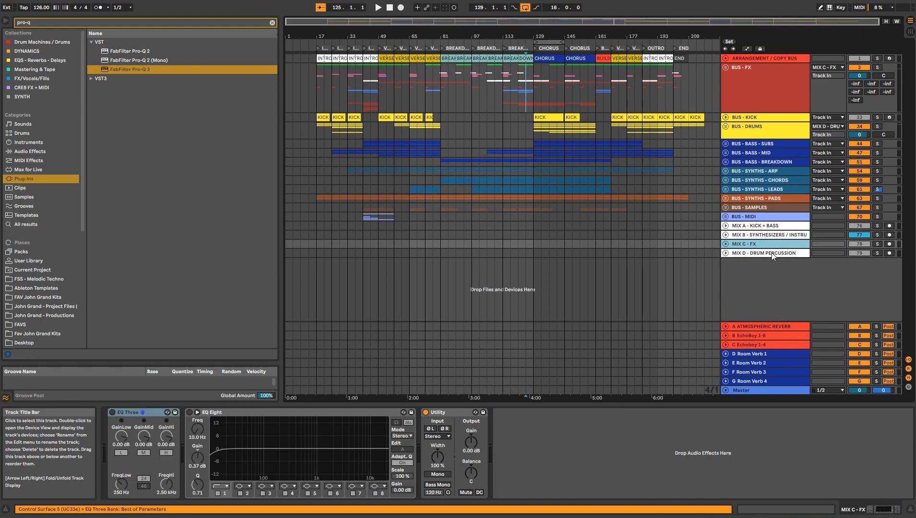
click(771, 253)
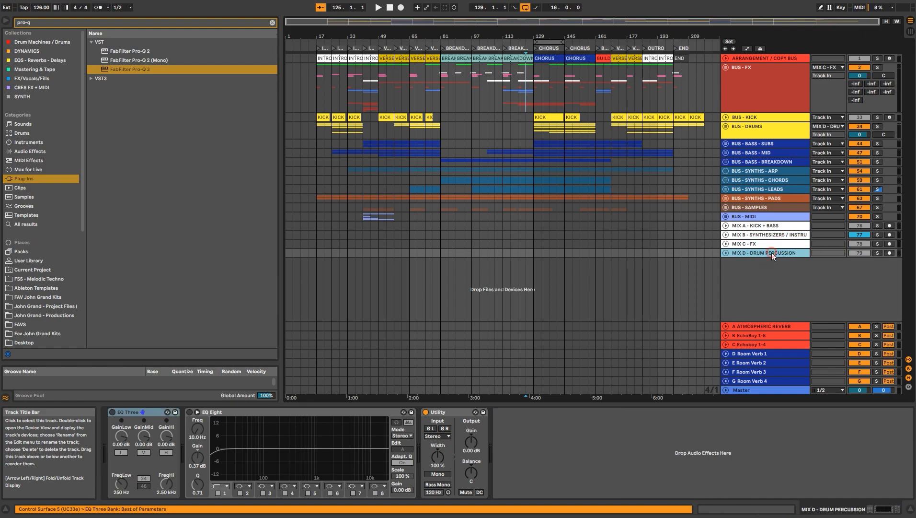
click(770, 226)
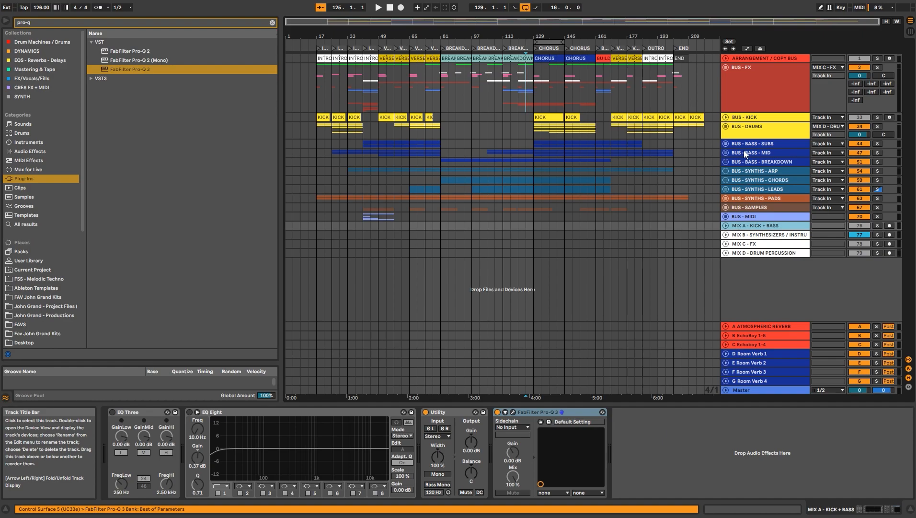
Unfold BUS - DRUMS and BUS - KICK and inspect the output routing choices of each track.
click(726, 126)
click(827, 126)
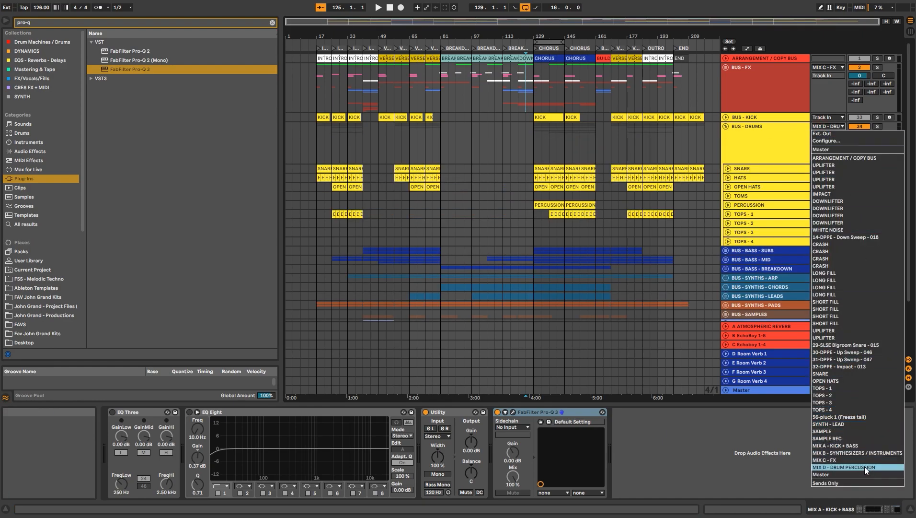
click(728, 122)
click(726, 119)
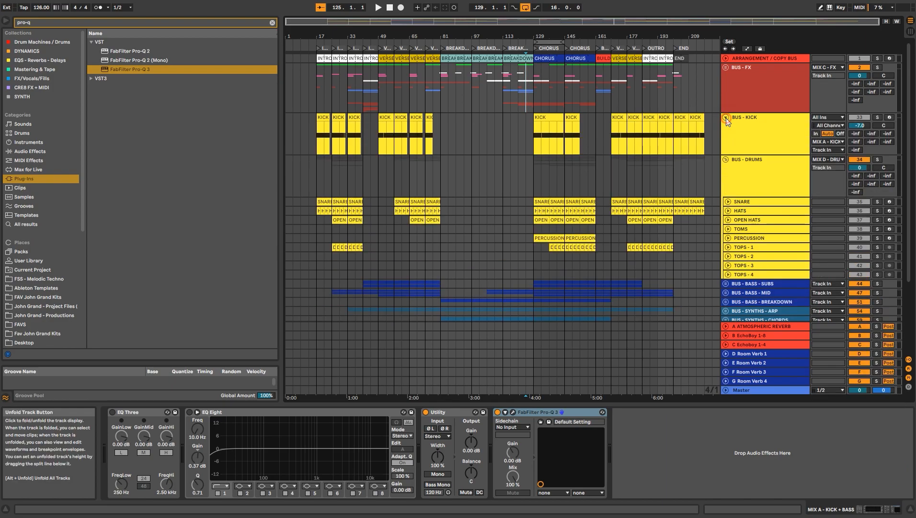
click(751, 120)
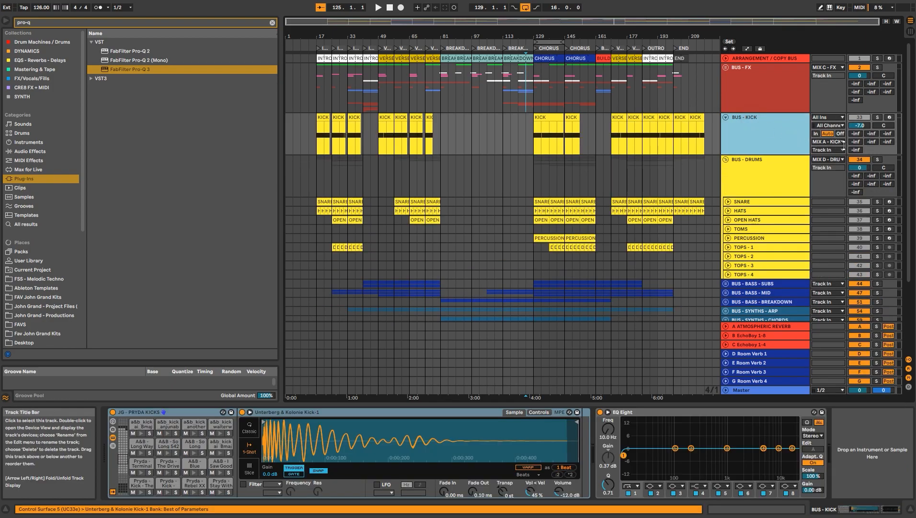
click(829, 142)
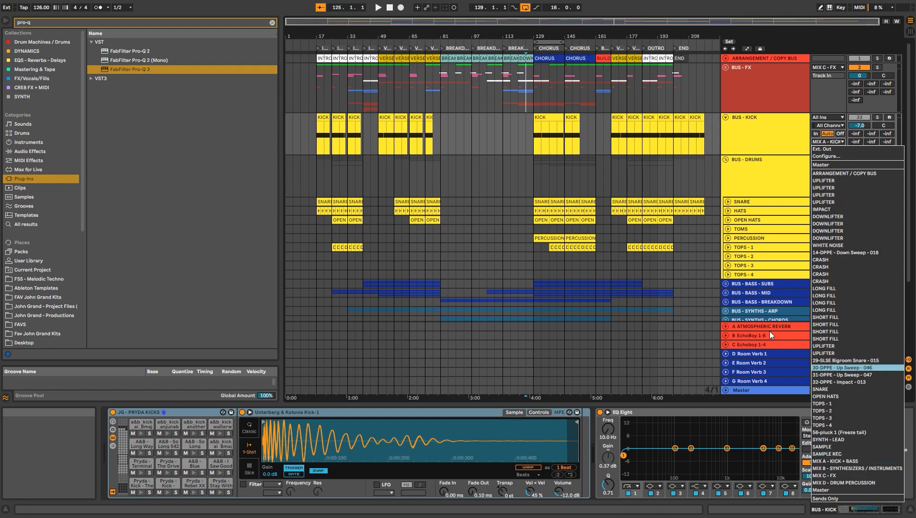
Check the MIX A - KICK + BASS track and fold the BUS - DRUMS group.
click(748, 253)
scroll(748, 253, down, 3)
scroll(747, 253, down, 1)
click(761, 269)
scroll(761, 270, up, 5)
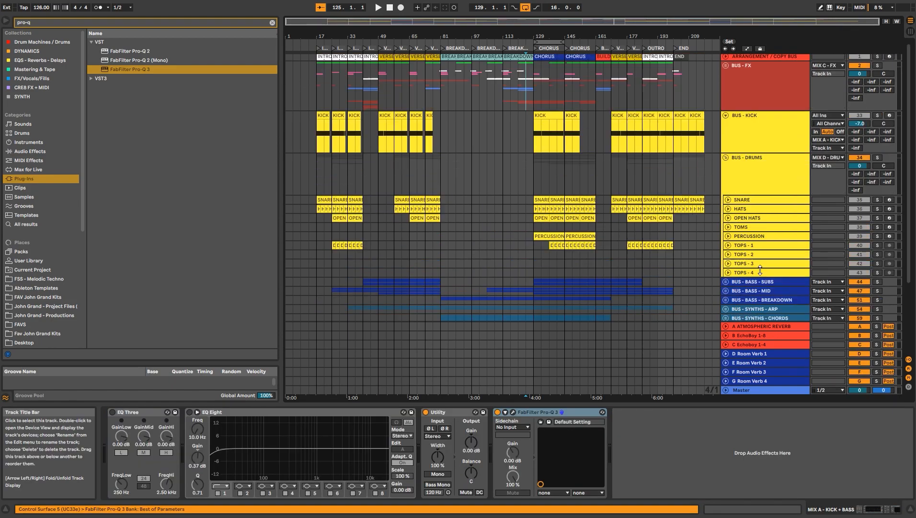
click(727, 160)
Unfold the three bass buses together, inspect their output routing to MIX A - KICK + BASS, and fold them again.
click(752, 178)
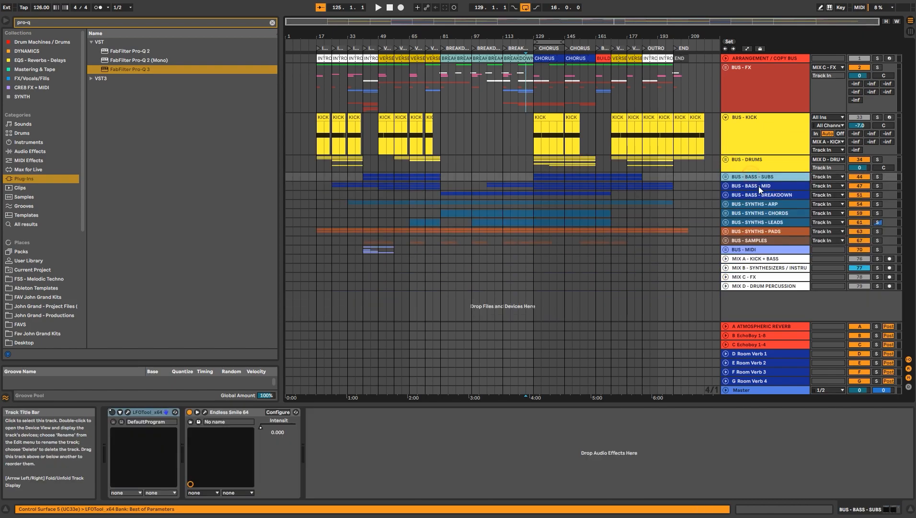
shift+click(760, 193)
click(726, 176)
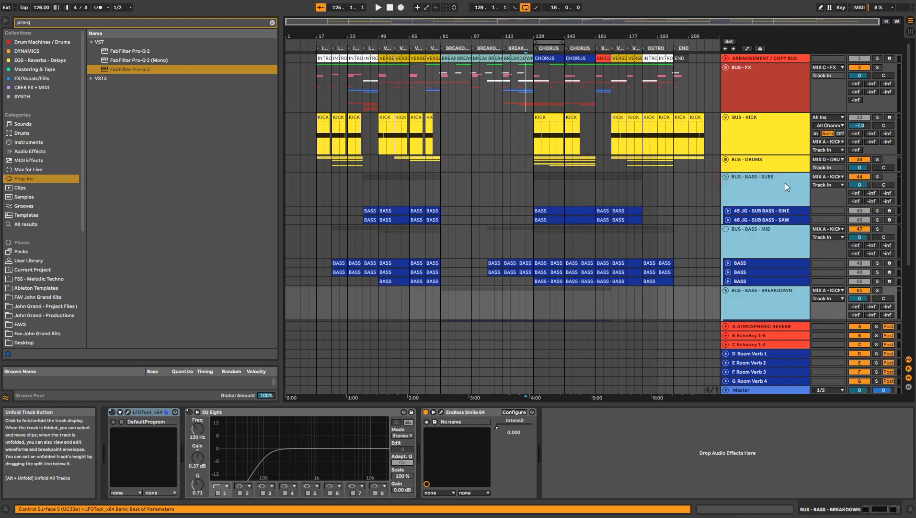
click(828, 177)
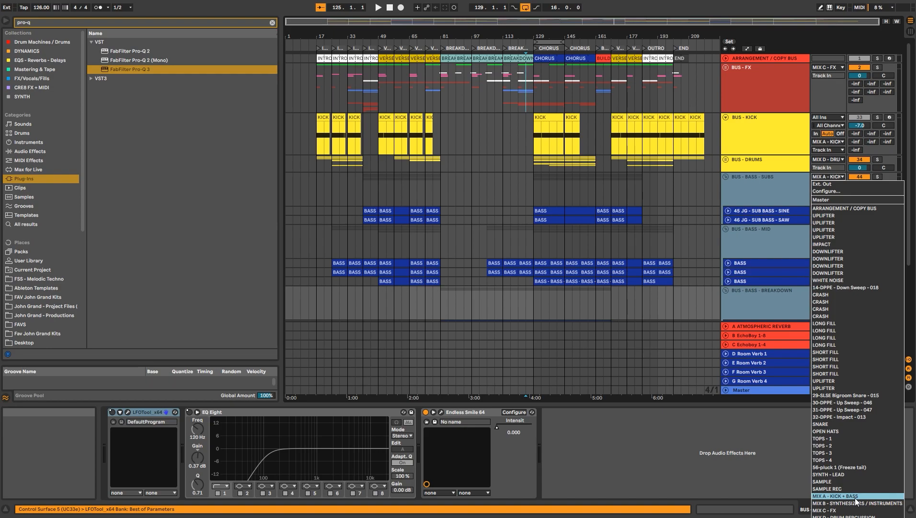
click(726, 176)
Unfold the buses from BUS - SYNTHS - ARP through BUS - SAMPLES together, inspect their output routing, and fold them again.
click(757, 203)
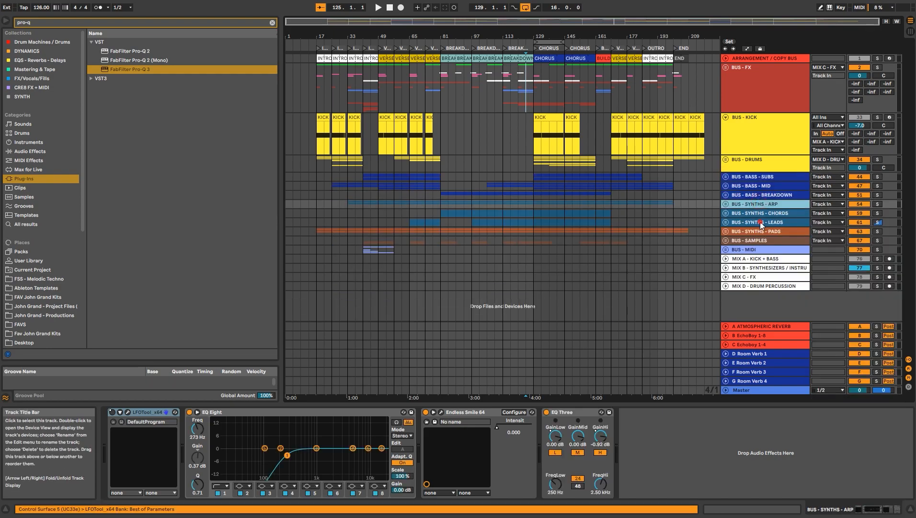
shift+click(760, 223)
click(726, 203)
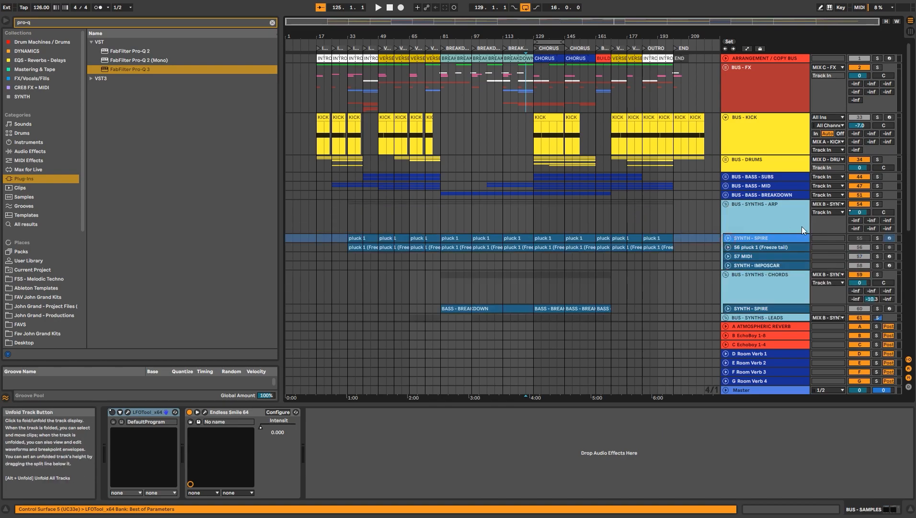
click(828, 204)
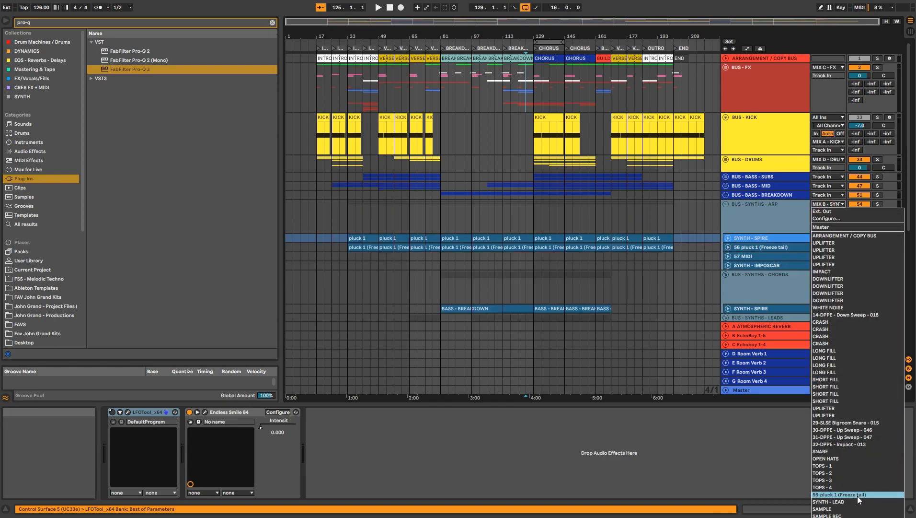
click(736, 206)
click(726, 204)
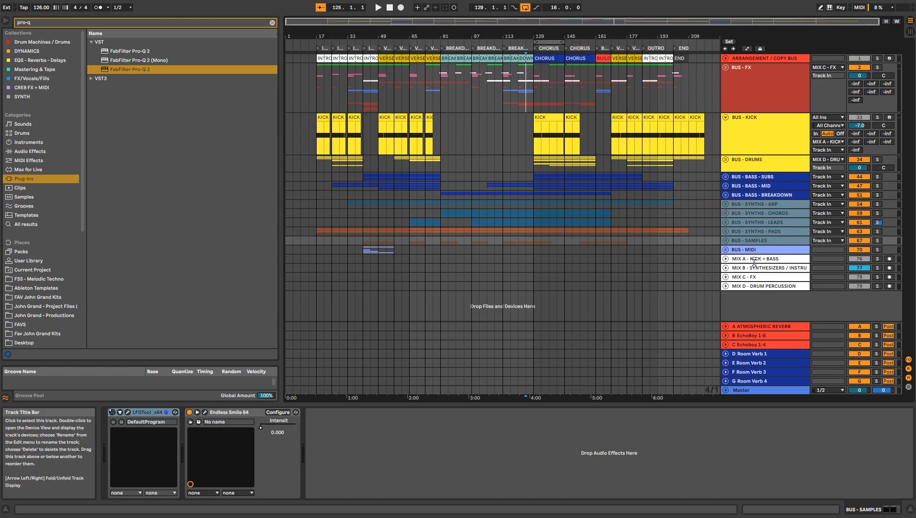
Unsolo BUS - SYNTHS - LEADS and review the three bass buses alongside the MIX A - KICK + BASS track.
click(753, 258)
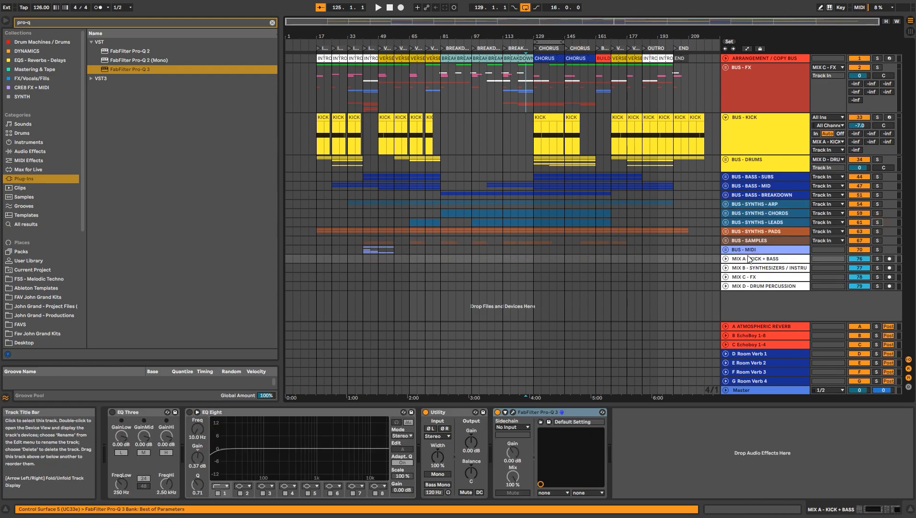
click(755, 278)
click(772, 178)
click(760, 186)
click(759, 195)
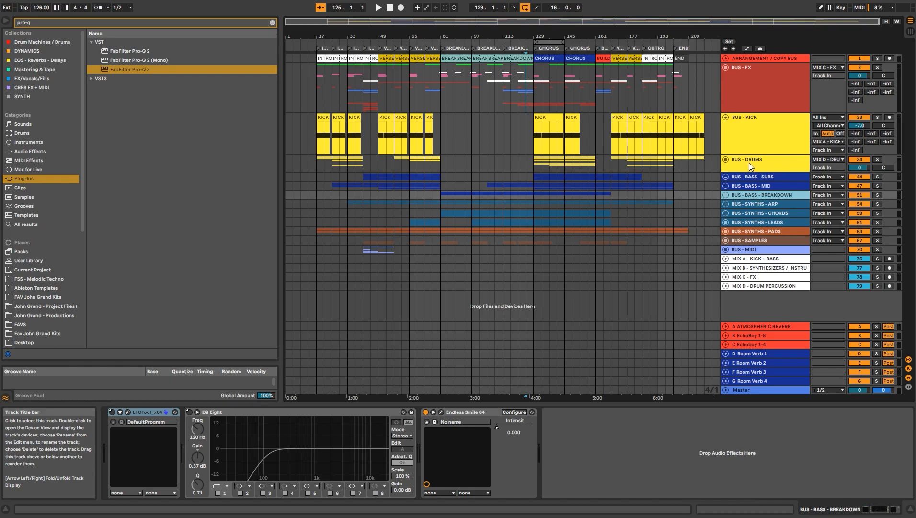
click(761, 259)
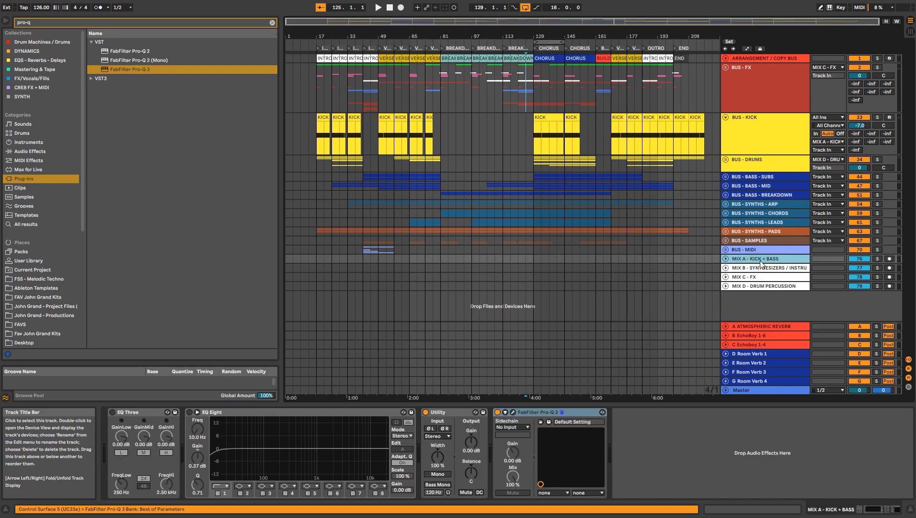
click(760, 264)
click(759, 261)
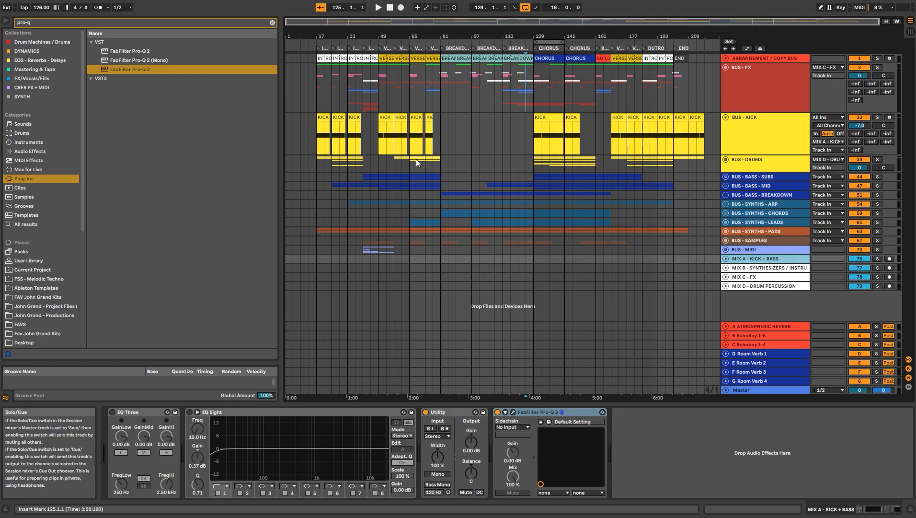
Play the arrangement from bar 49 and examine the MIX A, MIX B, MIX C and MIX D tracks during playback.
click(379, 88)
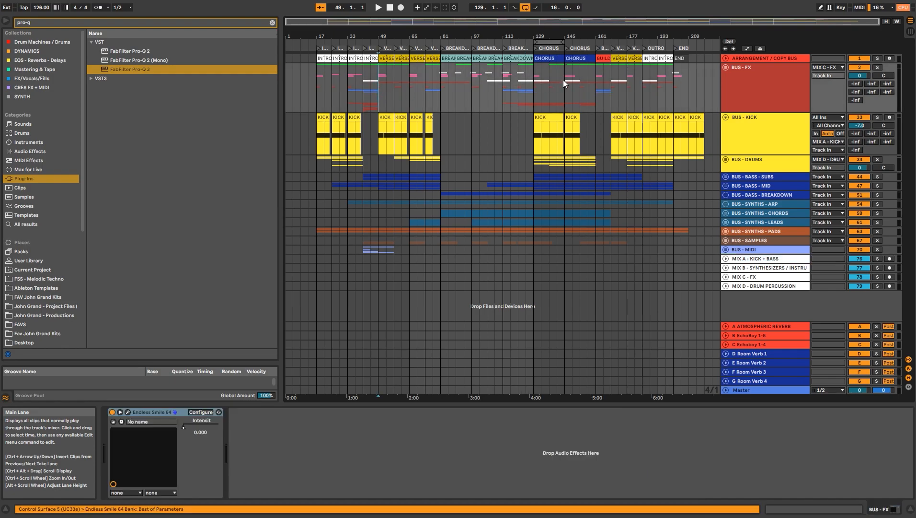
key(space)
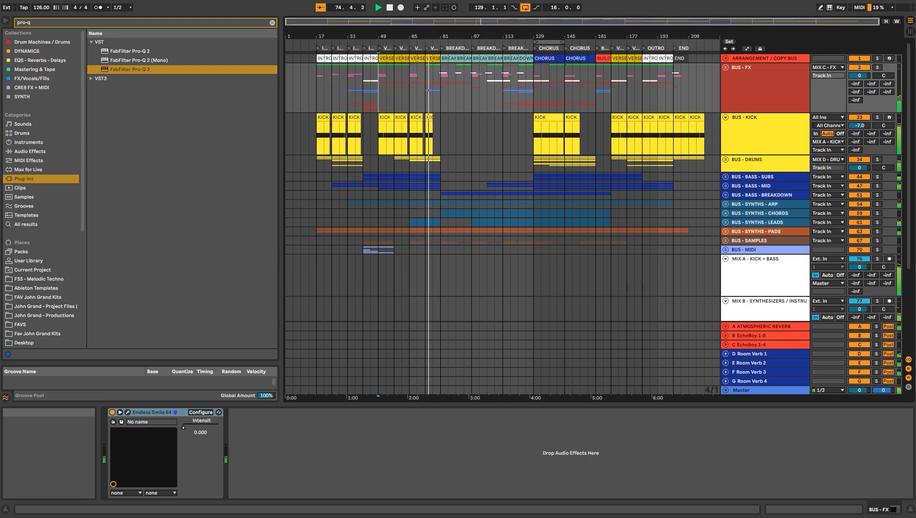
scroll(777, 208, down, 3)
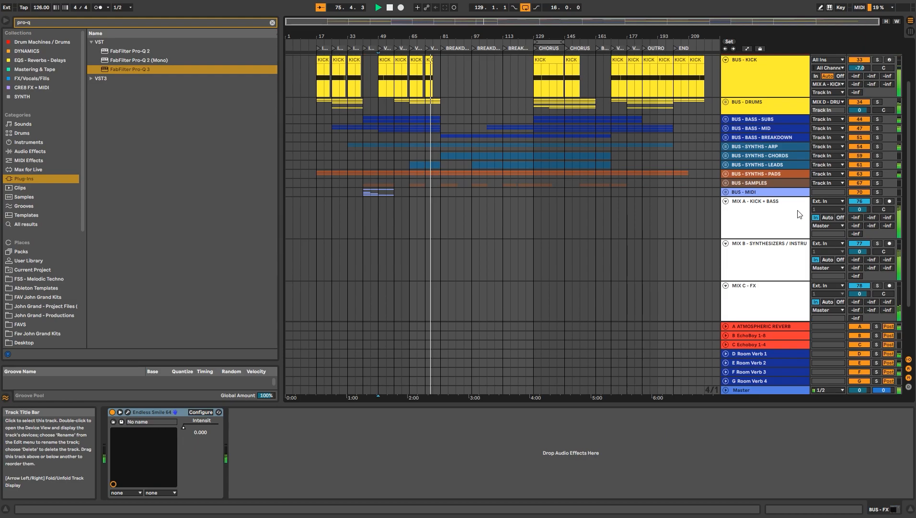
click(777, 209)
click(773, 261)
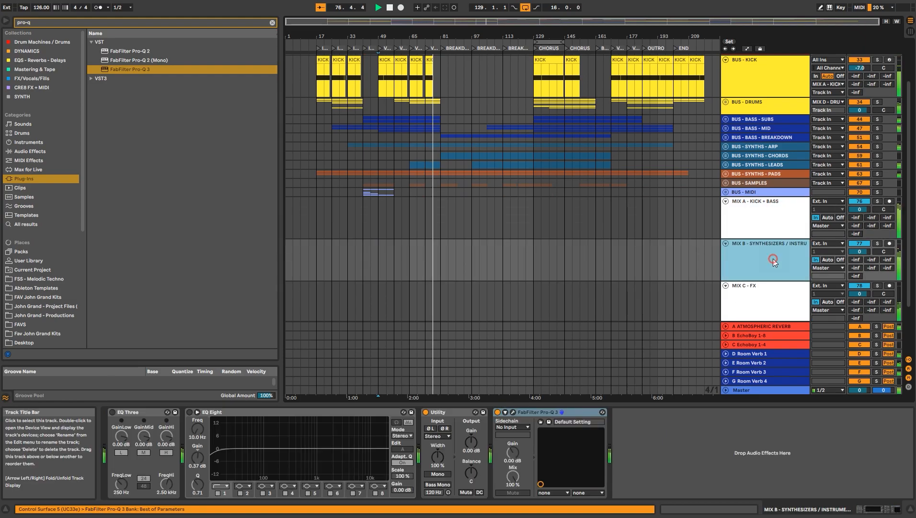
click(553, 411)
click(734, 221)
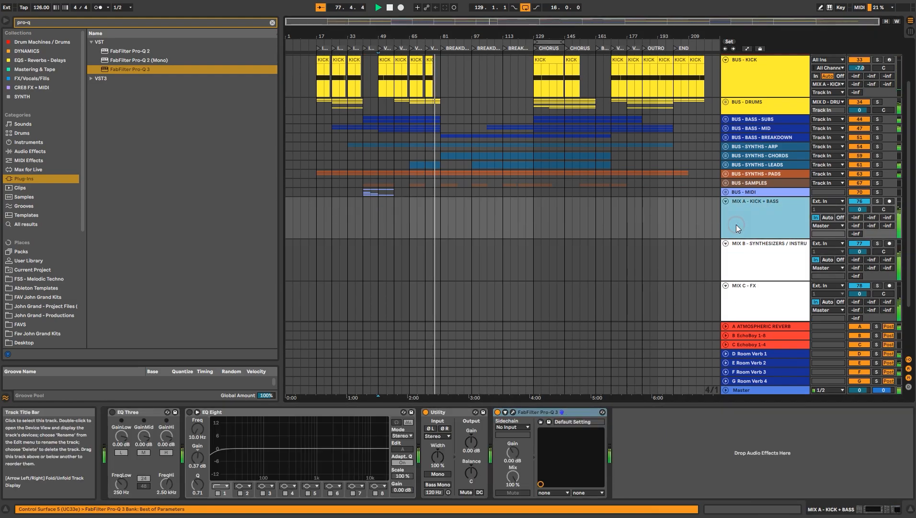
scroll(743, 278, down, 3)
click(757, 250)
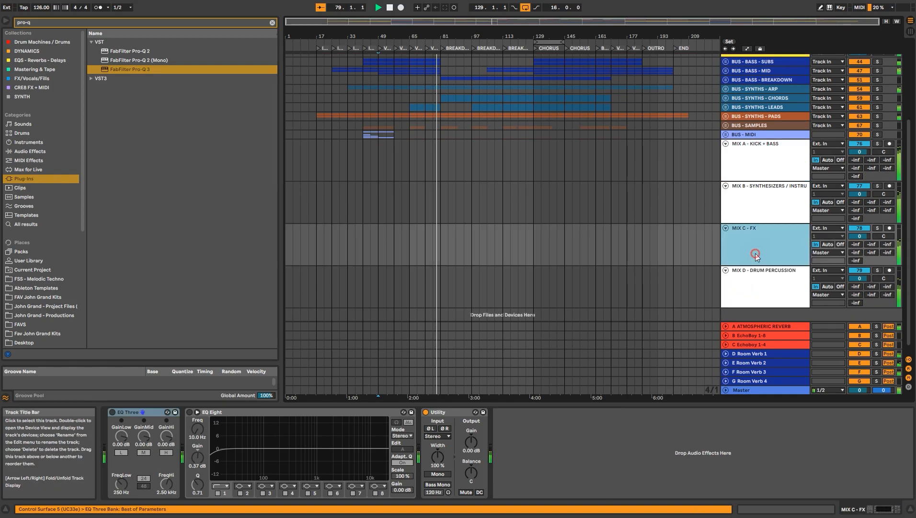
click(758, 275)
click(761, 174)
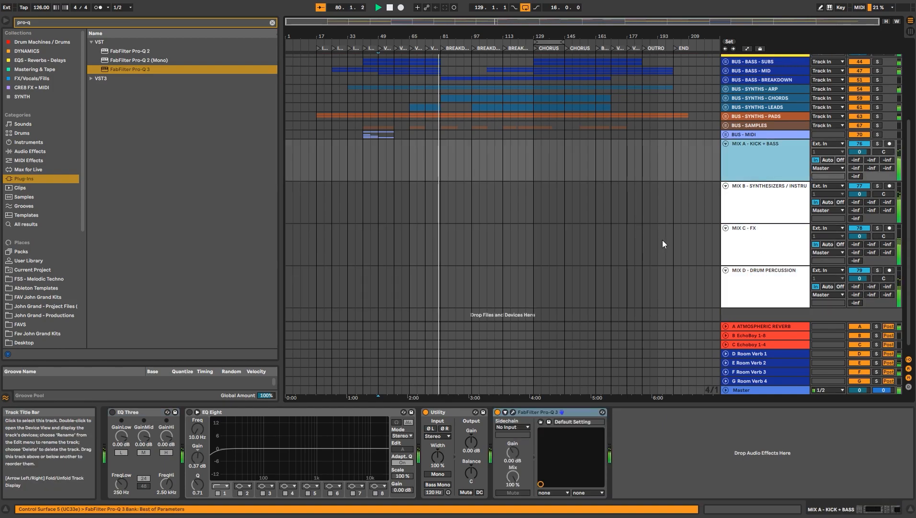
scroll(663, 241, up, 3)
scroll(662, 239, up, 3)
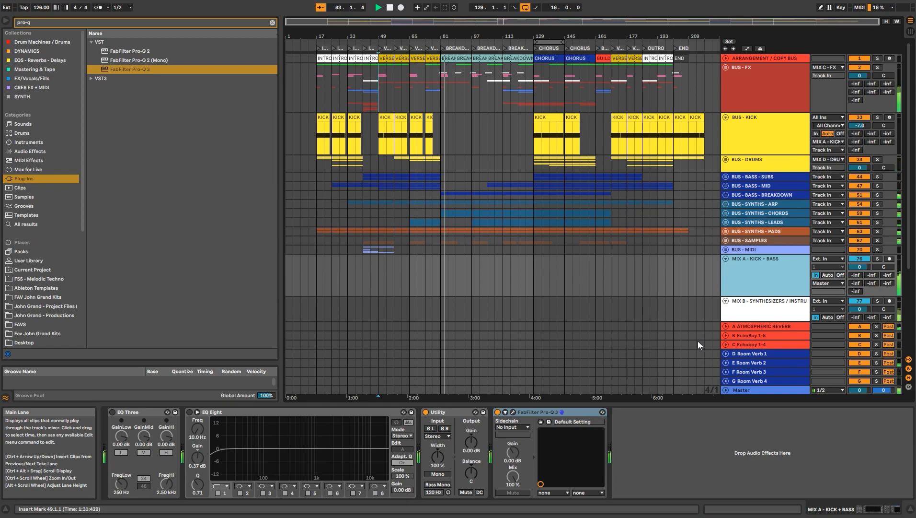
Play the arrangement from bar 113 into the chorus and stop playback.
click(504, 134)
key(space)
key(space)
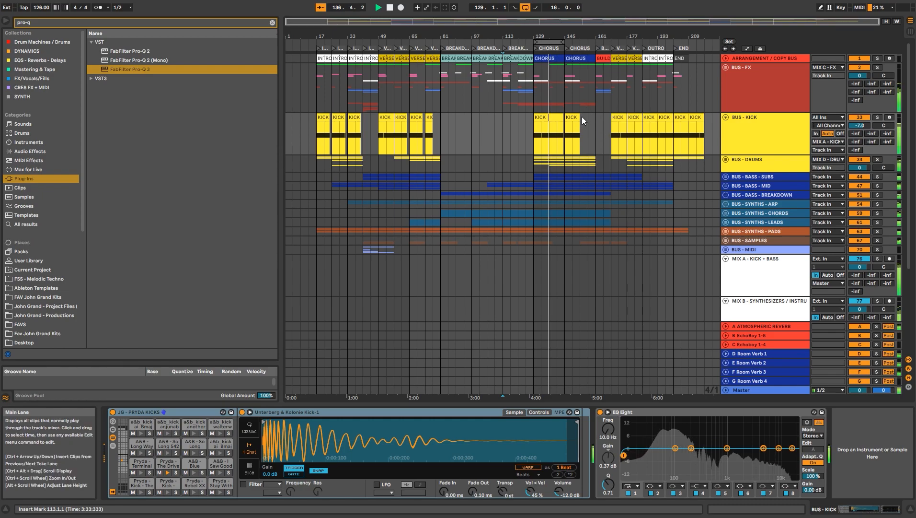
click(390, 8)
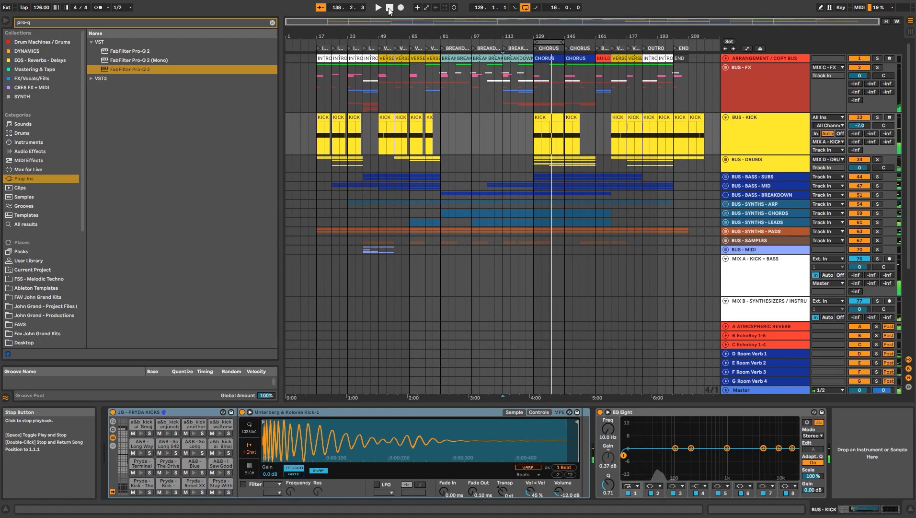
Fold the BUS - KICK track and the four MIX tracks to compact the arrangement.
click(727, 118)
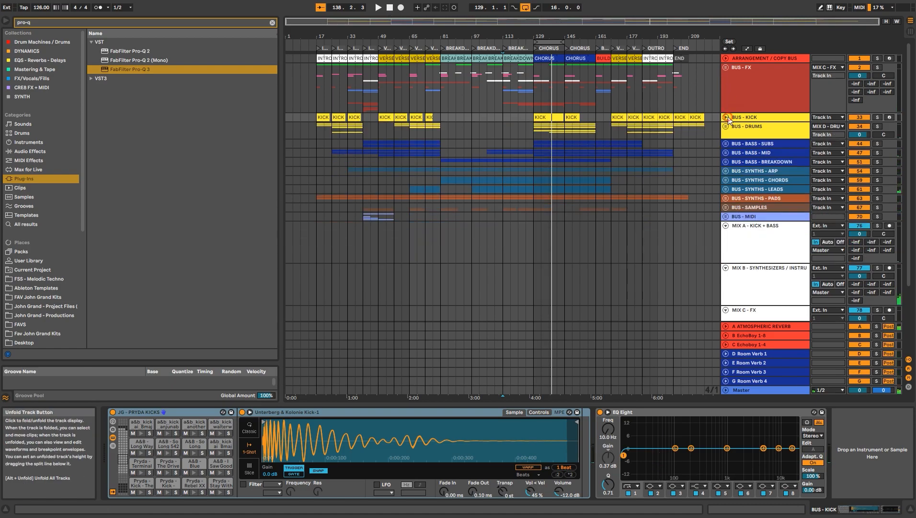
click(727, 226)
click(726, 235)
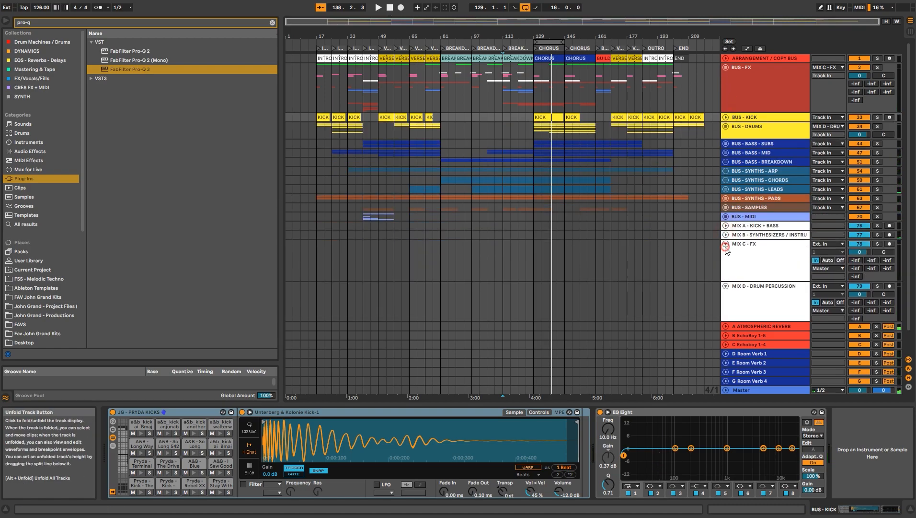
click(727, 244)
Open the ADPTR MetricAB plug-in window from the Master track's device chain.
click(756, 391)
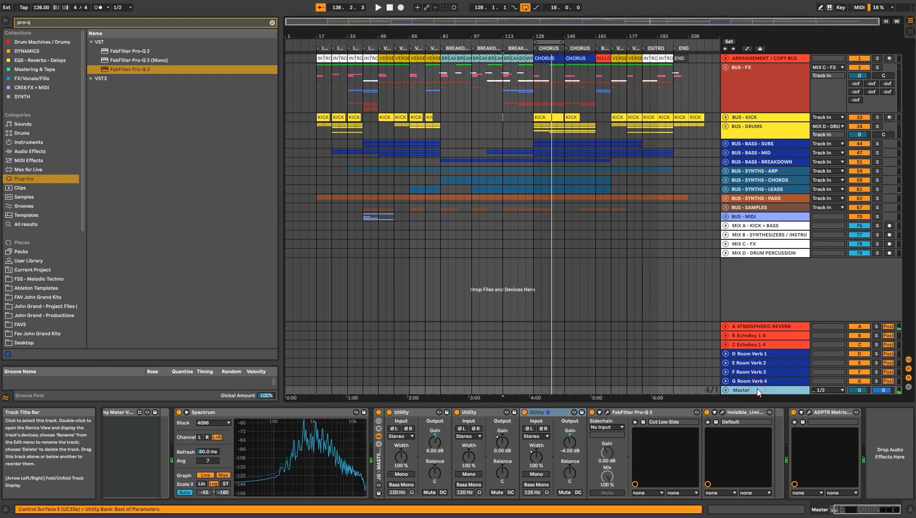
click(809, 412)
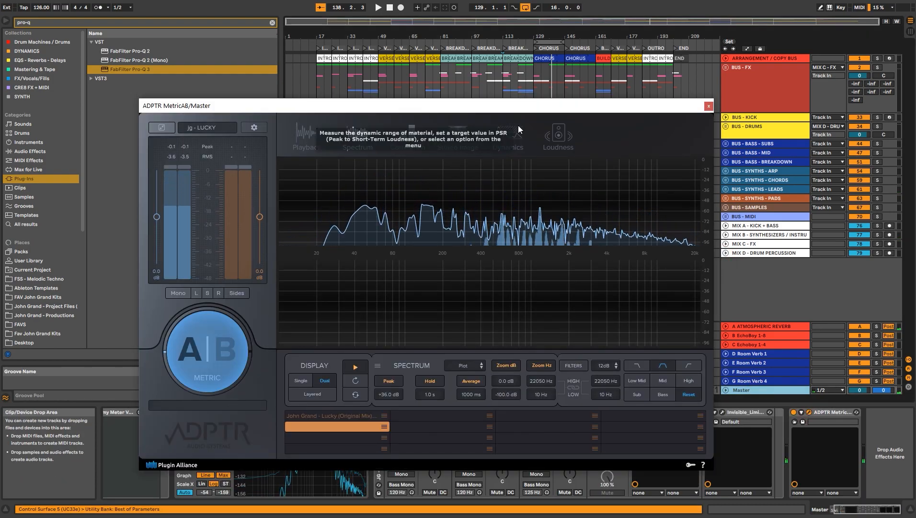
Select the Lucky (Original Mix) reference in MetricAB's Playback view and compare it with the mix while playing the chorus.
click(309, 137)
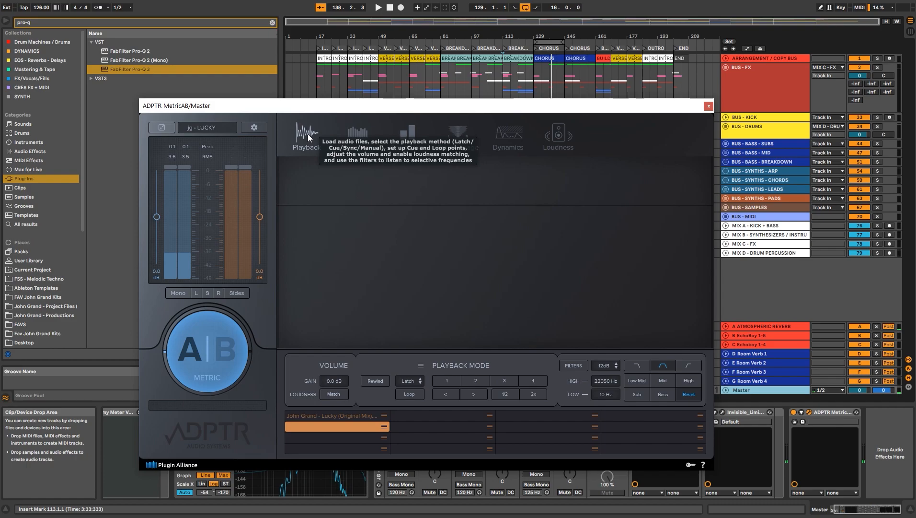
click(350, 413)
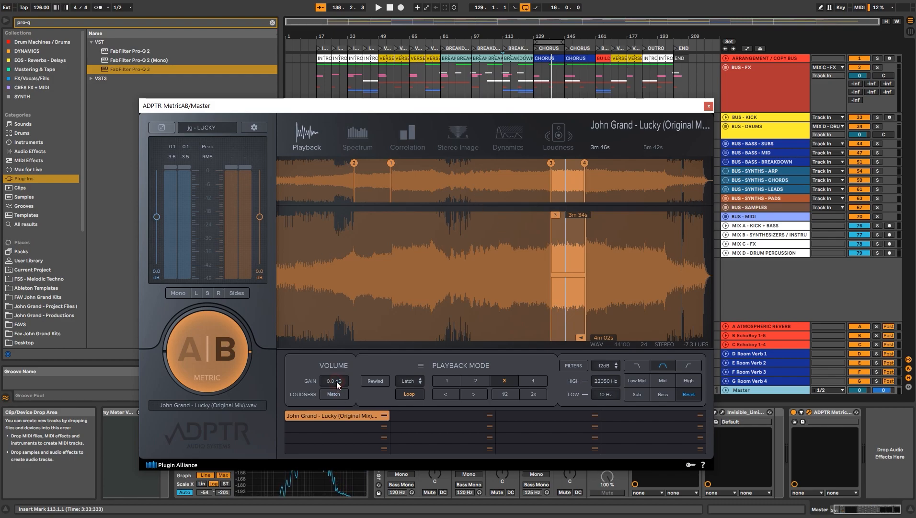
click(192, 349)
key(space)
click(549, 42)
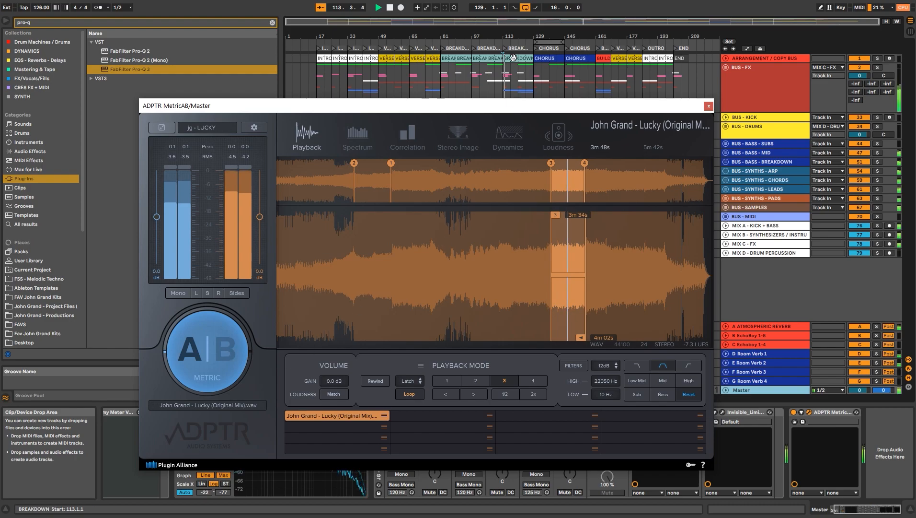
click(232, 348)
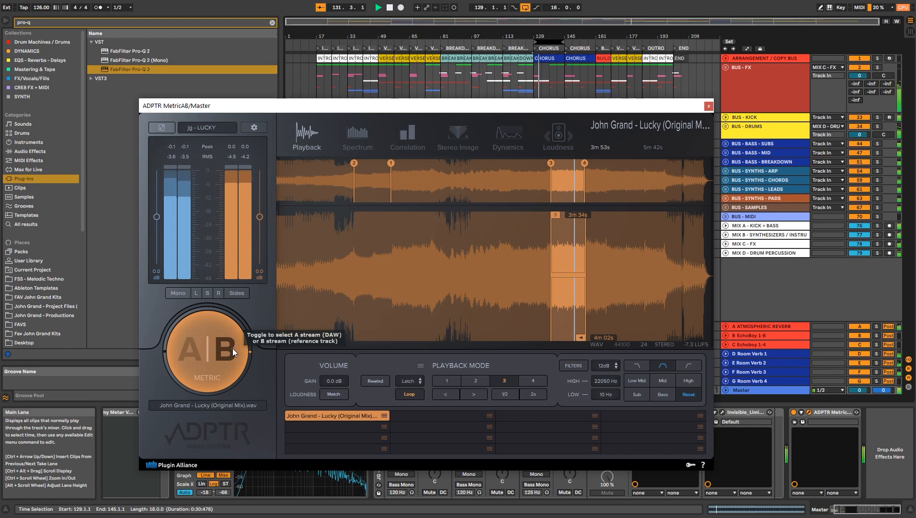
click(233, 348)
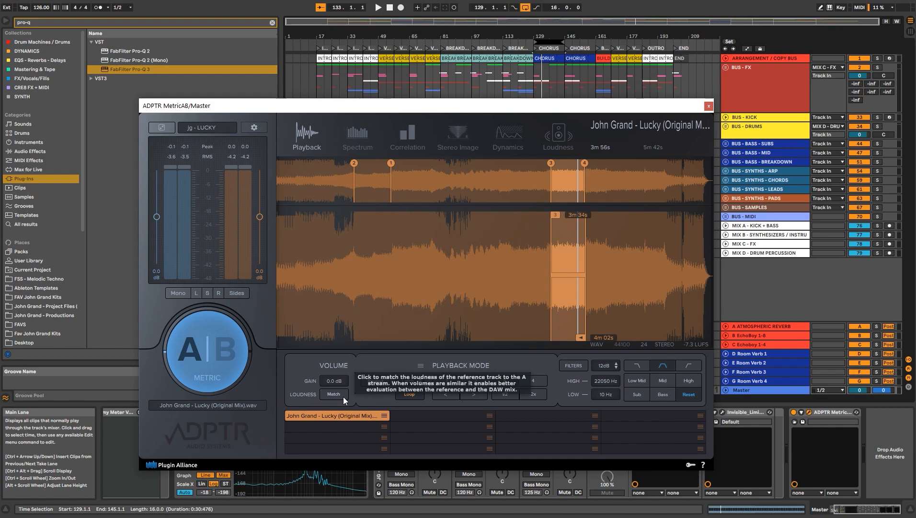
Match the reference track's loudness to the mix during chorus playback and compare the A and B streams.
key(space)
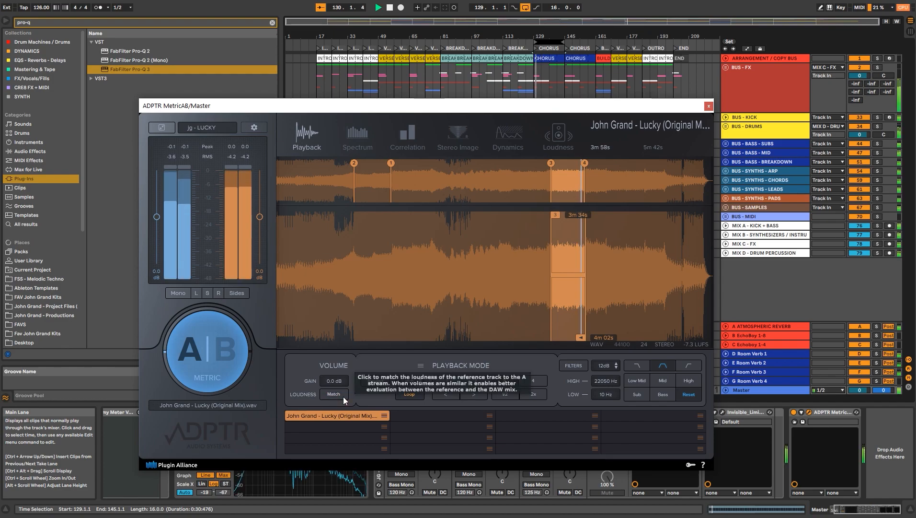
click(344, 398)
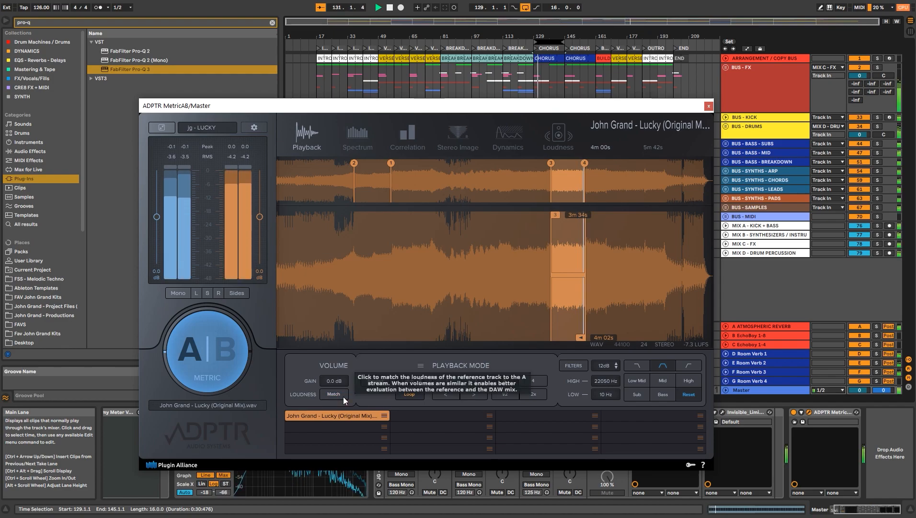
click(232, 348)
click(233, 347)
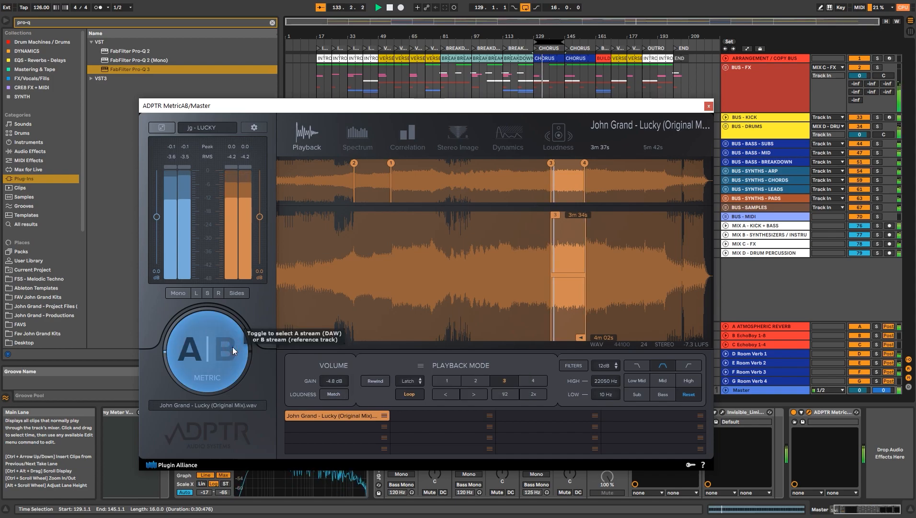
click(233, 347)
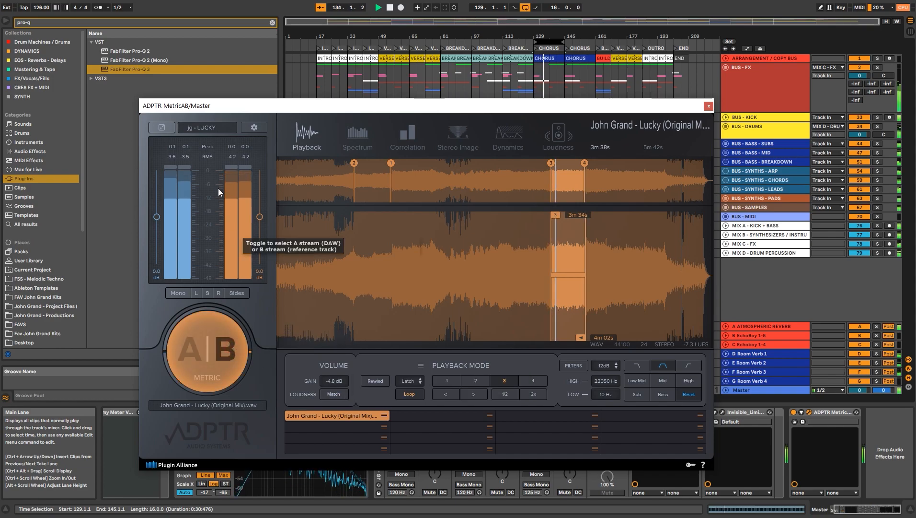
Reset the reference's level readings, compare mix and reference again, and stop playback.
click(231, 157)
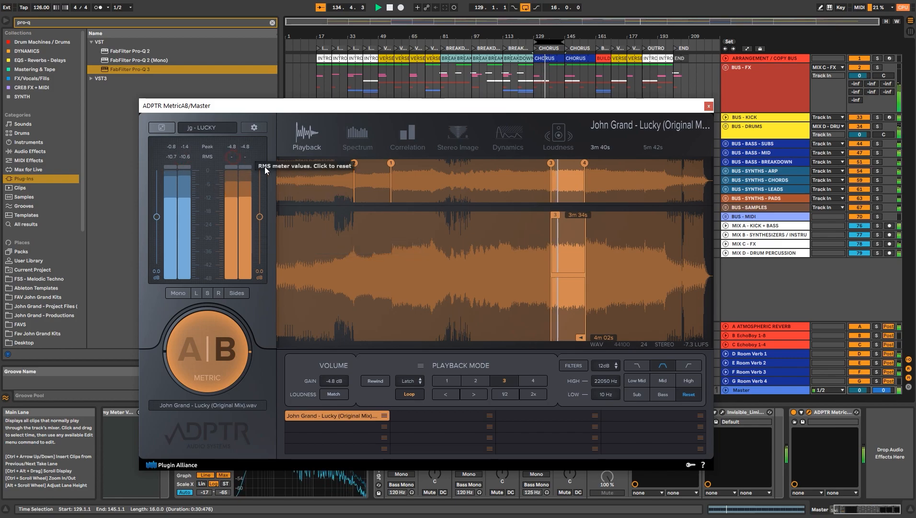
click(227, 347)
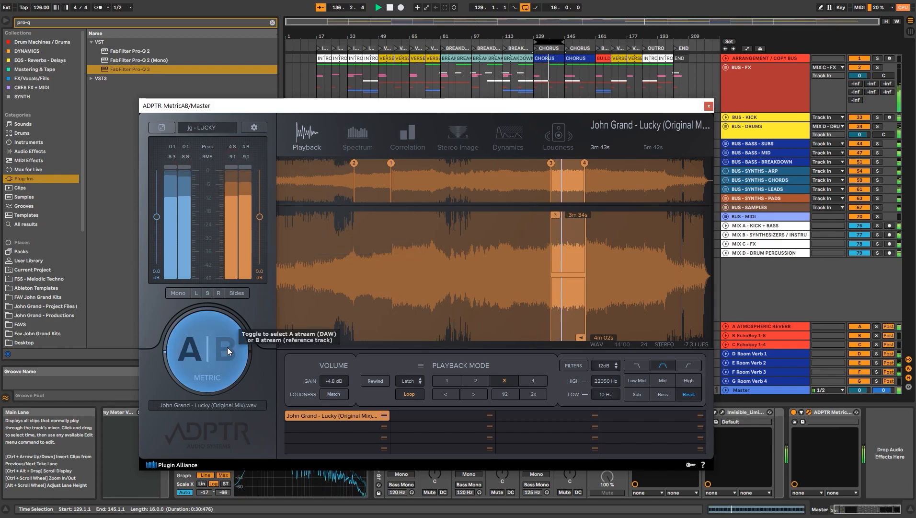
click(227, 347)
key(space)
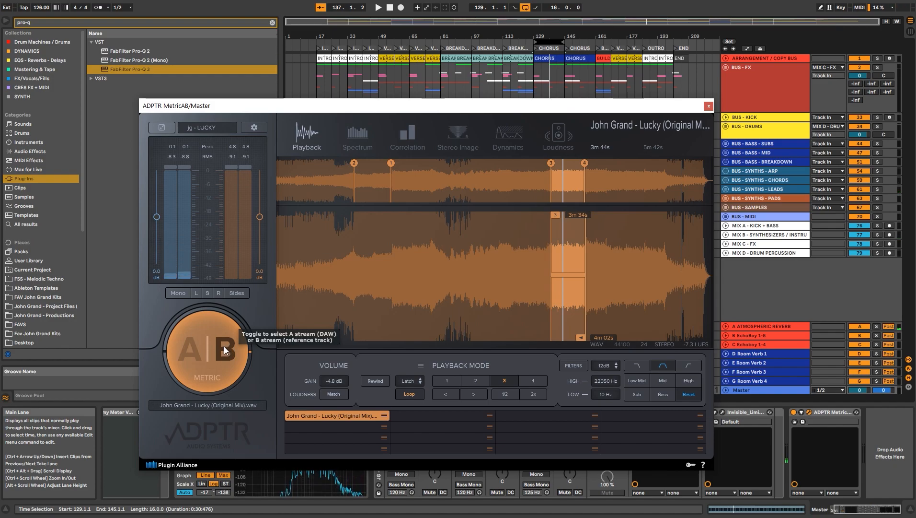
Step through the Sub, Bass, Low Mid, Mid and High filter presets on the mix stream, displaying the ranges in Spectrum view.
click(635, 394)
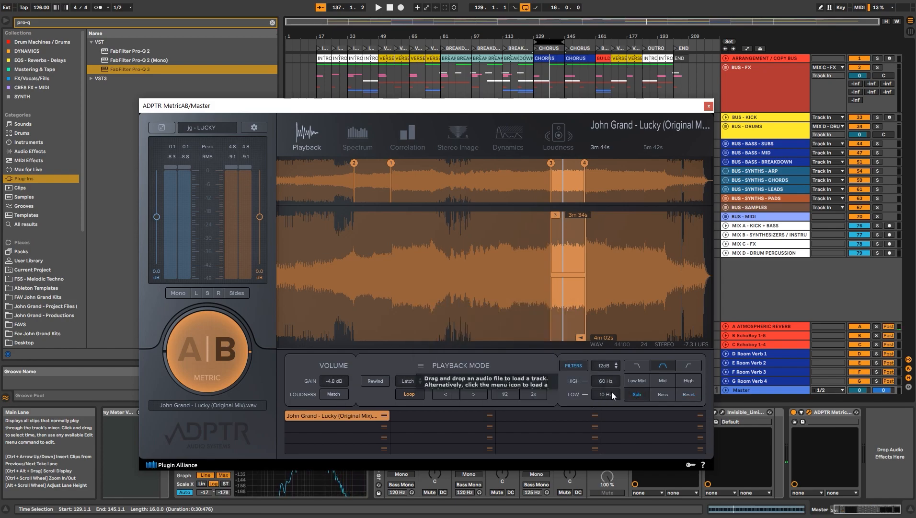
click(227, 345)
click(650, 394)
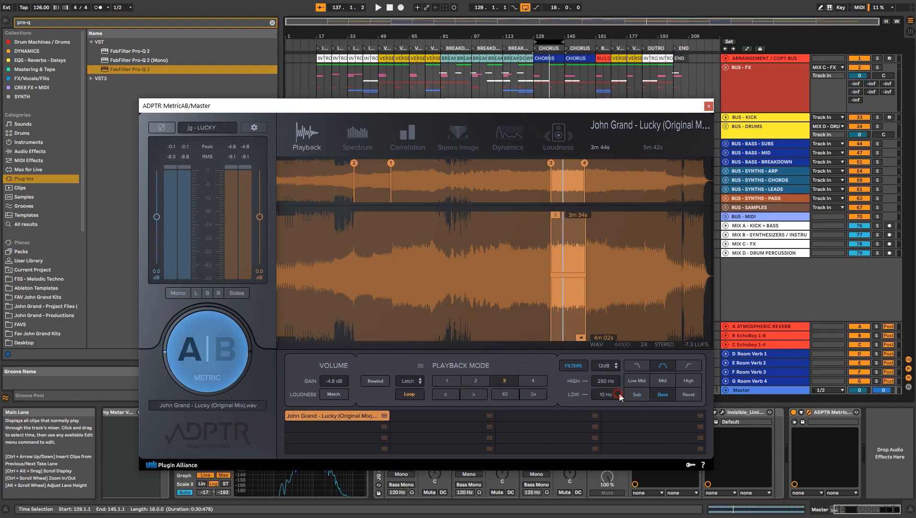
click(346, 142)
click(320, 142)
click(355, 141)
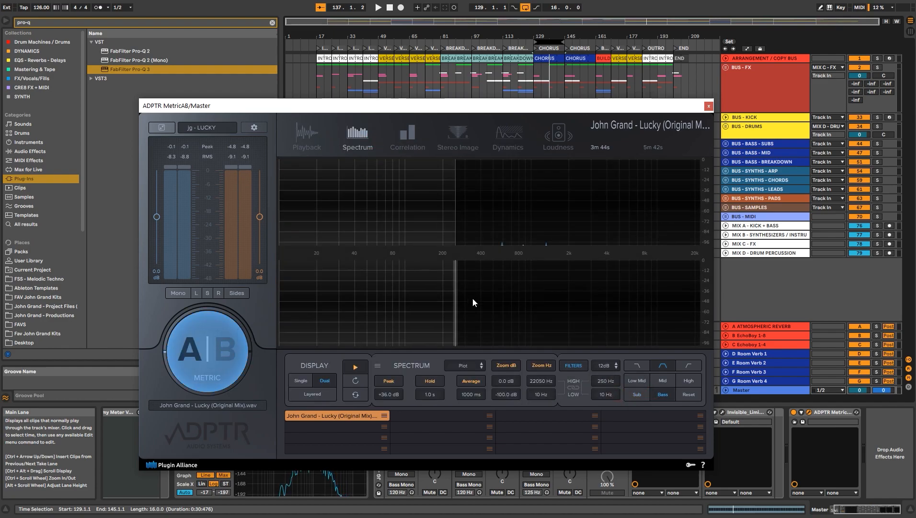
click(636, 381)
click(662, 381)
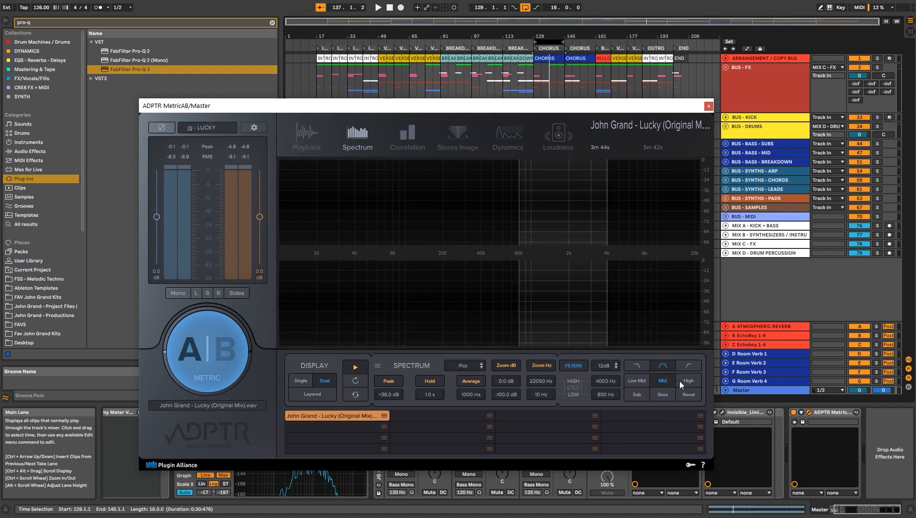
click(688, 381)
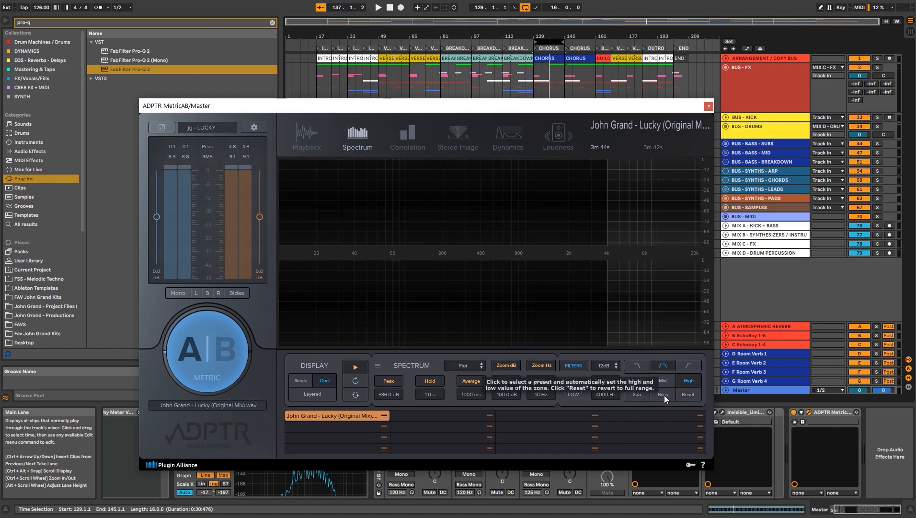
Apply the Sub filter preset and raise its upper limit to 78 Hz.
click(630, 395)
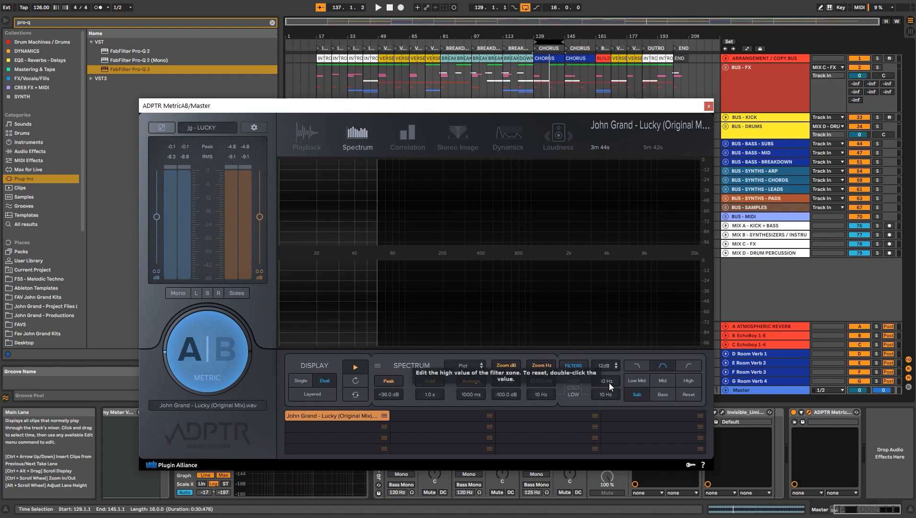
click(609, 383)
drag(610, 382, 610, 382)
Play the chorus and compare the filtered low end of the mix and the reference, ending on the mix stream.
key(space)
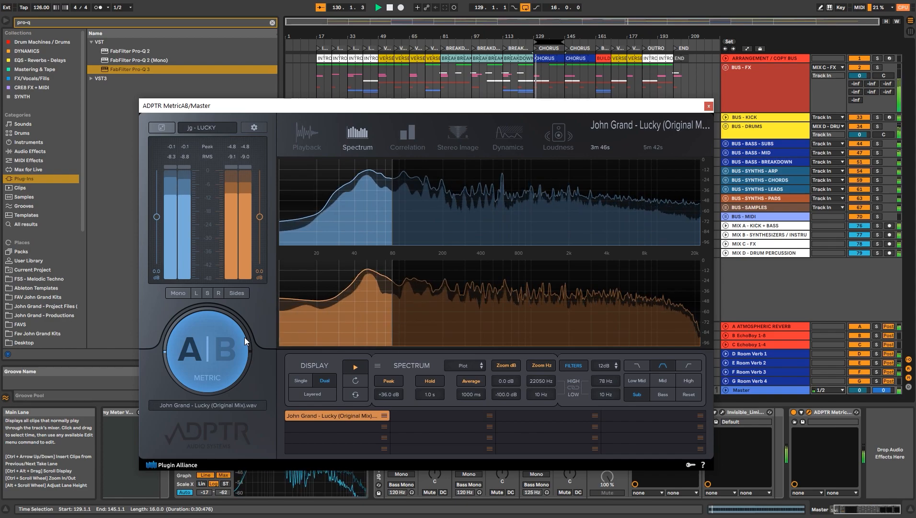
click(221, 345)
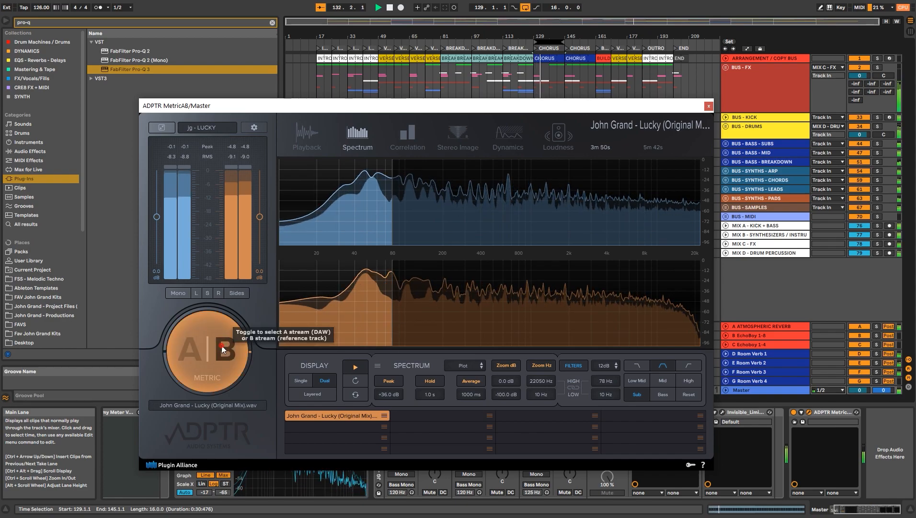
click(221, 345)
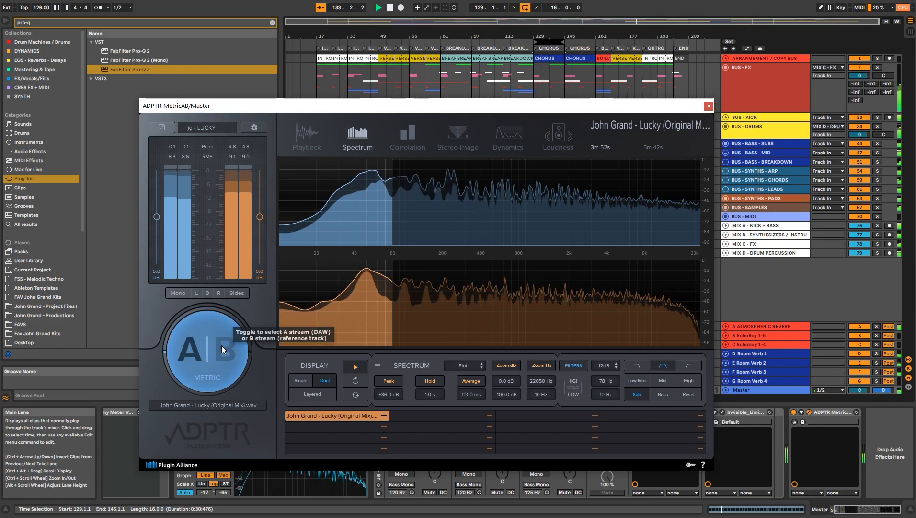
click(226, 348)
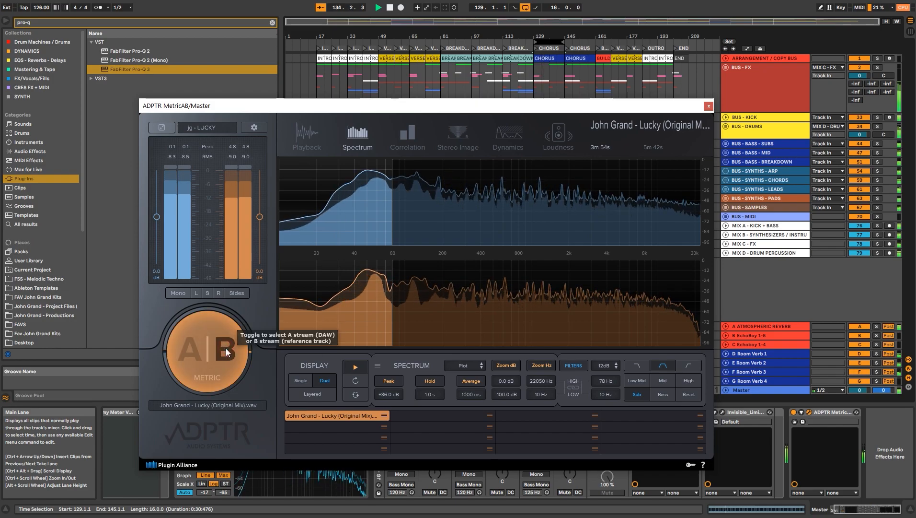
click(225, 348)
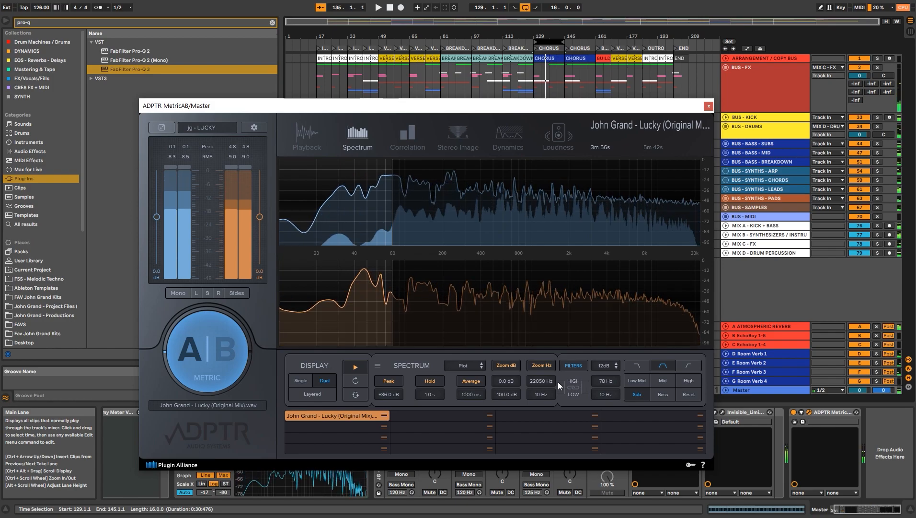
Reapply the Sub filter preset, raise its upper limit to 150 Hz during playback to examine the low-end spectrum, and stop playback.
click(637, 394)
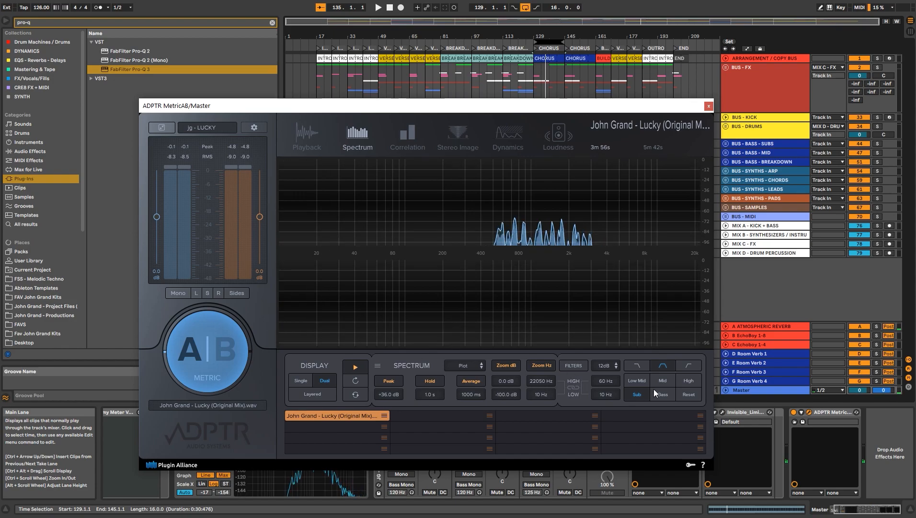
key(space)
click(638, 393)
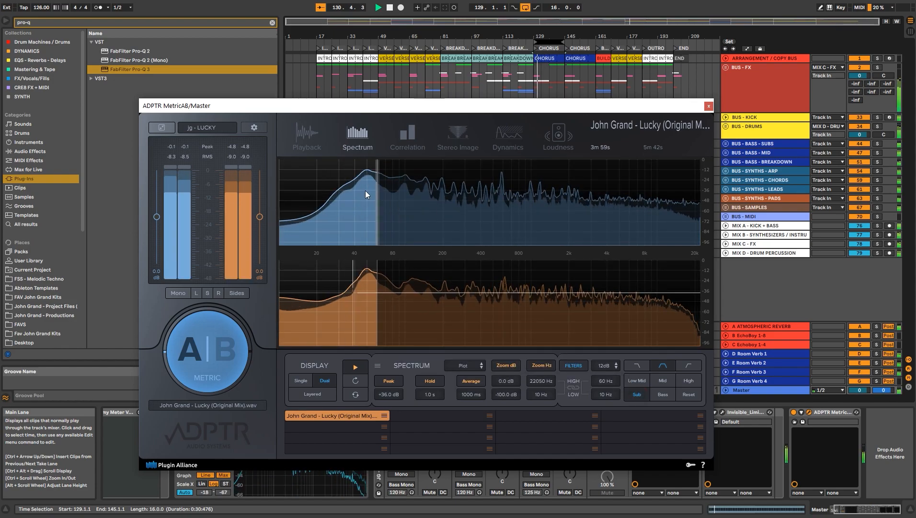
click(608, 382)
drag(607, 382, 608, 365)
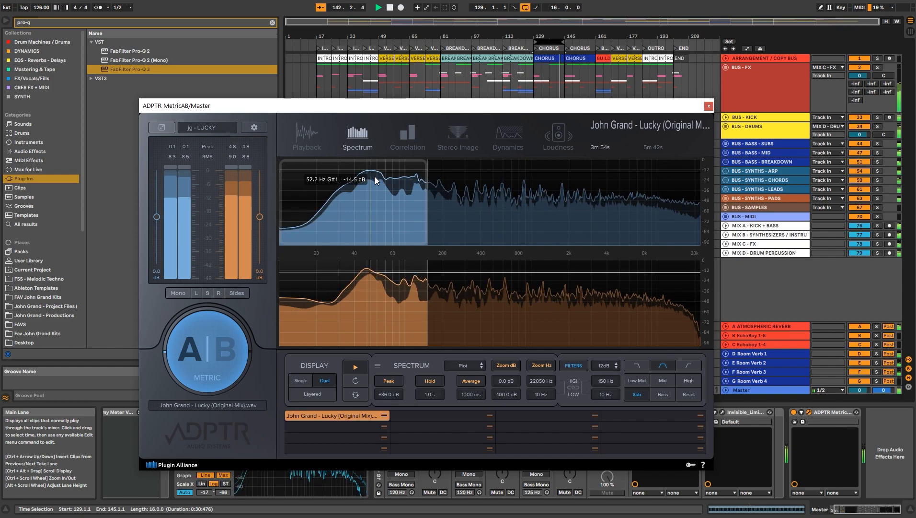
key(space)
Unfold the BUS - BASS - SUBS group and add a Utility with 2 dB of gain at the end of its device chain.
click(729, 143)
click(728, 142)
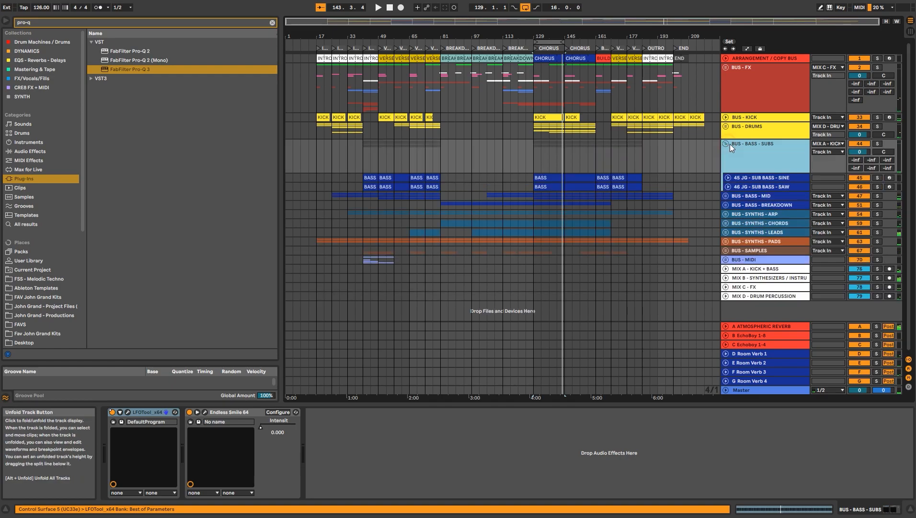
click(385, 445)
click(58, 151)
click(272, 22)
text(utili)
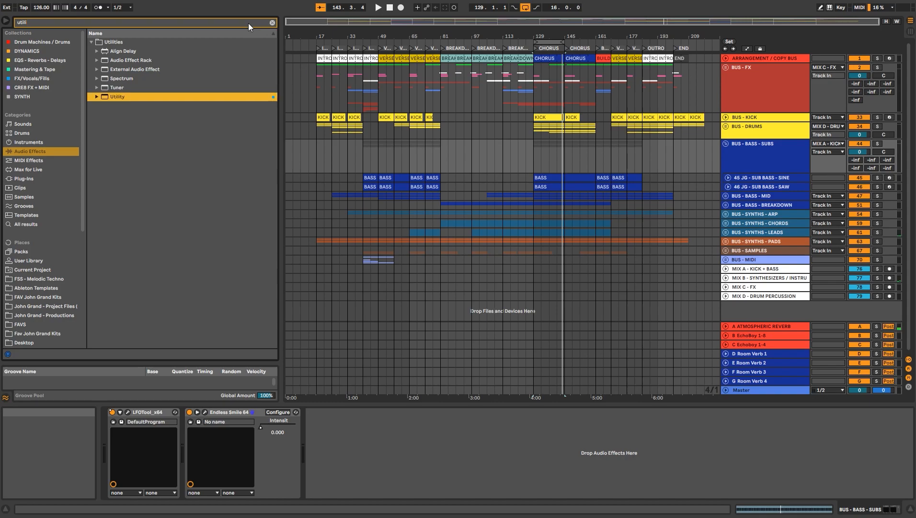
key(Down)
key(Down)
key(Return)
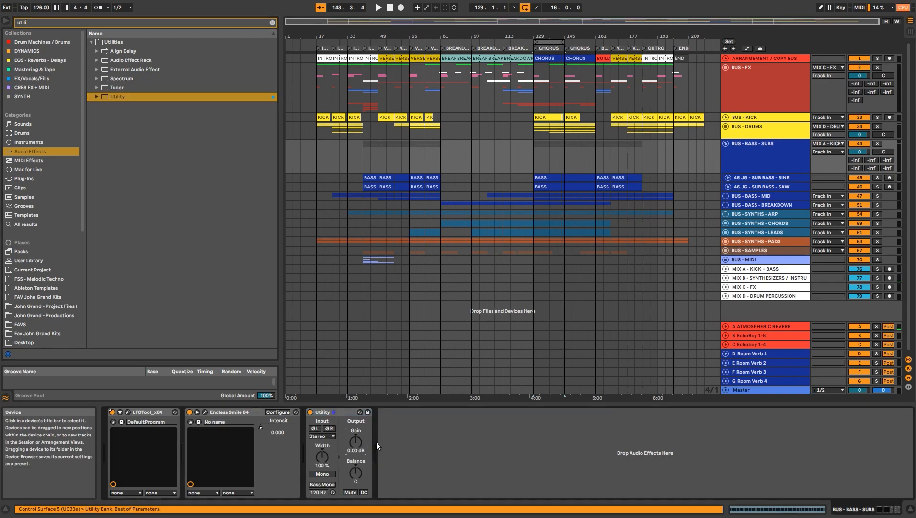
Solo the BUS - BASS - SUBS group and check the device chains of the group and its sine sub bass track.
click(757, 160)
click(756, 181)
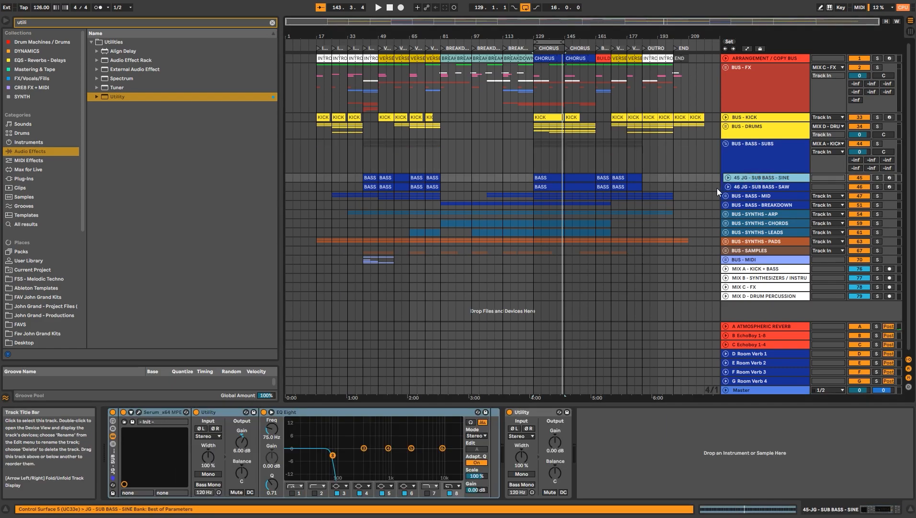
click(770, 166)
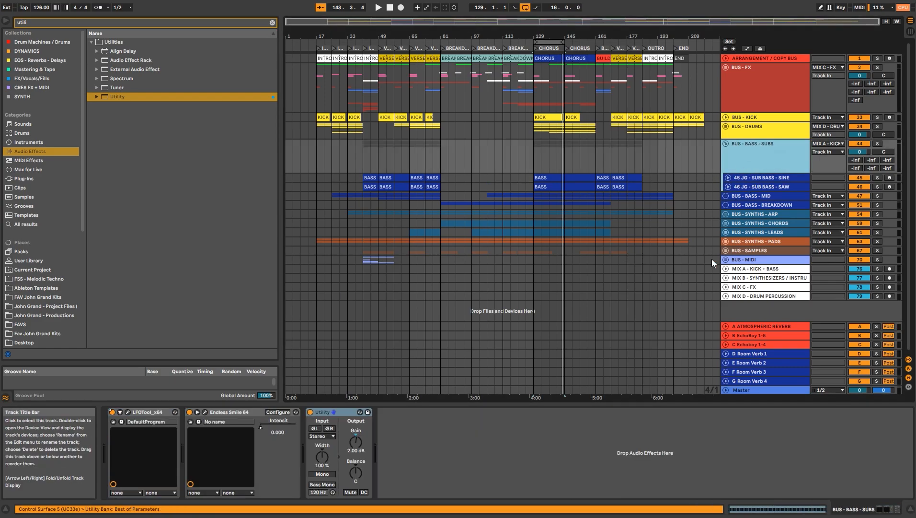
key(s)
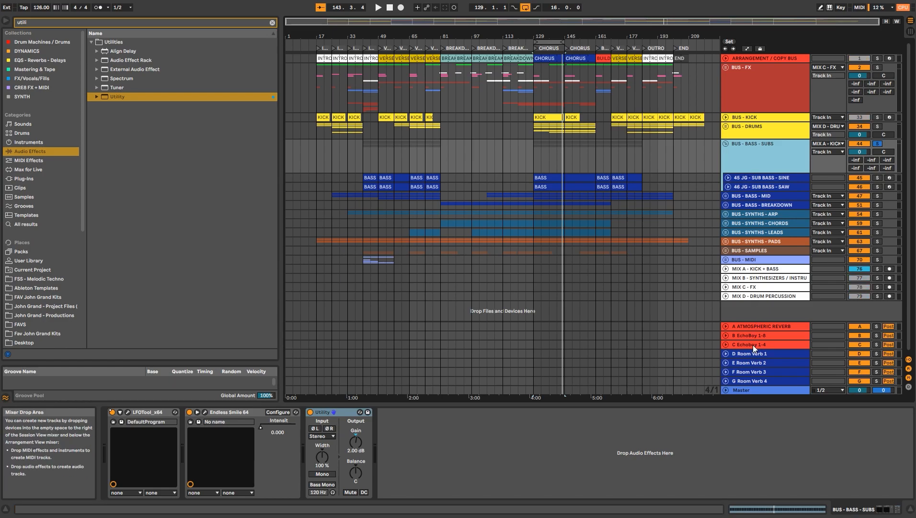
click(753, 391)
click(750, 154)
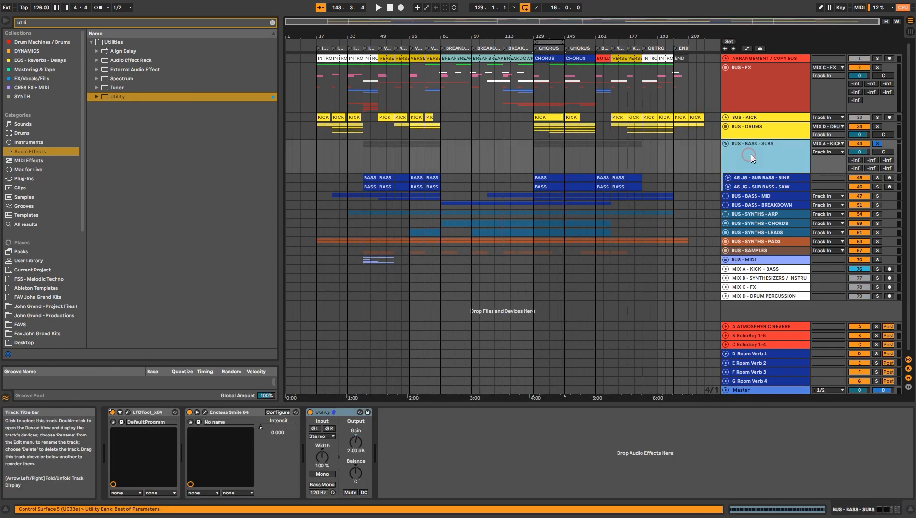
click(745, 177)
click(748, 153)
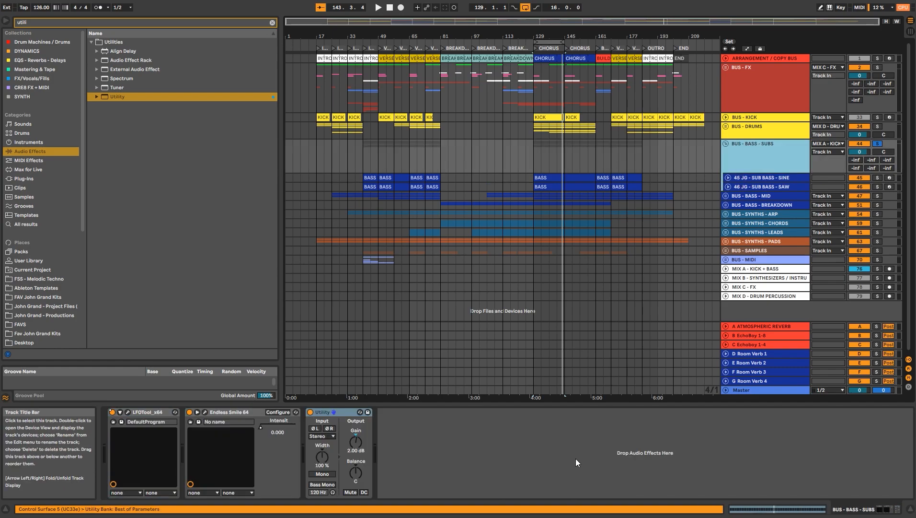
Add FabFilter Pro-Q 3 after the Utility on the BUS - BASS - SUBS group and play the chorus to examine its spectrum.
click(55, 179)
click(144, 22)
text(pro)
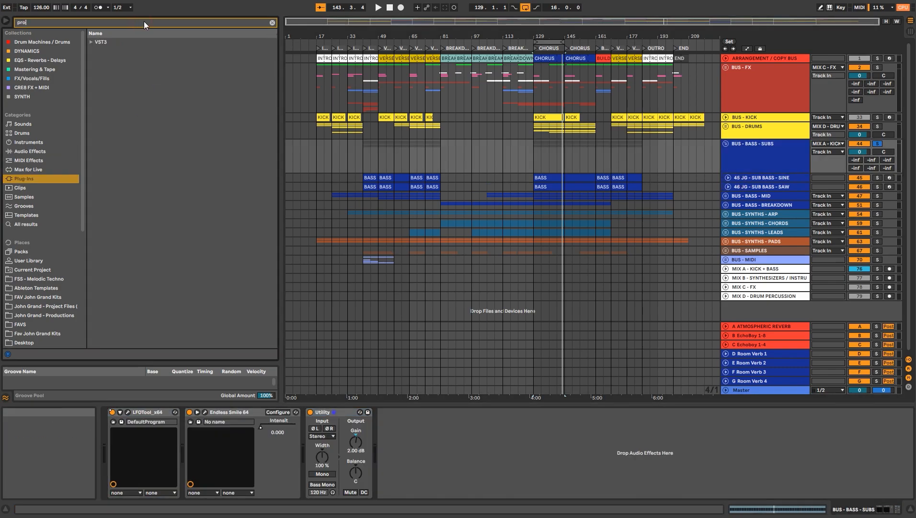
text(-q)
key(Down)
key(Down)
key(Down)
key(Down)
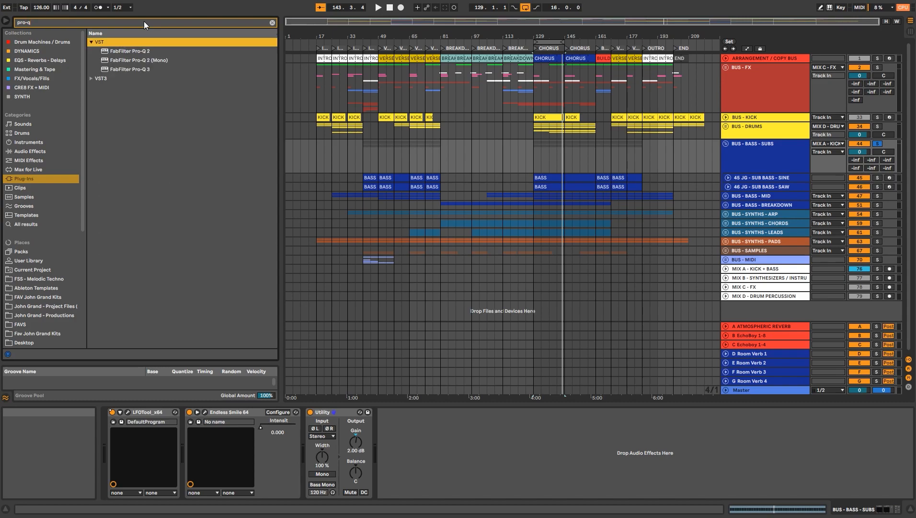
key(Return)
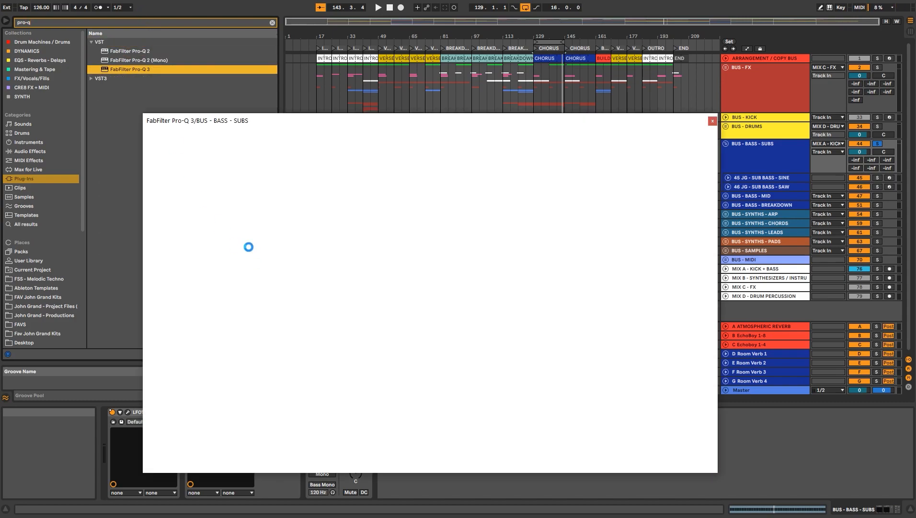
key(space)
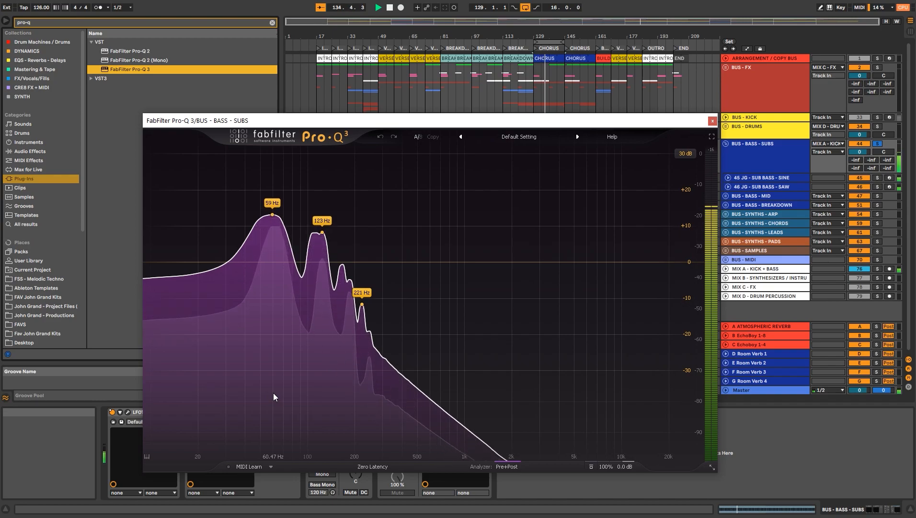
click(713, 122)
Set the low-pass frequency in the sine sub bass track's EQ Eight to 90 Hz, undoing any further frequency change.
click(742, 178)
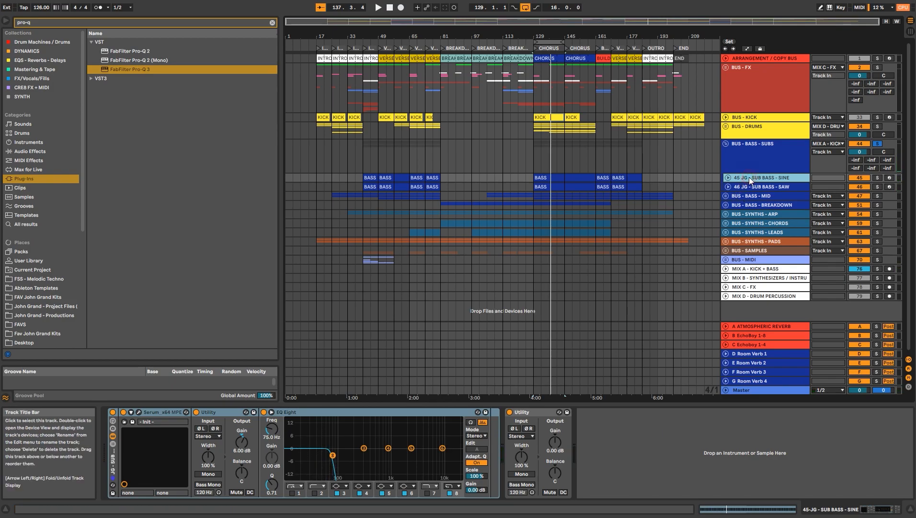
click(274, 429)
text(90)
key(Return)
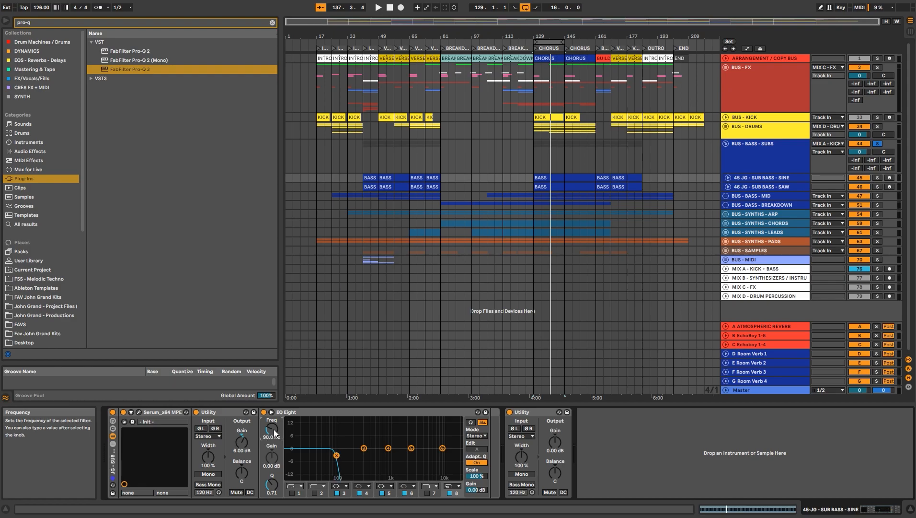
drag(279, 430, 278, 398)
key(ctrl+z)
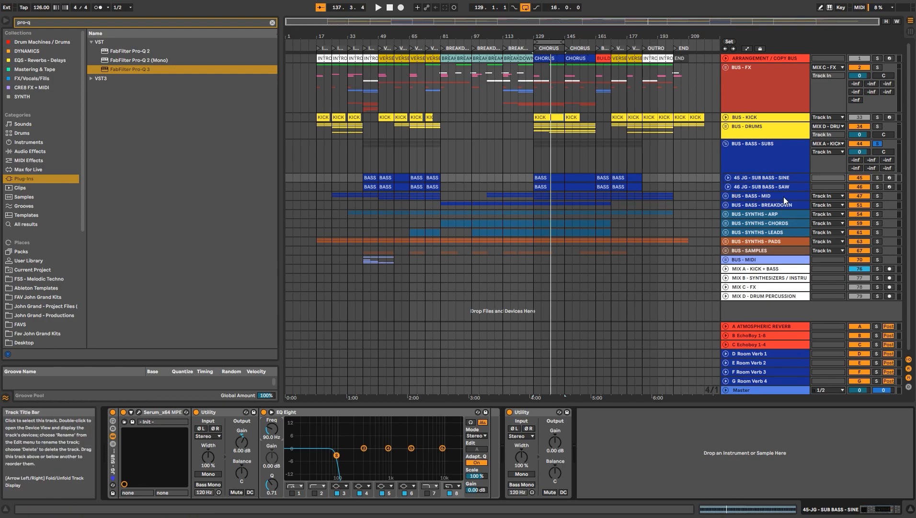
Lower the selected EQ Eight band's frequency on the saw sub bass track during chorus playback, and unsolo the BUS - BASS - SUBS group.
click(772, 162)
key(space)
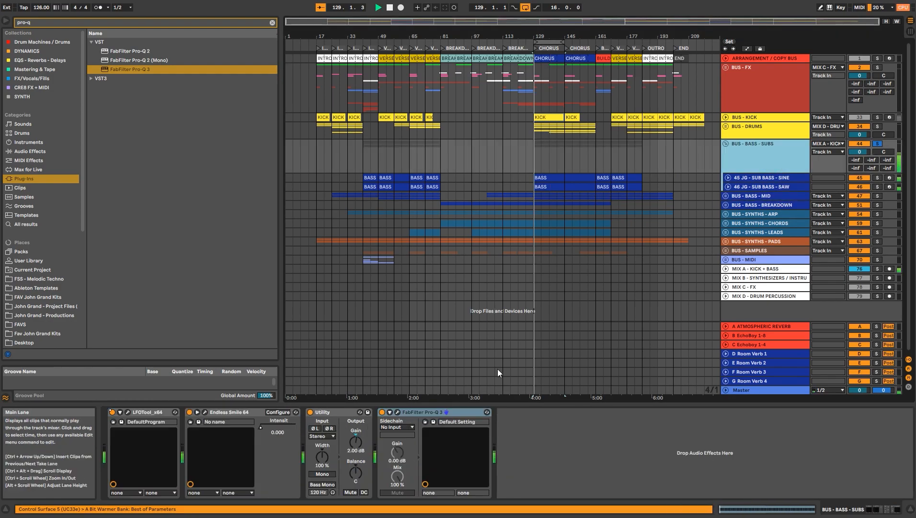
click(756, 179)
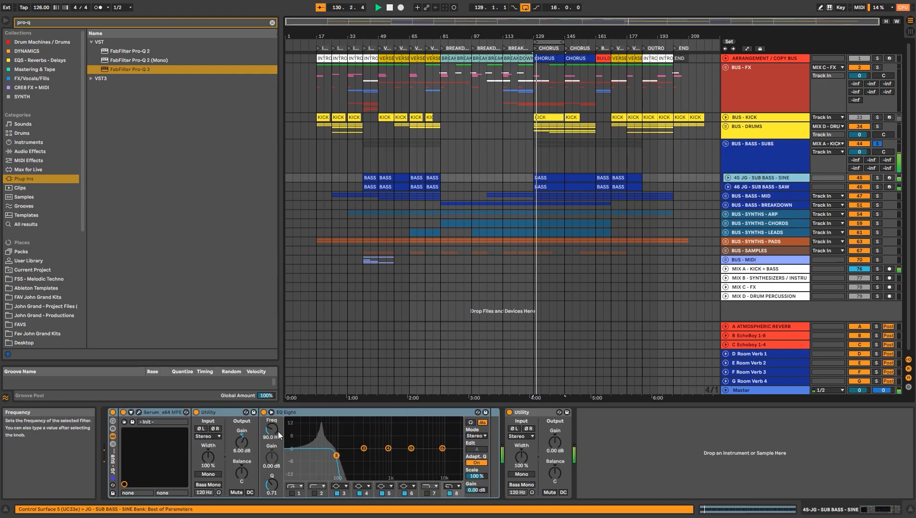
click(765, 188)
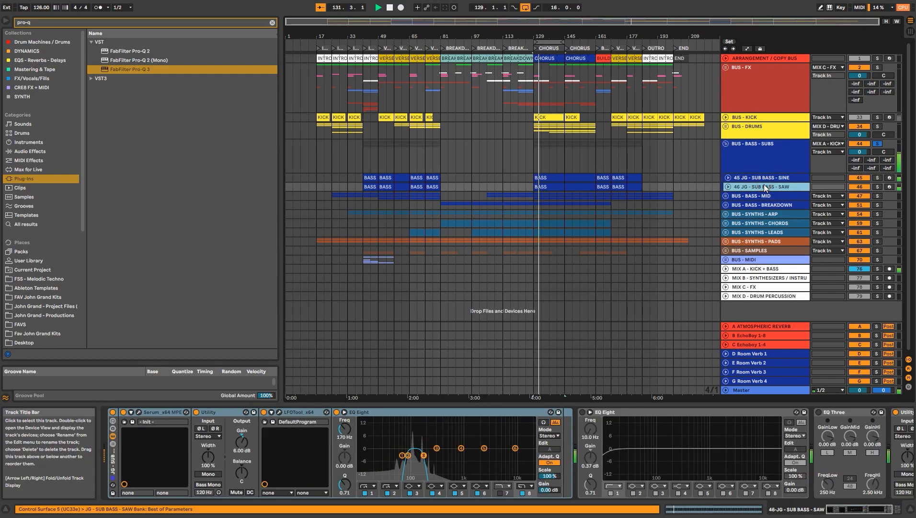
drag(345, 427, 346, 440)
key(space)
click(773, 153)
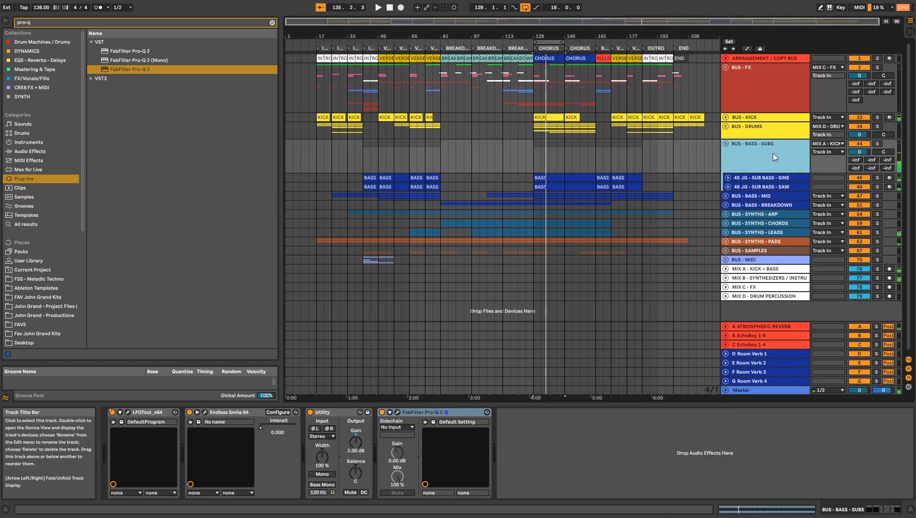
Open MetricAB on the Master and compare the mix and the reference below 150 Hz during chorus playback.
click(742, 389)
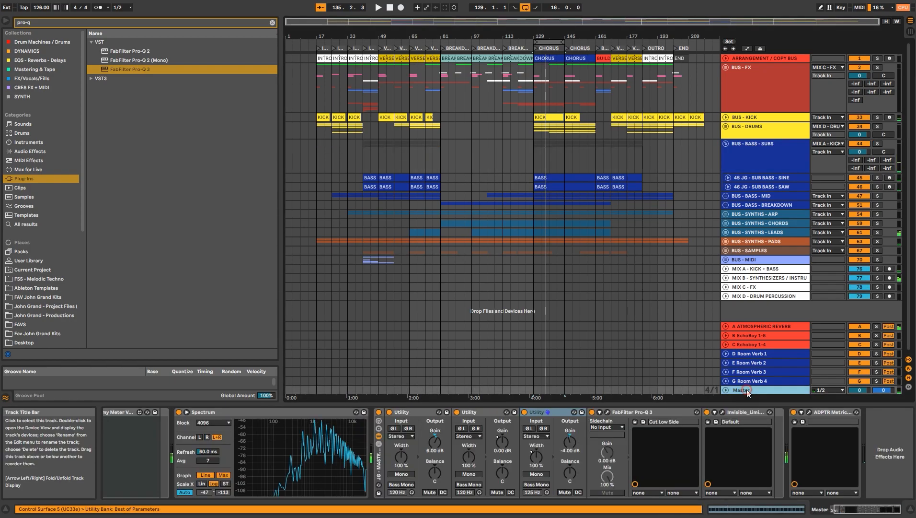
click(810, 412)
key(space)
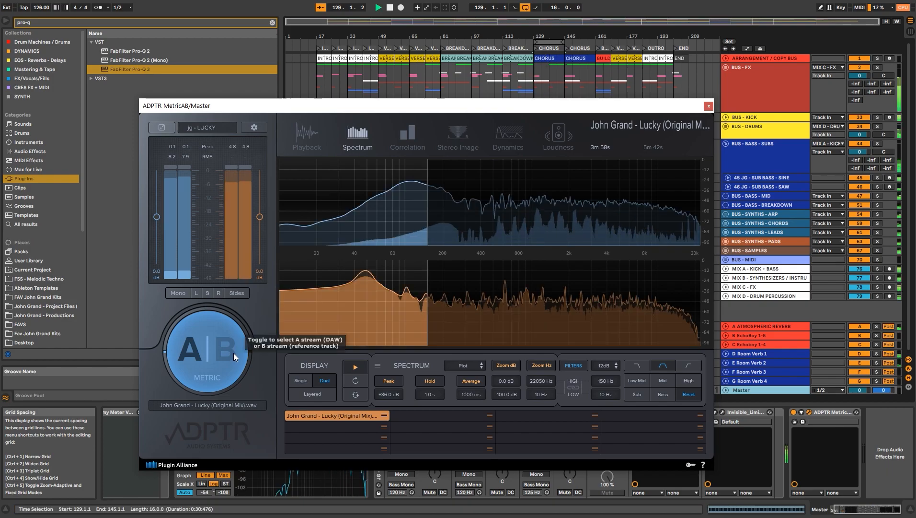
click(233, 353)
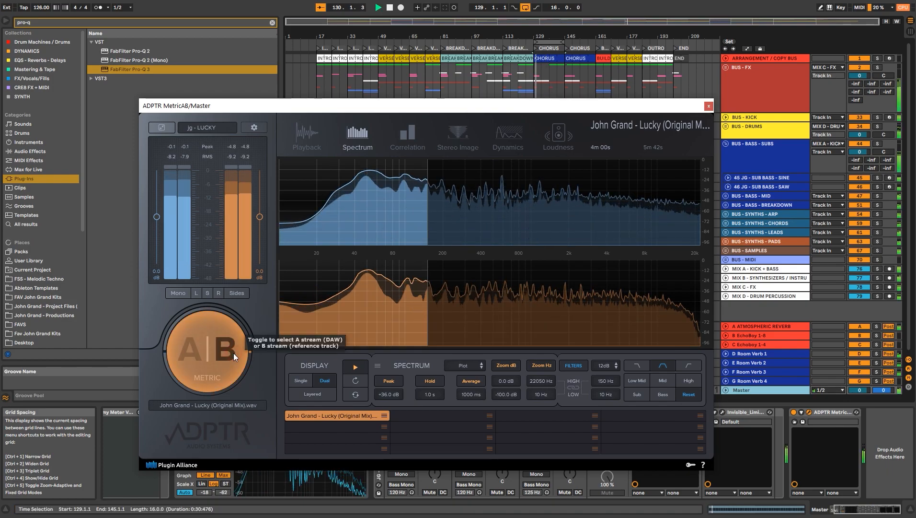
click(233, 353)
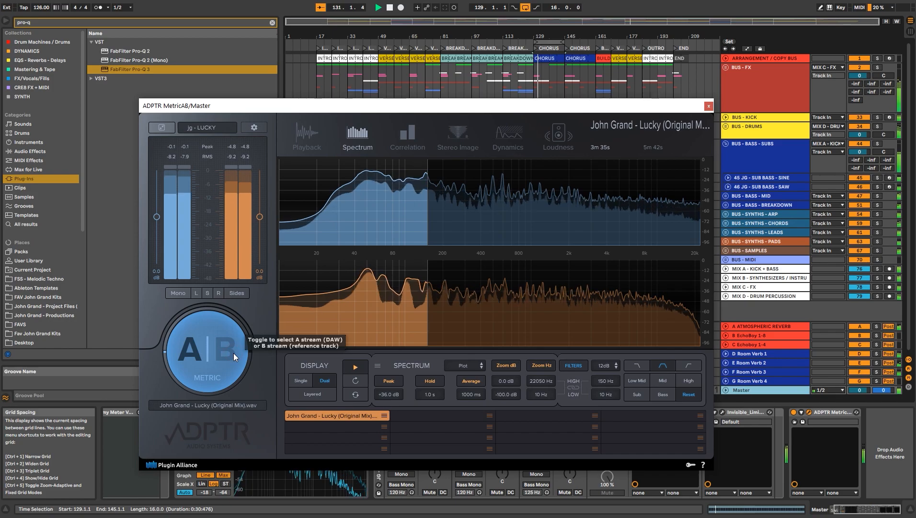
Apply the Sub filter preset in MetricAB and compare the sub range of the mix and the reference, ending on the mix stream.
click(637, 394)
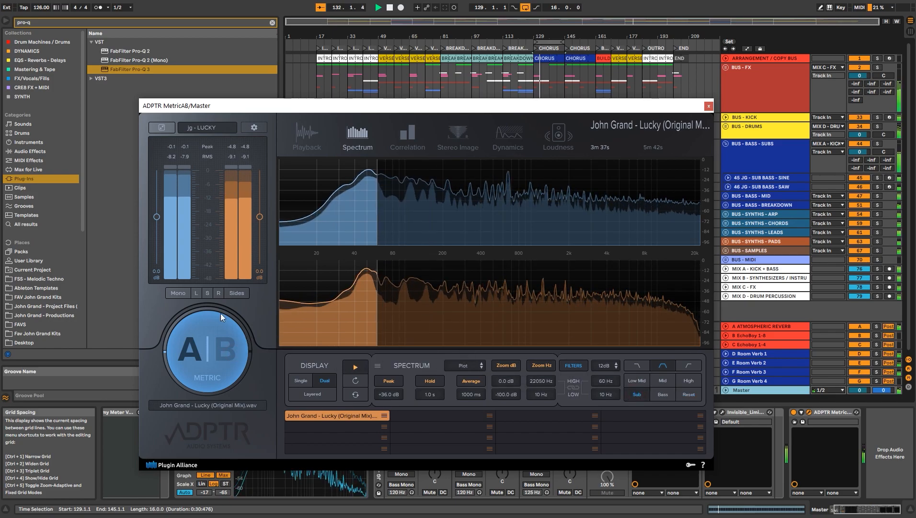
click(230, 346)
click(230, 345)
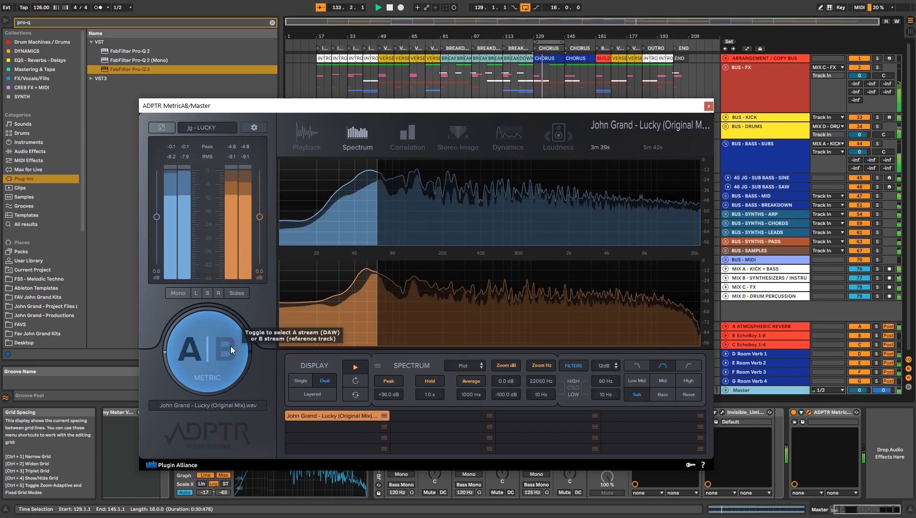
click(230, 345)
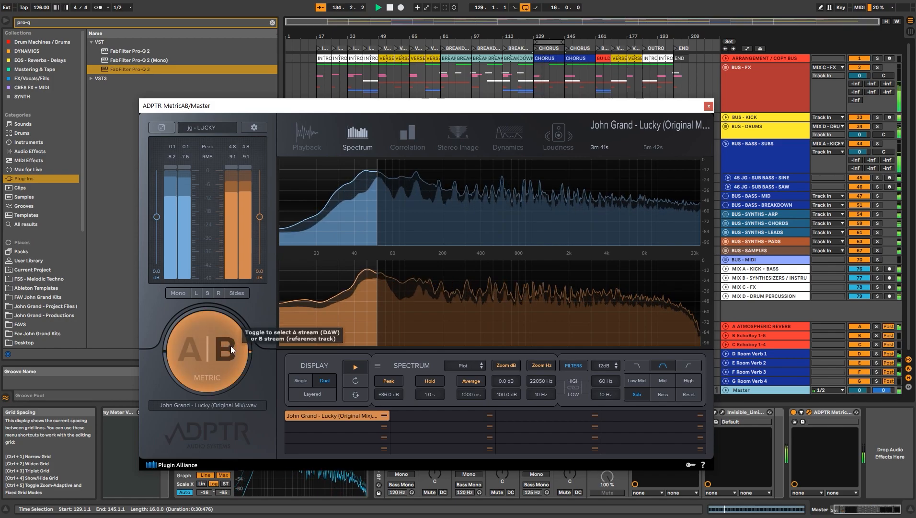
click(230, 345)
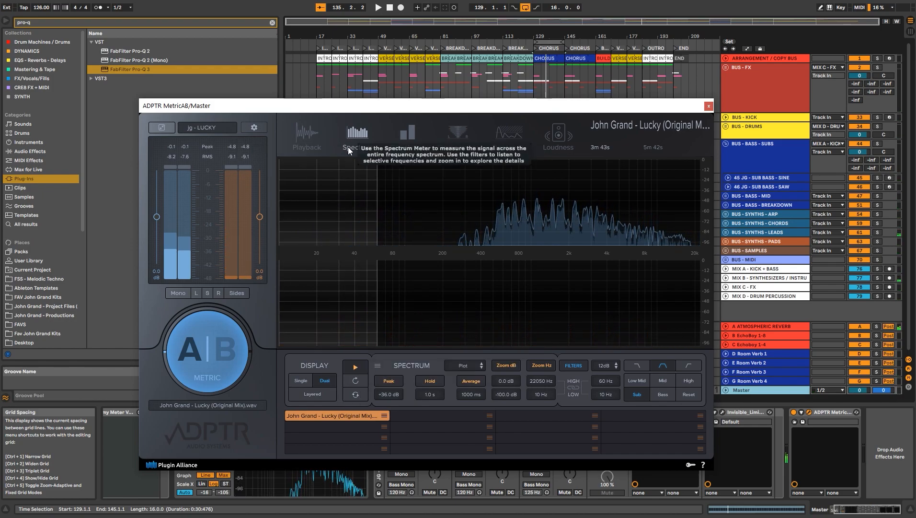
Reset the MetricAB filters to the full range, show the reference's Playback view, and close the plug-in window.
click(681, 396)
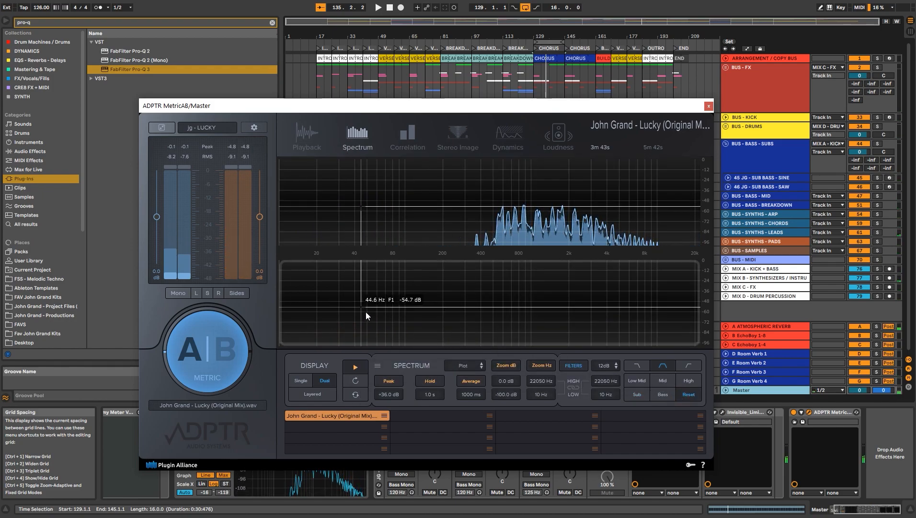
click(304, 137)
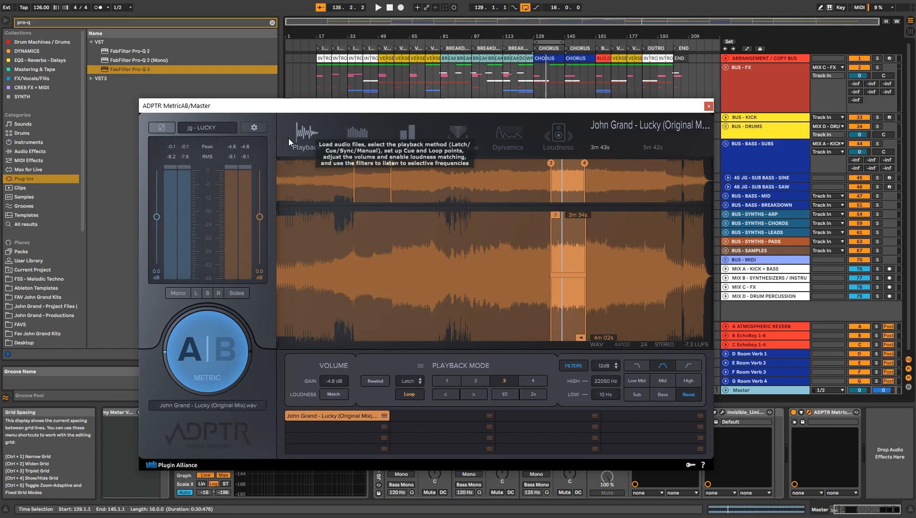
click(709, 106)
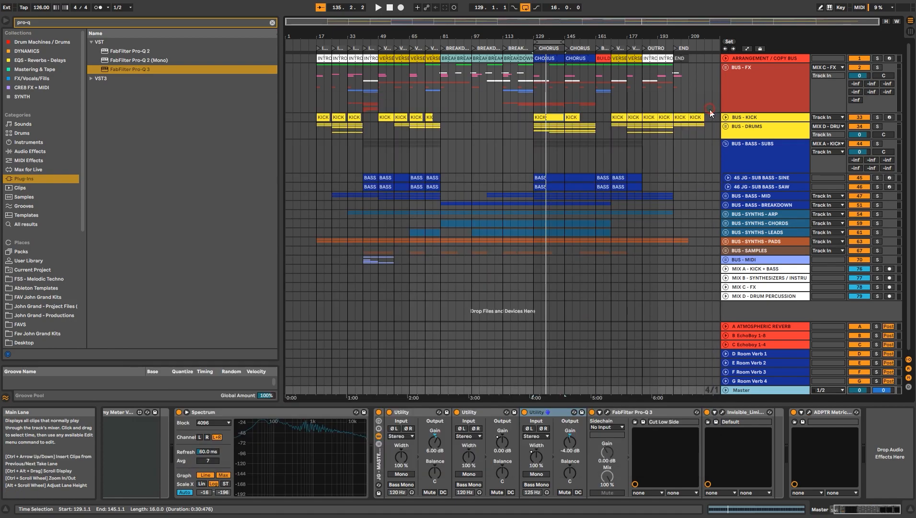
Play from the chorus start at bar 129 and compare the full-range mix and reference in MetricAB, ending on the mix stream.
click(751, 149)
click(532, 143)
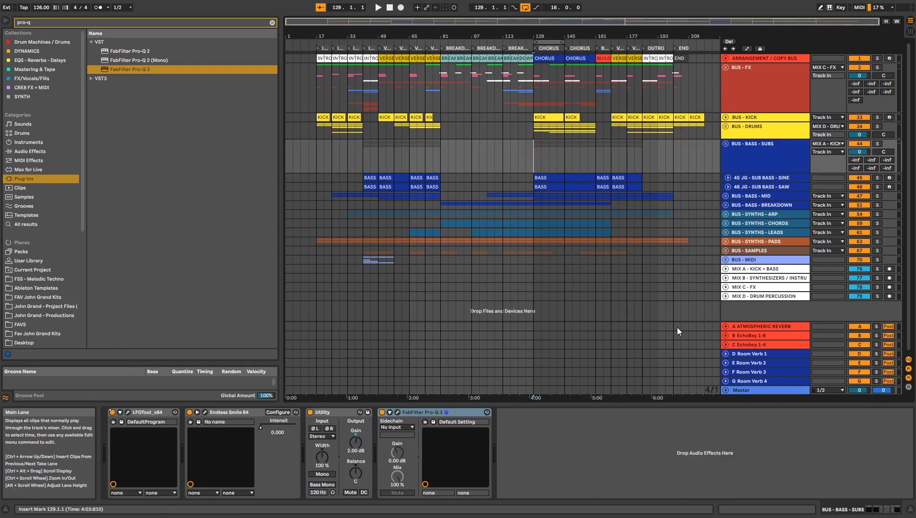
click(741, 393)
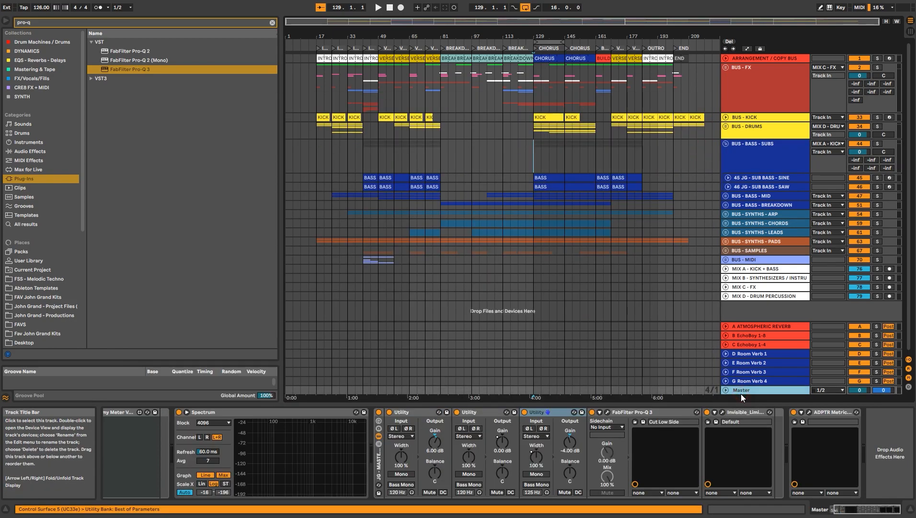
click(810, 413)
key(space)
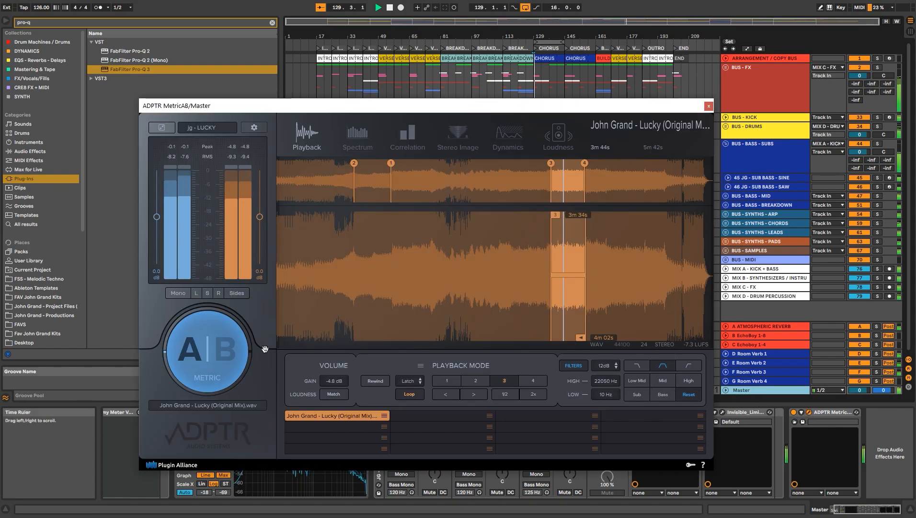
click(236, 347)
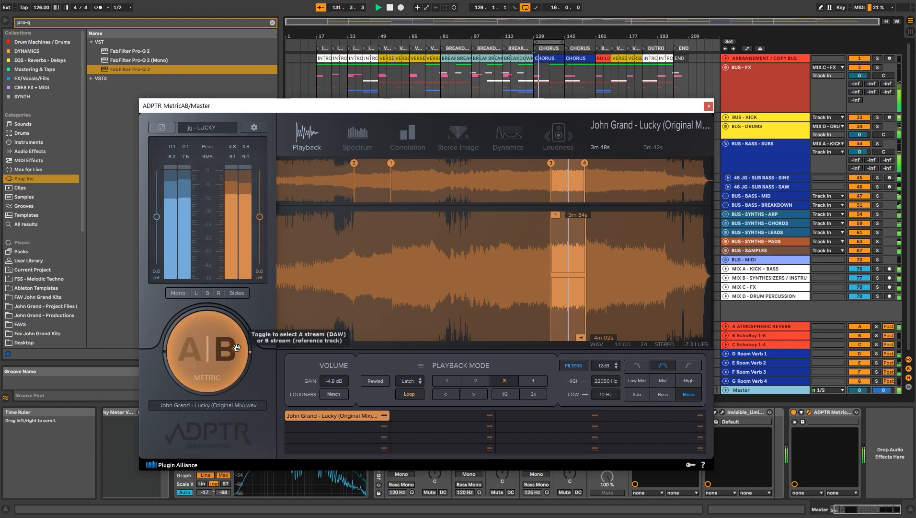
click(236, 347)
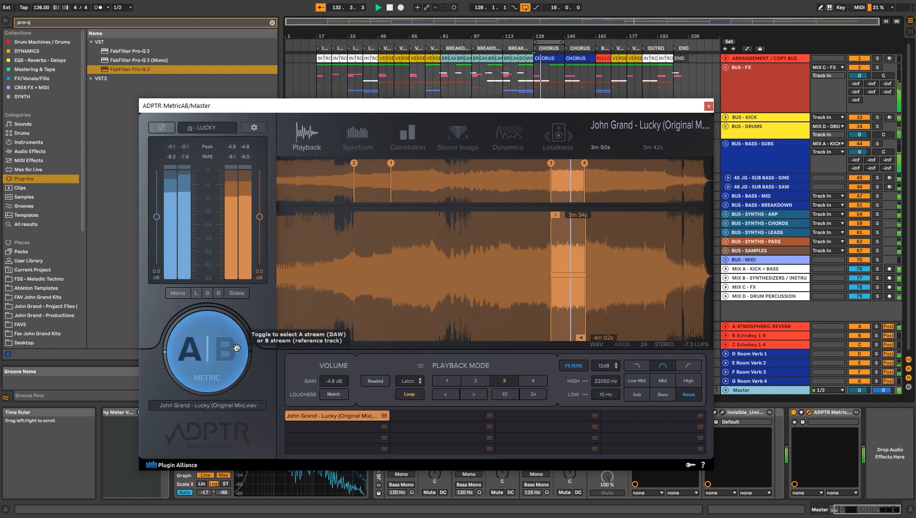
click(235, 347)
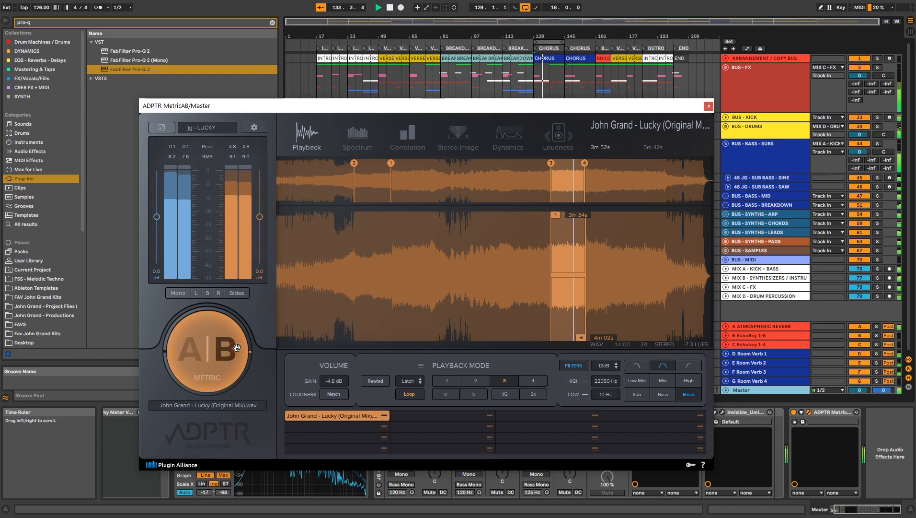
click(235, 347)
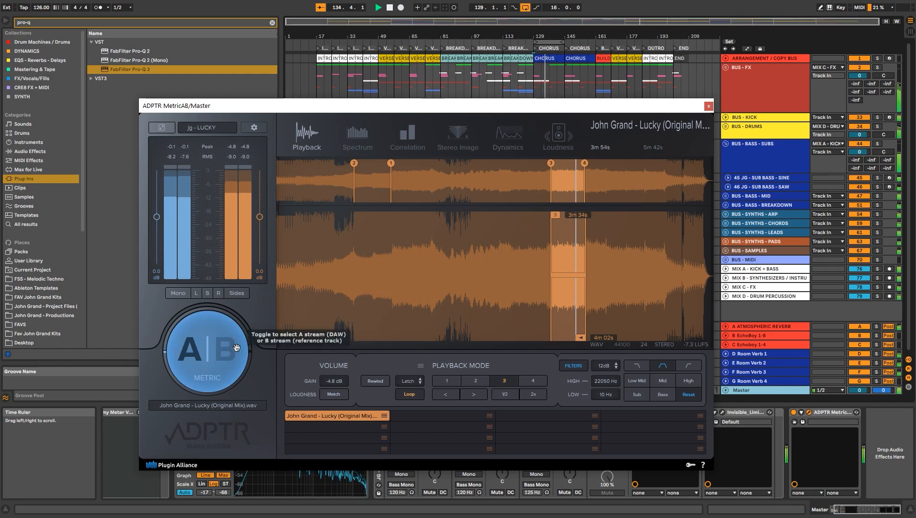
click(390, 8)
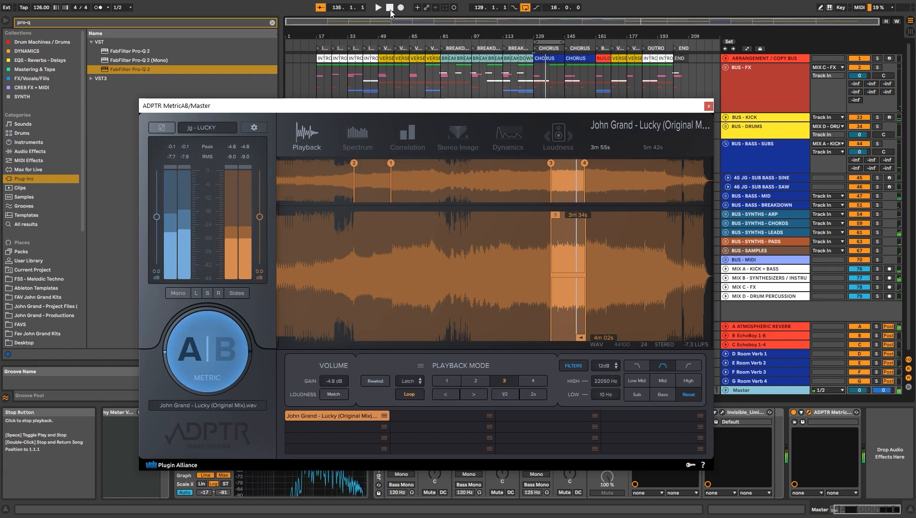
click(708, 107)
Add FabFilter Pro-Q 3 after the Reverb at the end of the BUS - BASS - MID group's device chain.
click(741, 144)
click(748, 195)
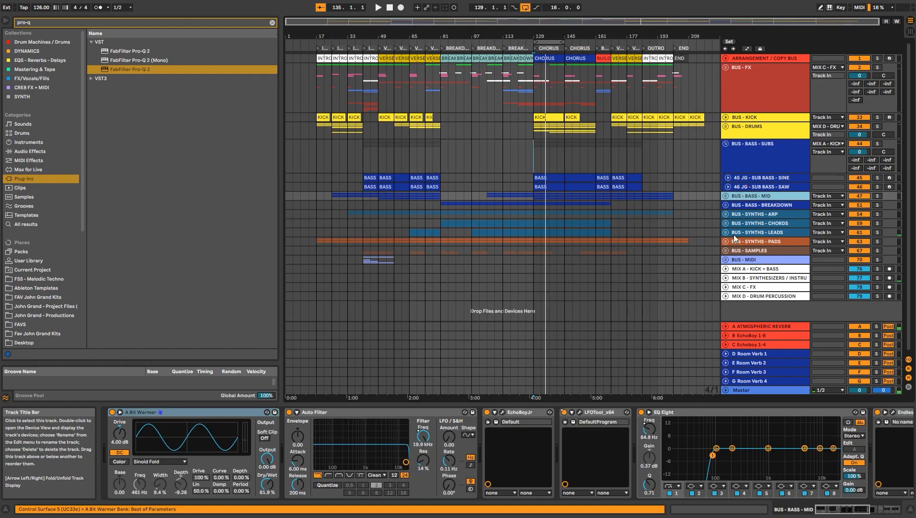
click(885, 514)
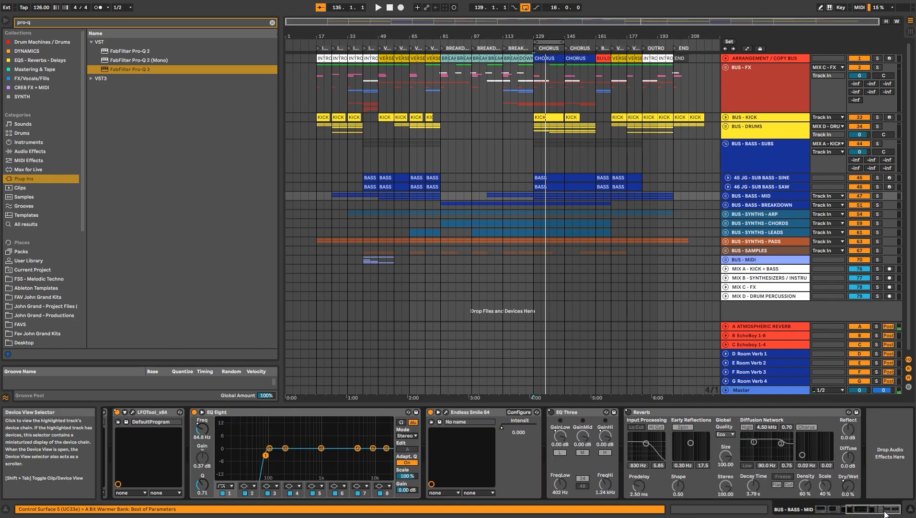
click(870, 453)
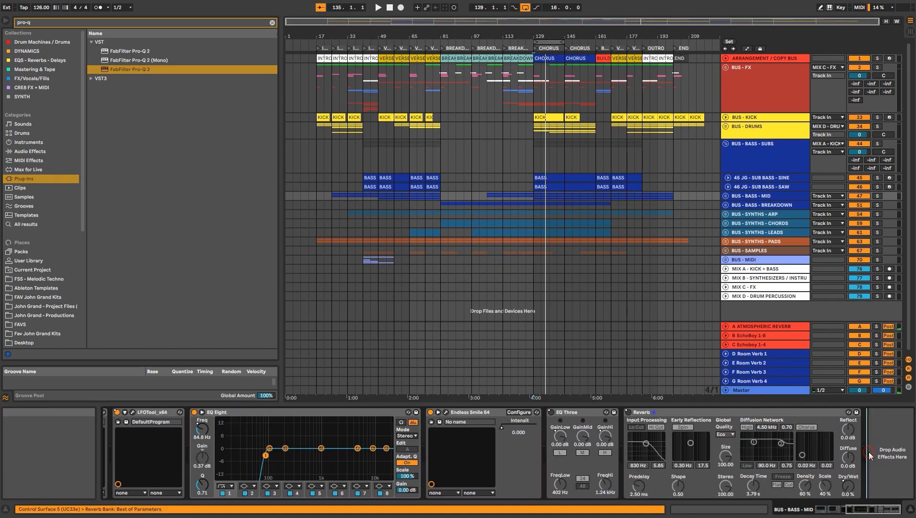
double_click(180, 68)
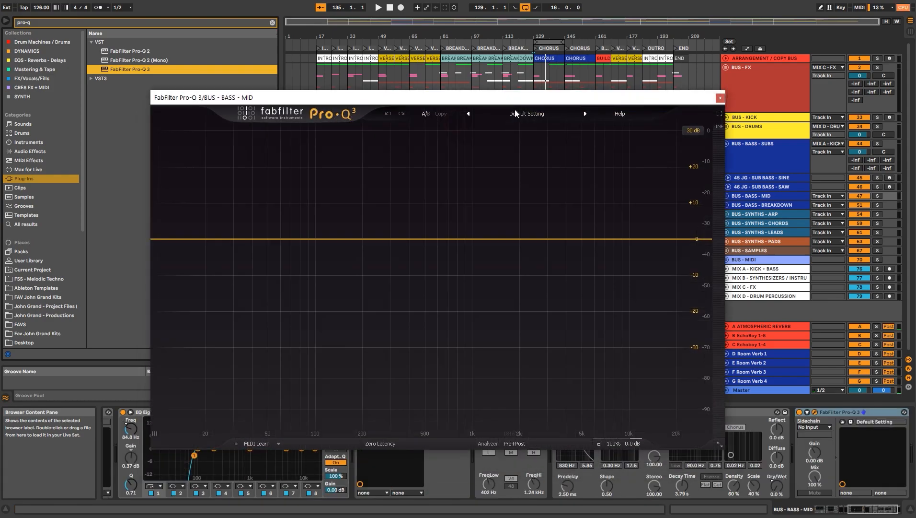
Load the Stereo preset Cut Low Side in the BUS - BASS - MID group's Pro-Q 3.
click(517, 114)
mouse_move(534, 144)
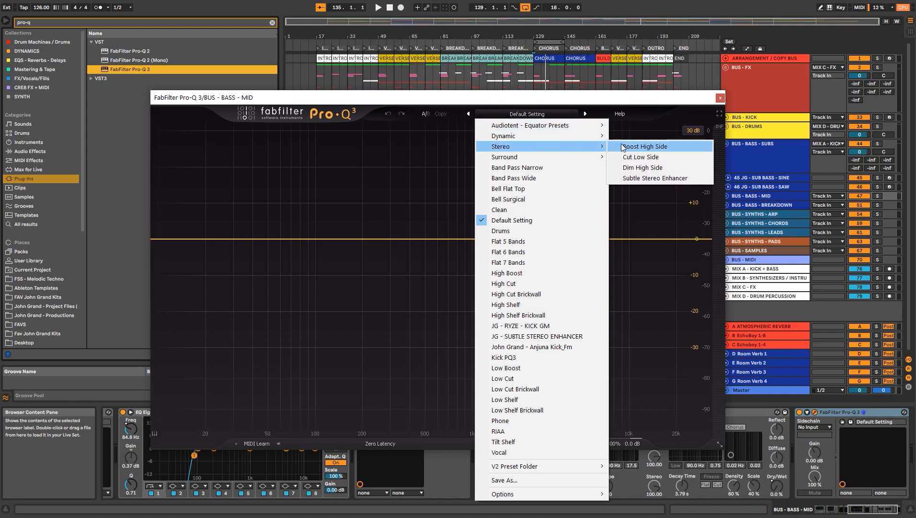
click(664, 158)
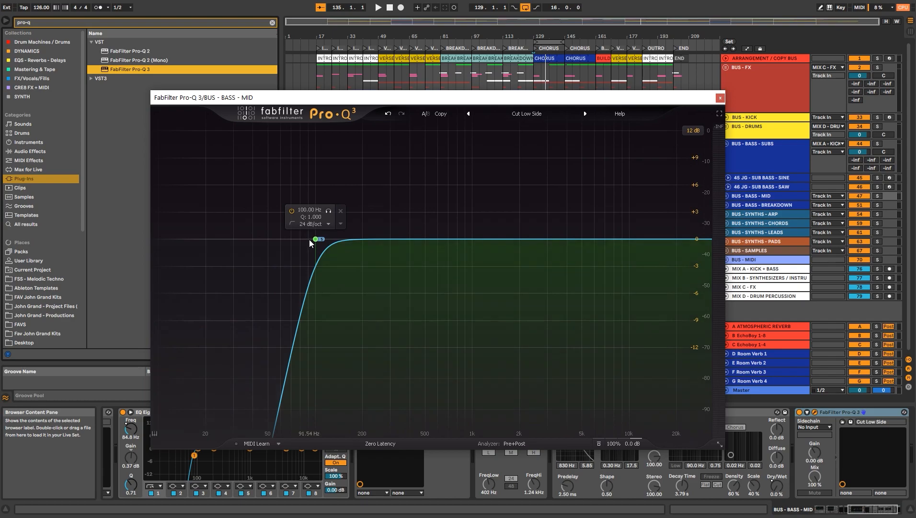
Audition BUS - BASS - SUBS soloed from the chorus start, and switch the solo to BUS - BASS - MID.
click(877, 144)
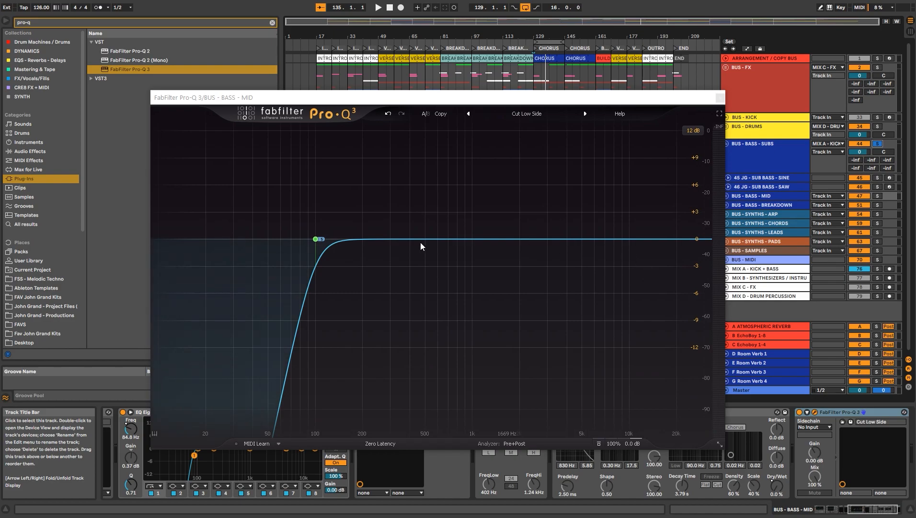
mouse_move(316, 238)
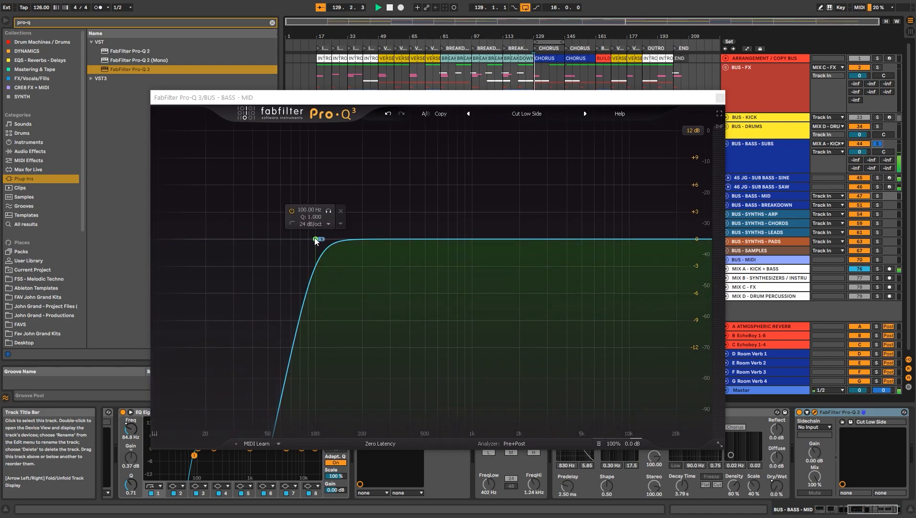
click(878, 196)
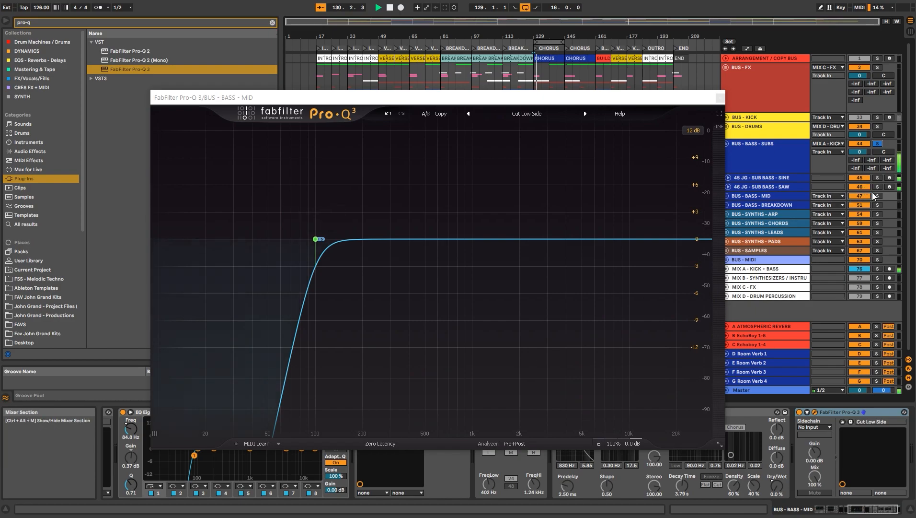
Raise the side low cut to about 164 Hz with a Q of about 1.07 while listening, and close Pro-Q 3.
mouse_move(315, 239)
mouse_down()
mouse_move(638, 242)
mouse_move(332, 232)
mouse_move(317, 235)
mouse_move(466, 237)
mouse_move(223, 243)
mouse_move(502, 240)
mouse_move(341, 230)
mouse_up()
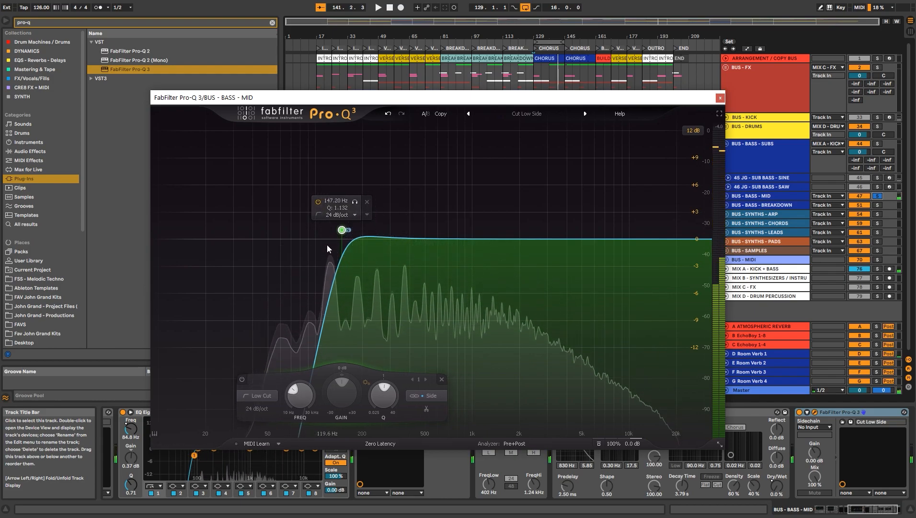
drag(342, 234, 338, 236)
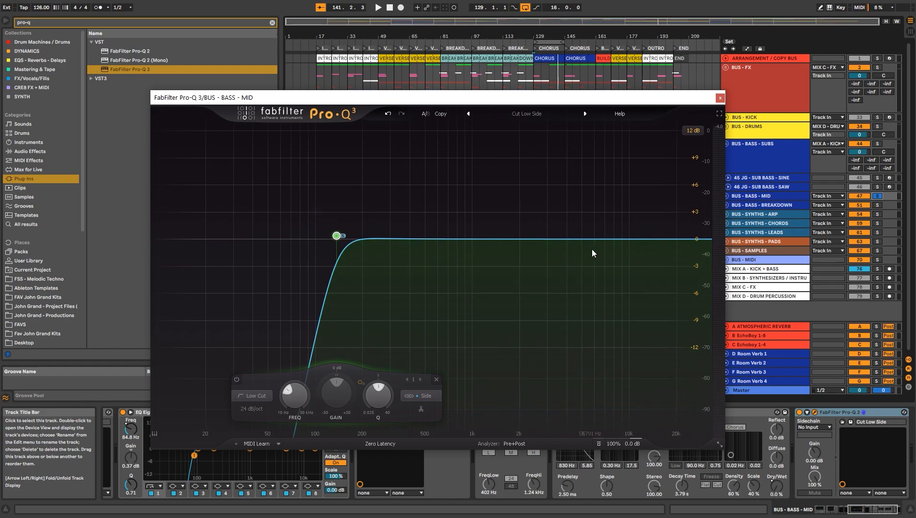
mouse_move(336, 236)
key(space)
mouse_move(338, 238)
mouse_down()
mouse_move(288, 237)
mouse_move(349, 236)
mouse_up()
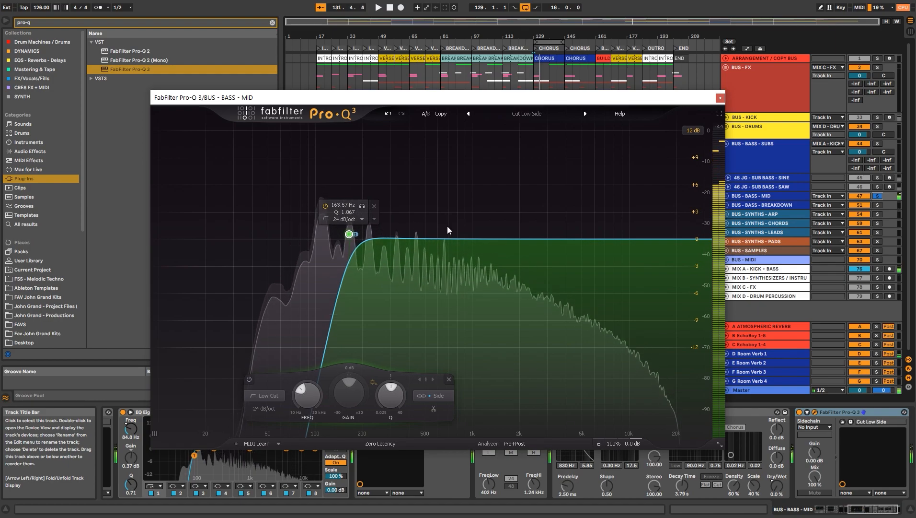
key(space)
click(720, 98)
Unsolo BUS - BASS - MID and play the chorus with MIX A - KICK + BASS soloed.
click(749, 168)
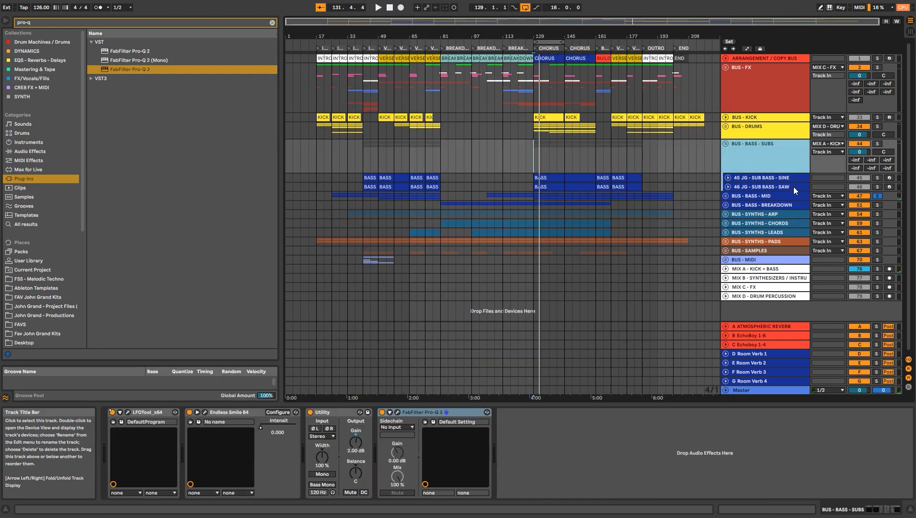
click(878, 196)
click(765, 390)
key(space)
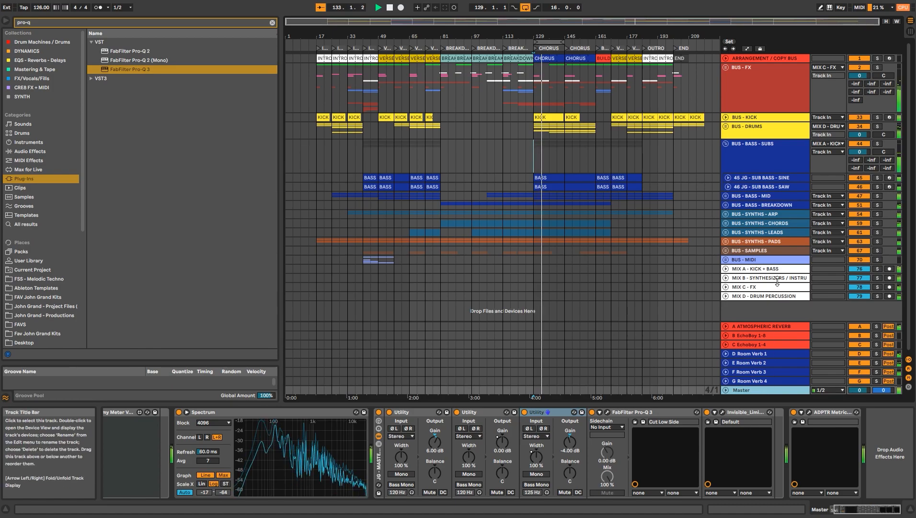
click(772, 268)
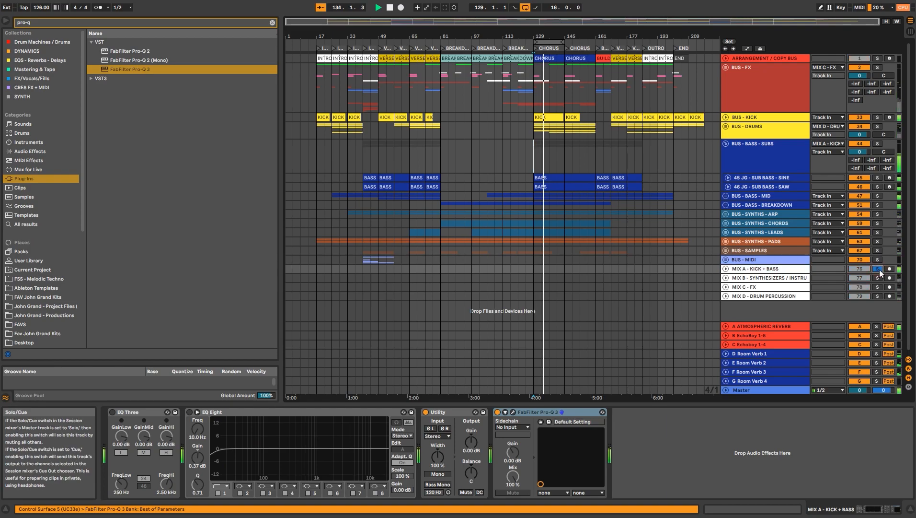
click(785, 268)
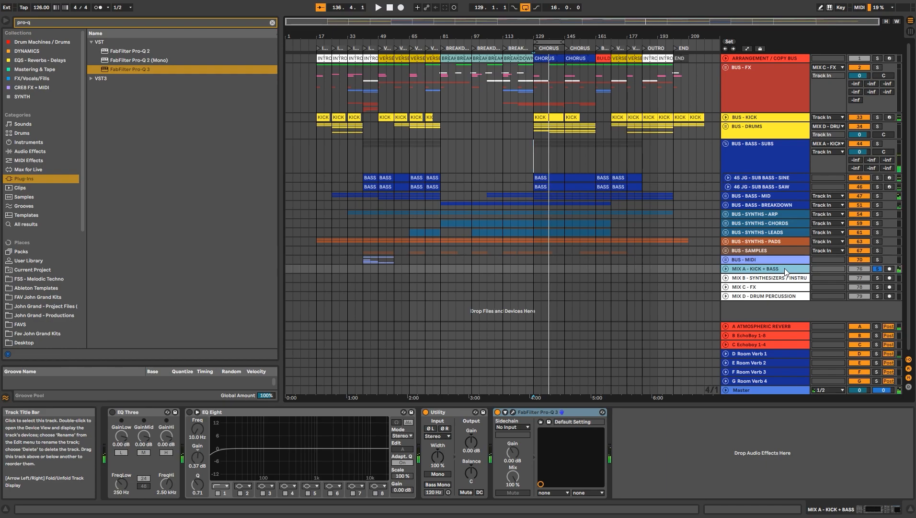
Open MetricAB on the Master track and show the Spectrum view with the Bass filter preset applied.
click(759, 389)
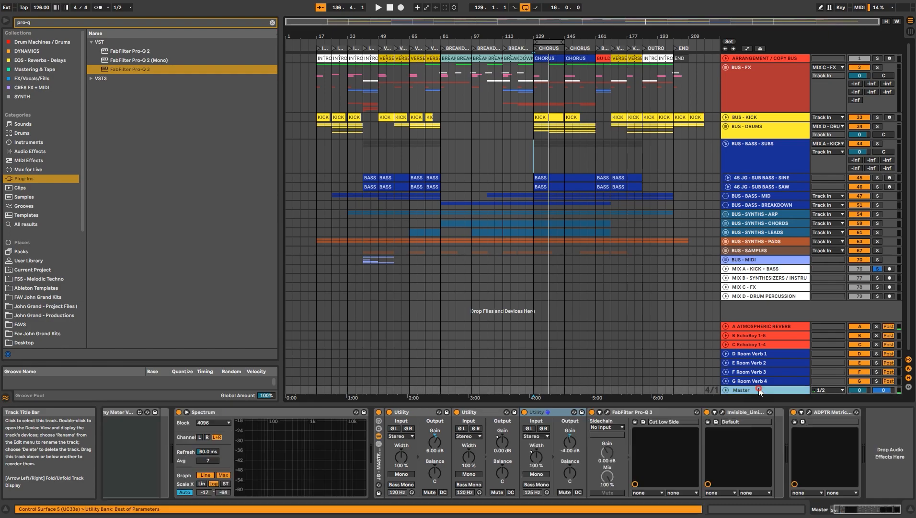
click(810, 411)
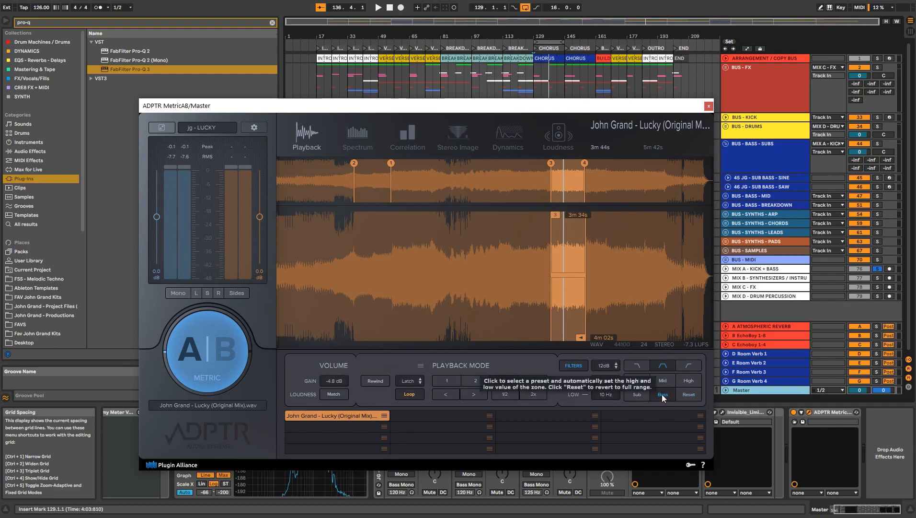
click(350, 143)
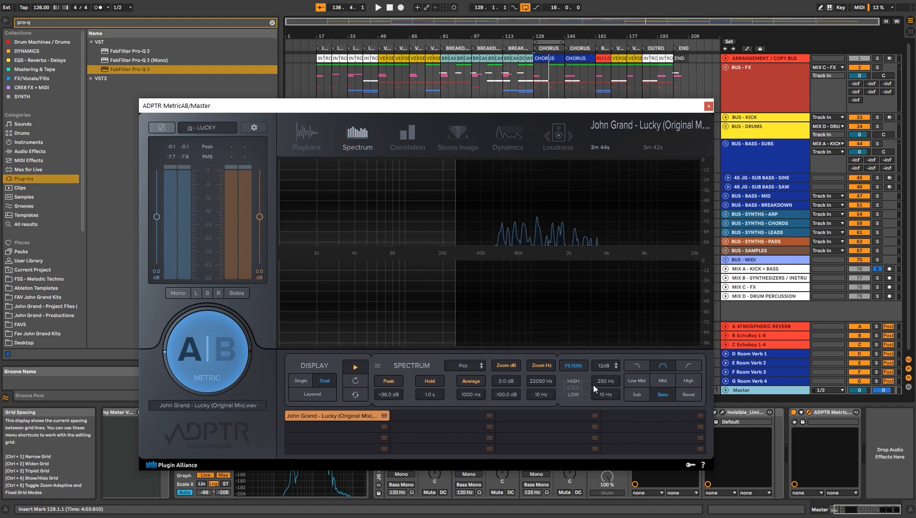
drag(605, 396, 605, 395)
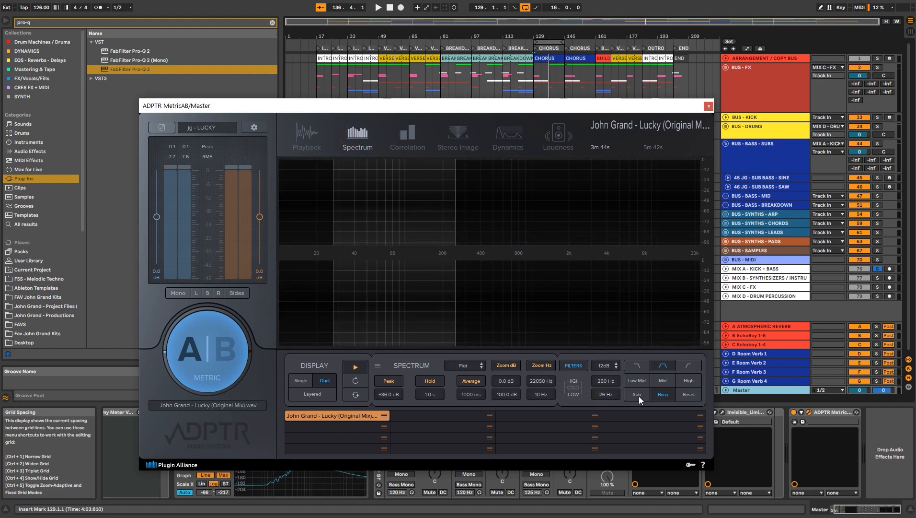
click(668, 397)
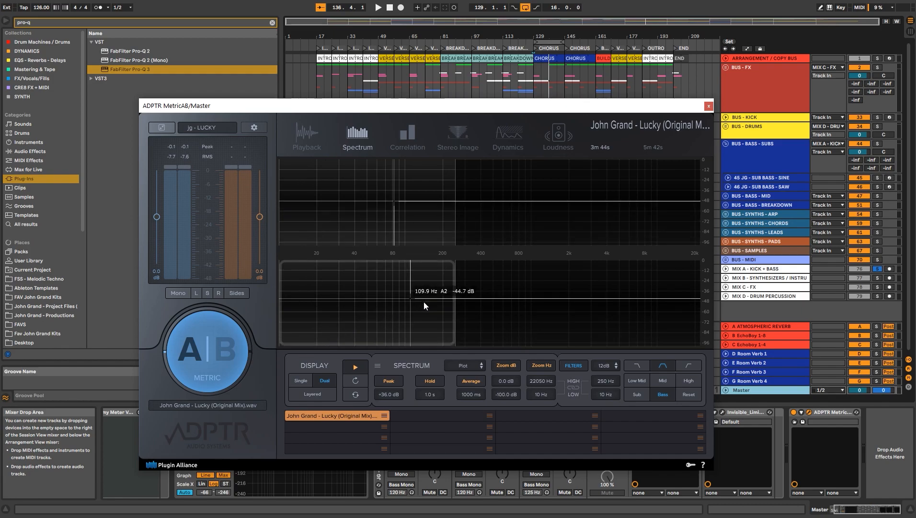
Play the chorus and compare the bass range of the mix and the reference in MetricAB, ending on the mix stream.
key(space)
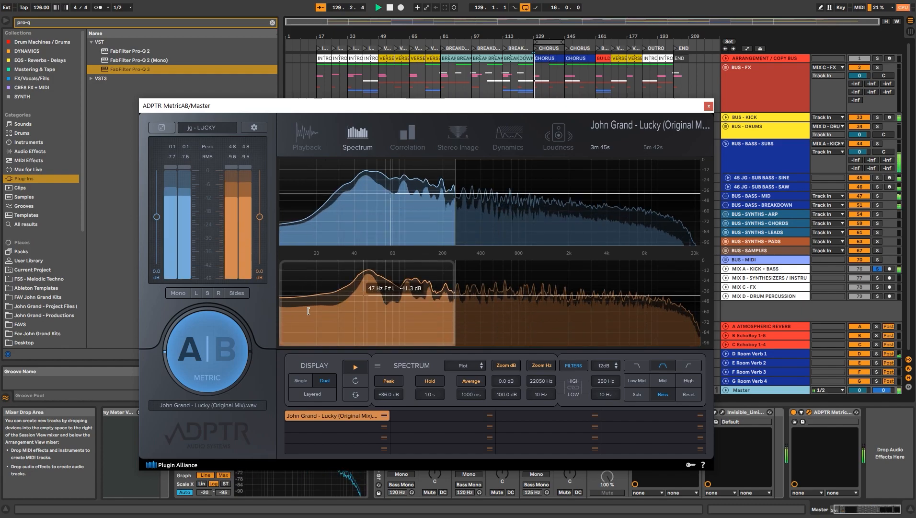
click(230, 349)
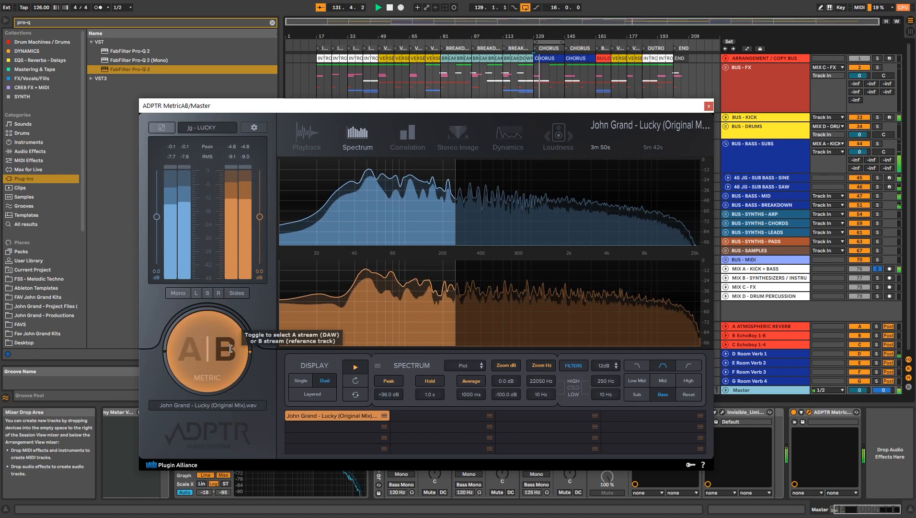
click(231, 348)
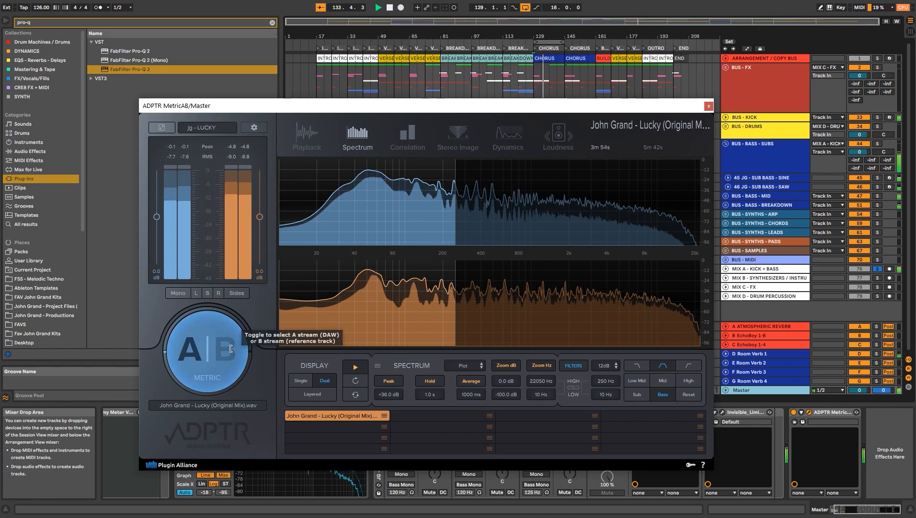
click(231, 348)
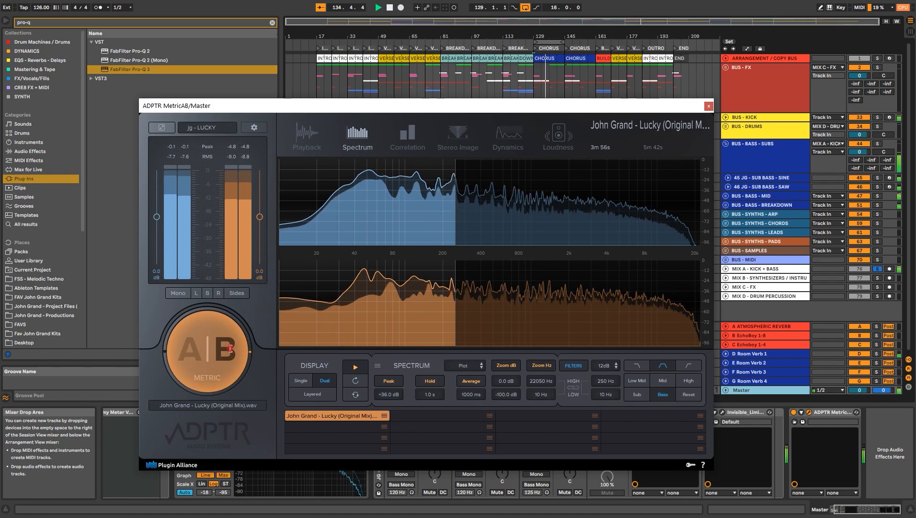
click(231, 348)
Stop playback, unsolo MIX A - KICK + BASS and close MetricAB.
key(space)
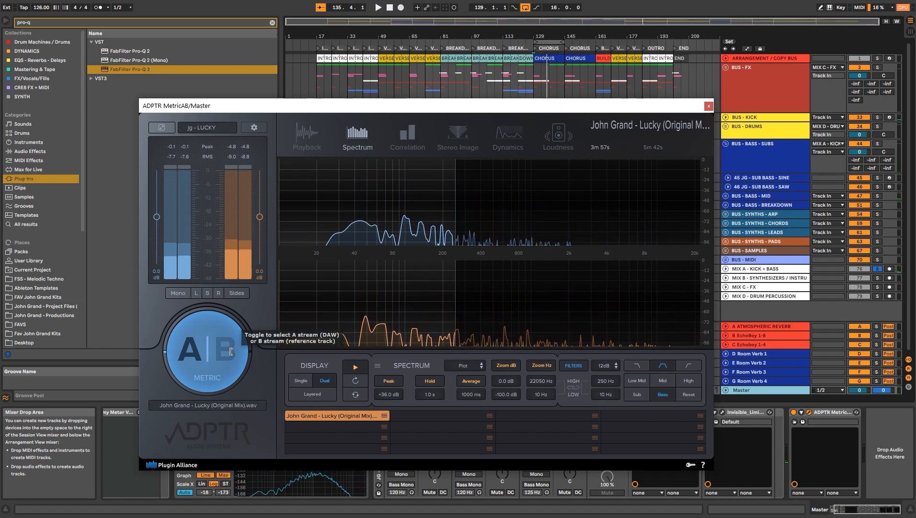
click(878, 269)
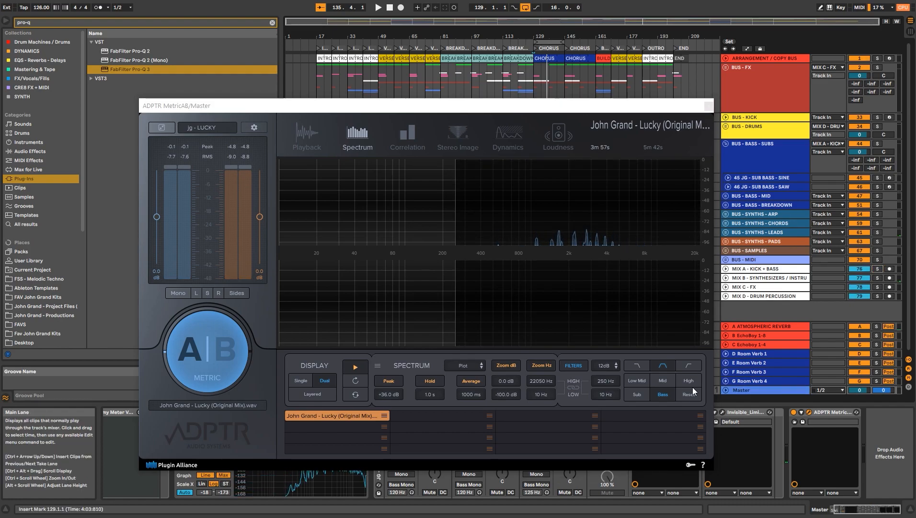
click(710, 106)
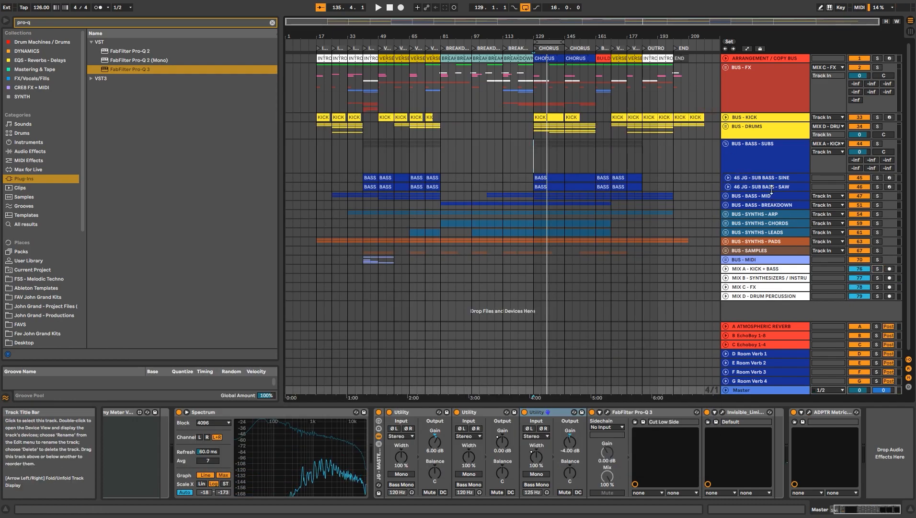
Open LFOTool from the BUS - BASS - MID device chain, then reposition and enlarge its window.
click(772, 159)
click(766, 188)
click(766, 199)
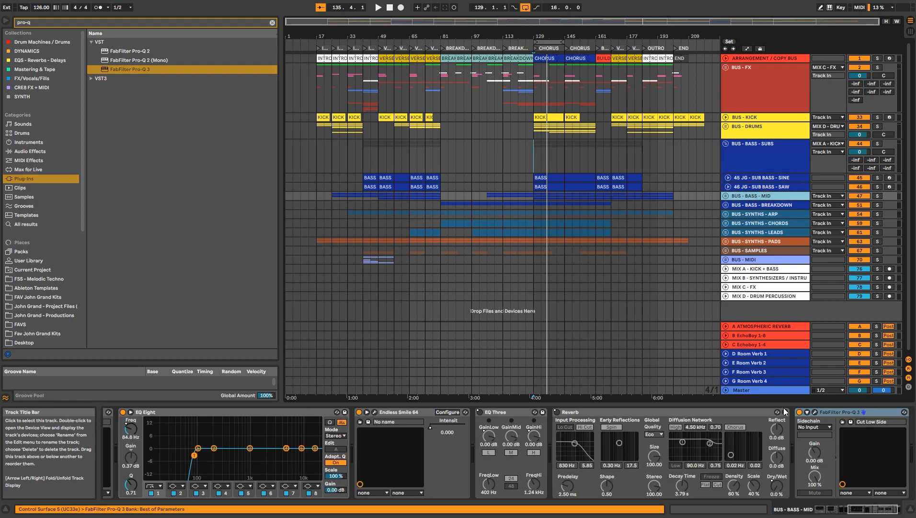
drag(882, 510, 848, 513)
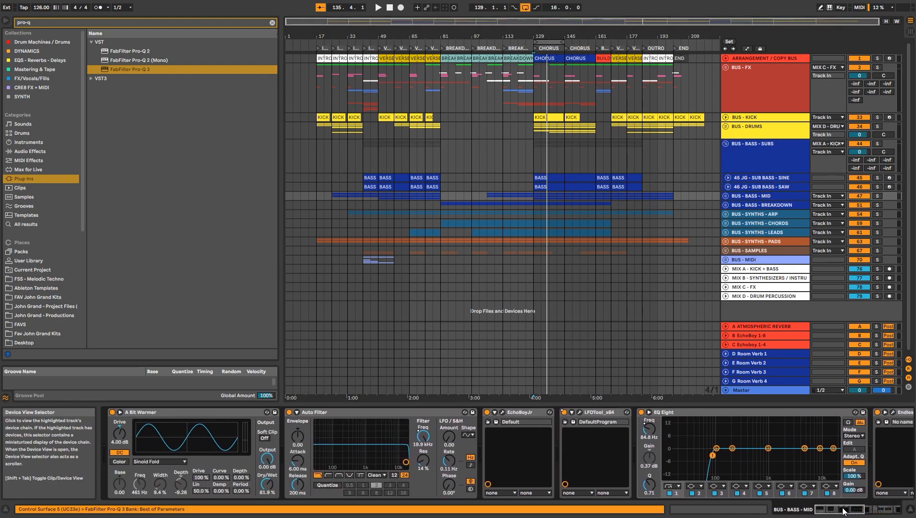
click(580, 412)
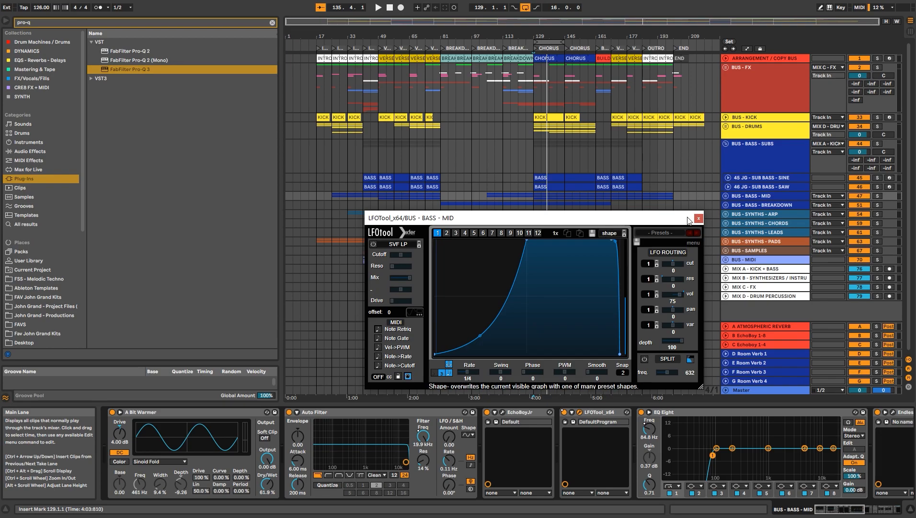
drag(547, 221, 449, 126)
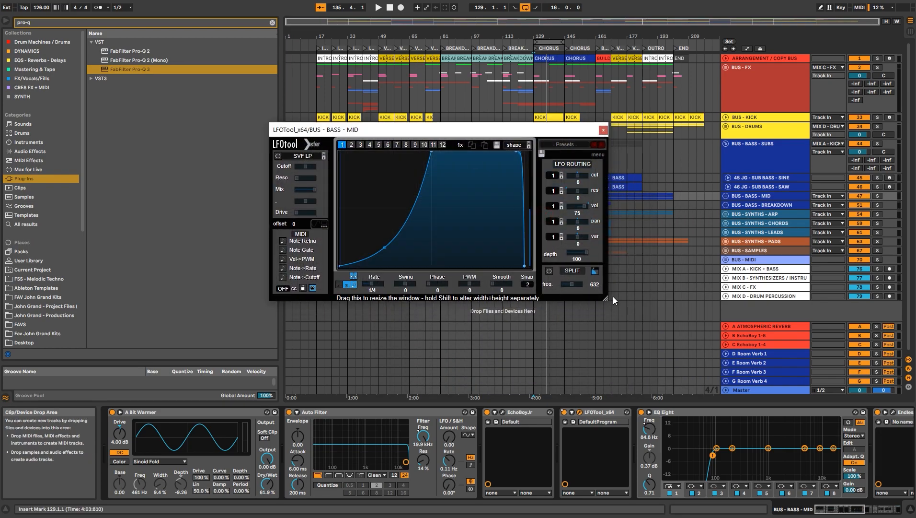
drag(607, 298, 695, 343)
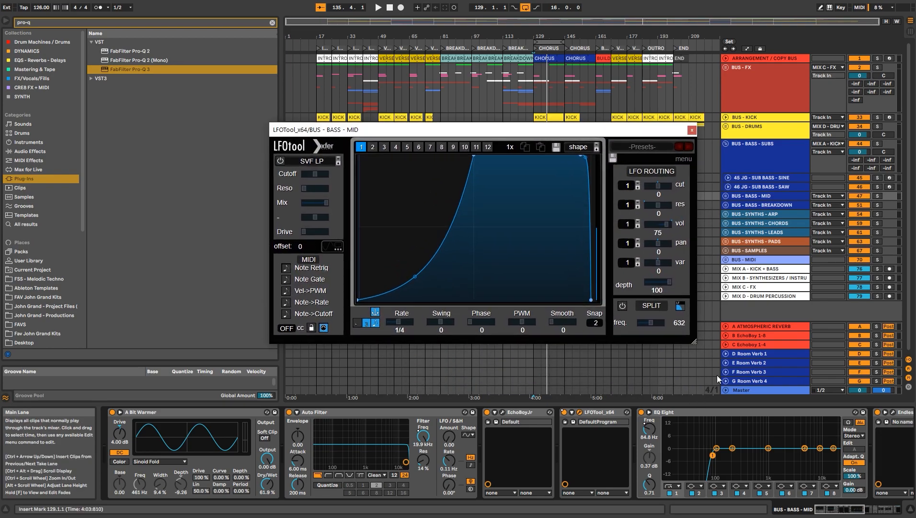
Solo BUS - BASS - MID together with BUS - KICK, keeping the mid bass group's LFOTool on screen.
click(783, 204)
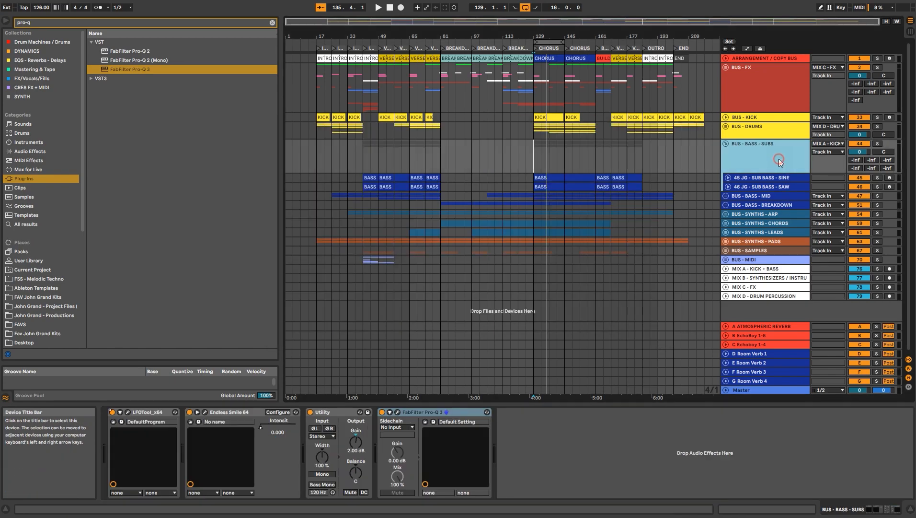
click(779, 195)
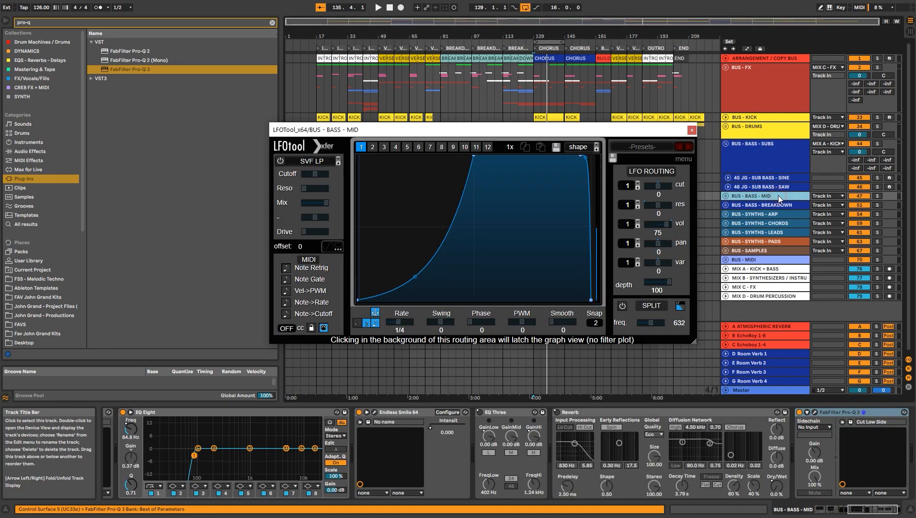
click(880, 195)
click(878, 118)
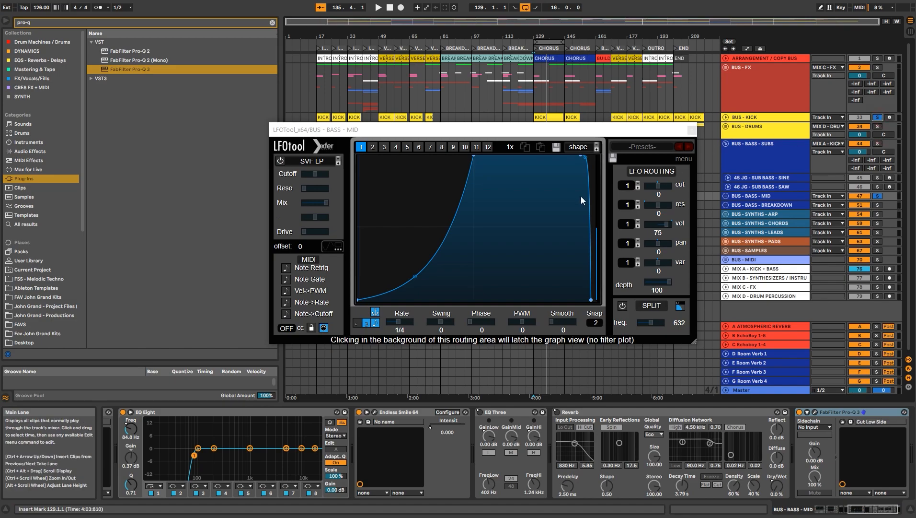
Play the chorus and raise LFOTool's volume modulation amount on the mid bass through 90 to 100.
key(space)
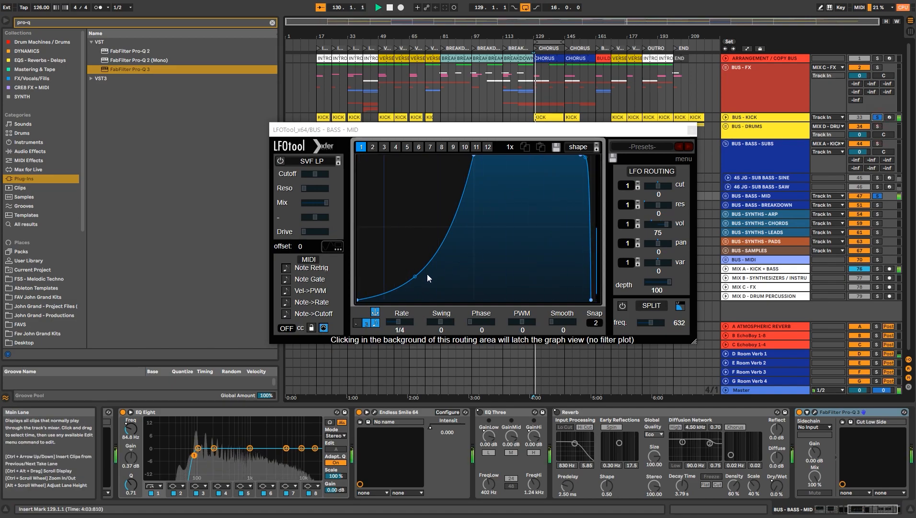
drag(658, 234, 673, 229)
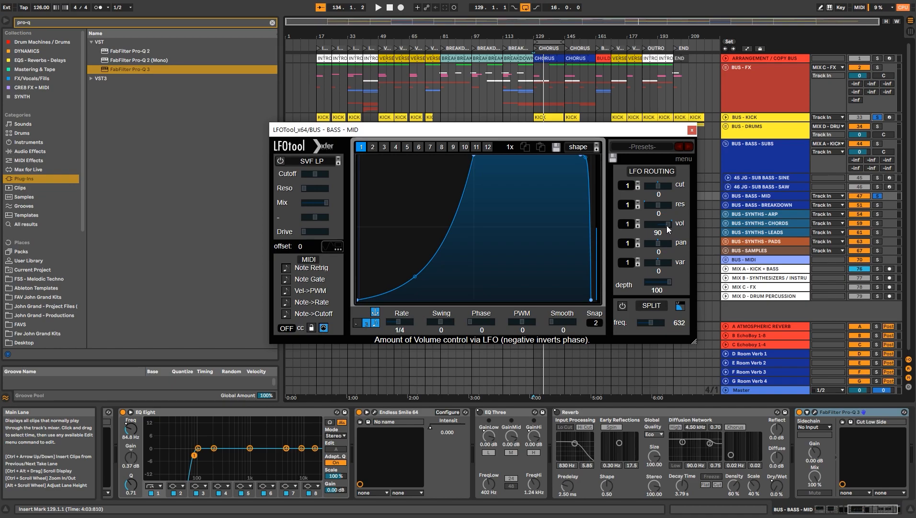
drag(657, 224, 636, 228)
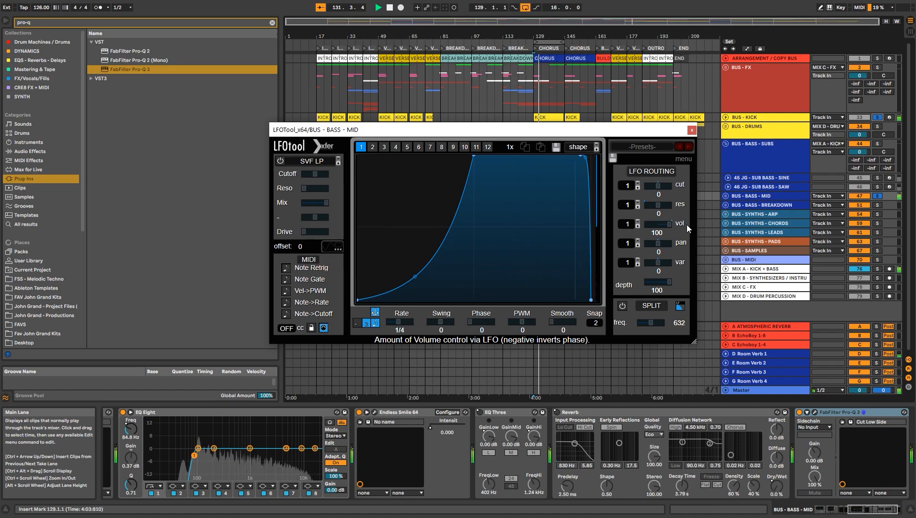
Set LFOTool's volume modulation amount on the mid bass to 98.
click(670, 226)
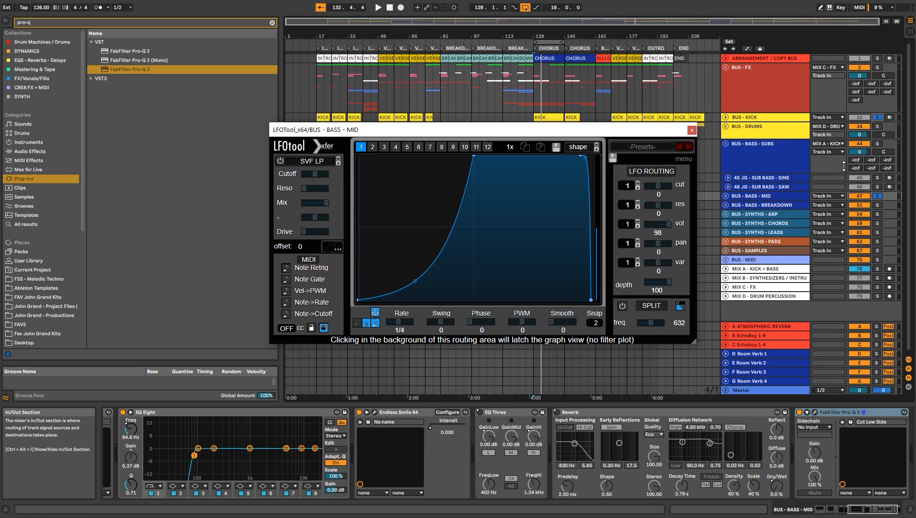
Solo BUS - BASS - SUBS alongside the kick, play the chorus and open the sub group's LFOTool.
click(877, 149)
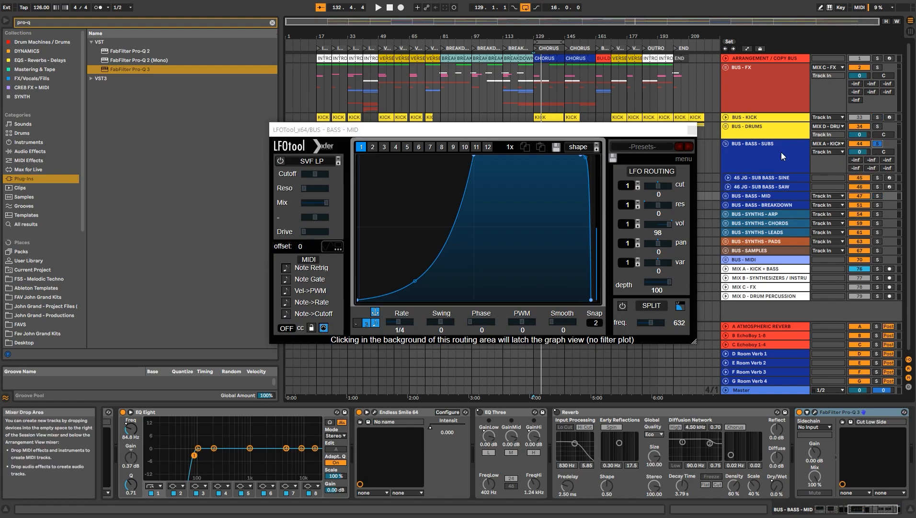
key(space)
click(765, 158)
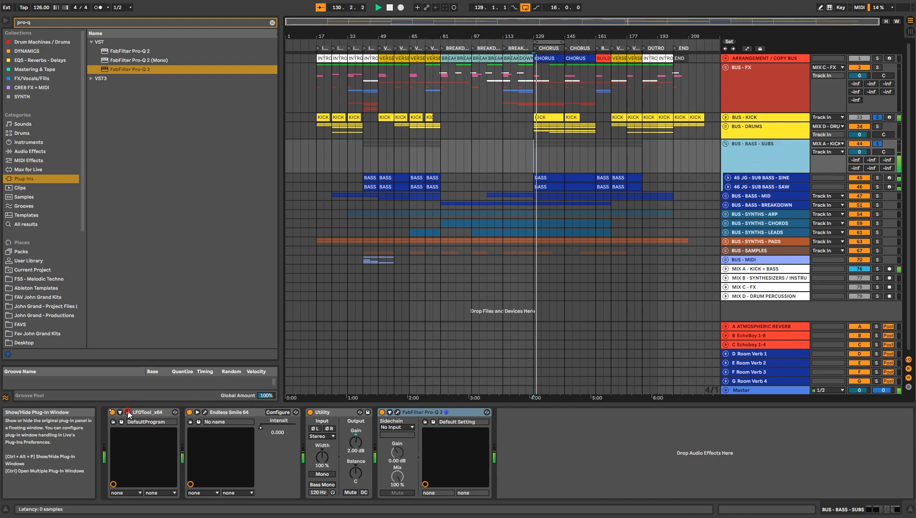
click(127, 411)
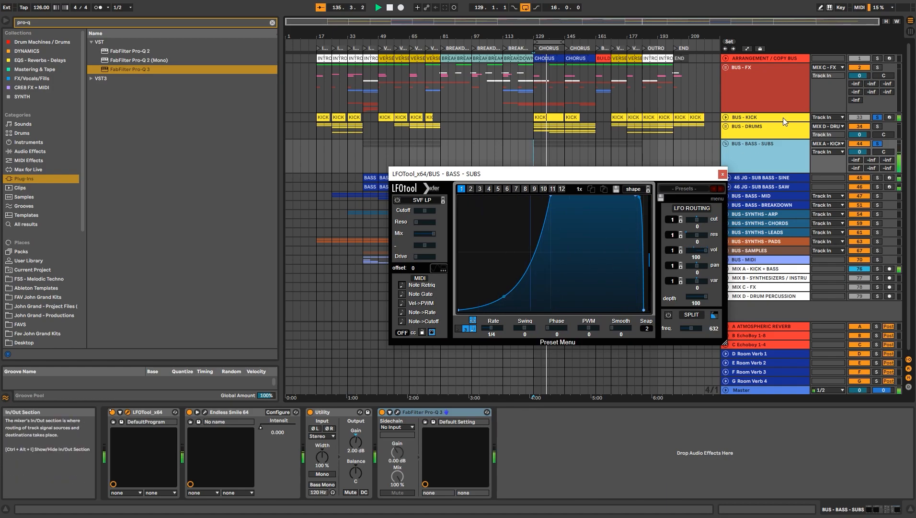
Add FabFilter Pro-Q 3 to BUS - KICK and create a bell band at about 51 Hz boosted by 1.5 dB.
click(748, 117)
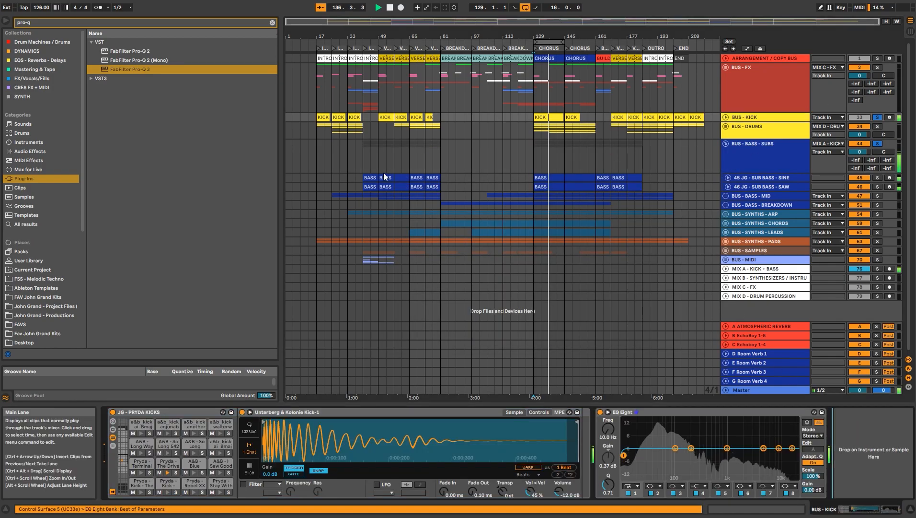
double_click(233, 70)
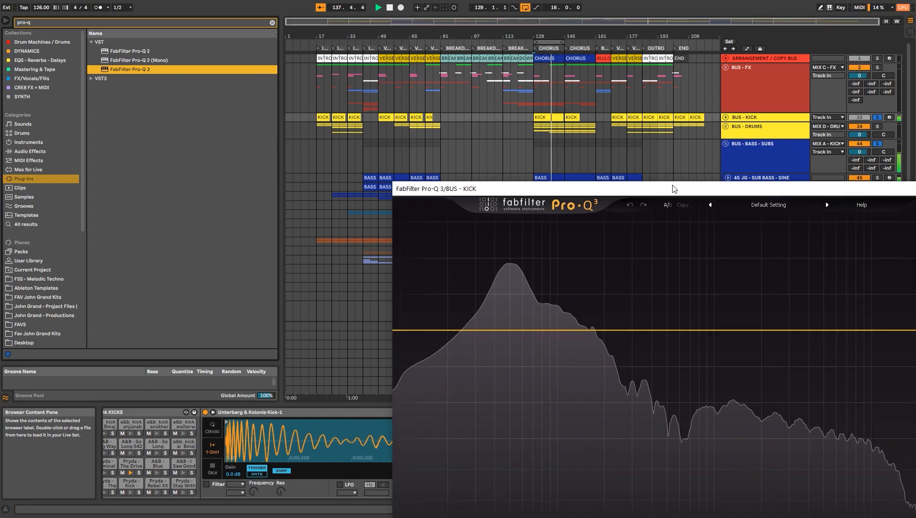
drag(648, 187, 481, 99)
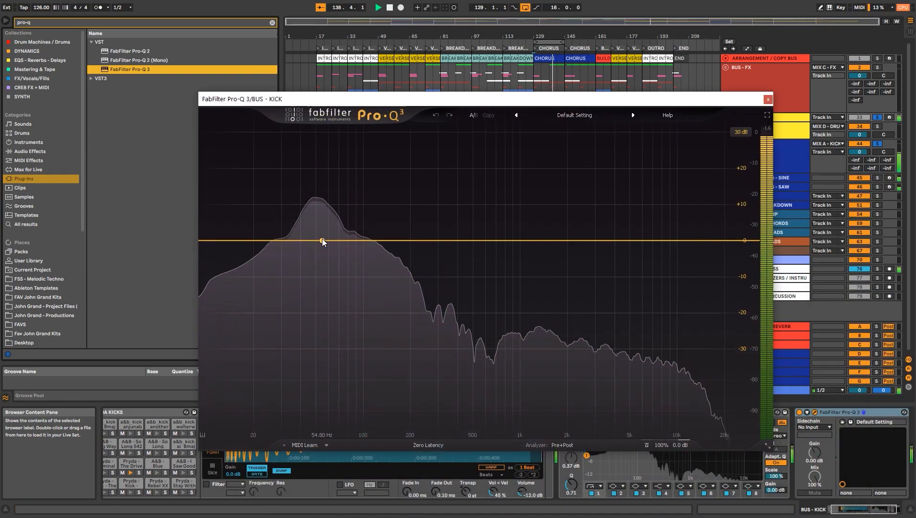
click(317, 240)
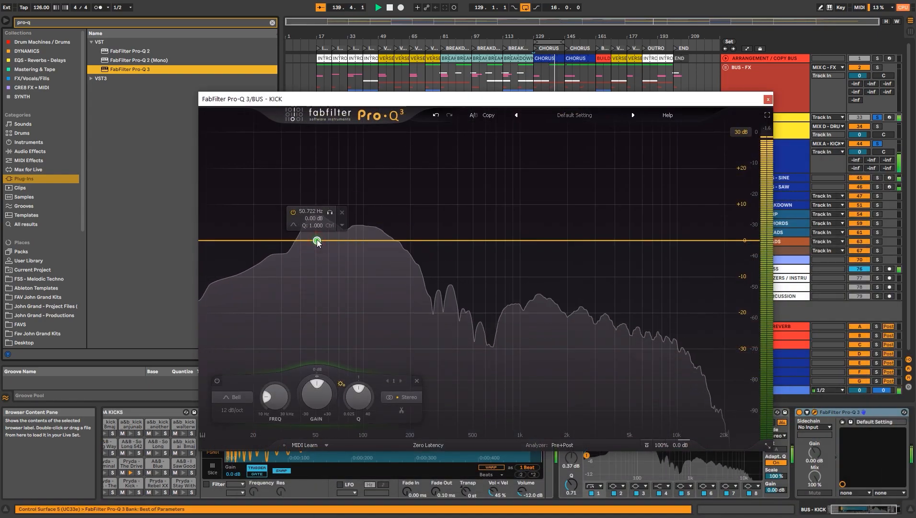
click(314, 218)
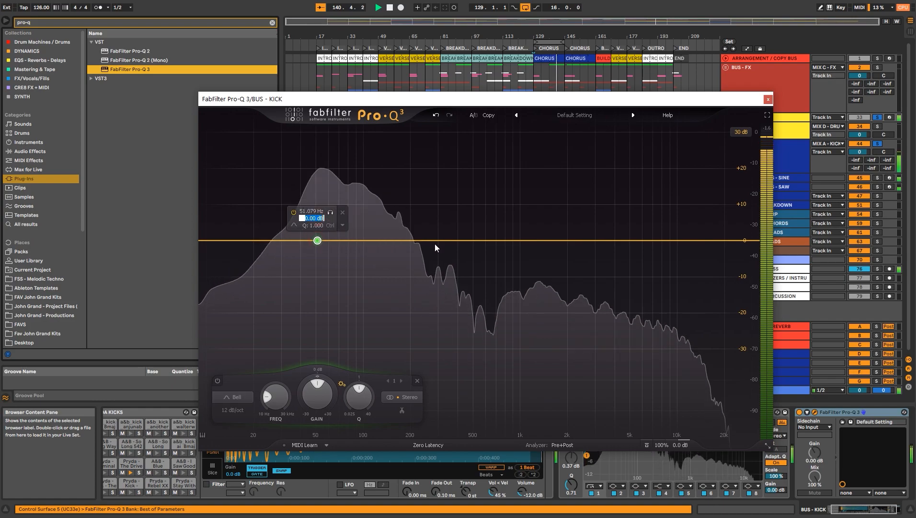
text(1.5)
key(Return)
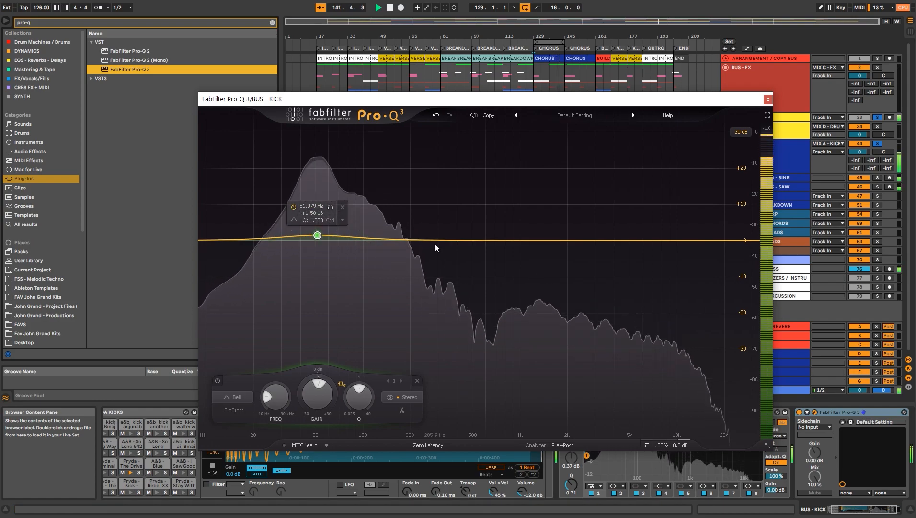
Add a 72 dB/oct low cut at about 22.8 Hz to the kick, then close its EQ and clear the solos.
click(224, 241)
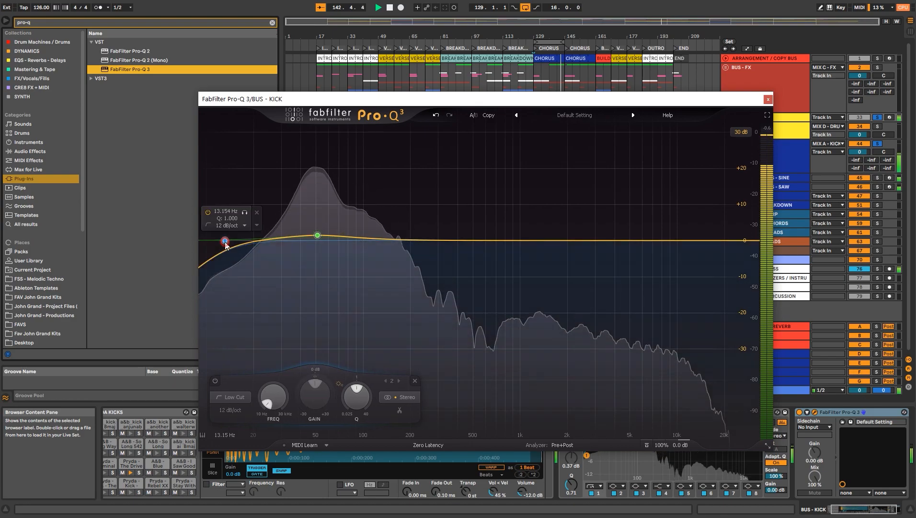
scroll(225, 241, up, 5)
drag(225, 241, 262, 242)
scroll(262, 241, up, 1)
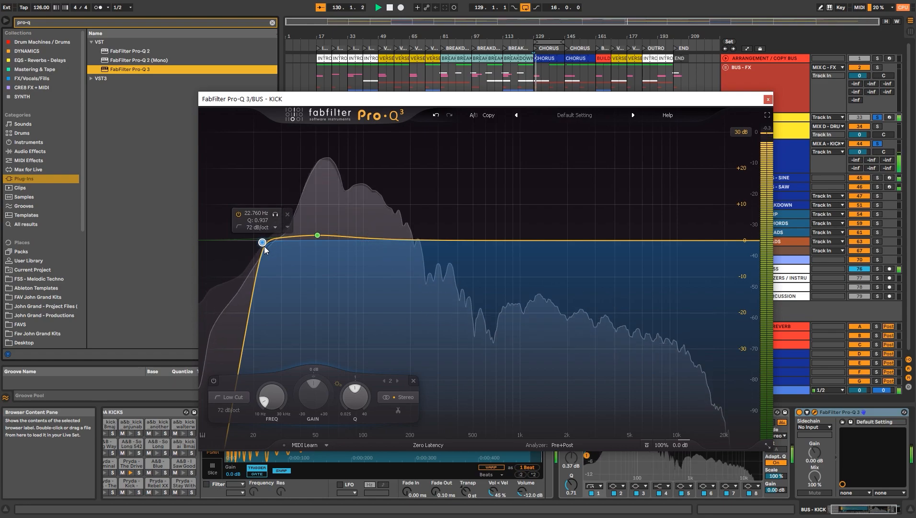
click(878, 118)
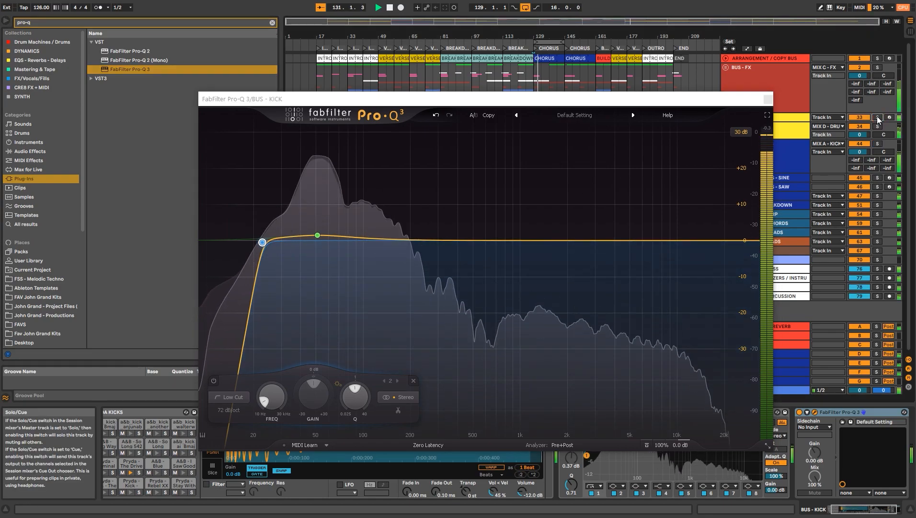
click(767, 99)
Open MetricAB on the Master, switch to the reference track and back to the mix, then close it.
click(756, 390)
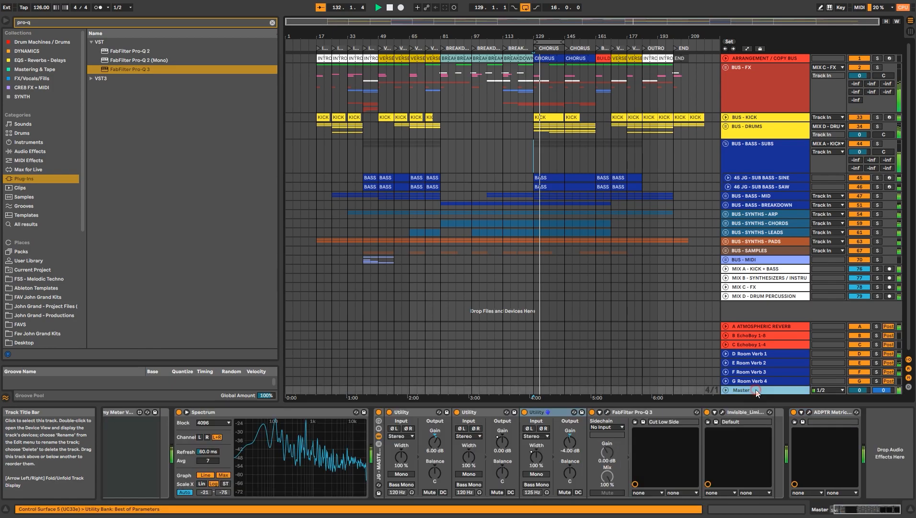
click(809, 412)
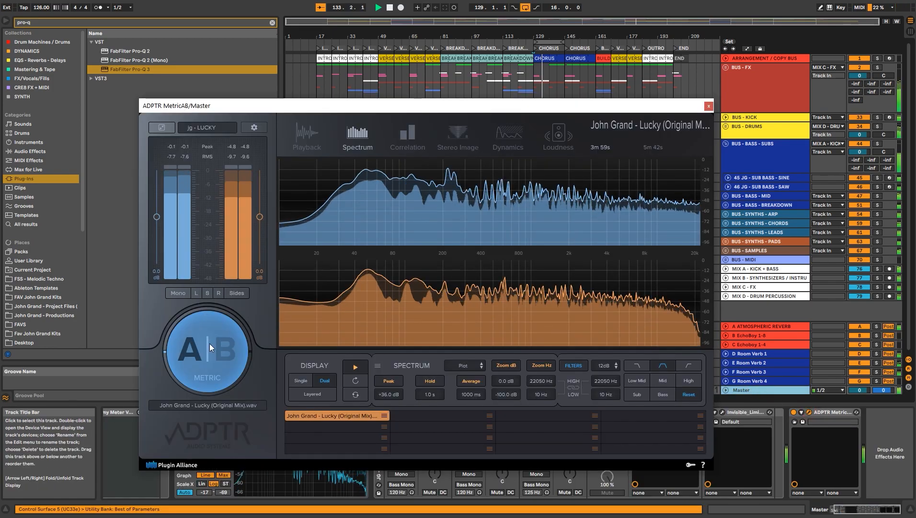
click(237, 344)
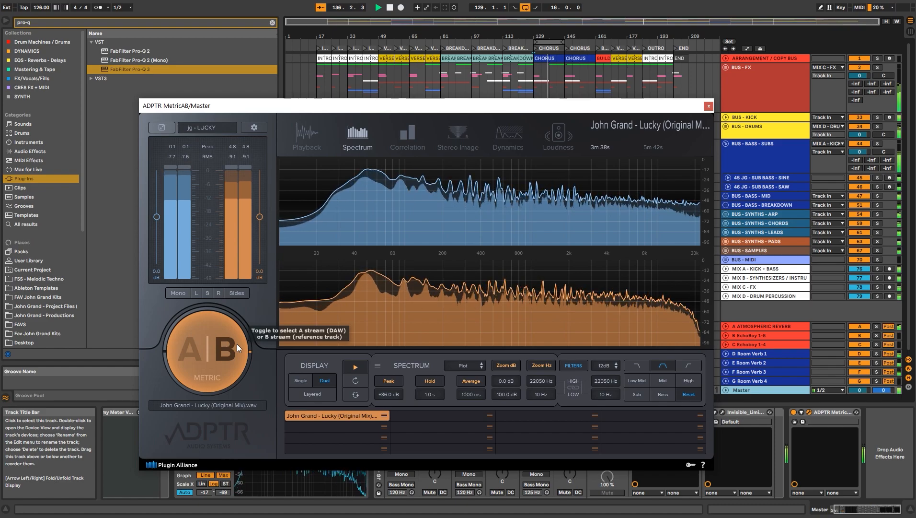
click(237, 343)
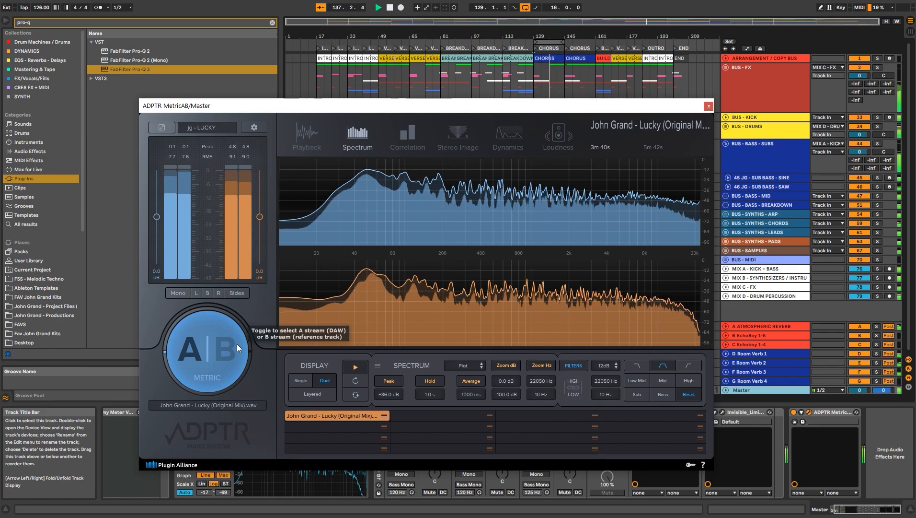
click(709, 107)
Select BUS - BASS - SUBS and fold its track display.
click(732, 146)
click(723, 176)
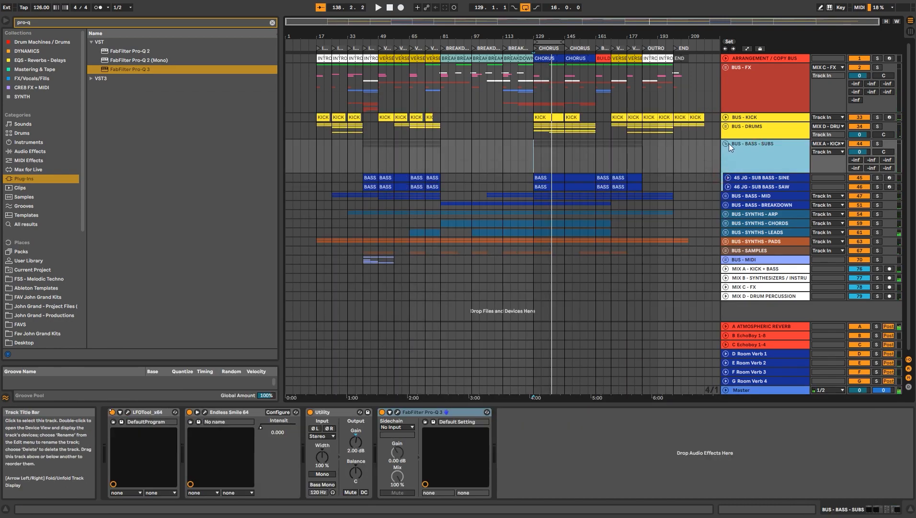
click(727, 144)
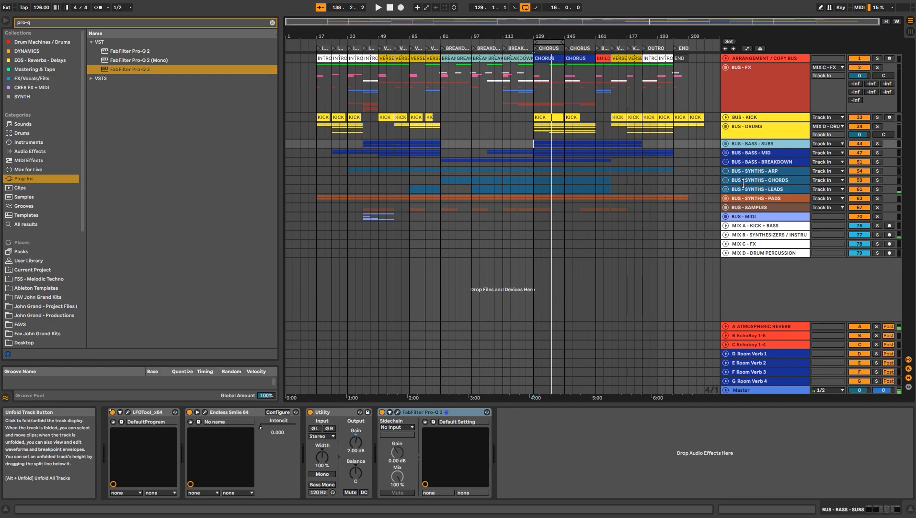
Solo MIX B - SYNTHESIZERS / INSTRUMENTS with BUS - KICK and enable its EQ Eight in place of Pro-Q 3.
click(779, 237)
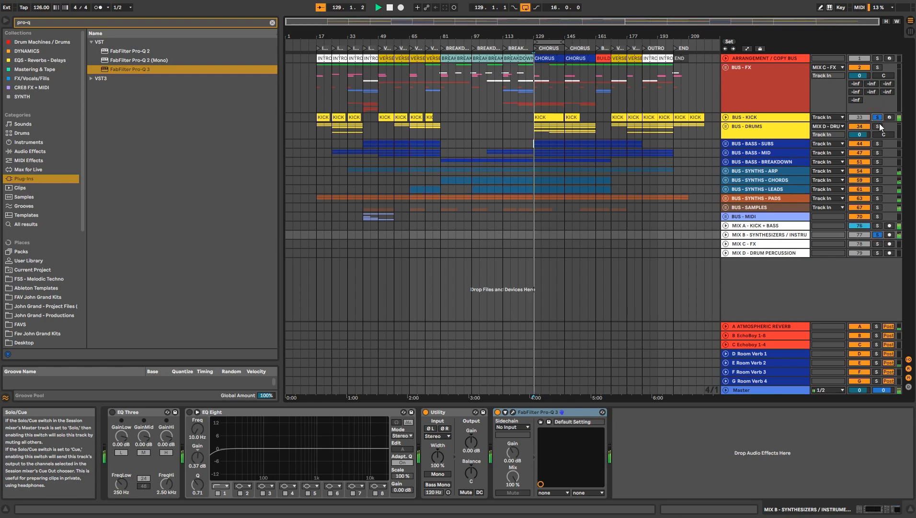
click(498, 412)
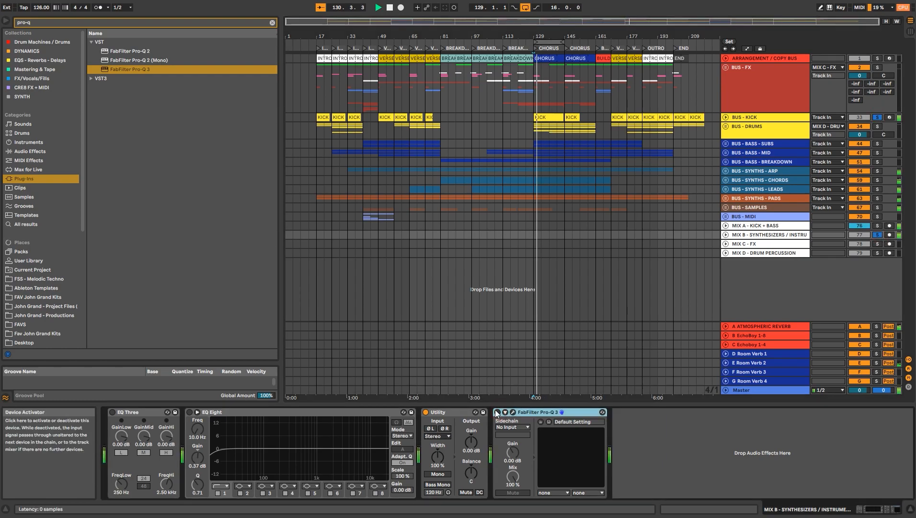
click(188, 411)
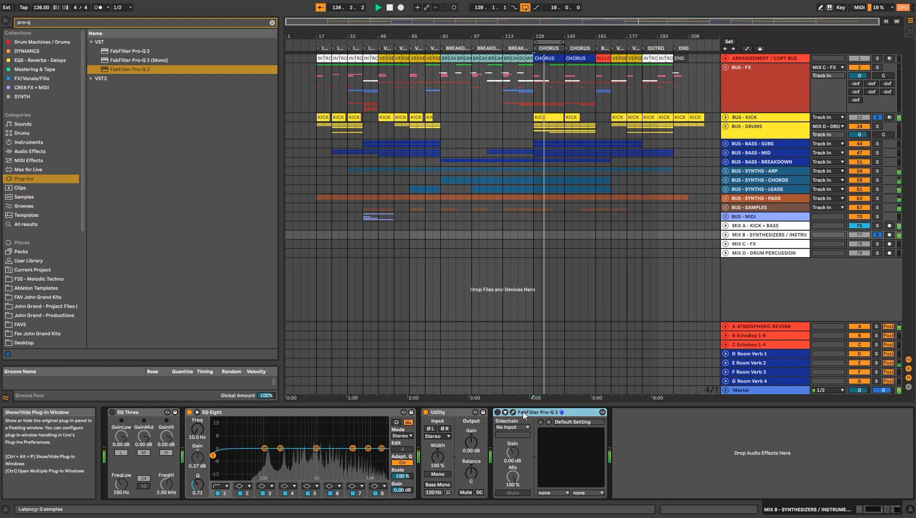
Load the Flat 7 Bands preset in MIX B's Pro-Q 3 and set the analyzer's external spectrum to Side Chain.
click(506, 411)
click(468, 84)
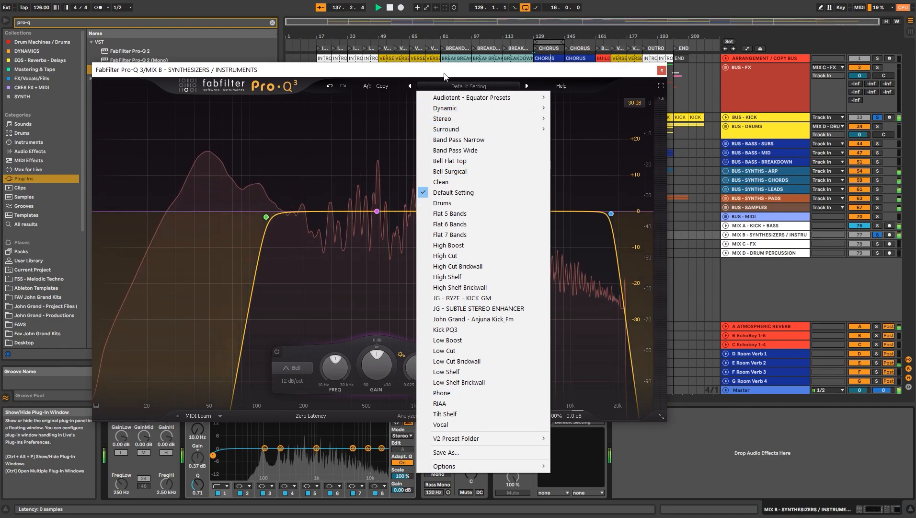
click(515, 99)
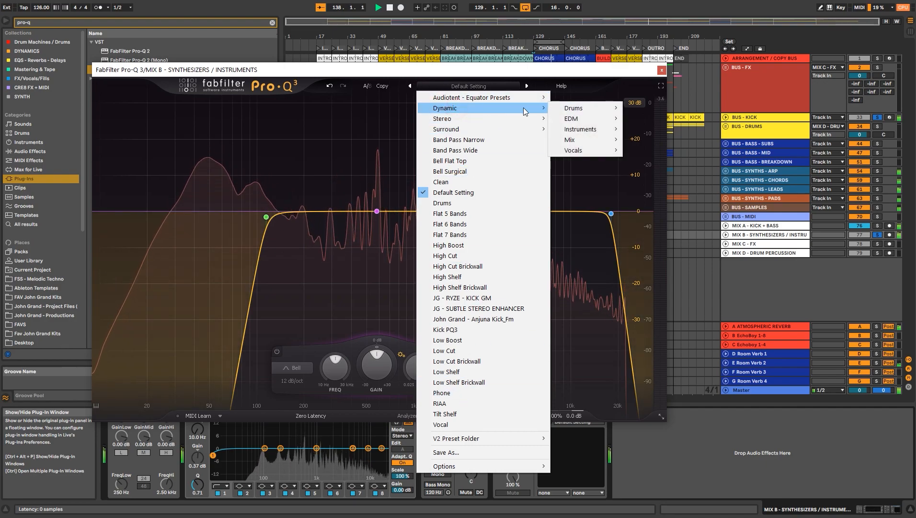
click(501, 118)
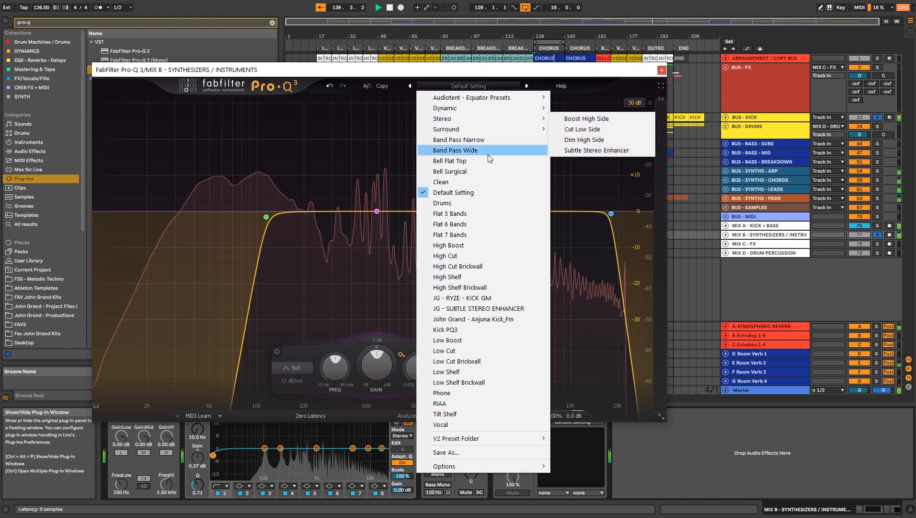
click(484, 234)
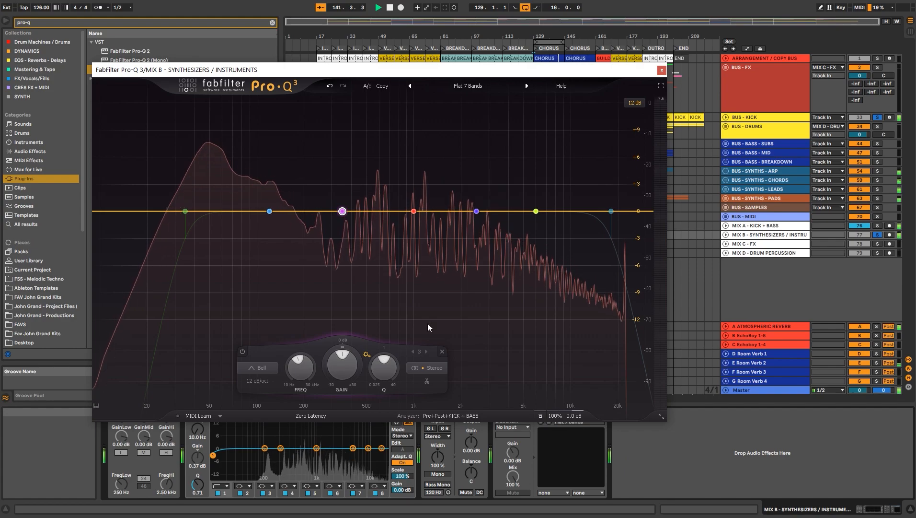
click(459, 415)
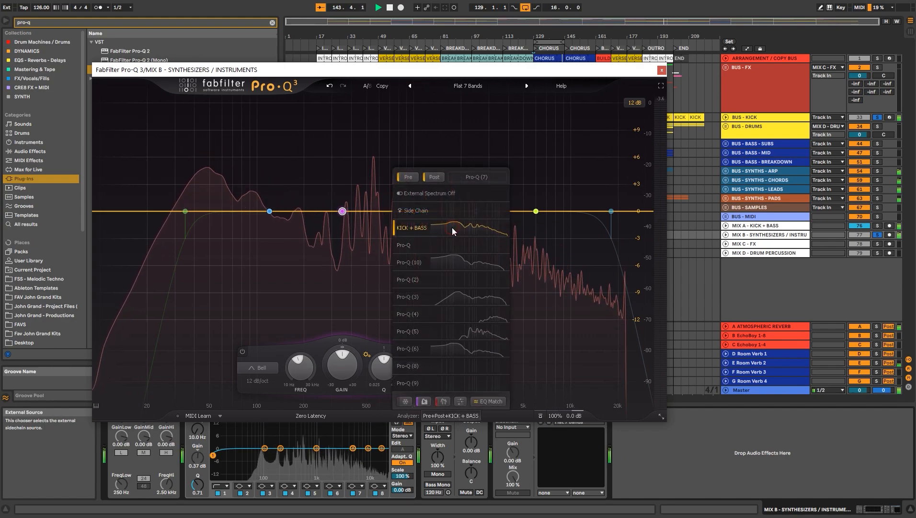
click(448, 210)
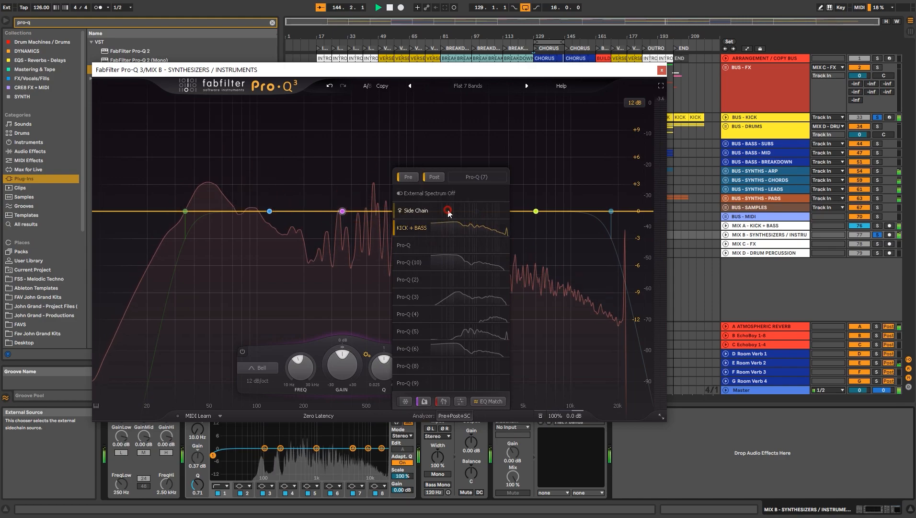
Close MIX B's existing Pro-Q 3 and replace it with a fresh FabFilter Pro-Q 3 instance.
click(693, 480)
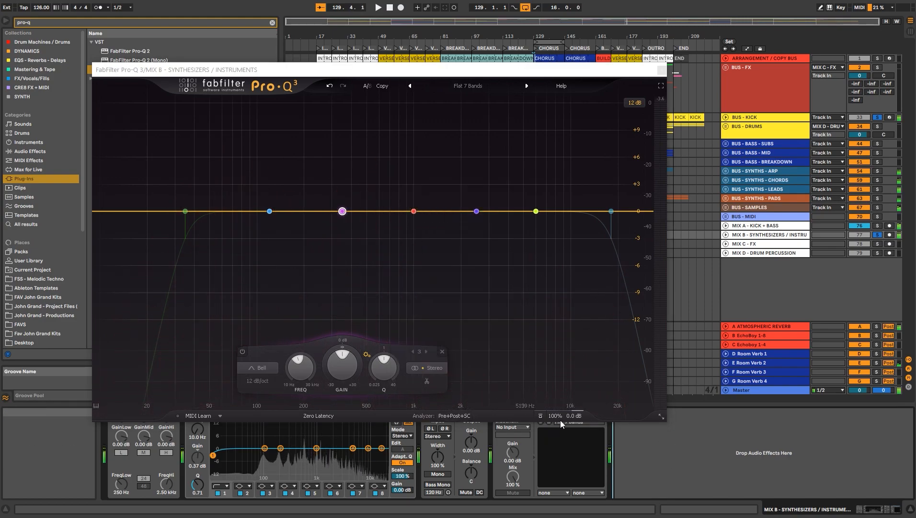
click(662, 71)
click(551, 413)
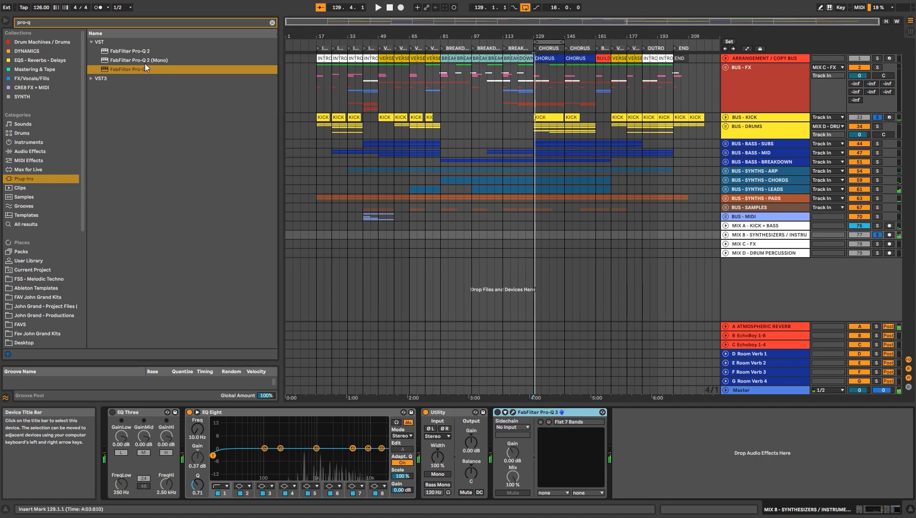
double_click(128, 69)
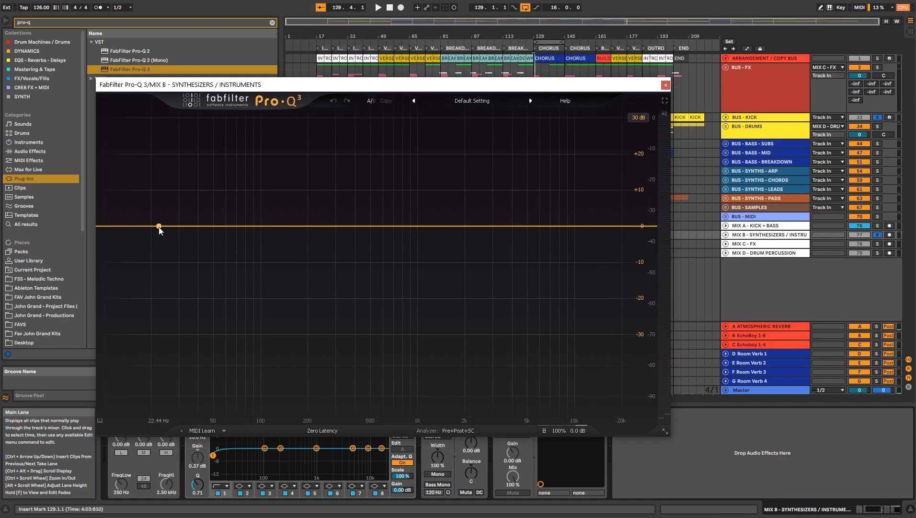
Create a 96 dB/oct low cut at about 163 Hz in MIX B's new Pro-Q 3 while the chorus plays.
key(space)
drag(159, 228, 294, 232)
scroll(137, 227, up, 5)
scroll(295, 232, up, 2)
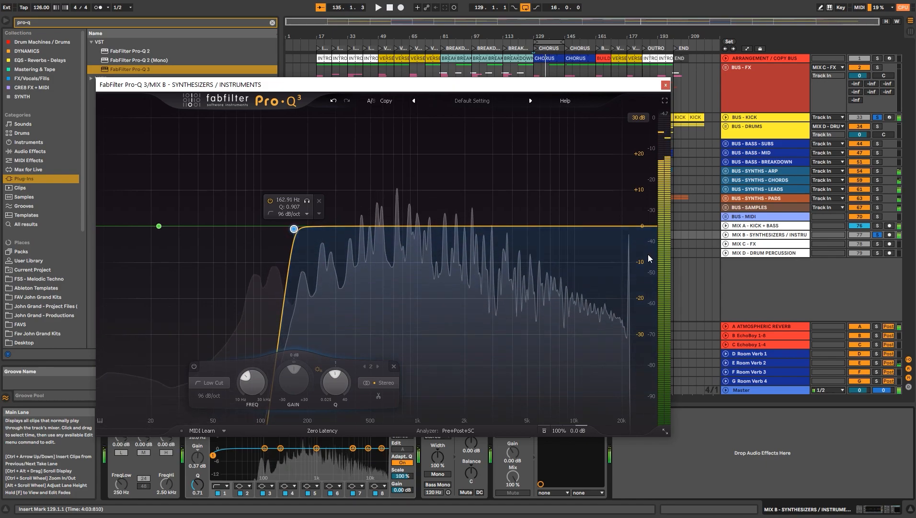
Add a 96 dB/oct high cut at about 15.9 kHz to MIX B's Pro-Q 3.
drag(629, 245, 605, 230)
click(630, 228)
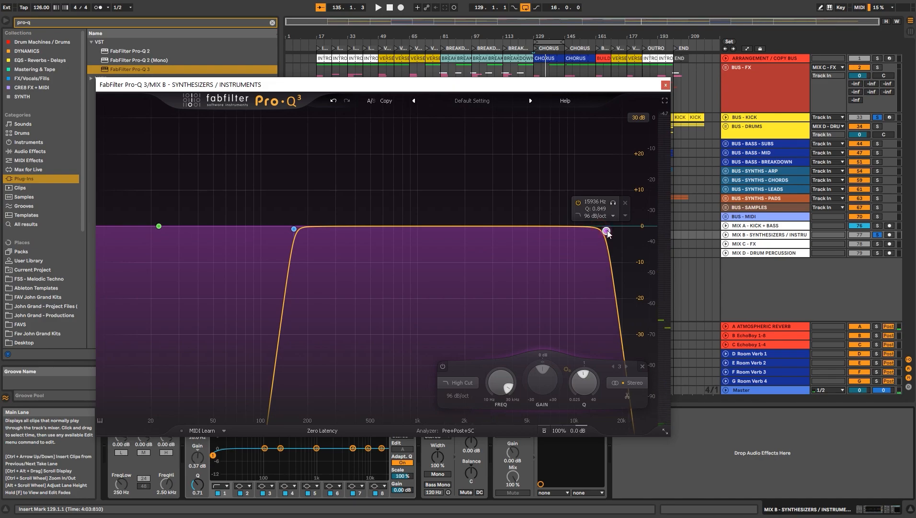
mouse_move(607, 234)
mouse_down()
mouse_move(648, 234)
mouse_move(605, 232)
mouse_up()
Play the soloed MIX B bus and pull its spectral peak at 664 Hz down with a narrow bell cut in Pro-Q 3.
key(space)
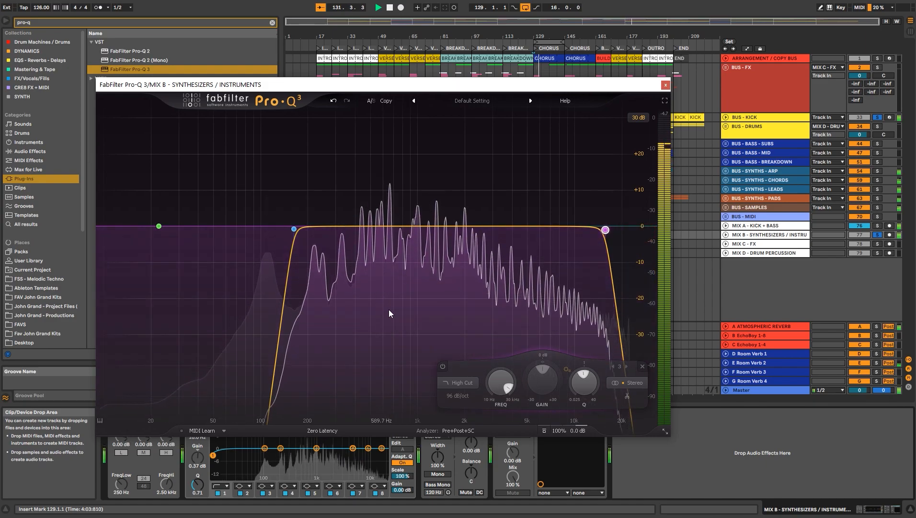
drag(393, 310, 390, 185)
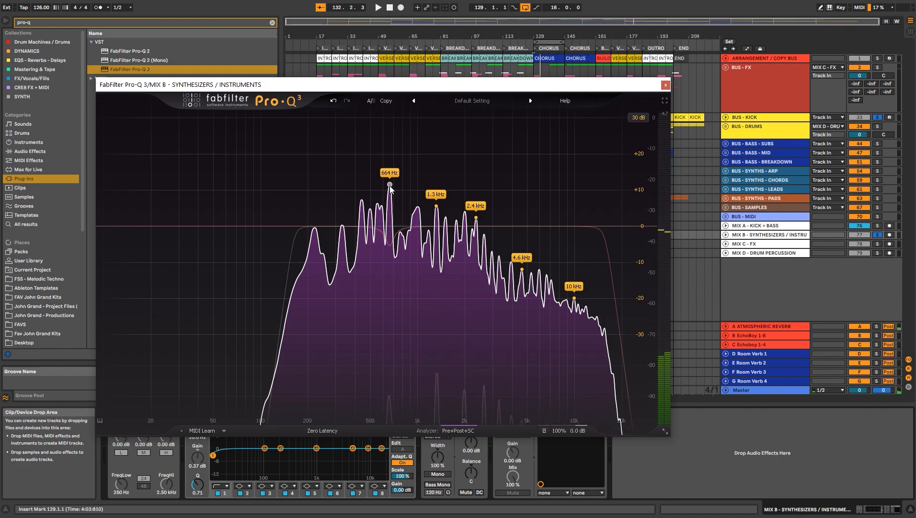
key(space)
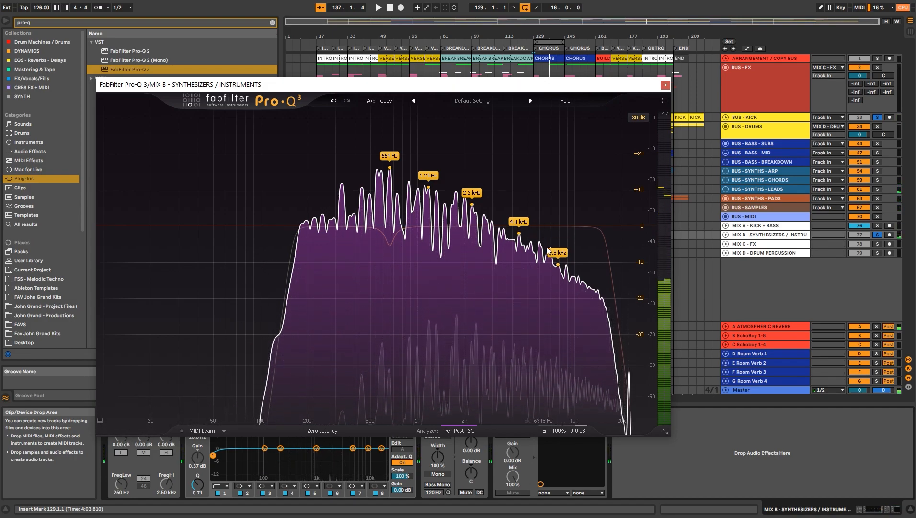
Add a +3 dB bell boost at about 5.3 kHz to MIX B's Pro-Q 3 and unsolo the bus to hear the full mix.
click(534, 226)
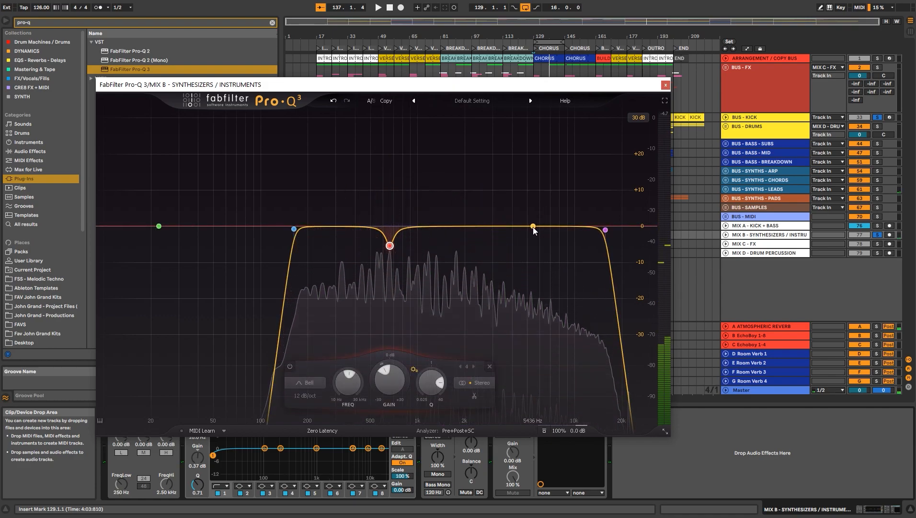
drag(534, 226, 533, 216)
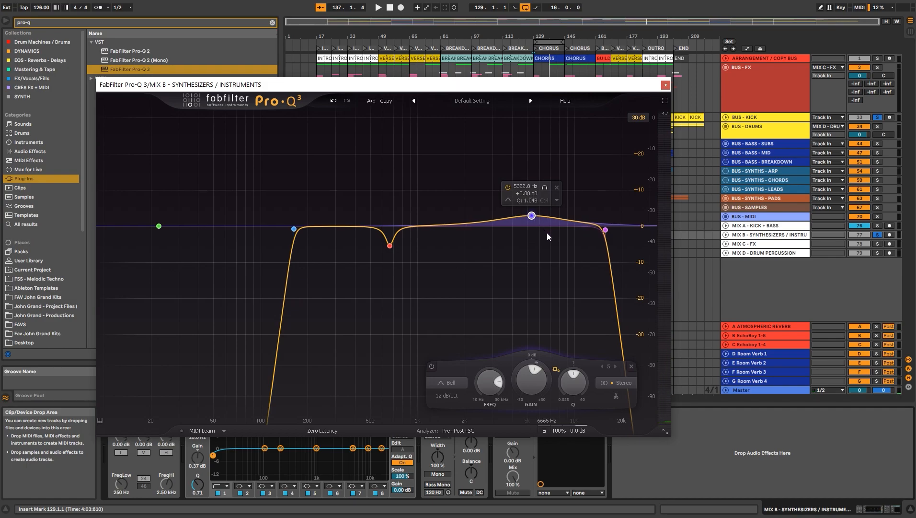
key(space)
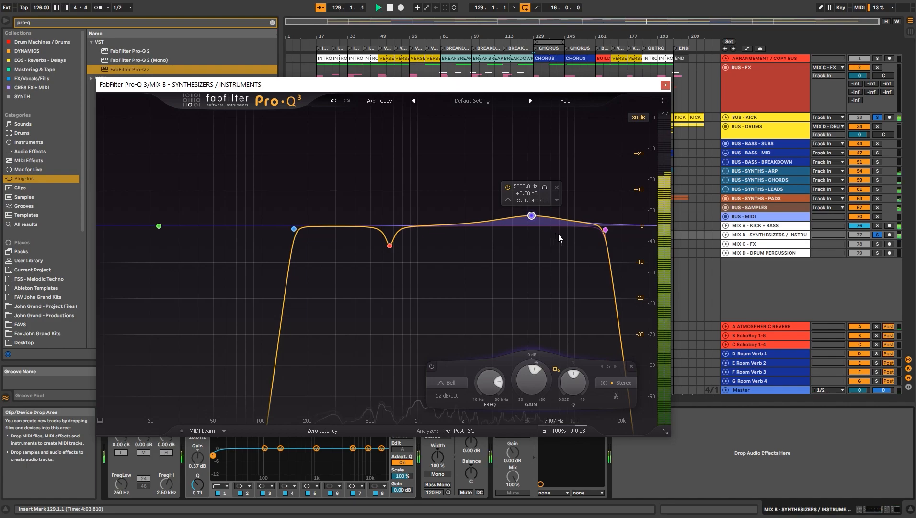
click(880, 234)
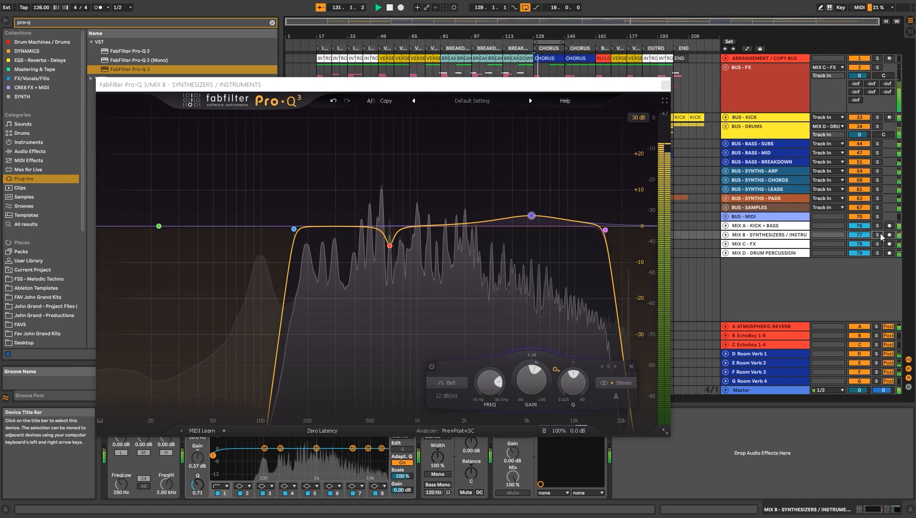
mouse_move(532, 218)
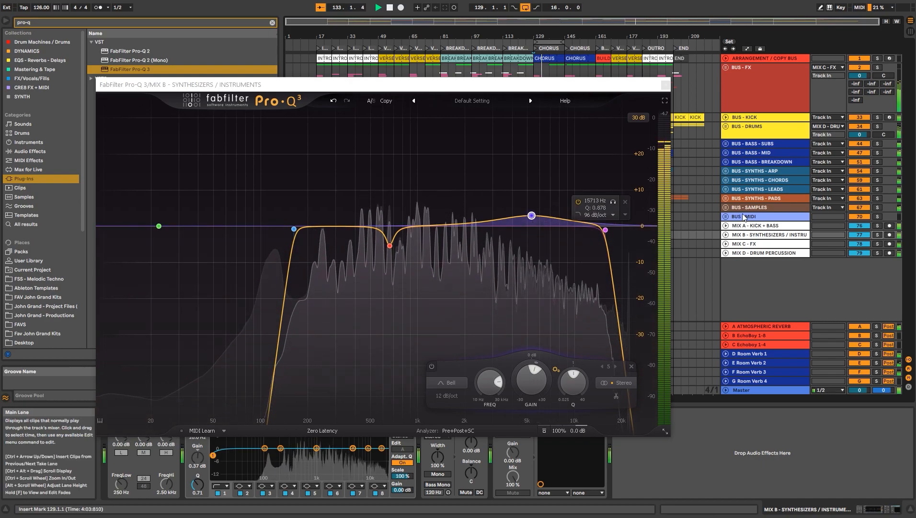
key(space)
Open MetricAB on the Master and compare the playing full-range mix with the reference track.
click(764, 391)
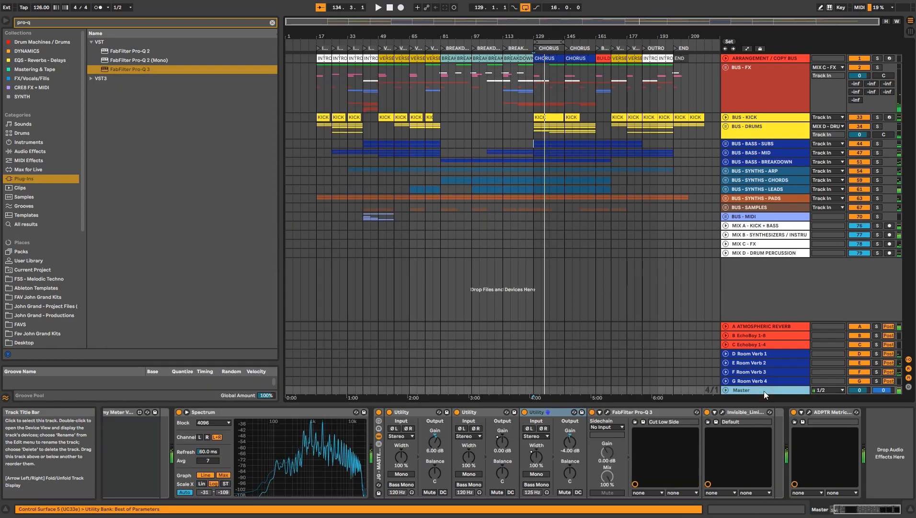
click(810, 411)
click(224, 341)
key(space)
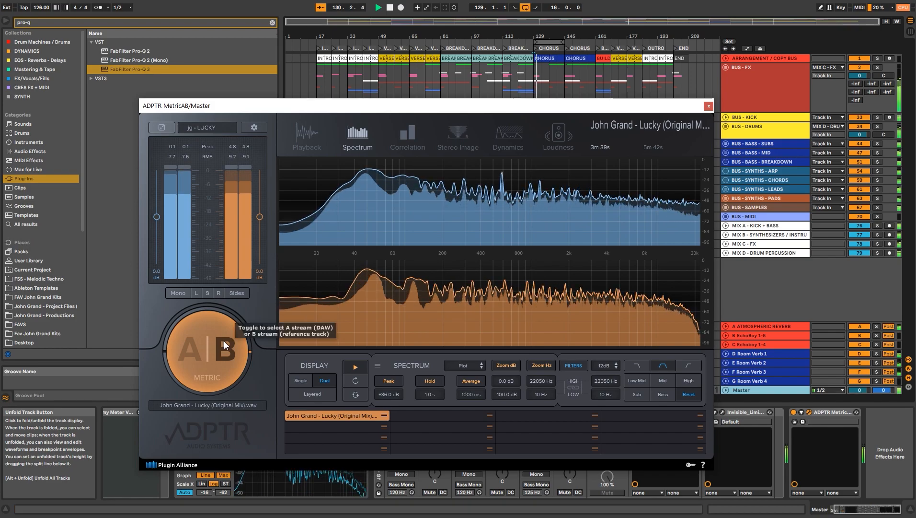
click(224, 345)
click(224, 344)
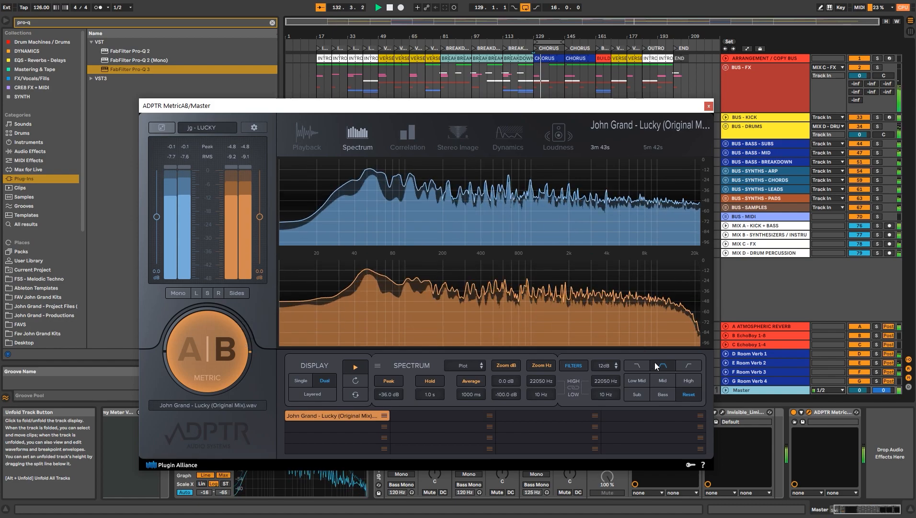
Limit MetricAB's filter to the Mid band and alternate between the mix and the reference.
click(663, 381)
click(225, 346)
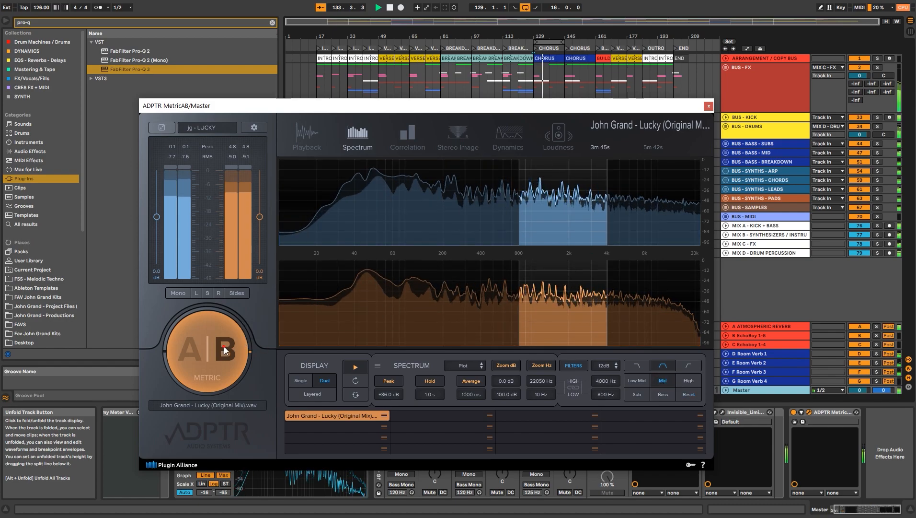
click(226, 346)
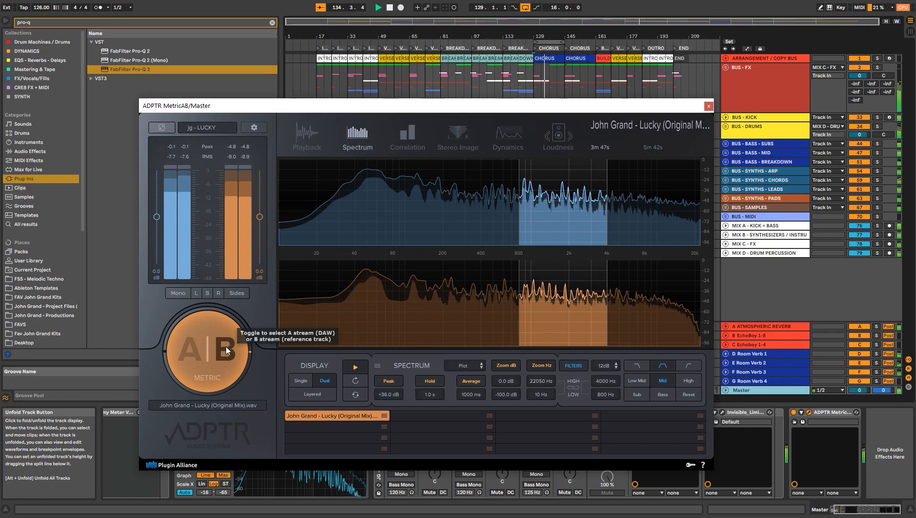
click(237, 347)
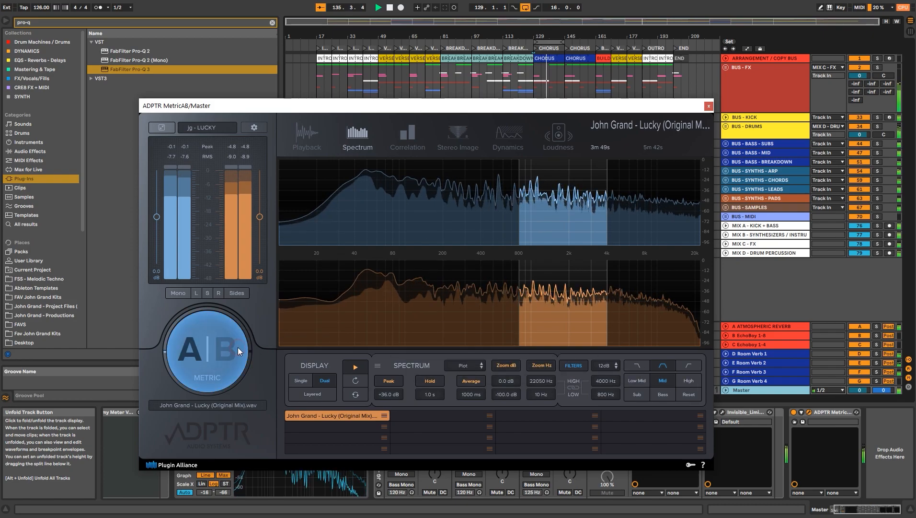
click(238, 347)
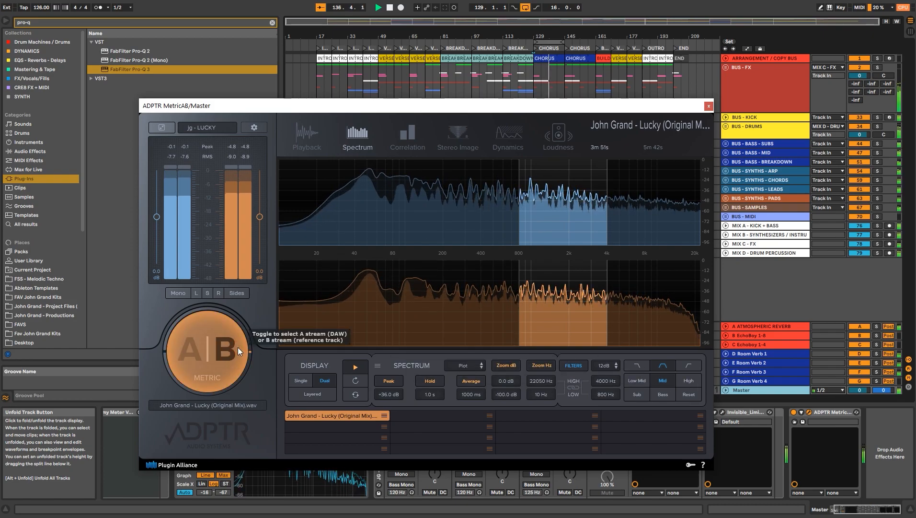
click(238, 347)
click(238, 348)
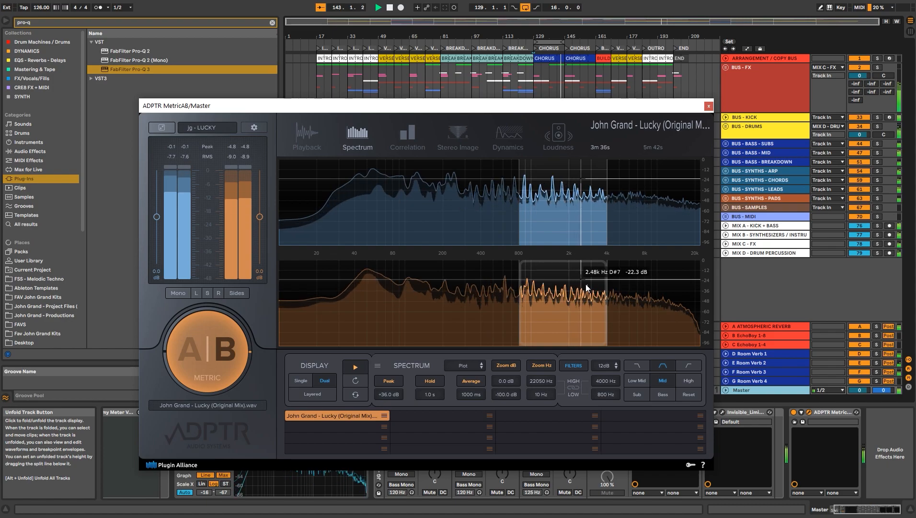
Compare the mix and the reference in MetricAB's High band.
click(698, 380)
click(228, 345)
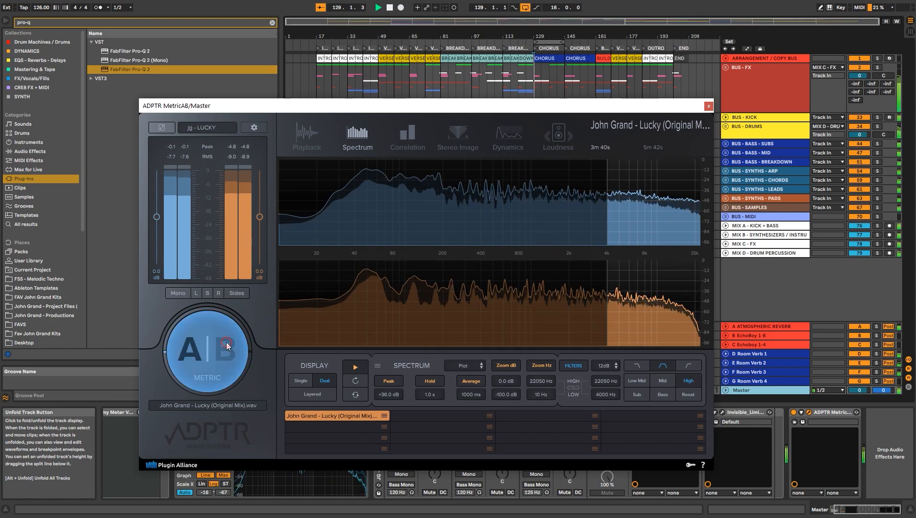
click(227, 345)
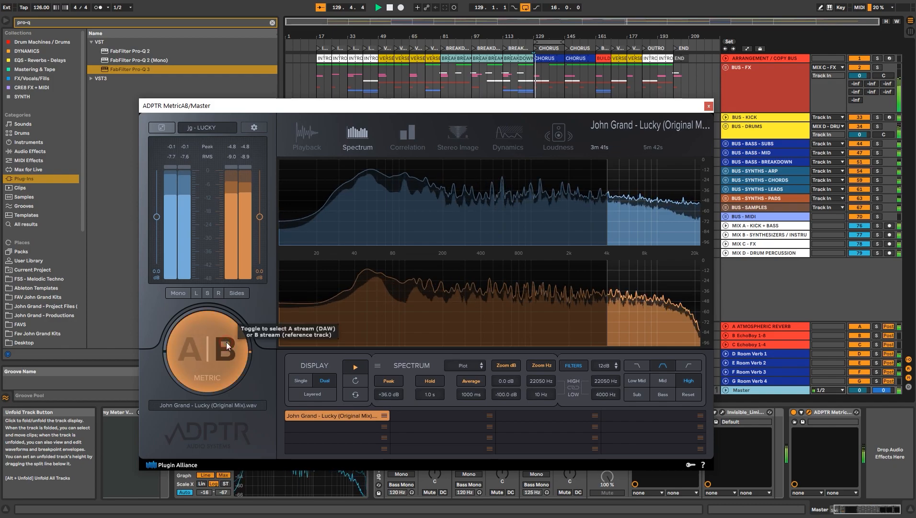
Return MetricAB to the Mid band and examine the reference's midrange spectrum against the mix during playback.
click(664, 380)
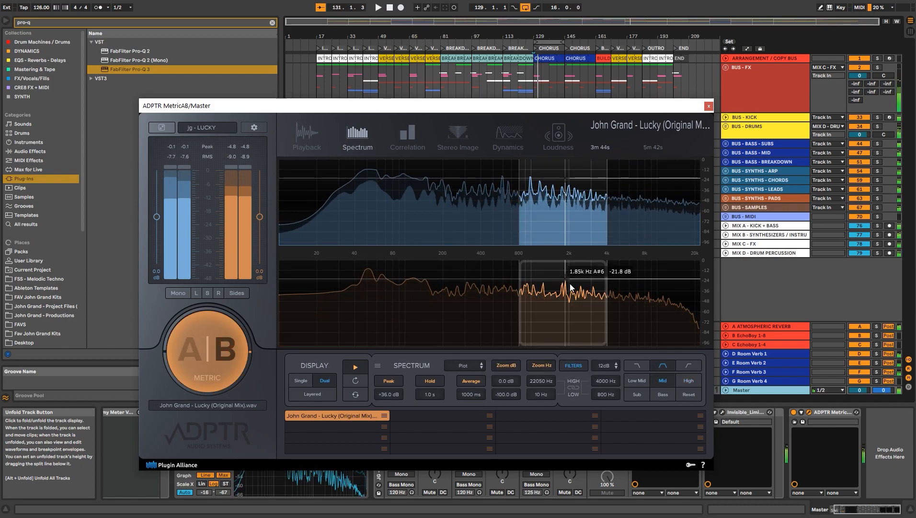
key(space)
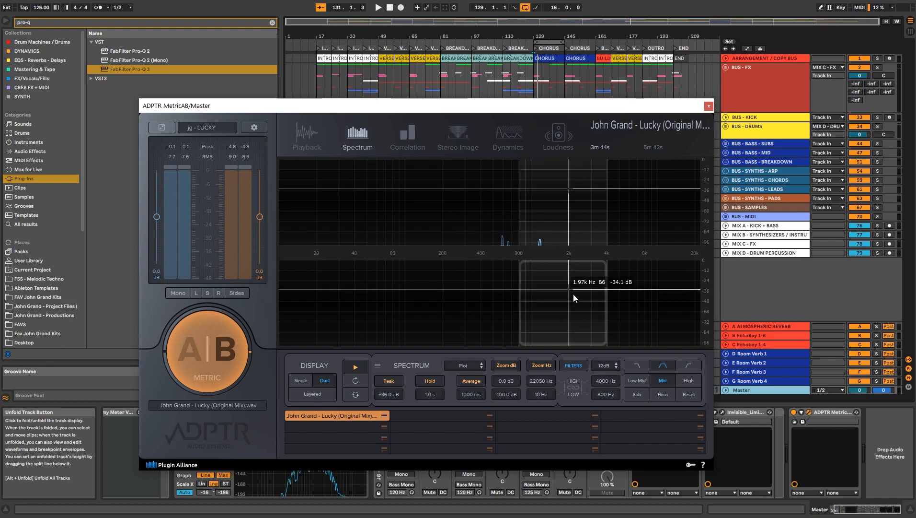
key(space)
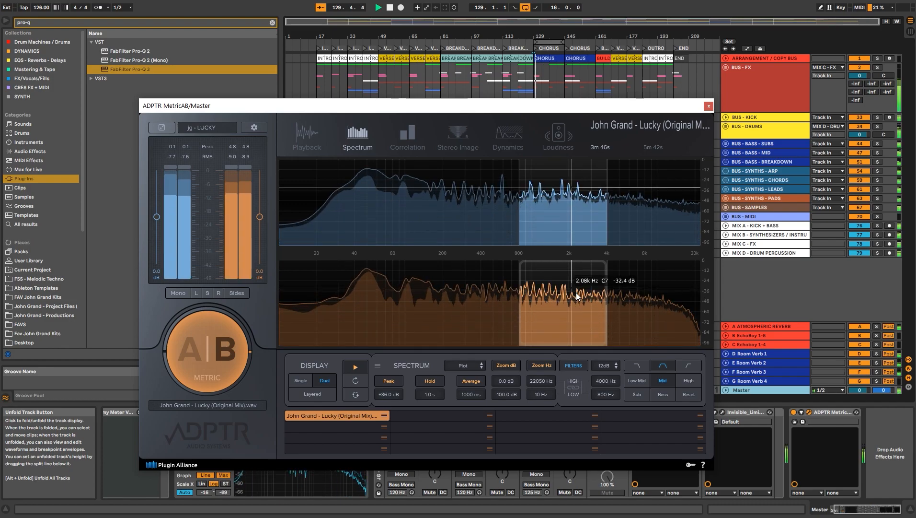
key(space)
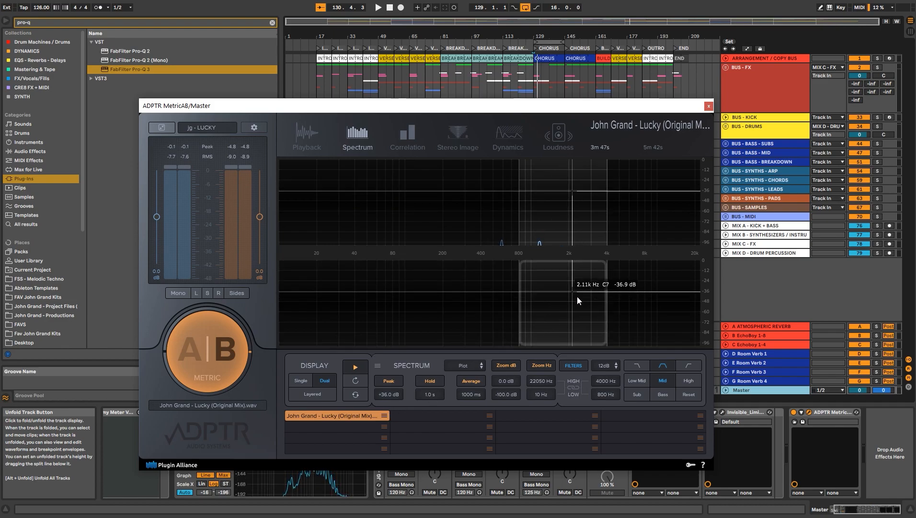
key(space)
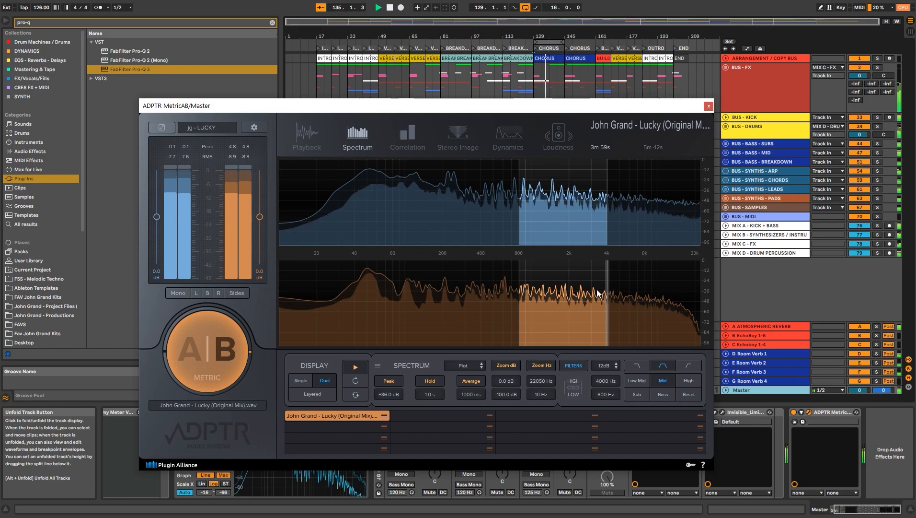
Extend the Mid filter's upper limit to 6164 Hz, compare the mix with the reference, and close MetricAB.
drag(610, 380, 607, 370)
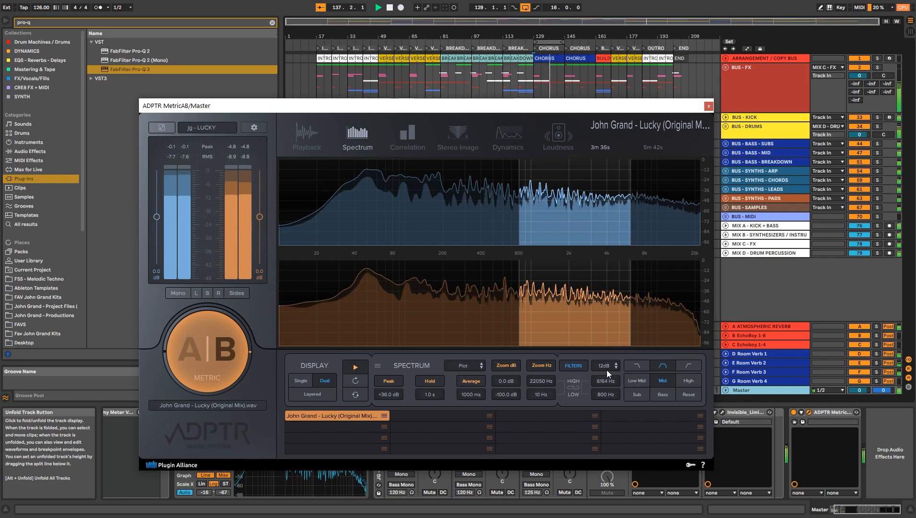
click(230, 343)
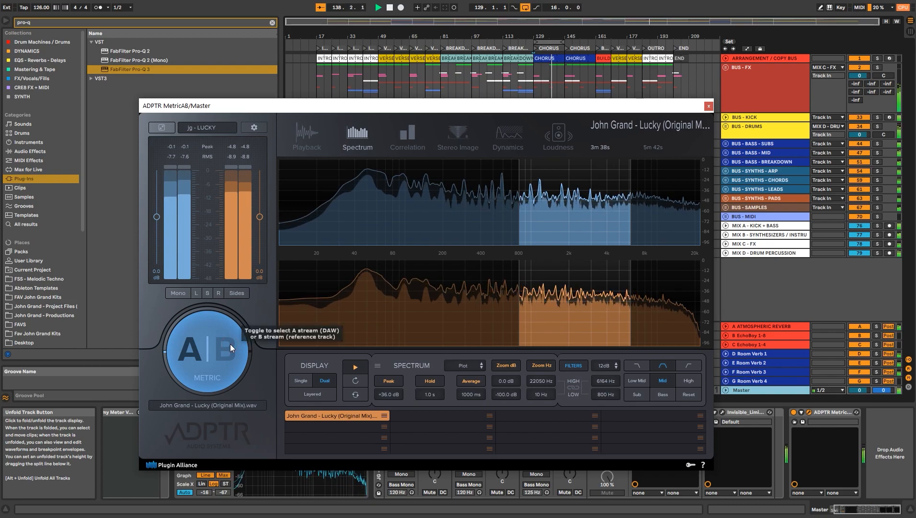
click(229, 344)
click(230, 344)
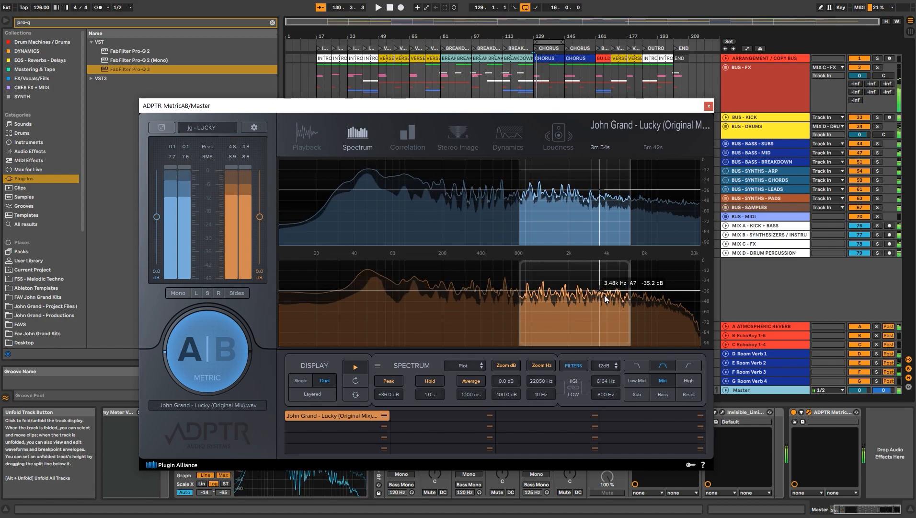
key(space)
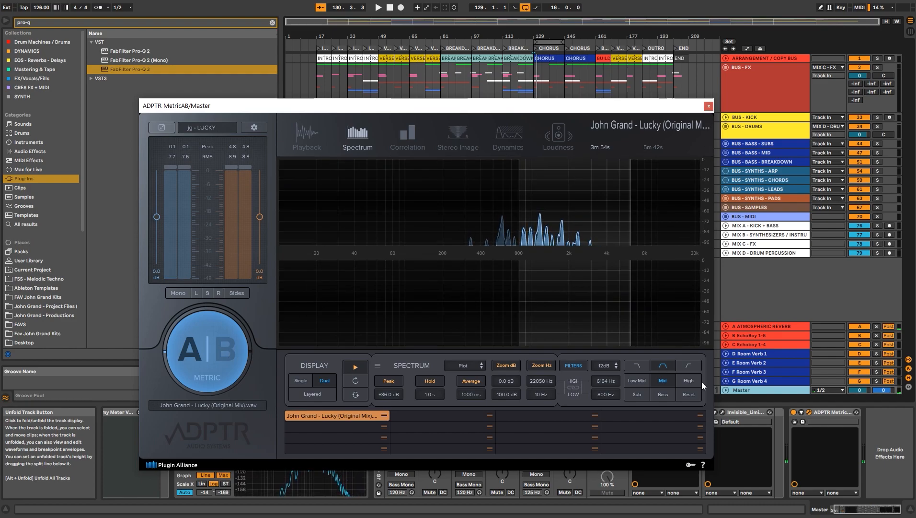
click(709, 106)
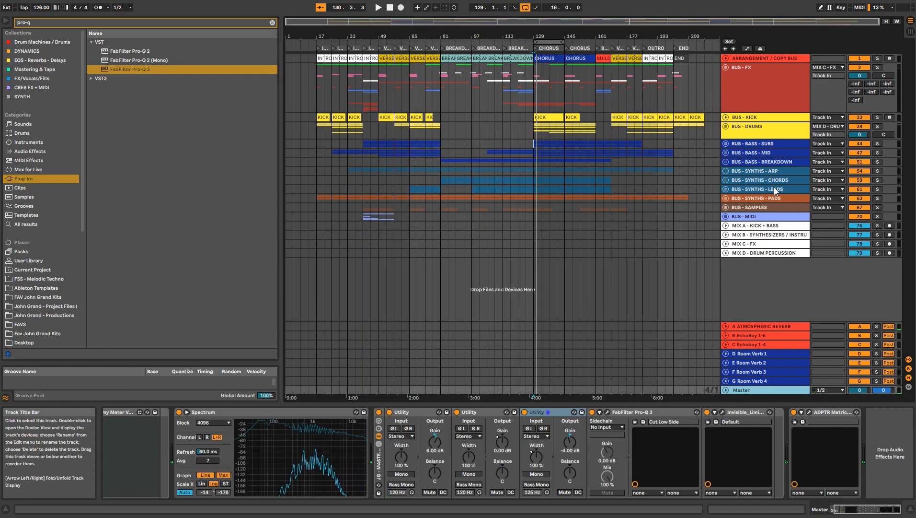
In MIX B's Pro-Q 3, add a bell boost at about 3 kHz and move the 5.3 kHz boost to about 5.8 kHz at +3.13 dB.
click(783, 234)
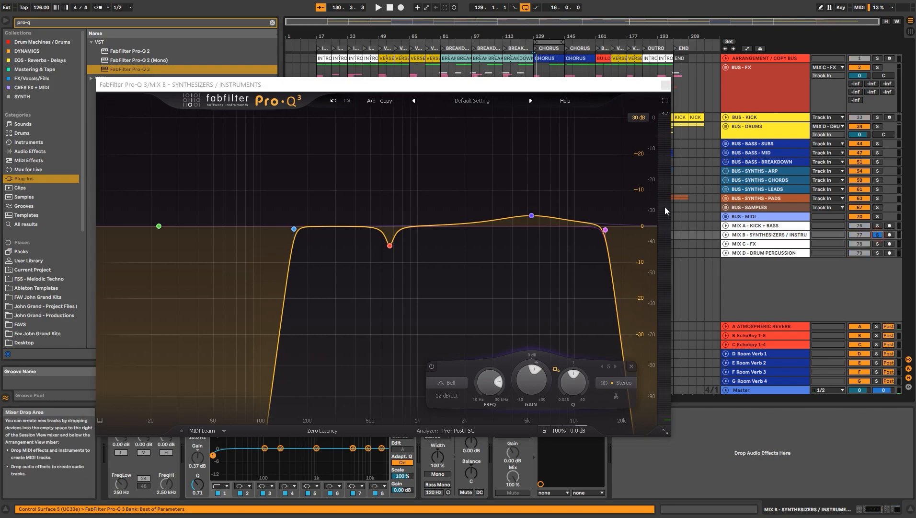
key(space)
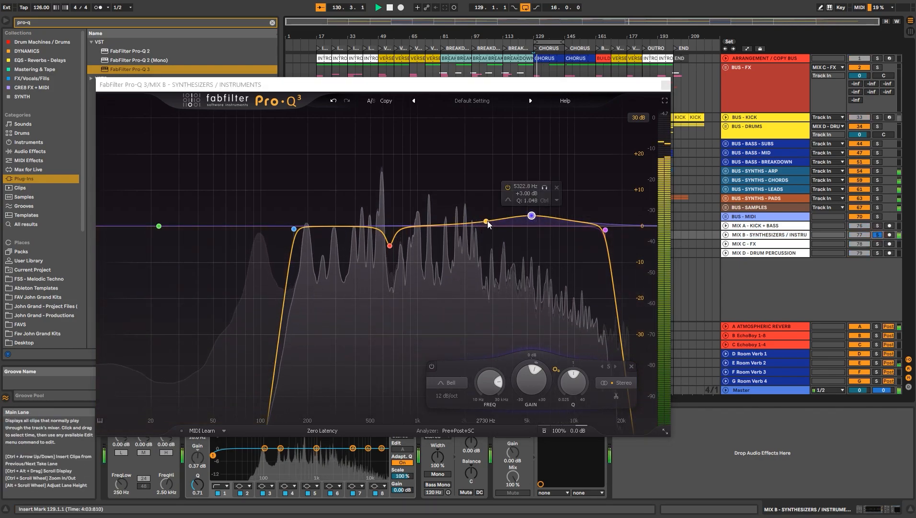
click(494, 220)
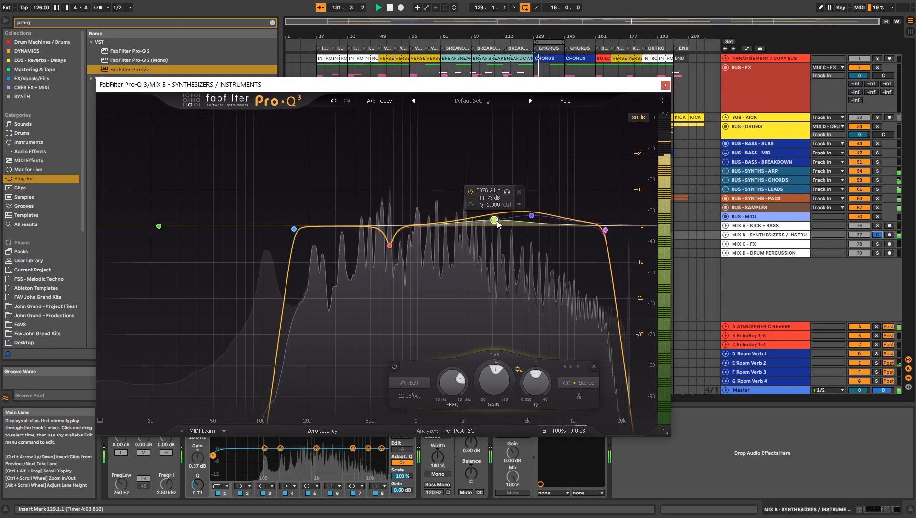
drag(532, 216, 538, 215)
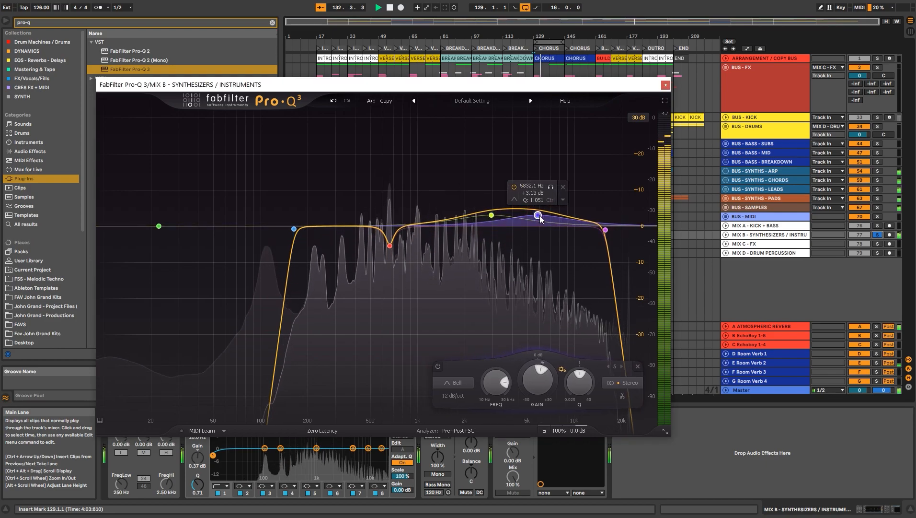
click(489, 215)
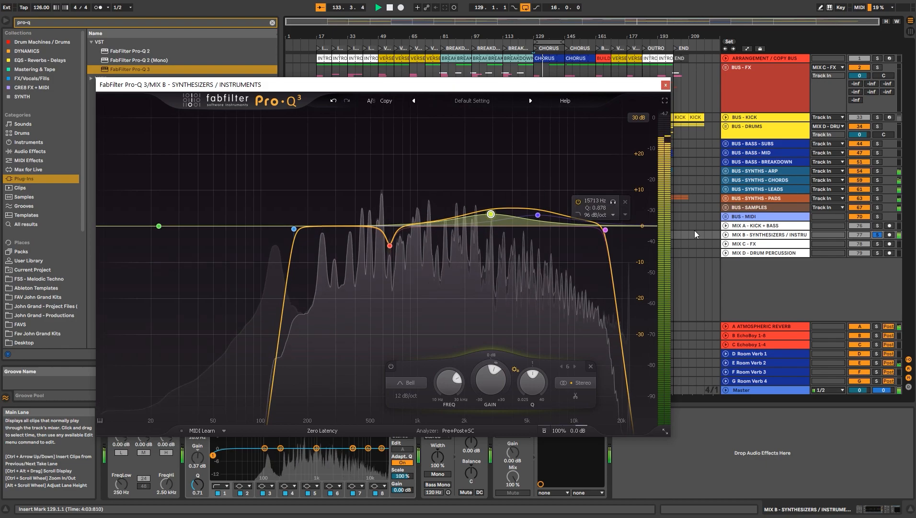
Unsolo MIX B, reopen MetricAB on the Master and switch to the reference to check the new EQ balance.
click(875, 235)
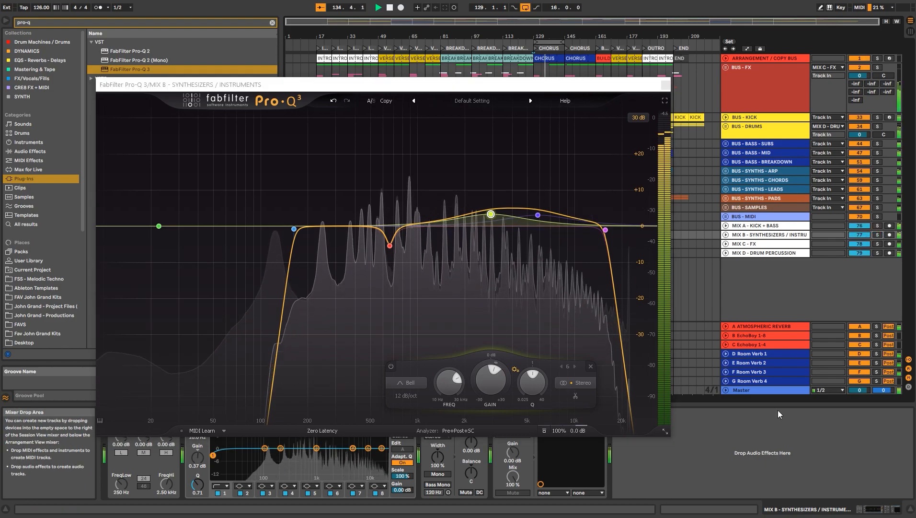
click(768, 390)
click(796, 420)
click(219, 343)
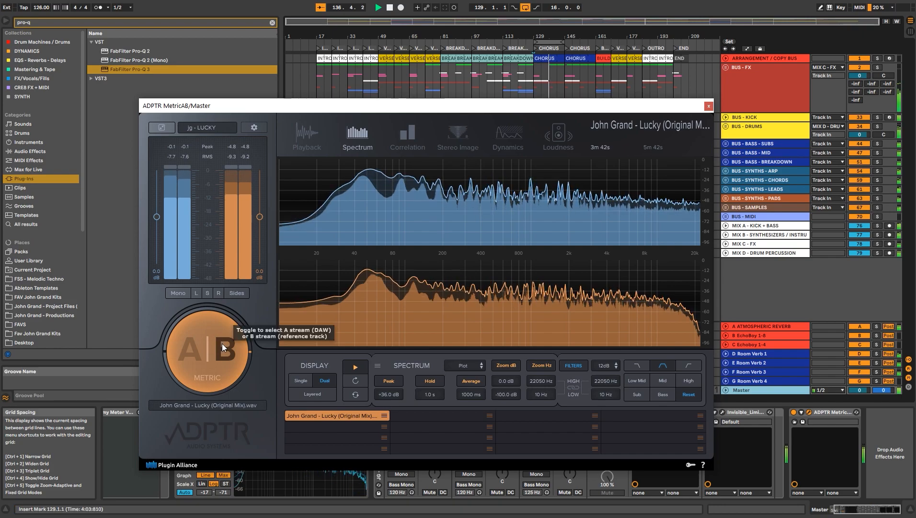
Compare the mix with the reference by switching between them in MetricAB, stop playback, and close MetricAB.
click(222, 343)
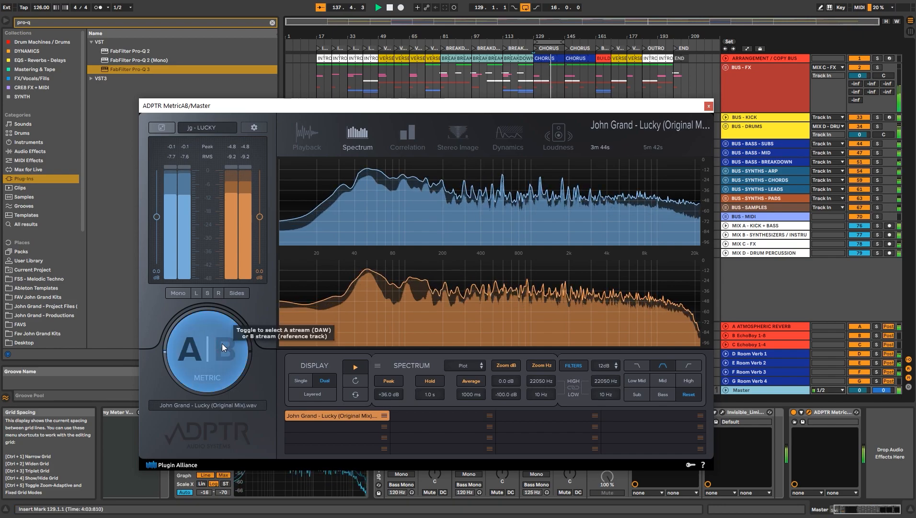
click(222, 343)
click(222, 343)
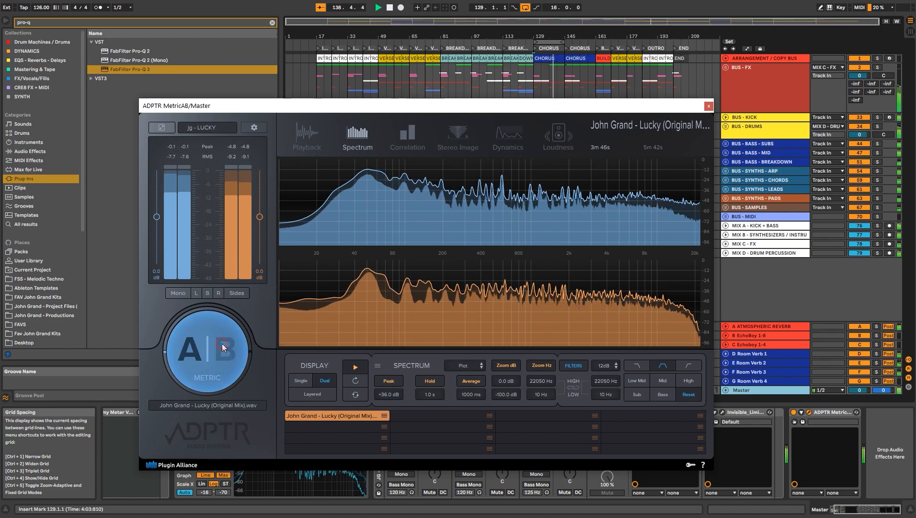
key(space)
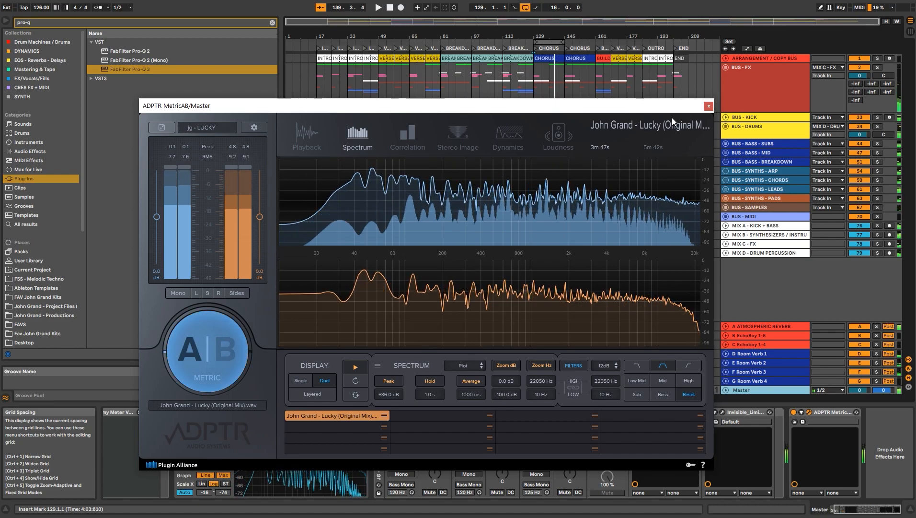
click(709, 107)
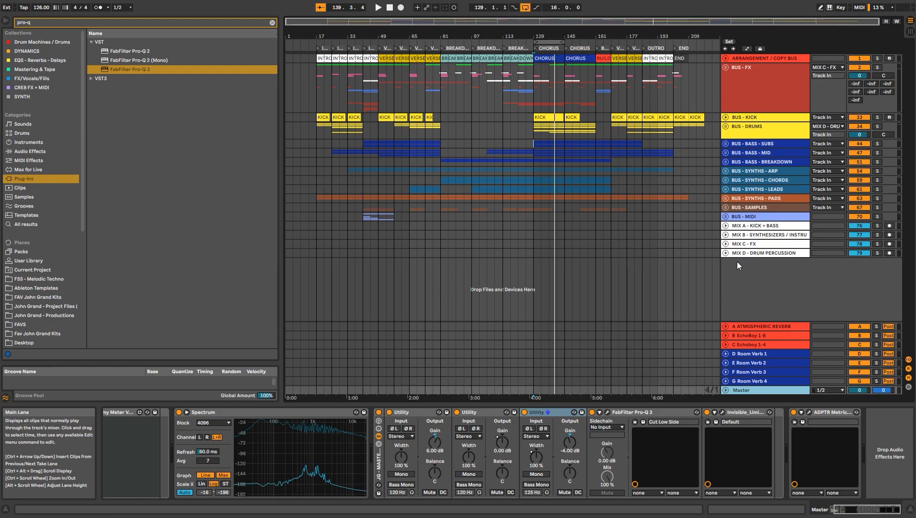
Examine the device chains on the MIX A, MIX B, MIX C and MIX D buses and on BUS - MIDI.
click(754, 225)
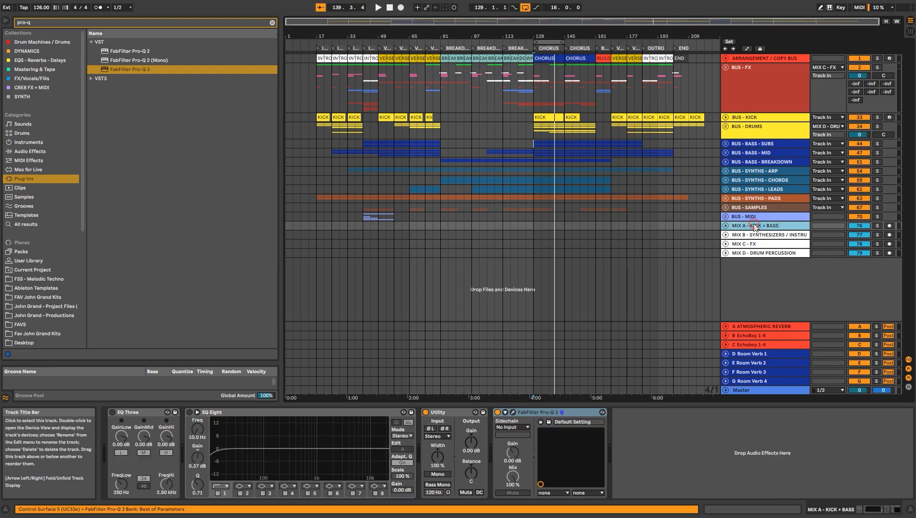
click(754, 235)
click(754, 245)
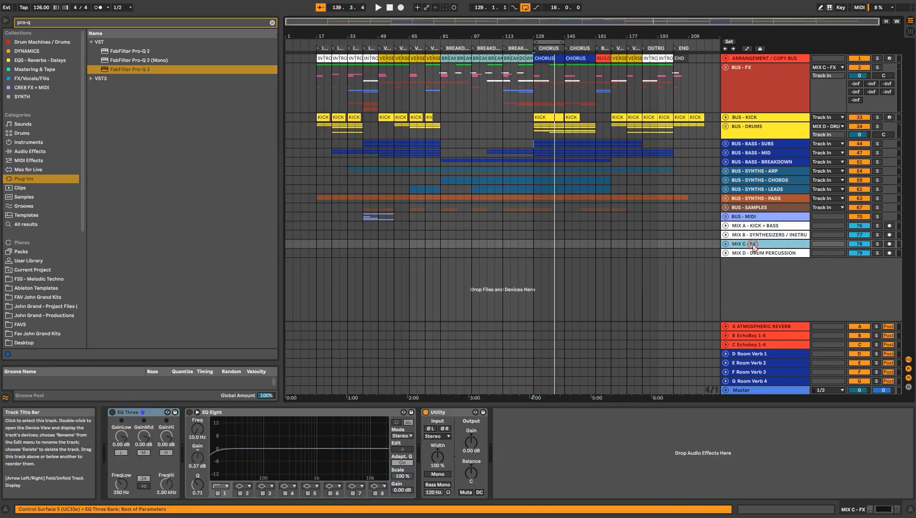
click(757, 235)
click(755, 243)
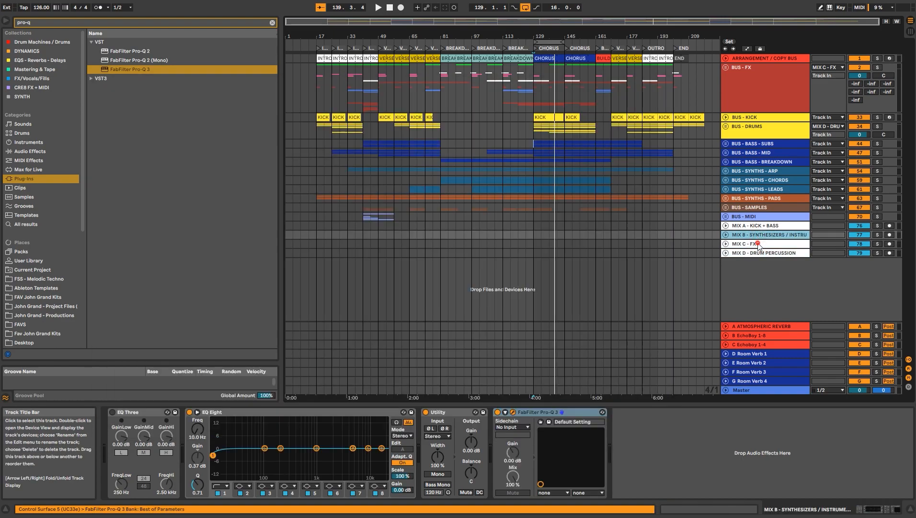
click(757, 254)
click(757, 244)
click(758, 253)
click(766, 226)
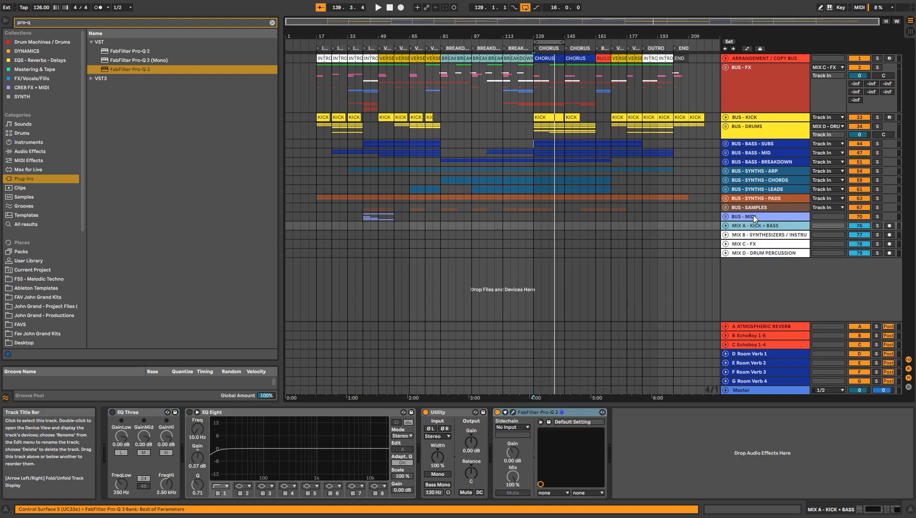
click(754, 218)
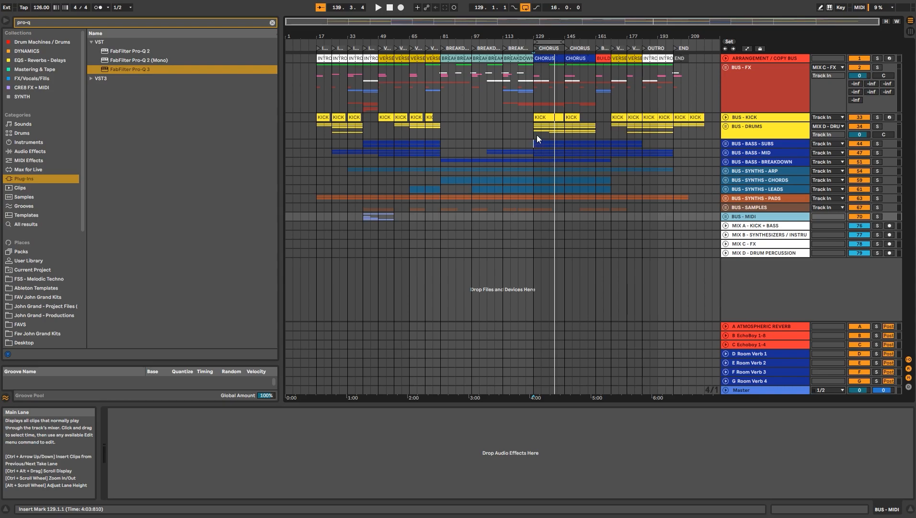
Loop the 32-bar verse section from bar 49, play it, and show the BUS - BASS - SUBS devices.
drag(564, 42, 424, 50)
key(space)
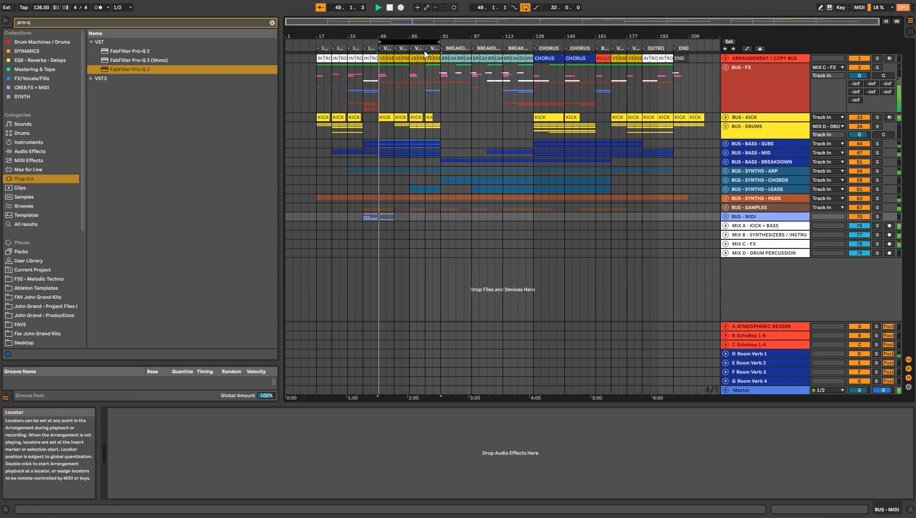
click(759, 144)
click(534, 144)
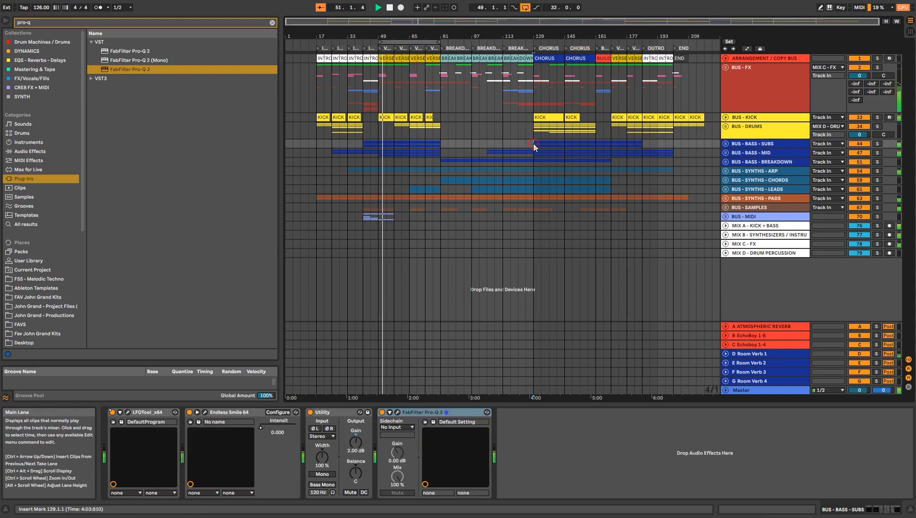
key(space)
Mark the sub-bass at bars 49–81 and 129–161, and extend the verse selection to the mid-bass bus.
click(379, 144)
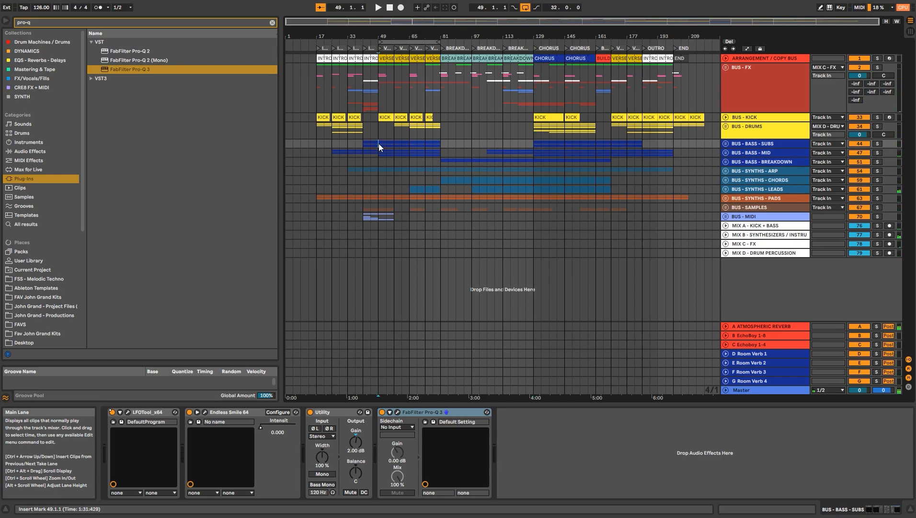
drag(378, 143, 441, 140)
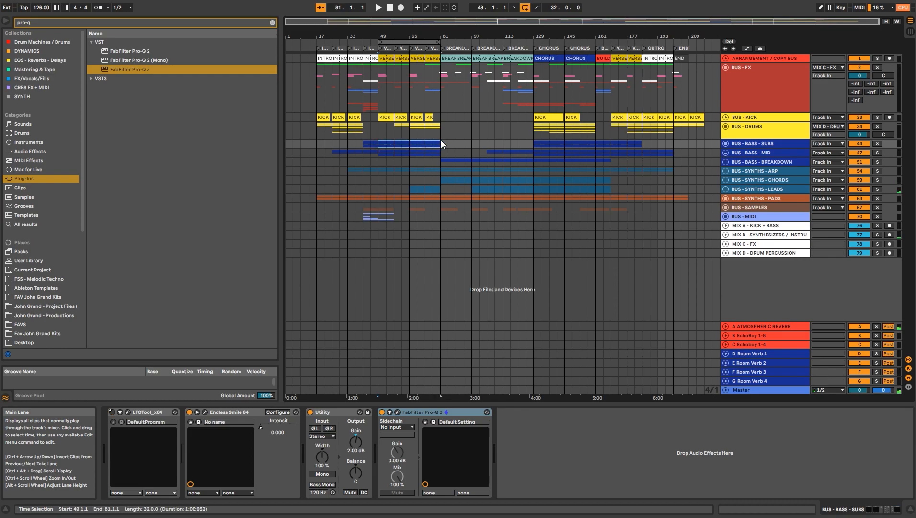
drag(534, 144, 591, 141)
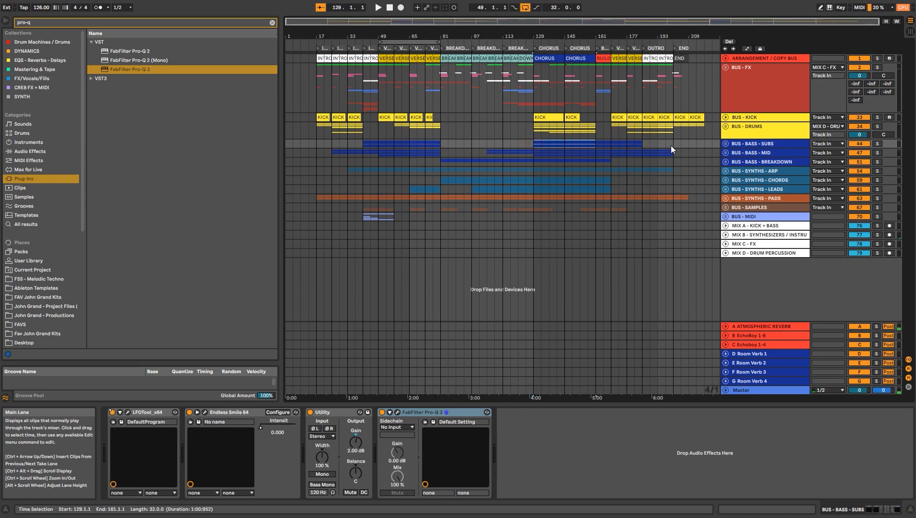
click(378, 143)
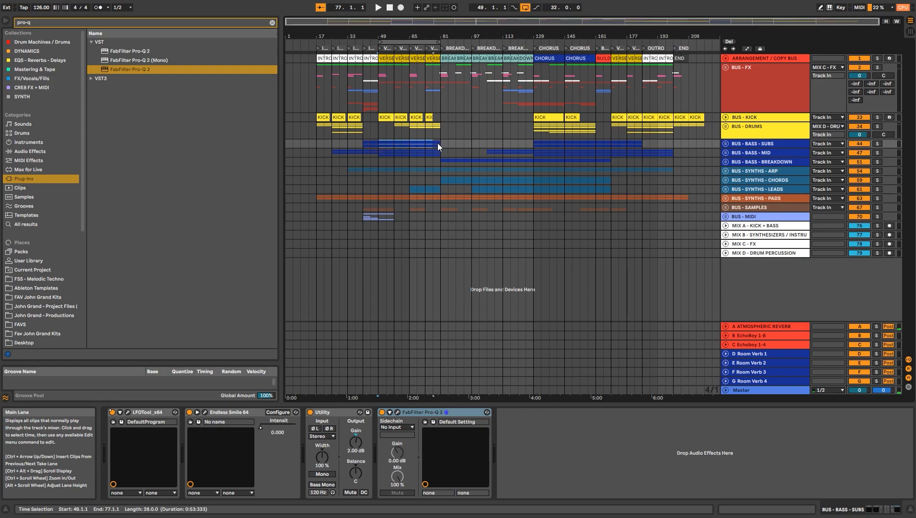
drag(439, 144, 437, 155)
Play the verse from bar 49 and the chorus from bar 129 to compare their bass, returning to bar 49.
key(space)
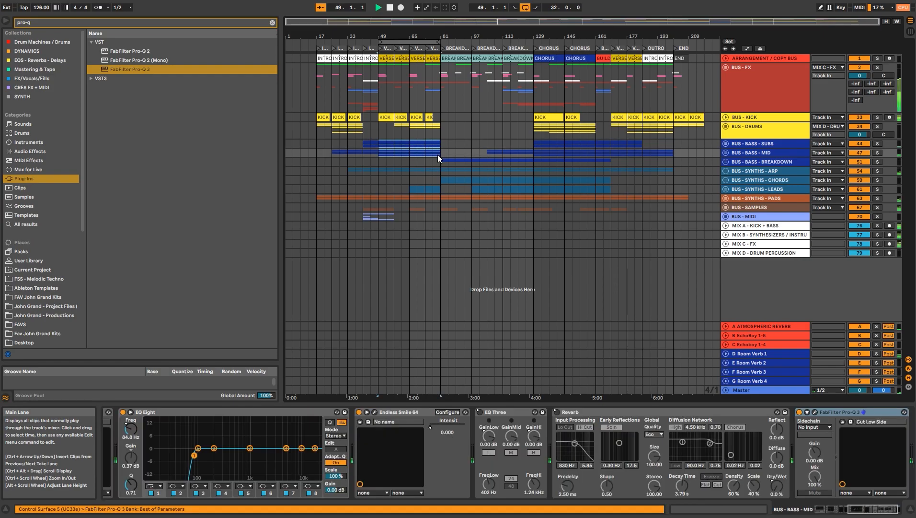
click(534, 142)
key(space)
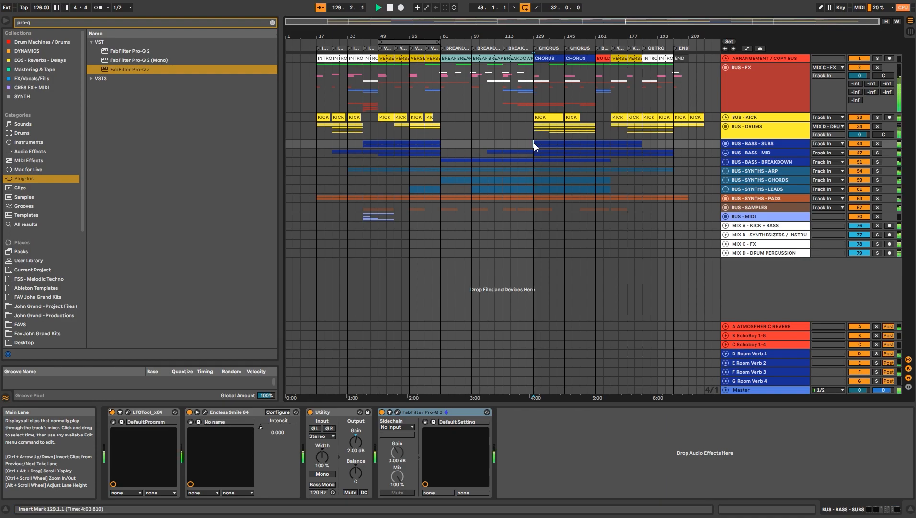
key(space)
click(379, 144)
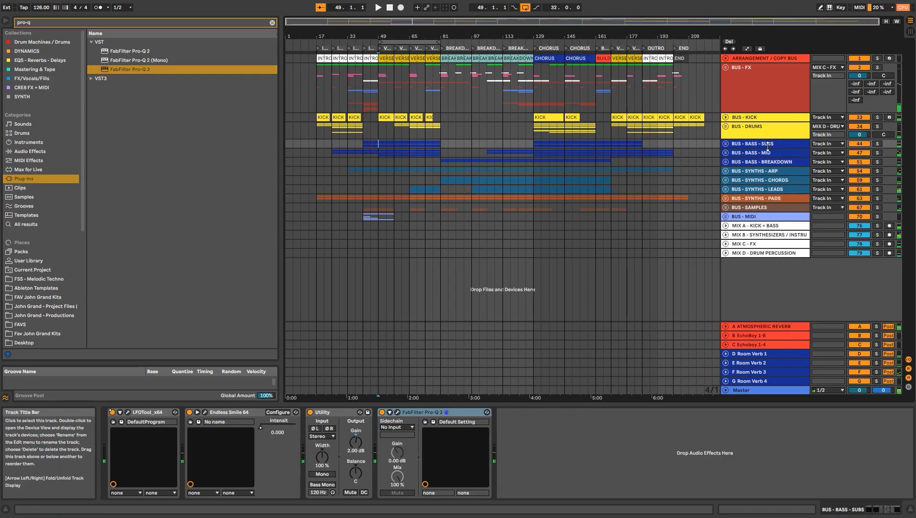
Unfold the BUS - BASS - SUBS group and expand its SUB BASS - SINE and SUB BASS - SAW tracks.
click(741, 143)
click(726, 144)
click(742, 181)
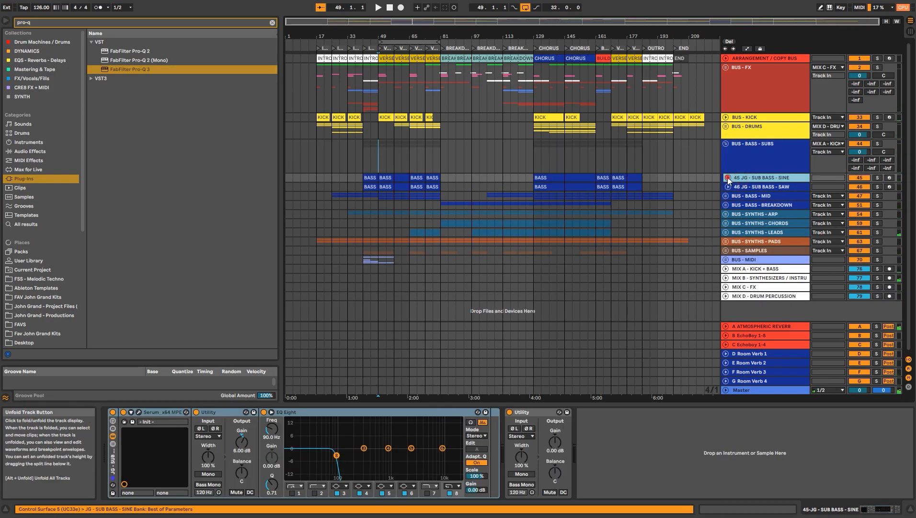
click(728, 178)
click(728, 219)
Loop the first verse section from bar 49 to bar 57 across the sine and saw sub bass tracks.
drag(376, 38, 374, 132)
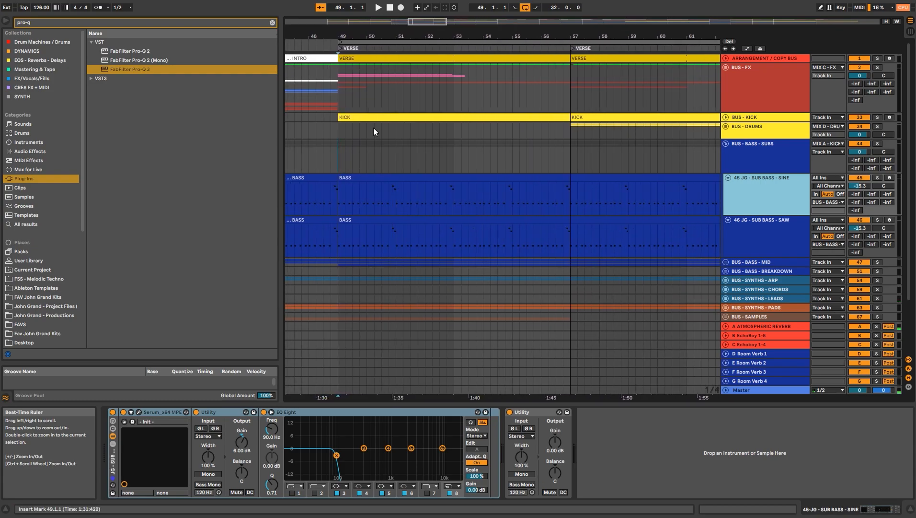
click(368, 178)
drag(569, 236, 336, 186)
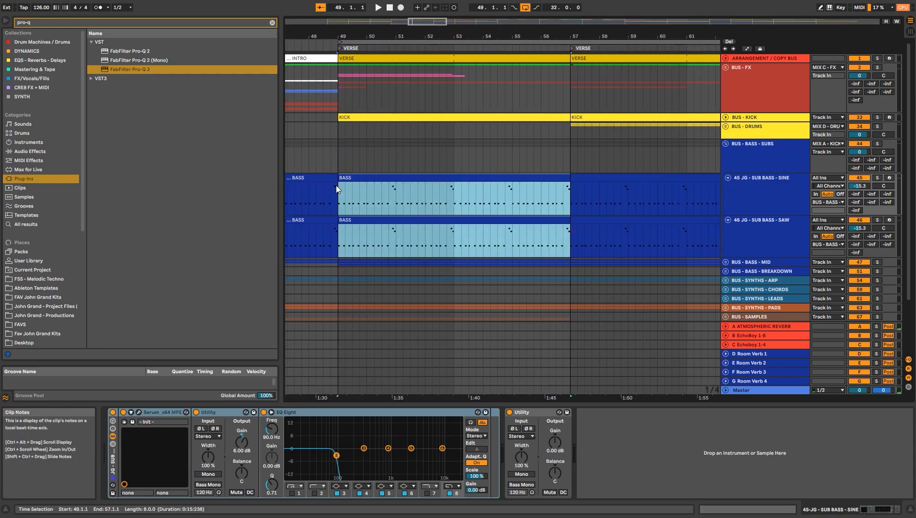
key(ctrl+l)
Examine the notes of the chorus BASS clip at bar 129 on the sine sub bass track.
drag(479, 38, 294, 35)
double_click(403, 178)
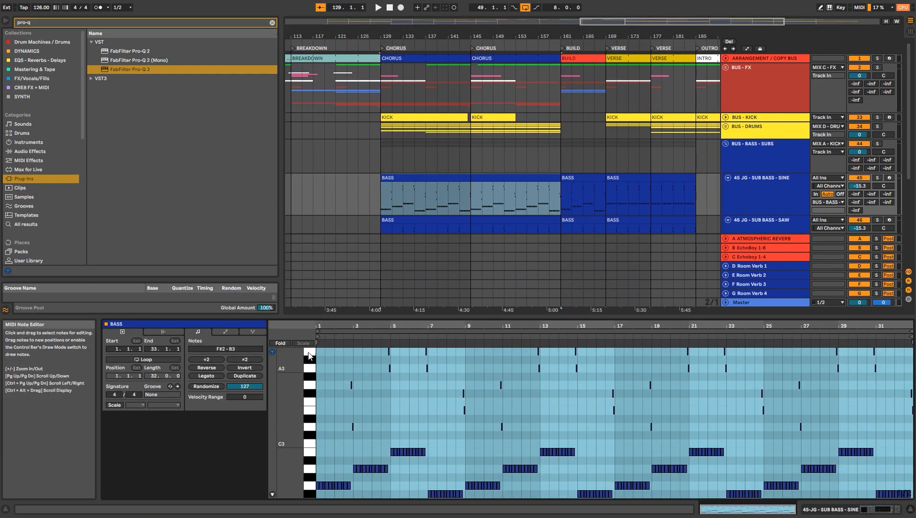
drag(333, 326, 356, 423)
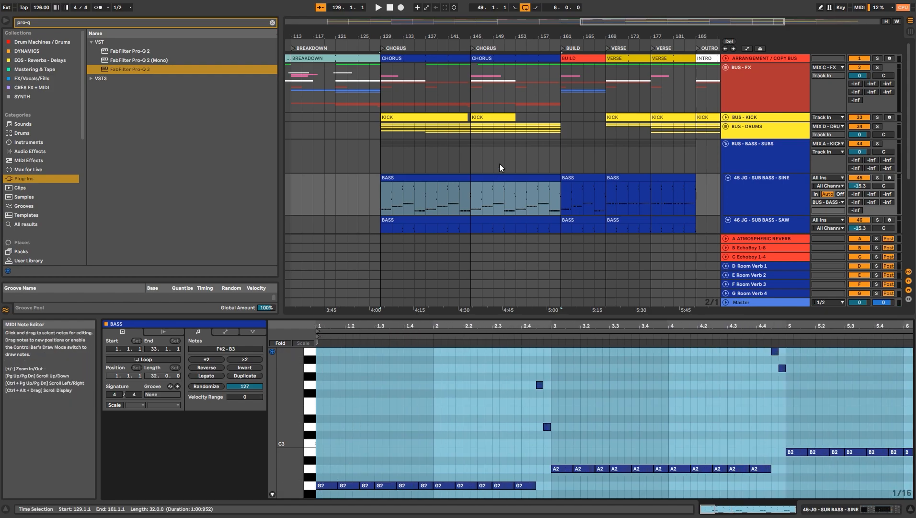
key(w)
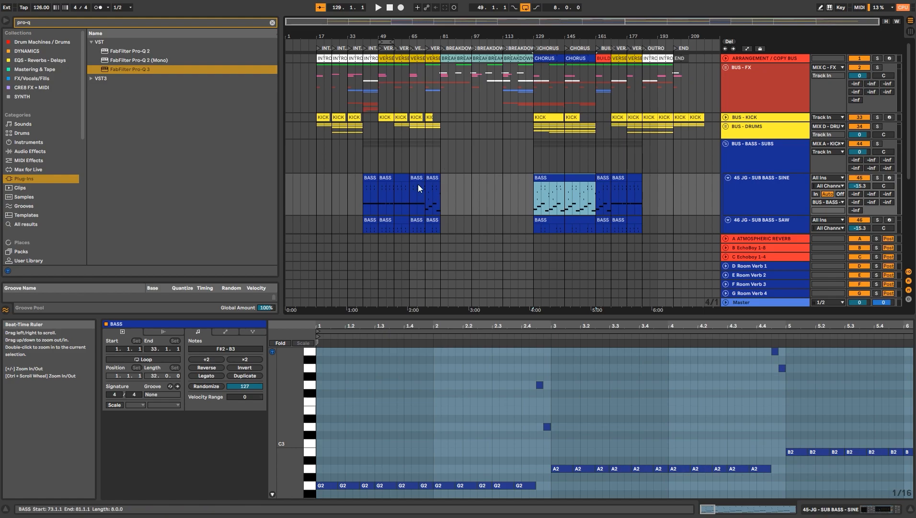
Fold the note editor of the sine track's BASS clip at bar 49 to its used pitches and apply Legato to all its notes.
click(394, 180)
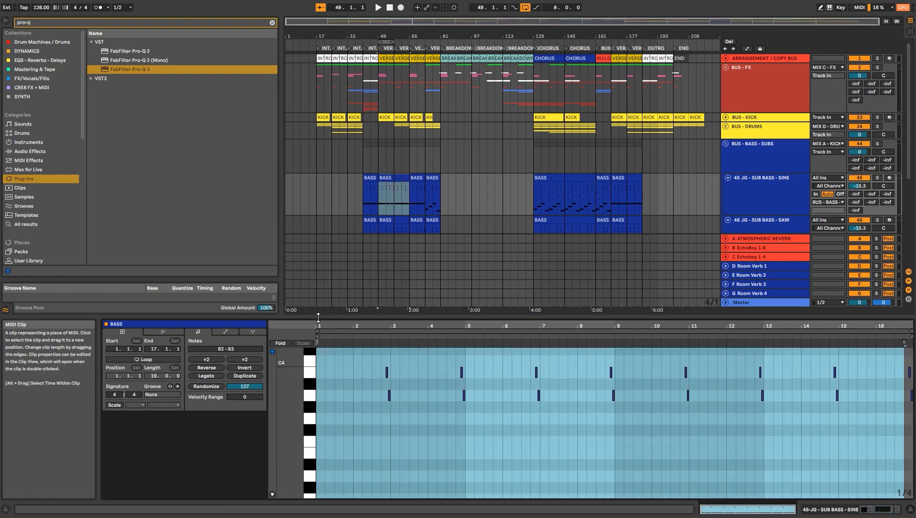
scroll(354, 380, down, 2)
drag(320, 325, 272, 371)
scroll(328, 376, up, 2)
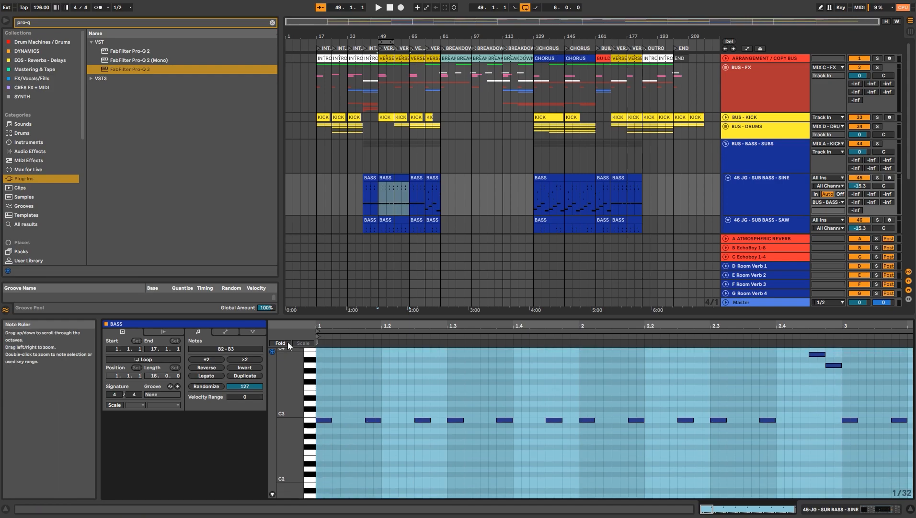
click(288, 343)
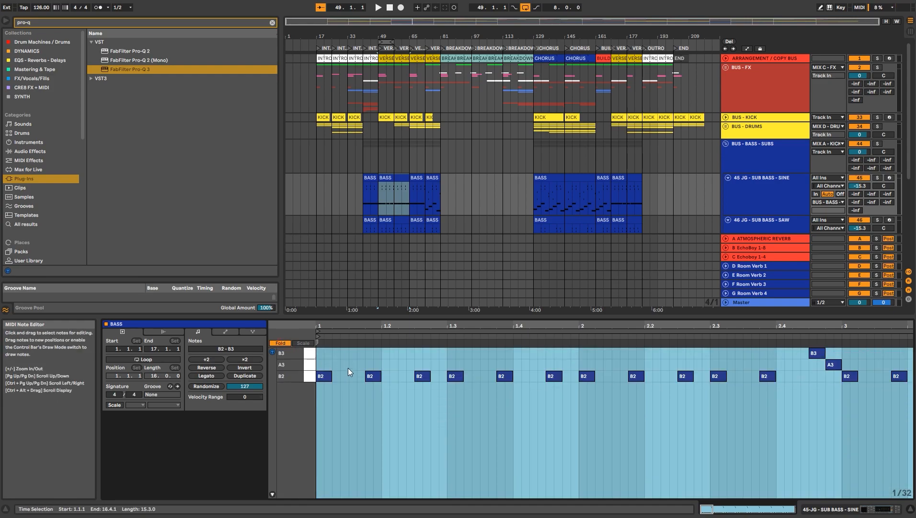
click(368, 357)
key(ctrl+a)
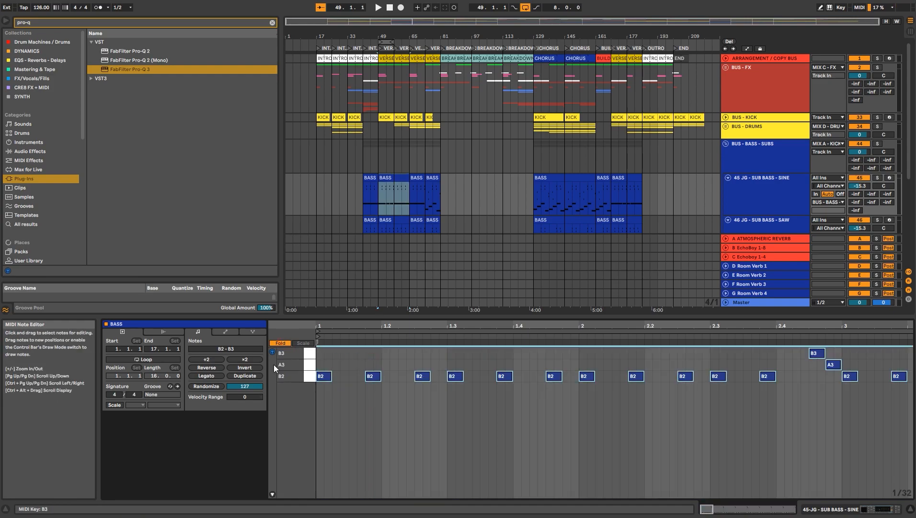
click(208, 375)
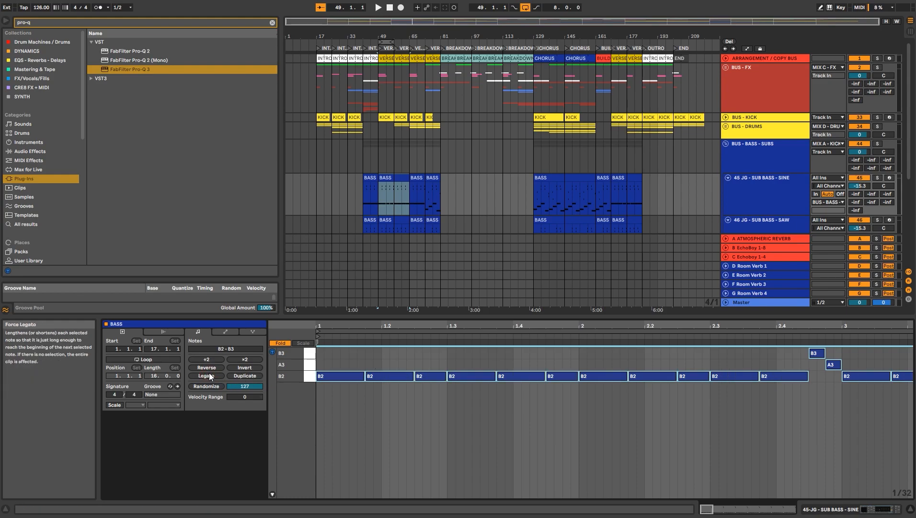
Apply Legato to the notes of all three sine BASS clips from bar 49 to bar 81.
double_click(393, 176)
shift+click(431, 178)
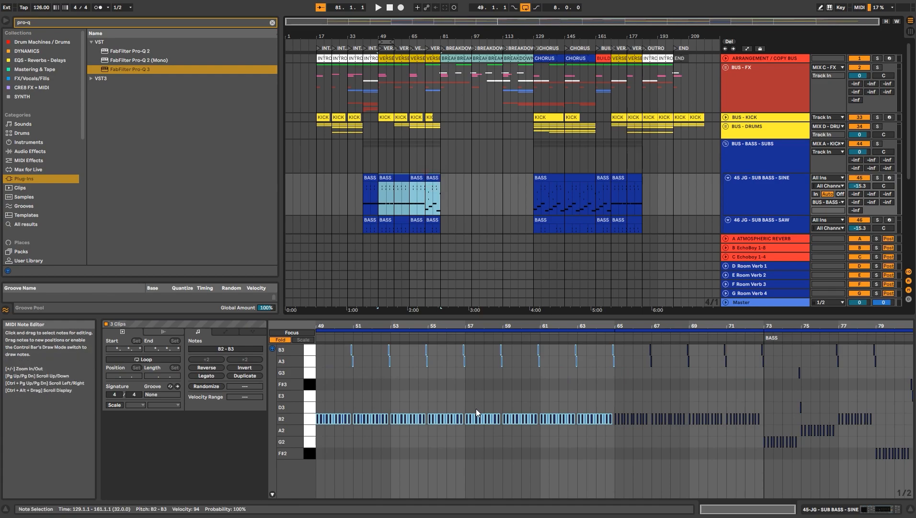
click(217, 375)
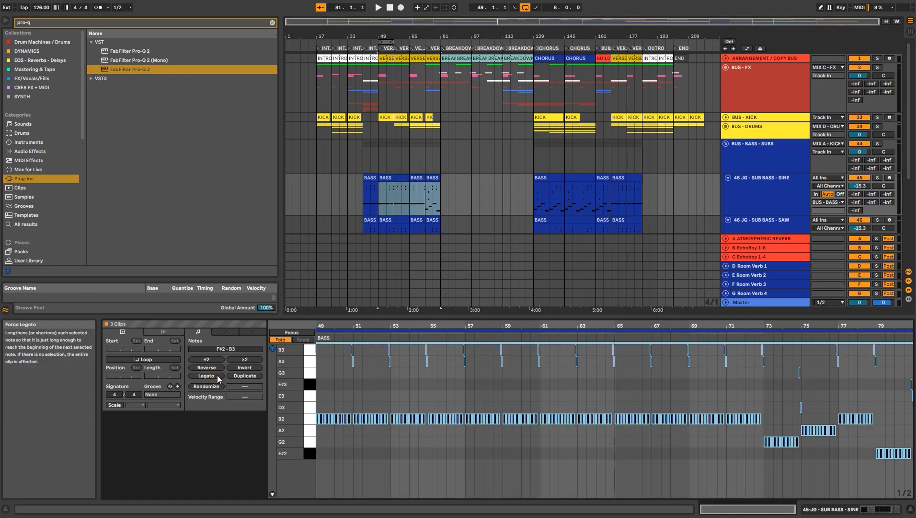
key(shift+Tab)
Consolidate the saw sub bass clips from bar 49 to bar 81 into one clip.
click(395, 220)
shift+click(428, 220)
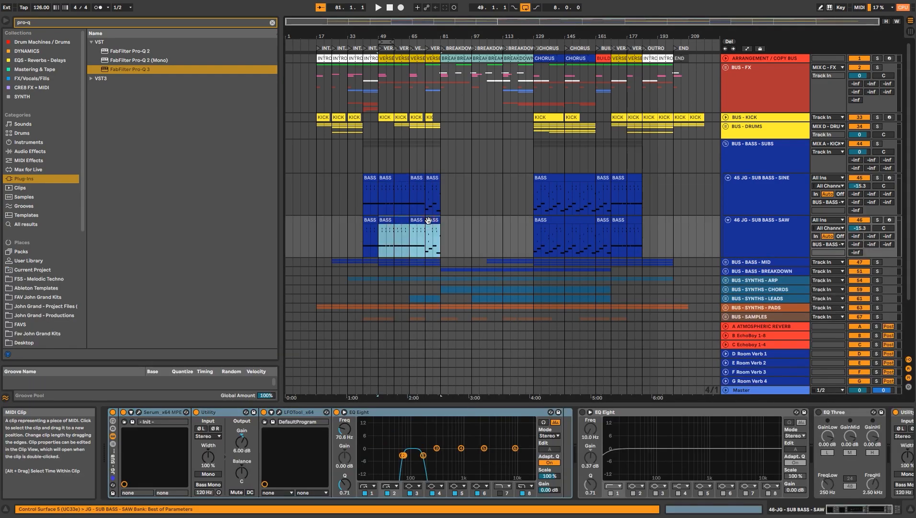
key(ctrl+j)
Apply Legato to all notes in the consolidated BASS clip on the saw sub bass track.
double_click(428, 220)
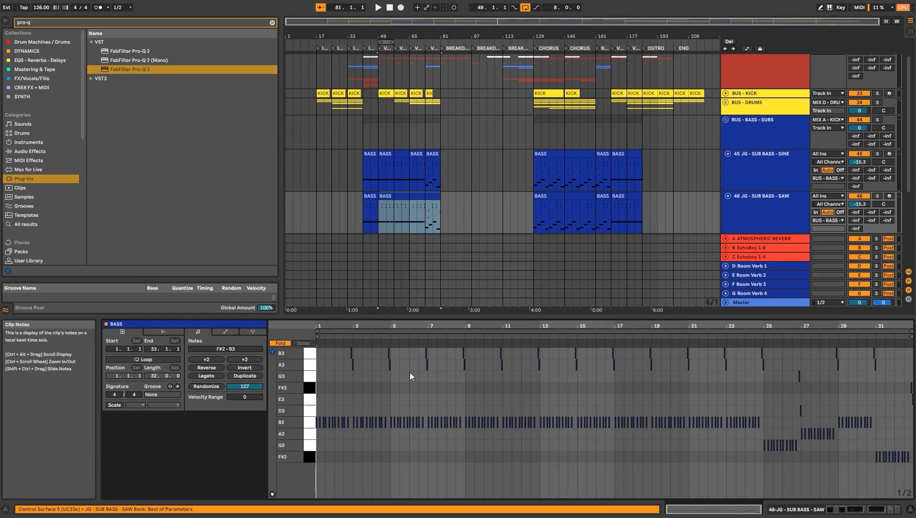
click(410, 371)
key(ctrl+a)
click(205, 376)
key(shift+Tab)
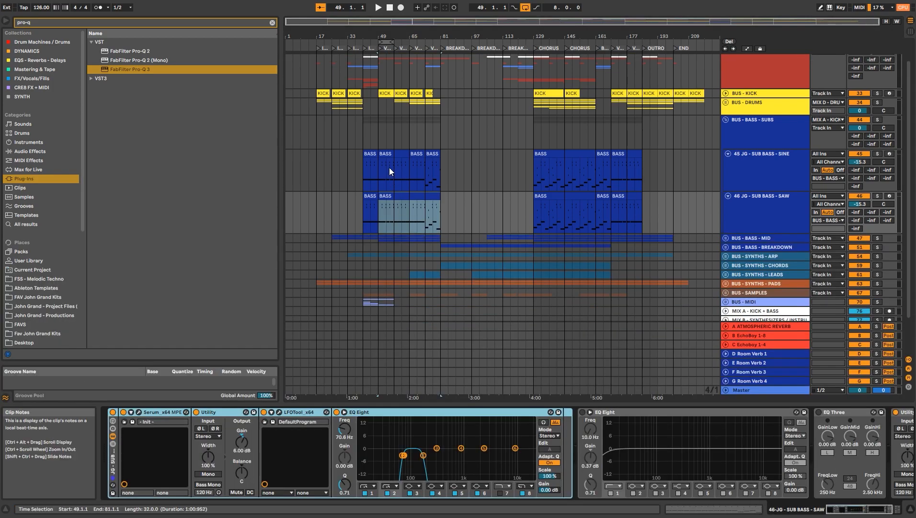
Play the verse from bar 49 and check the note lengths in the sine track's BASS clip.
click(391, 158)
key(space)
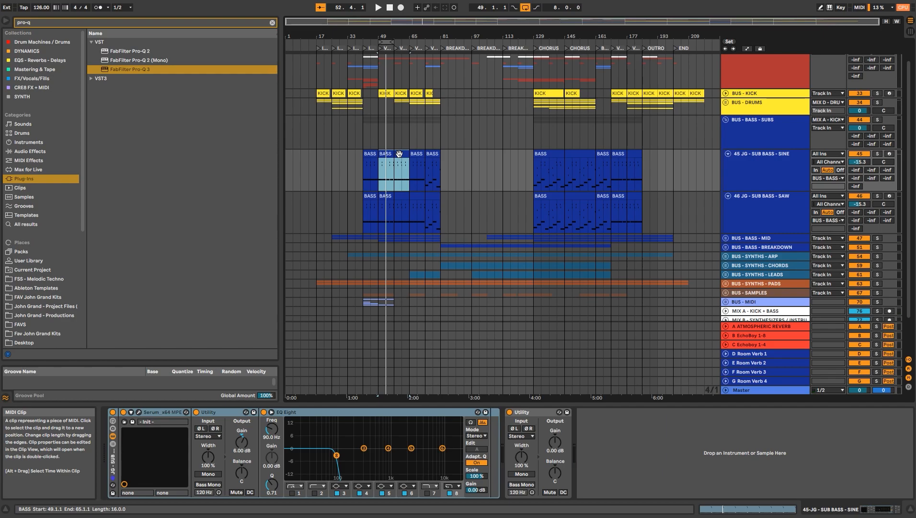
double_click(398, 157)
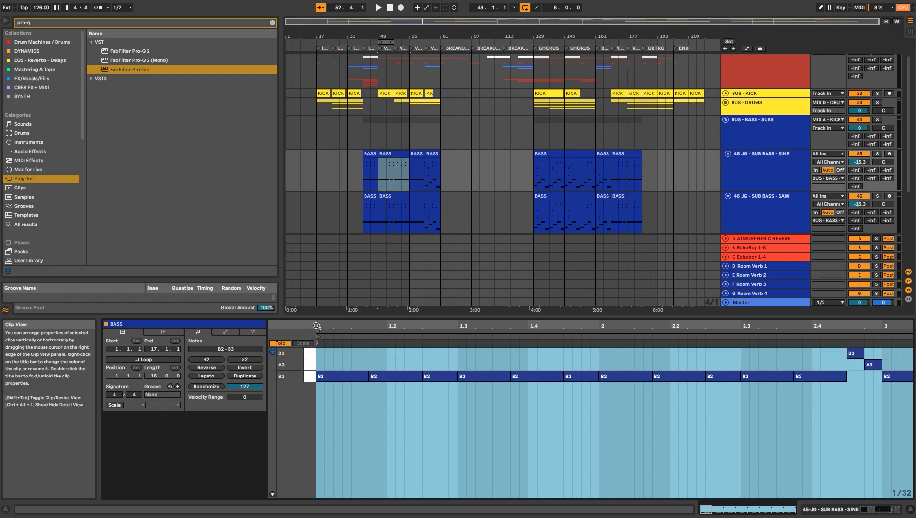
Hide the clip detail view and fold the BUS - BASS - SUBS group.
double_click(563, 317)
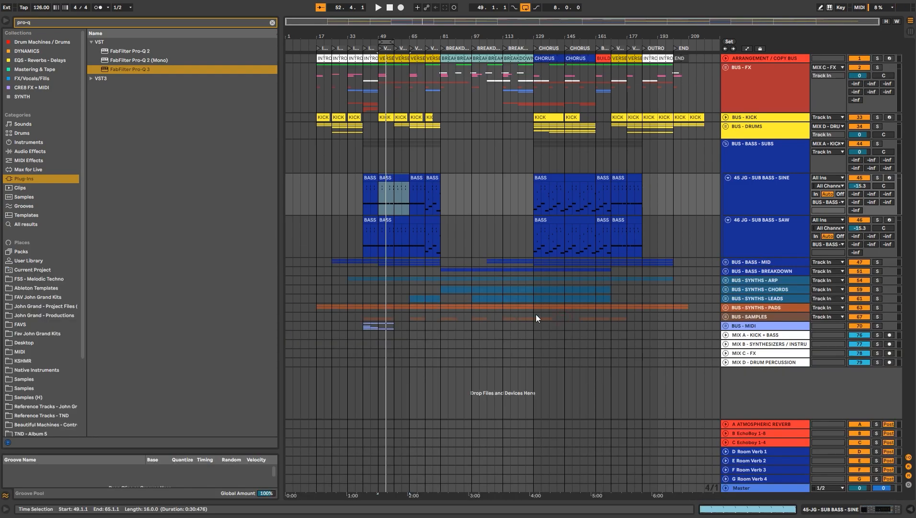
click(726, 144)
click(736, 87)
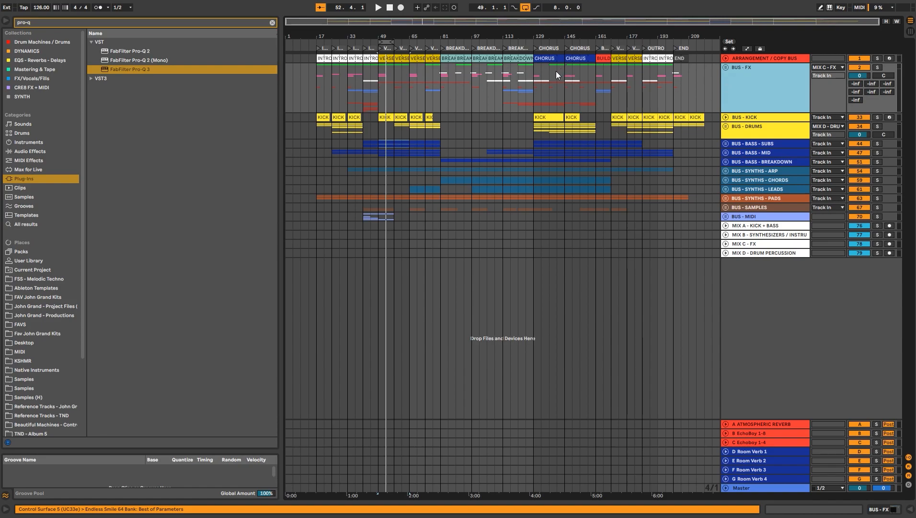
Set the playback start to the chorus at bar 129 and add FabFilter Pro-Q 3 to the MIX C - FX track.
click(534, 77)
double_click(763, 246)
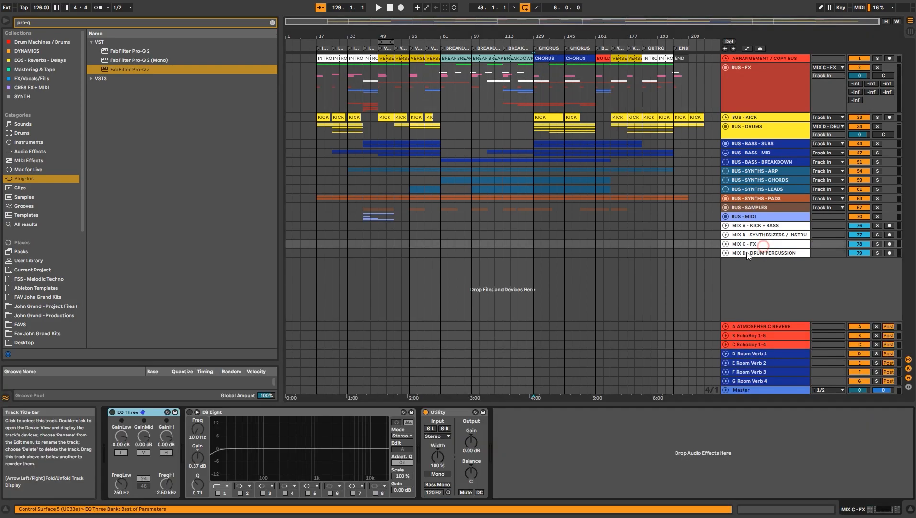
double_click(145, 70)
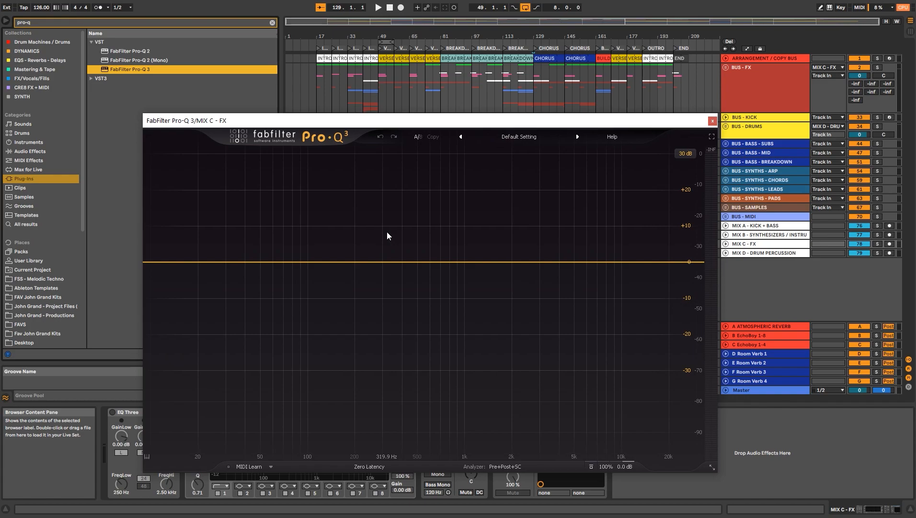
Play the chorus from bar 129, solo MIX C - FX to view its spectrum, and stop playback.
key(space)
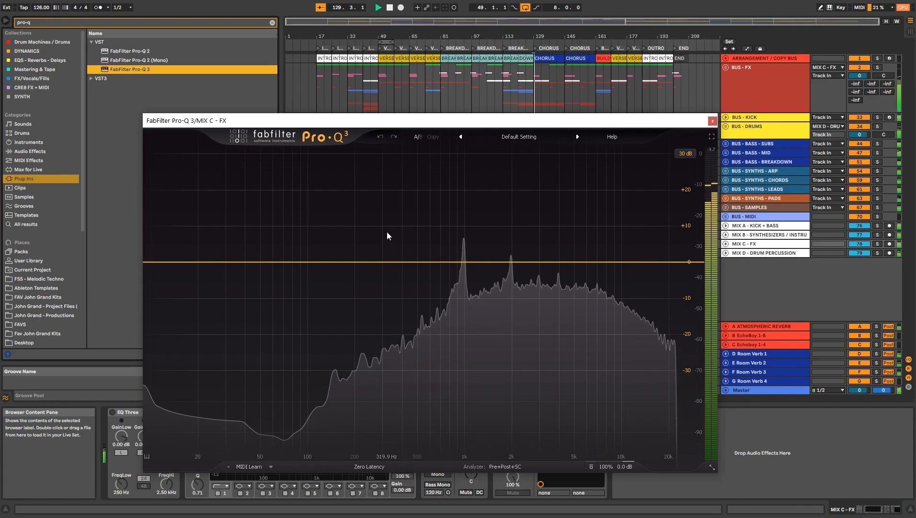
click(878, 245)
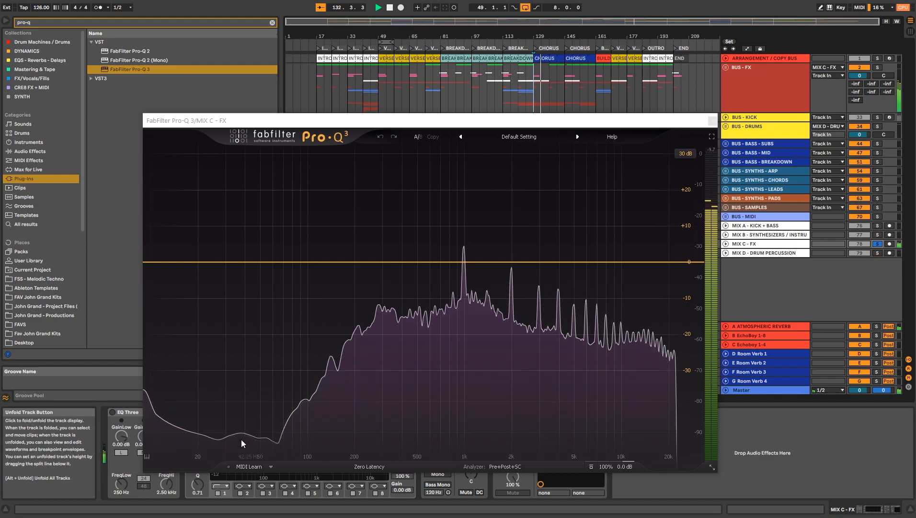
key(space)
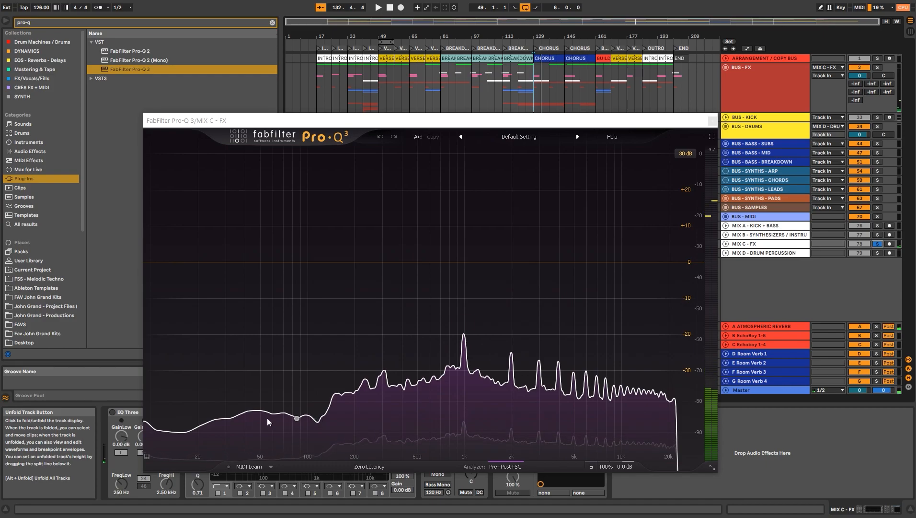
Enable the Pro-Q 3 analyzer's spectrum freeze and play the soloed effects from bar 129.
click(499, 465)
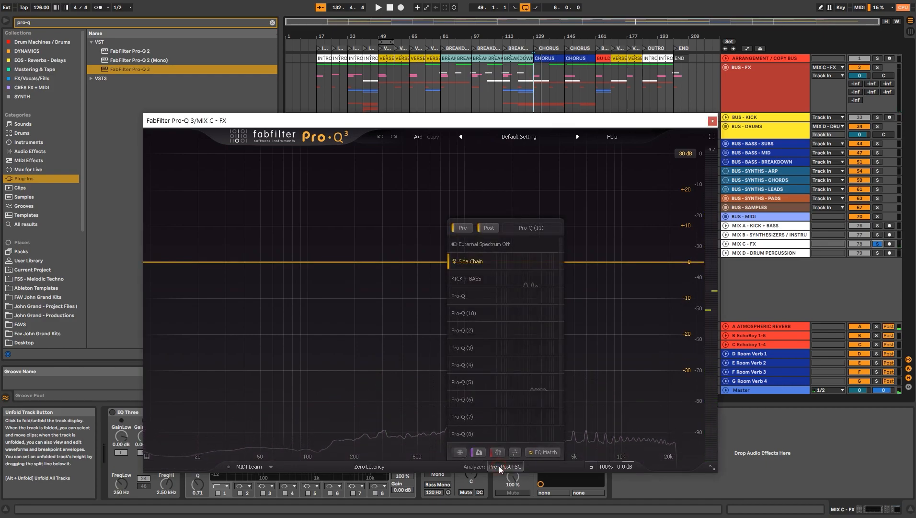
click(504, 466)
key(space)
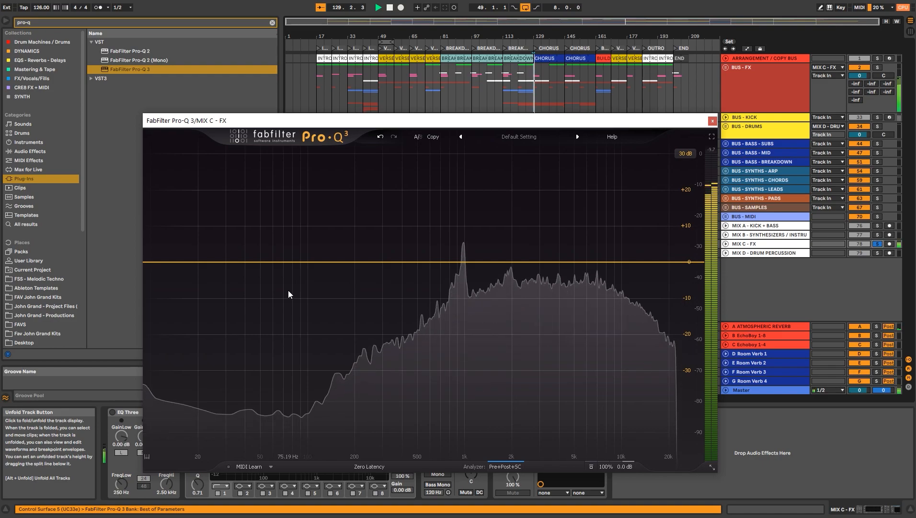
Add a 72 dB/oct low cut at around 35 Hz and a -3 dB bell at 992 Hz with Q 4.172 in Pro-Q 3.
click(169, 262)
scroll(168, 262, up, 1)
drag(169, 262, 233, 264)
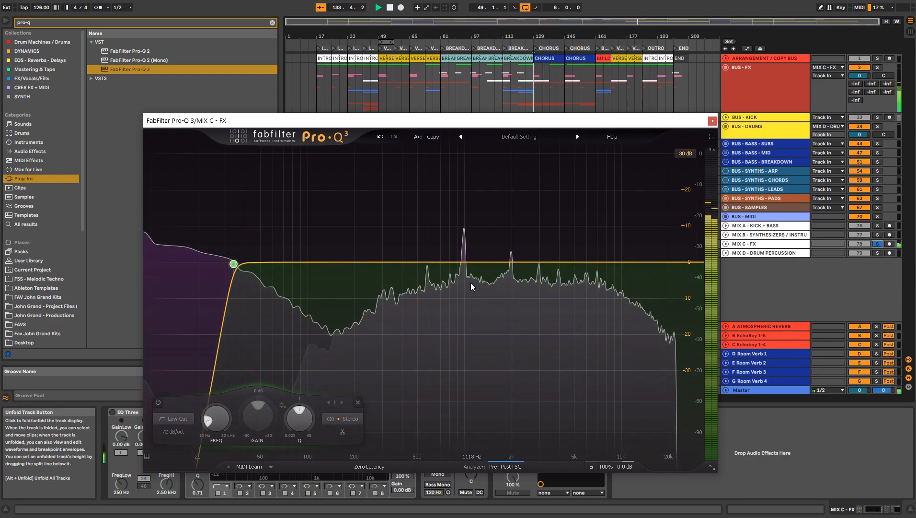
drag(464, 261, 464, 269)
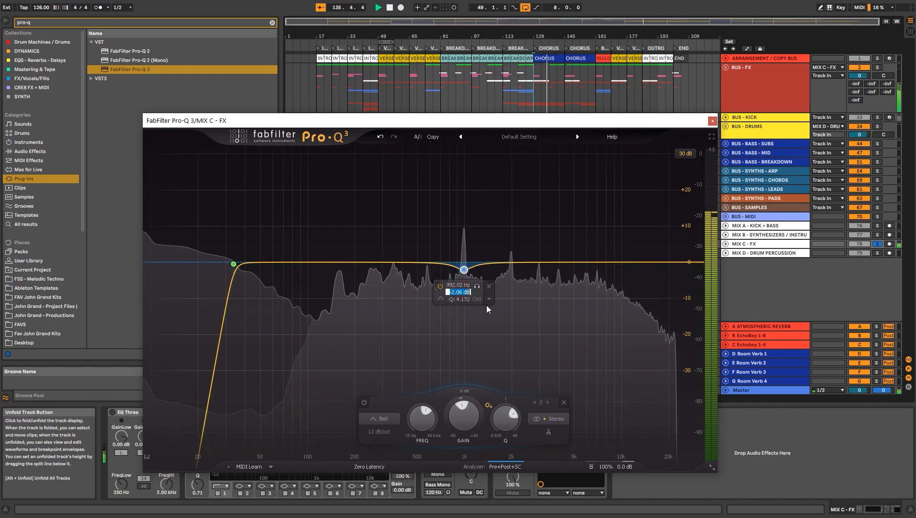
Turn off the Pro-Q 3 analyzer's spectrum freeze and stop playback.
click(505, 466)
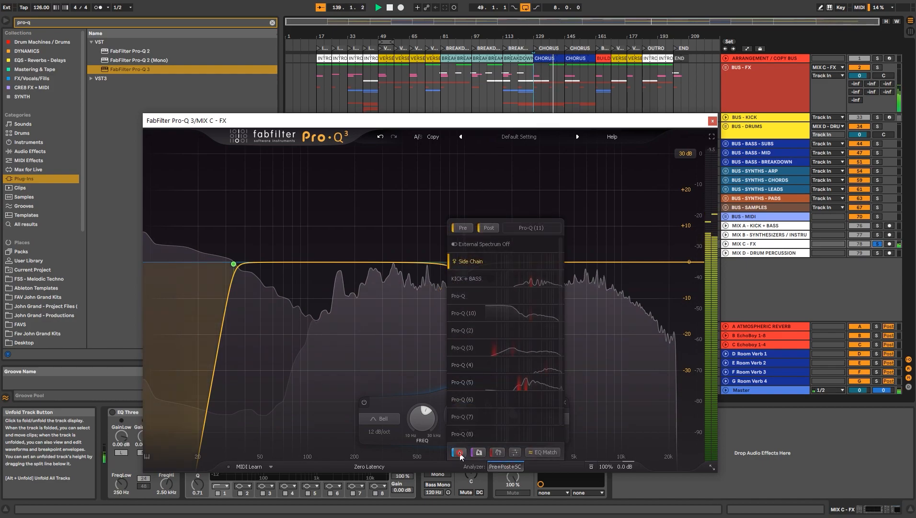
click(499, 464)
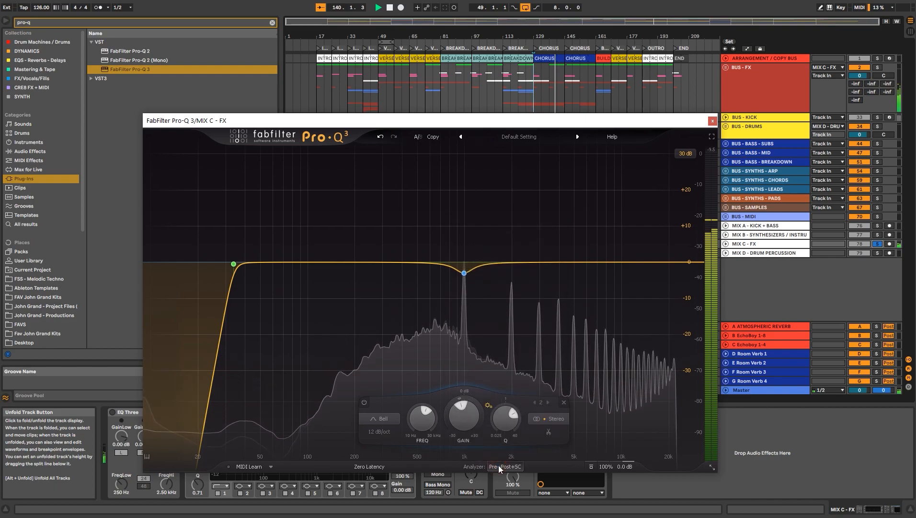
key(space)
Play the intro effects from bar 41 and examine the MIX C - FX spectrum in Pro-Q 3.
click(360, 87)
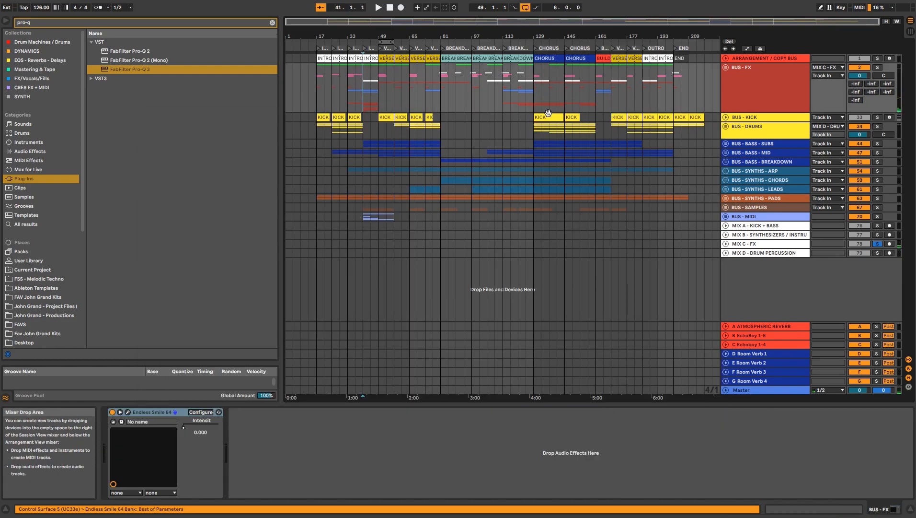
click(733, 91)
key(space)
click(750, 244)
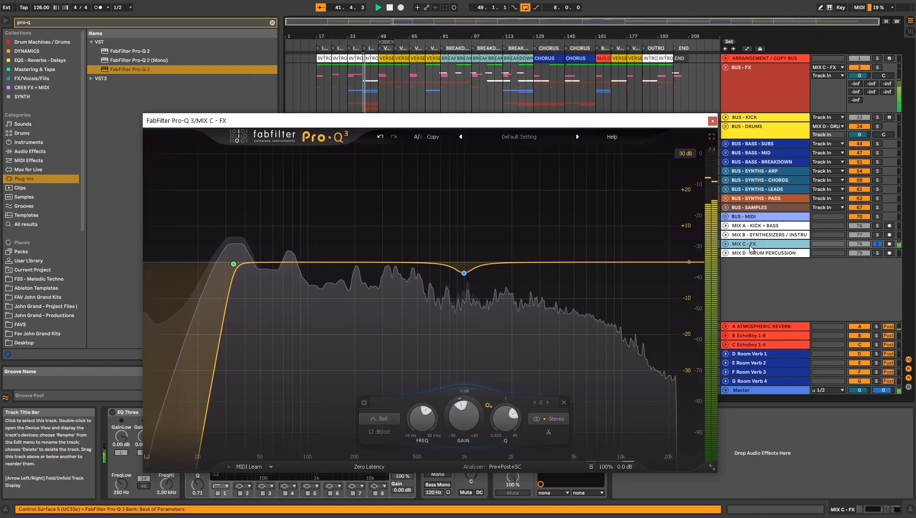
mouse_move(478, 269)
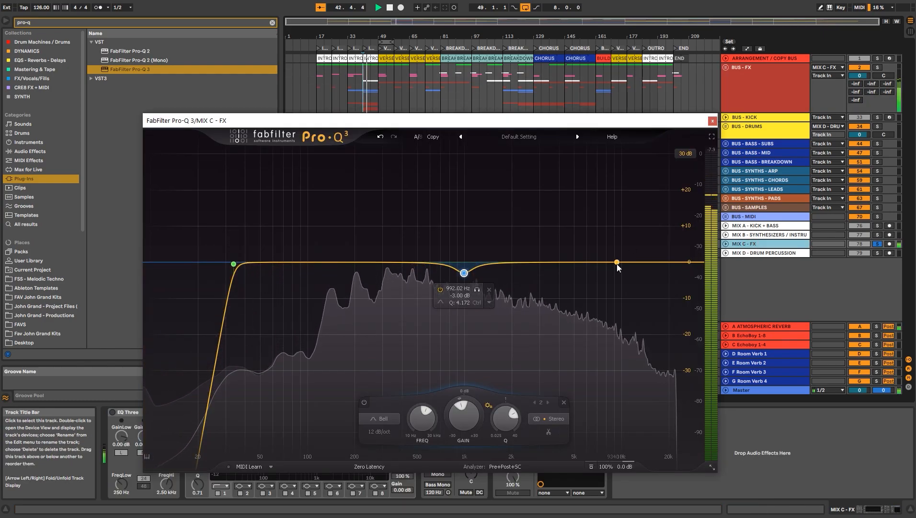
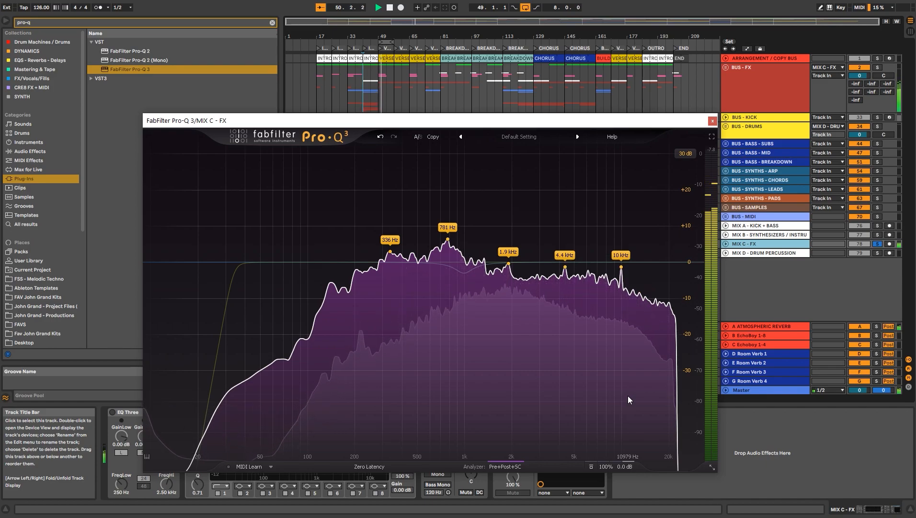
Stop playback, close the MIX C - FX equalizer, and set the loop over both choruses from bar 129 to 161.
click(390, 8)
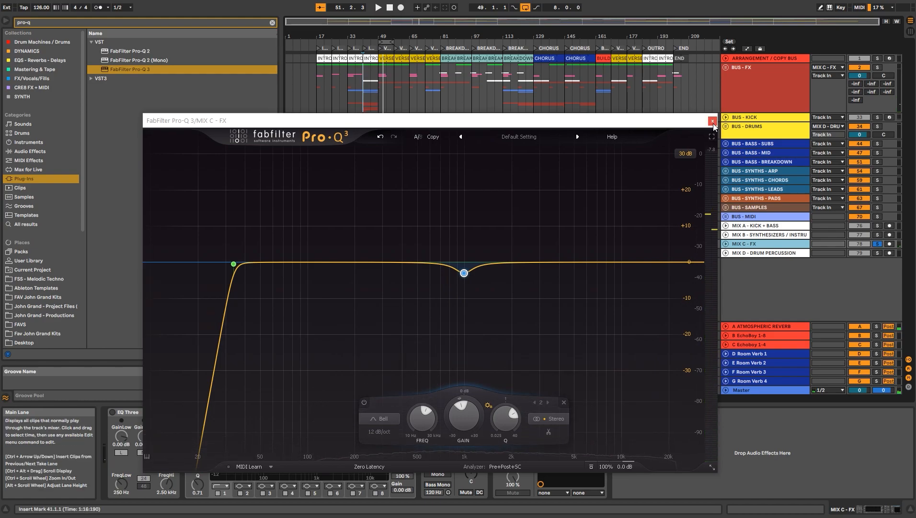
click(712, 122)
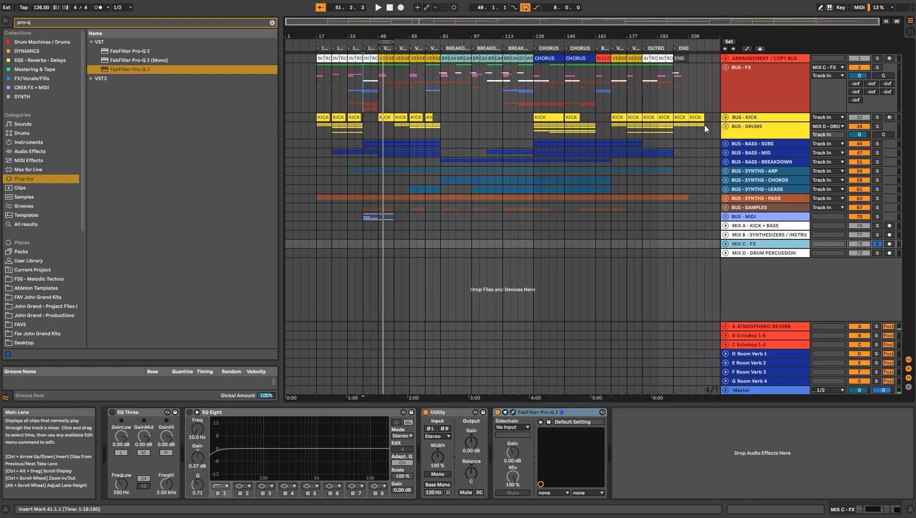
drag(386, 42, 589, 43)
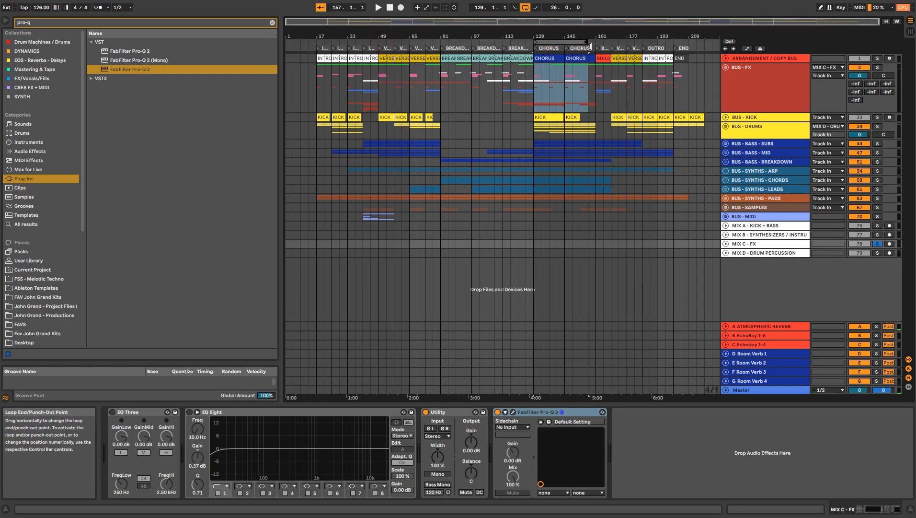
Reopen Pro-Q 3 on MIX C - FX to review its low-cut slope, and close it again.
click(778, 244)
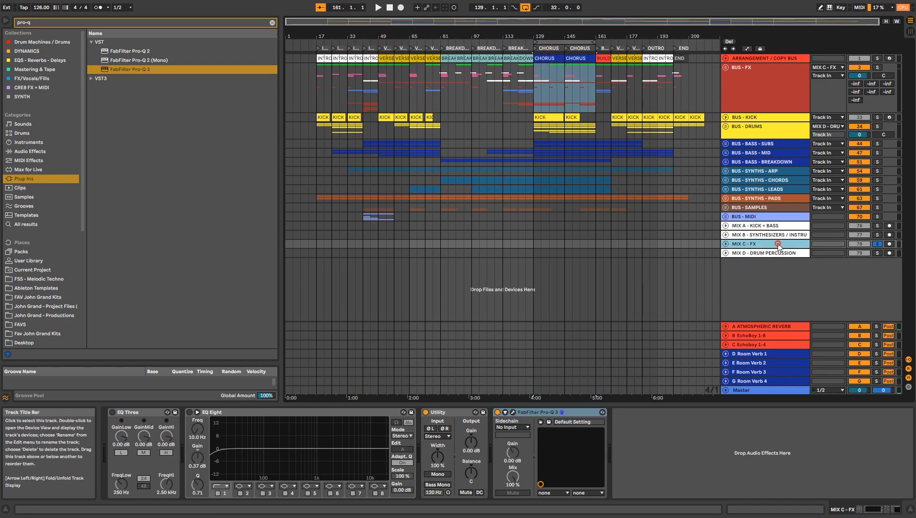
click(514, 412)
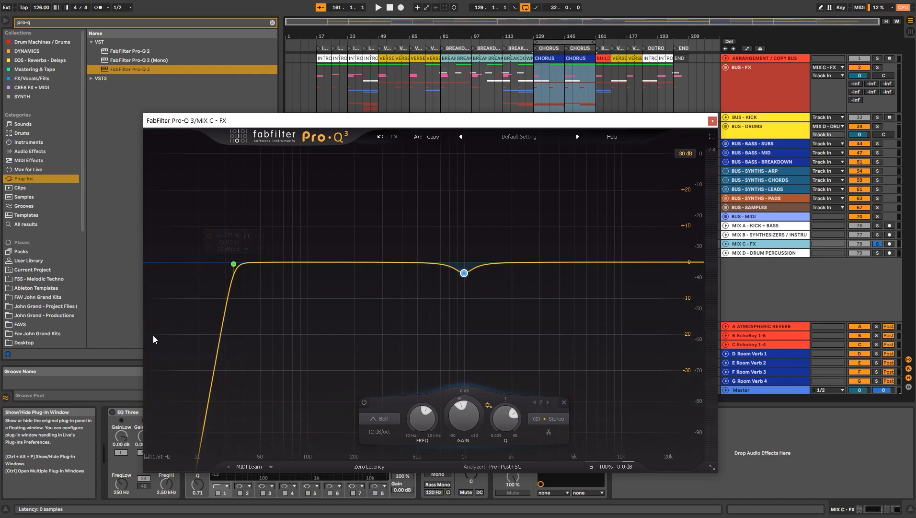
drag(197, 360, 146, 303)
click(712, 121)
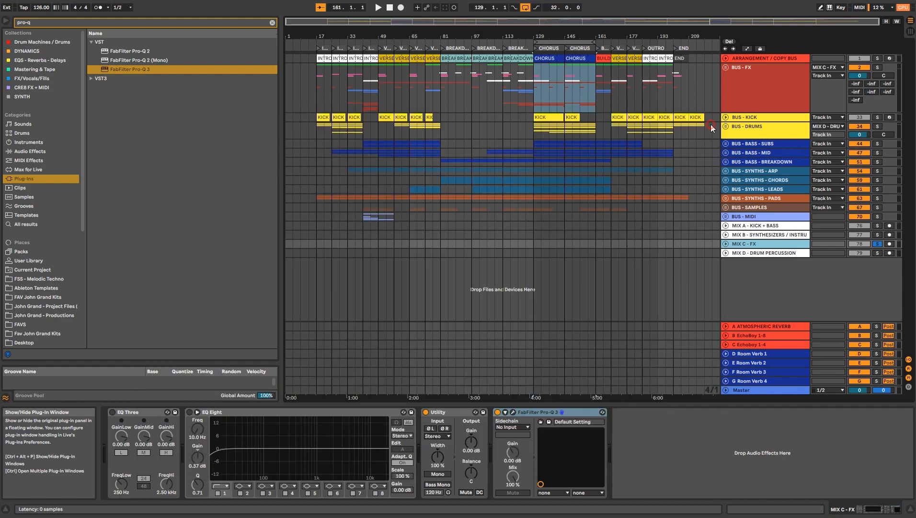
Solo MIX D - DRUM PERCUSSION and load FabFilter Pro-Q 3 onto it.
click(766, 253)
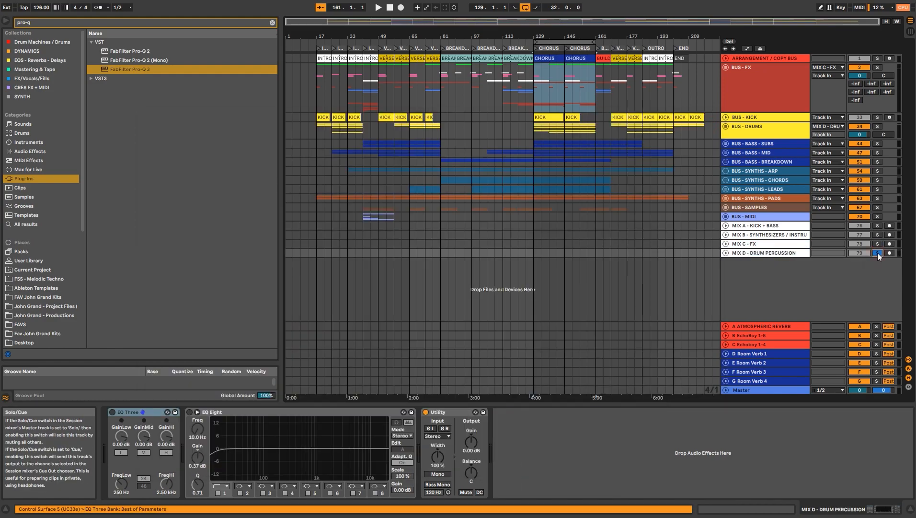
click(777, 245)
click(769, 254)
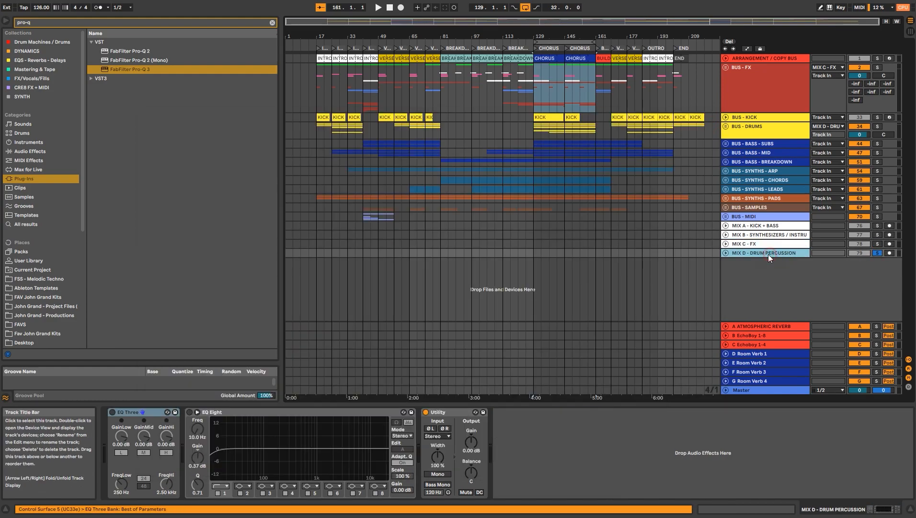
double_click(203, 70)
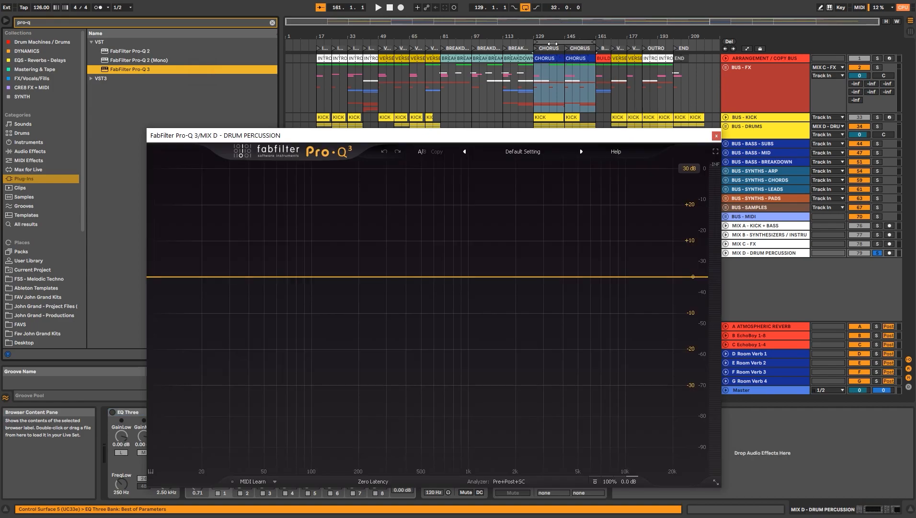
Play the choruses and examine the MIX D - DRUM PERCUSSION spectrum in Pro-Q 3, first soloed and then with the full mix.
key(space)
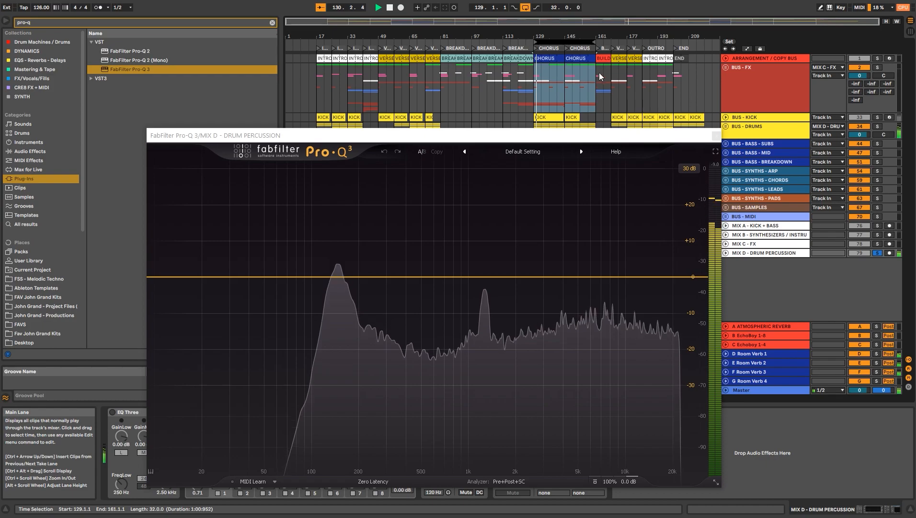
click(565, 80)
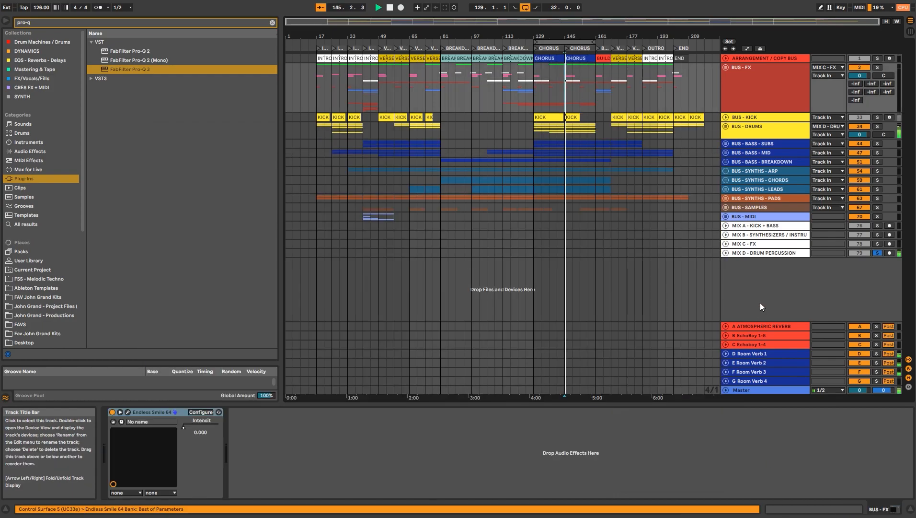
click(764, 253)
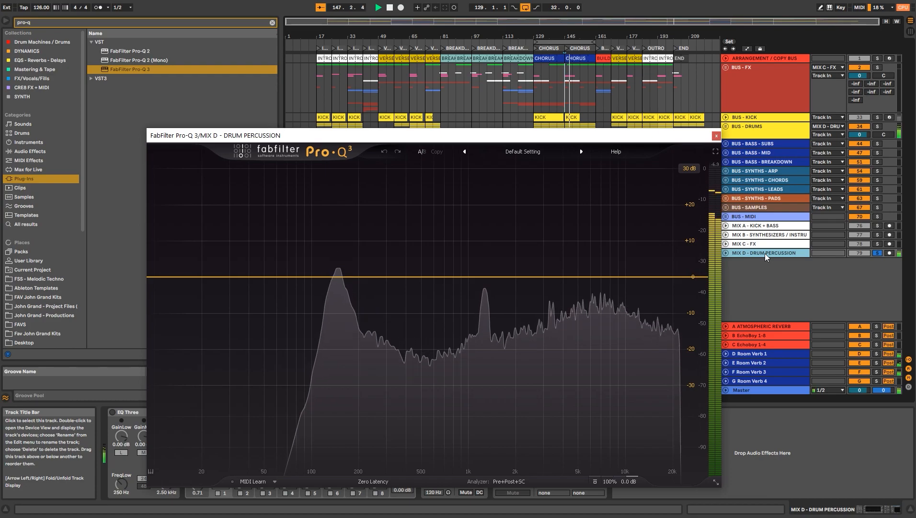
click(879, 253)
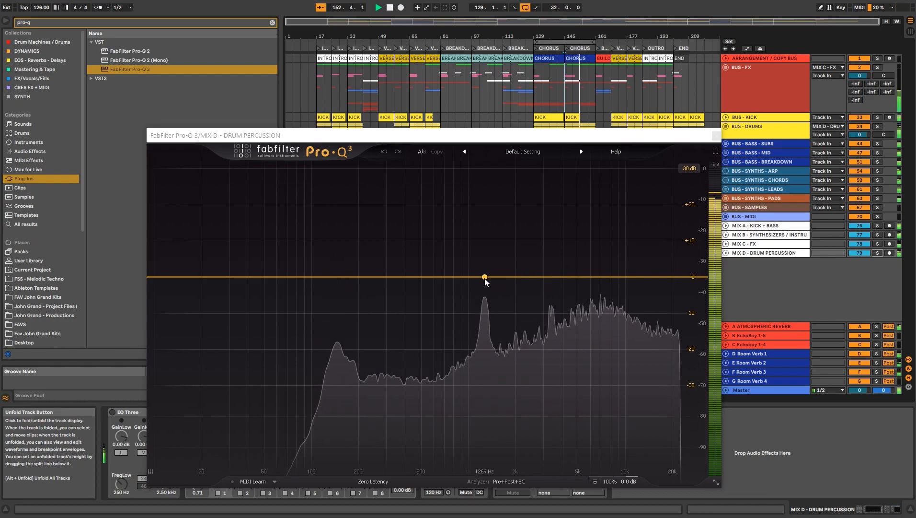
key(space)
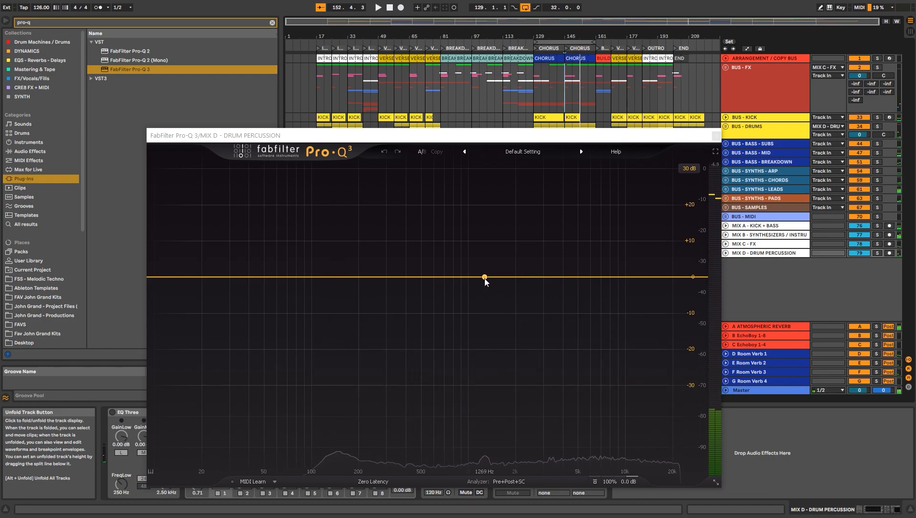
Unfold the BUS - DRUMS group and audition the PERCUSSION track soloed from bar 145.
click(731, 129)
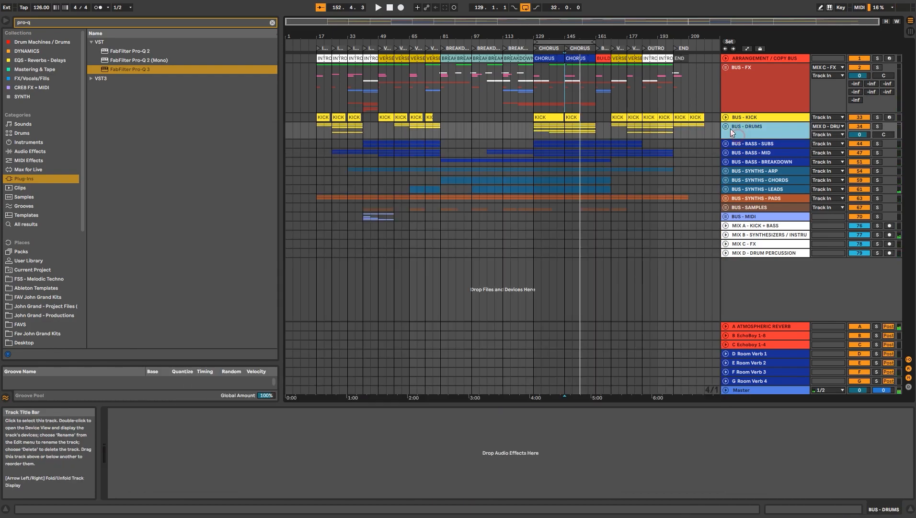
click(725, 127)
click(765, 187)
click(760, 205)
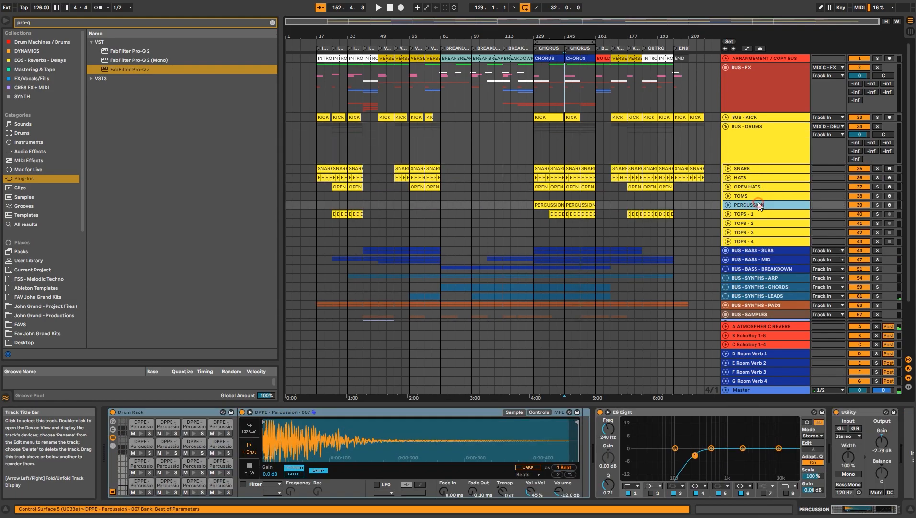
key(s)
key(space)
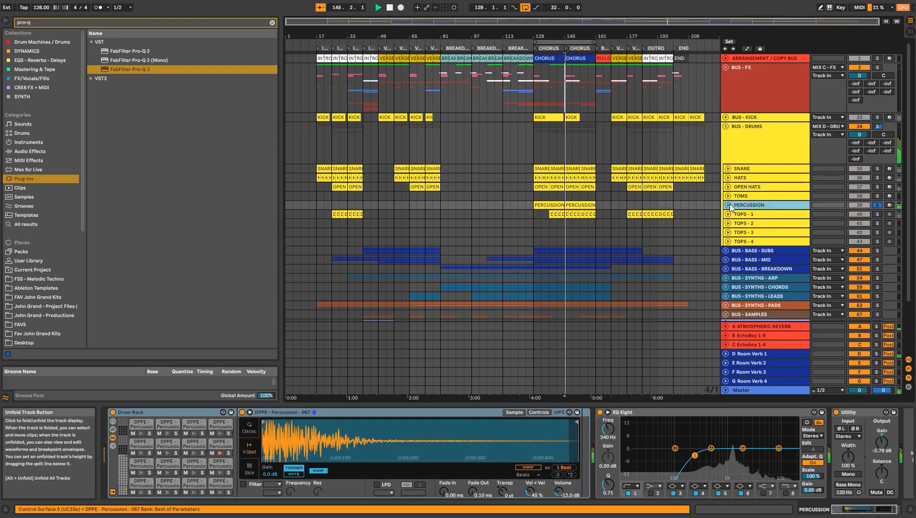
key(space)
Set the Utility gain on the PERCUSSION track to -4.00 dB and check the level in playback.
click(883, 509)
click(845, 440)
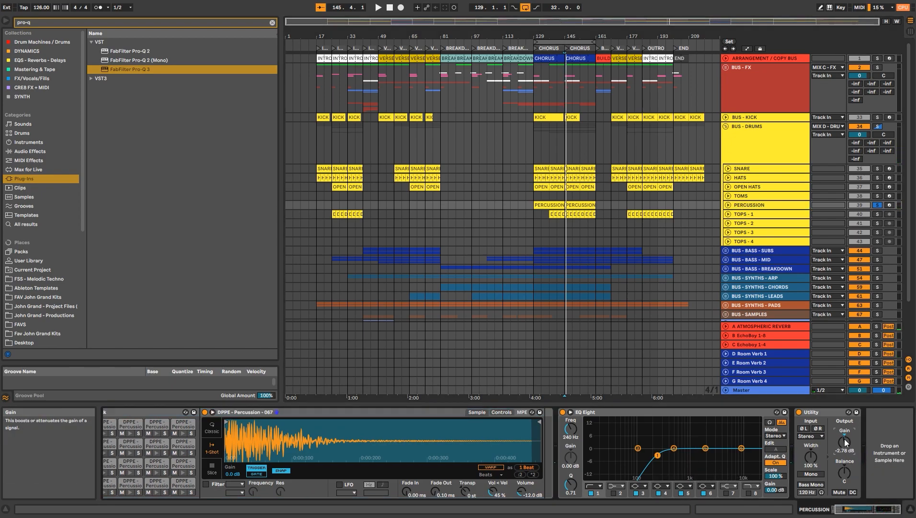
key(space)
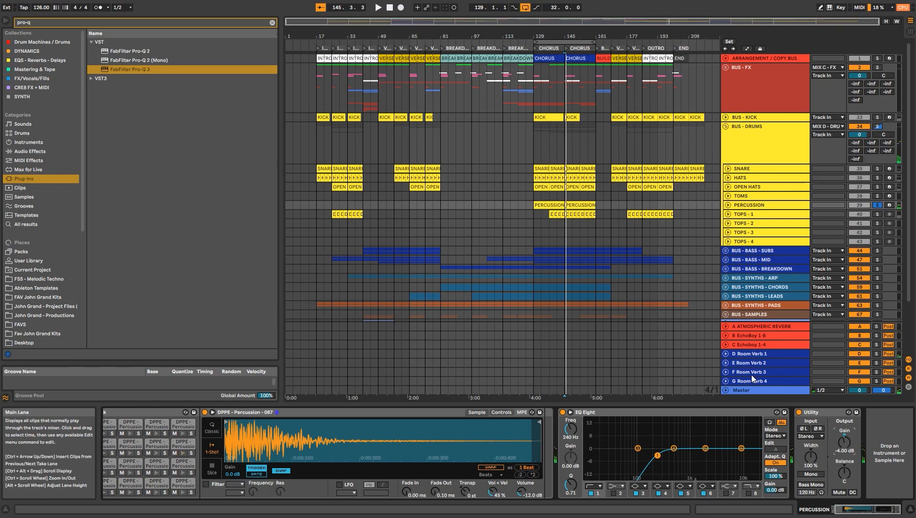
Solo MIX A - KICK + BASS together with MIX D - DRUM PERCUSSION and play the chorus while watching the Pro-Q 3 spectrum.
scroll(760, 300, down, 3)
click(764, 296)
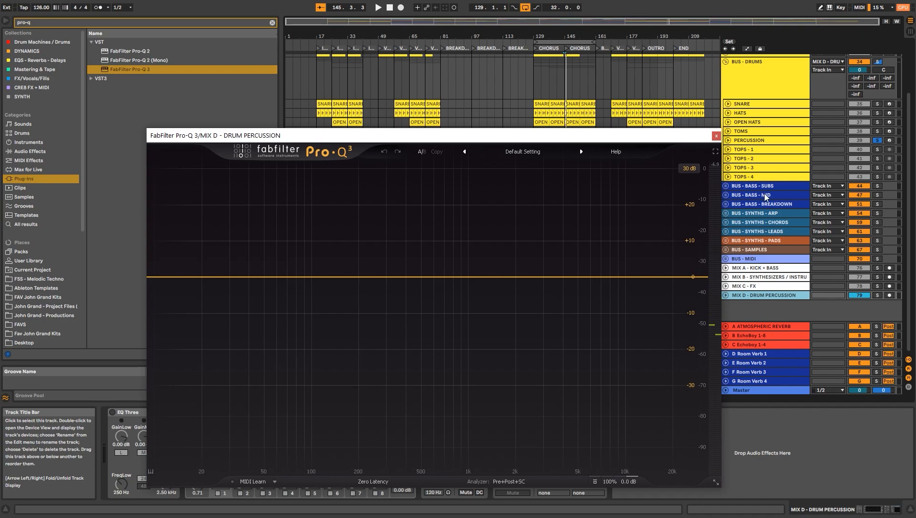
click(878, 268)
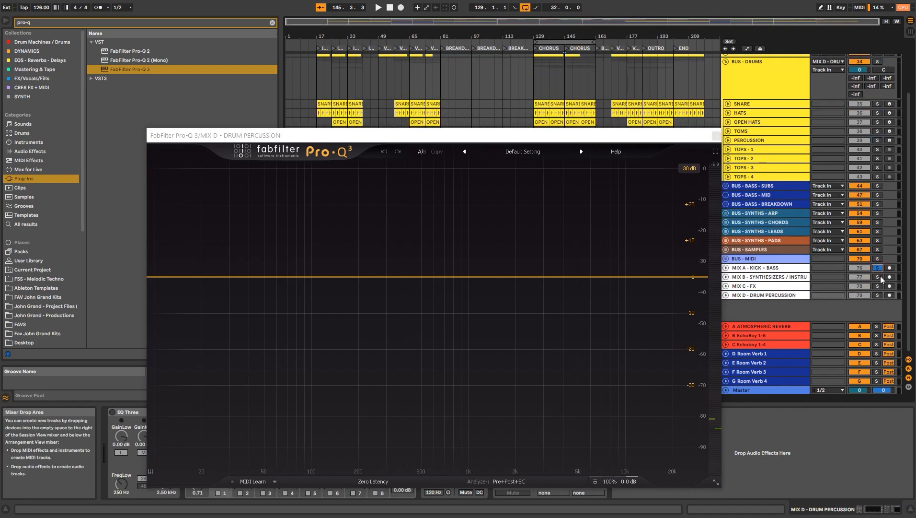
click(878, 295)
key(space)
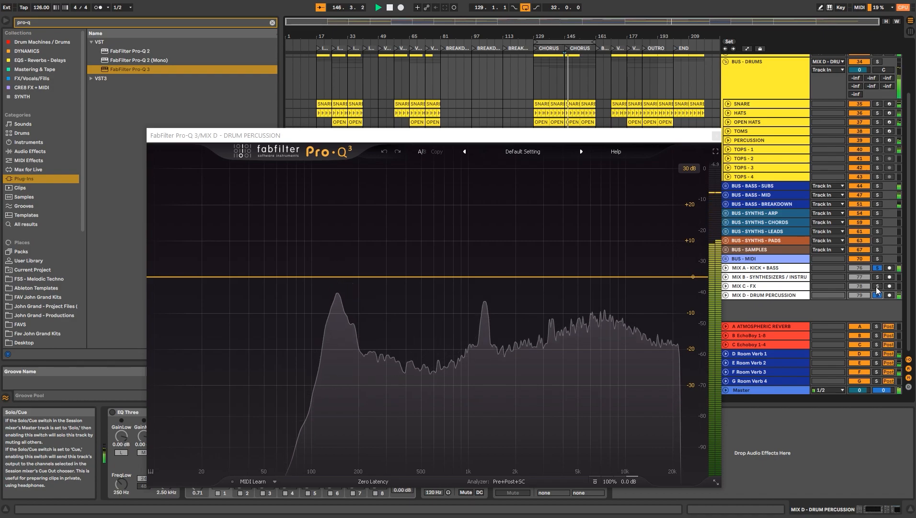
Listen to MIX B - SYNTHESIZERS soloed together with MIX D - DRUM PERCUSSION, and stop playback.
click(879, 277)
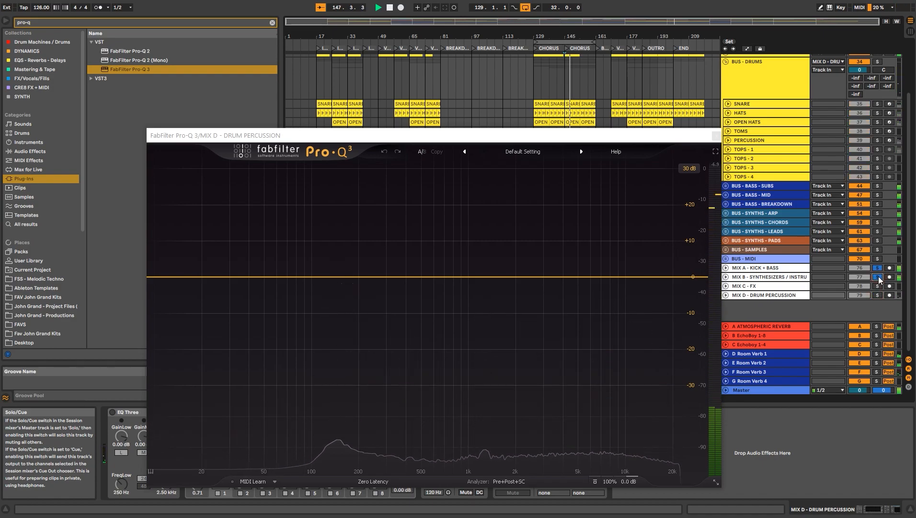
ctrl+click(877, 295)
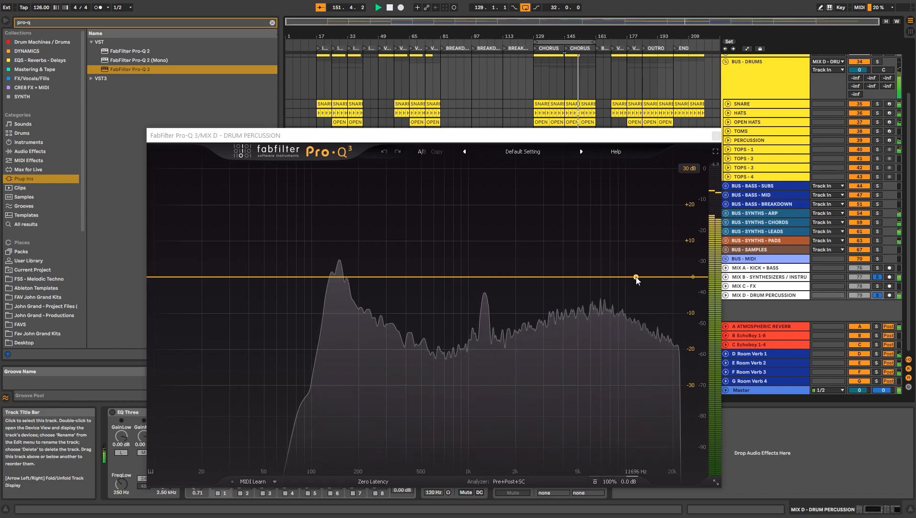
key(space)
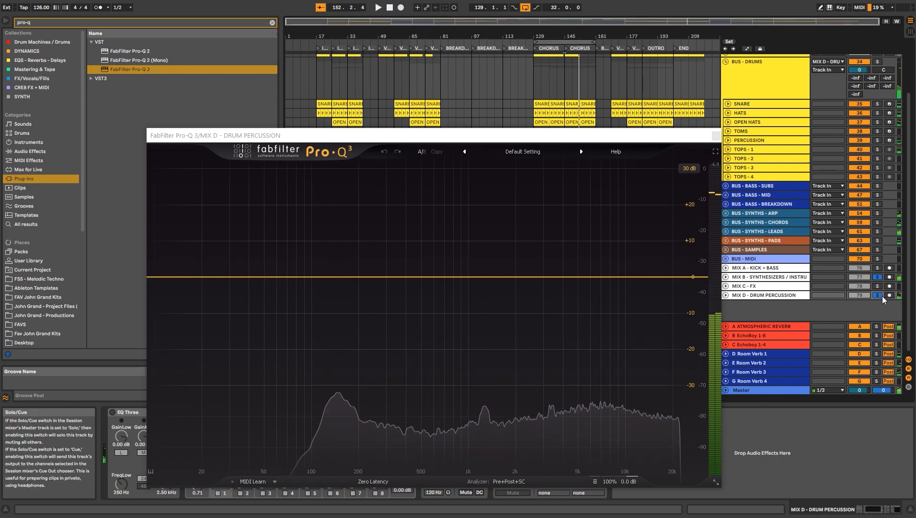
Open MetricAB on the Master, start playback of the full mix, and switch to the Lucky (Original Mix) reference track.
click(780, 389)
click(797, 421)
key(space)
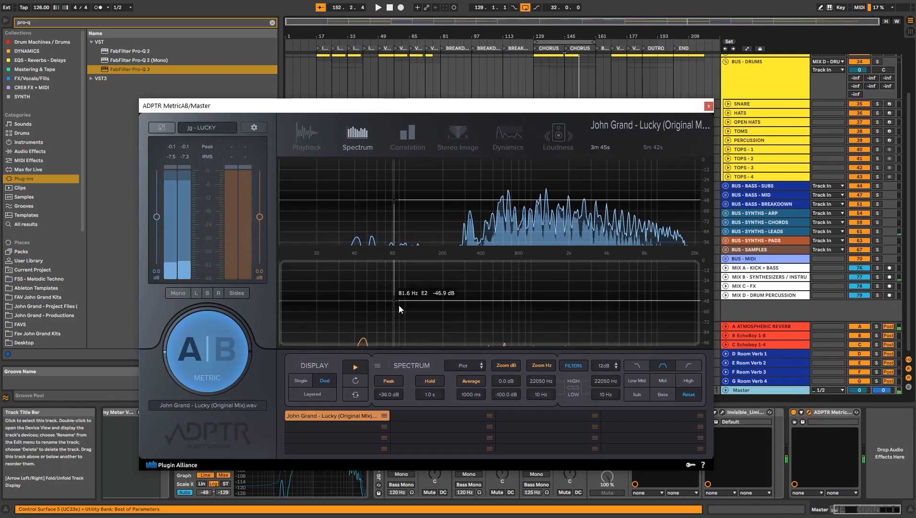
click(237, 346)
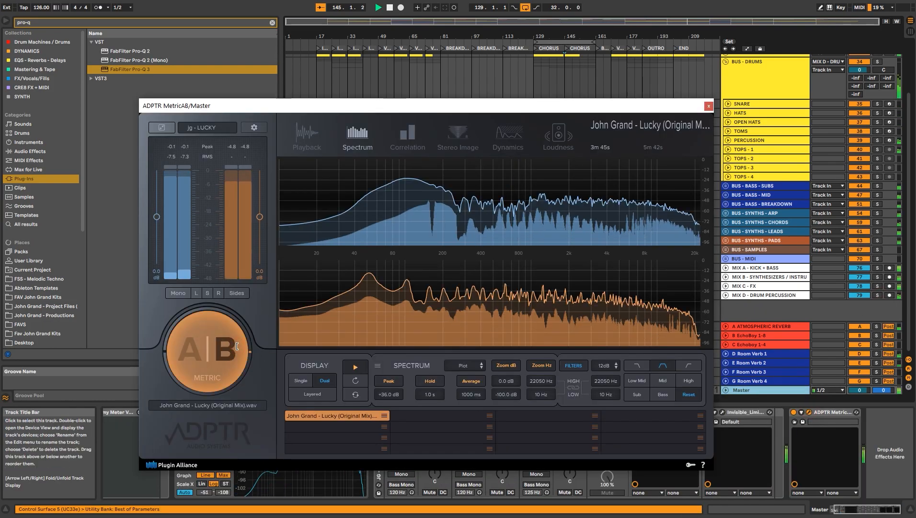
Filter MetricAB to the High band and compare the mix's top end with the reference by switching between A and B.
click(665, 380)
click(689, 380)
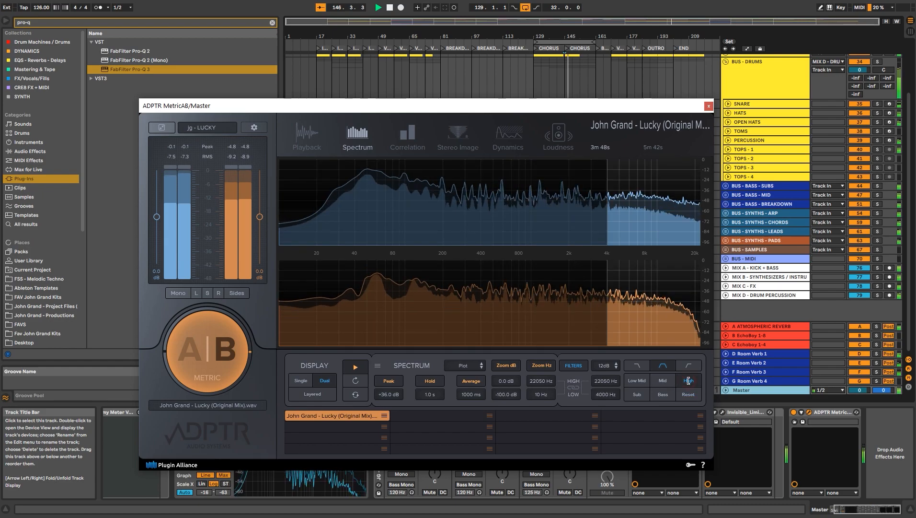
click(222, 344)
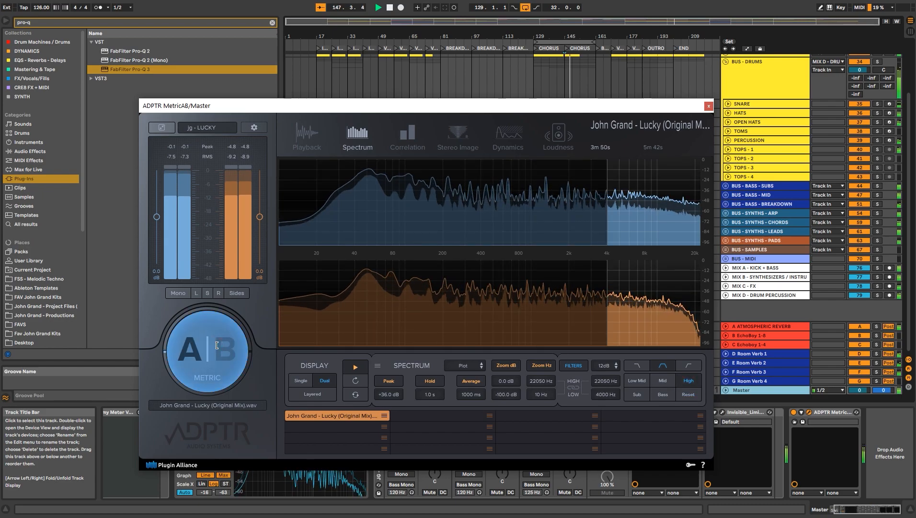
click(224, 344)
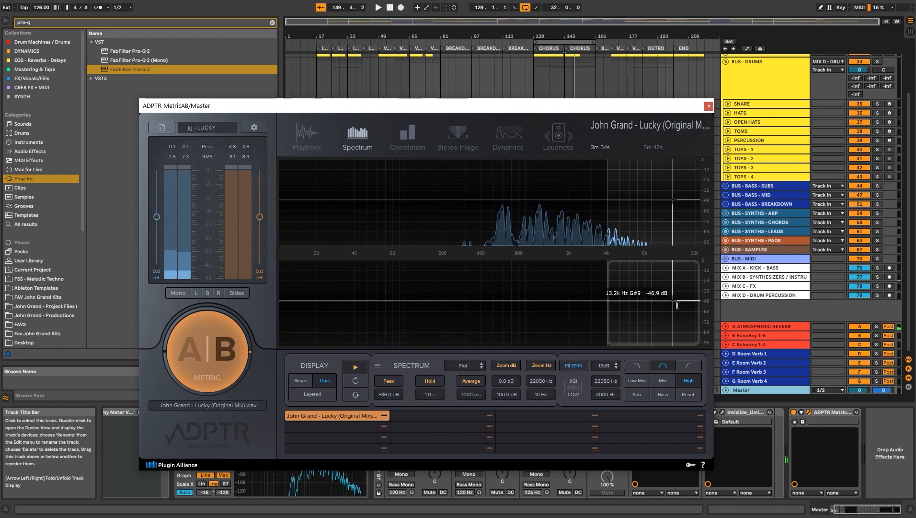
key(space)
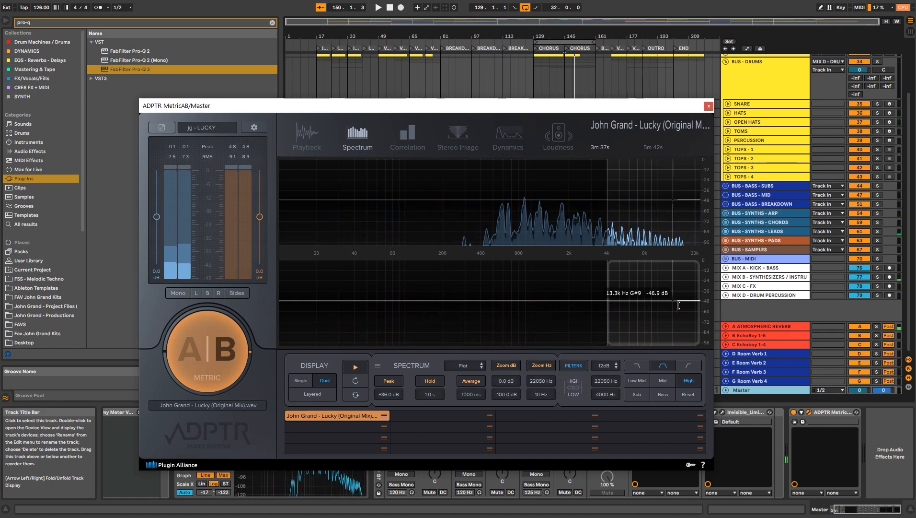
click(761, 277)
click(759, 294)
click(761, 277)
click(761, 295)
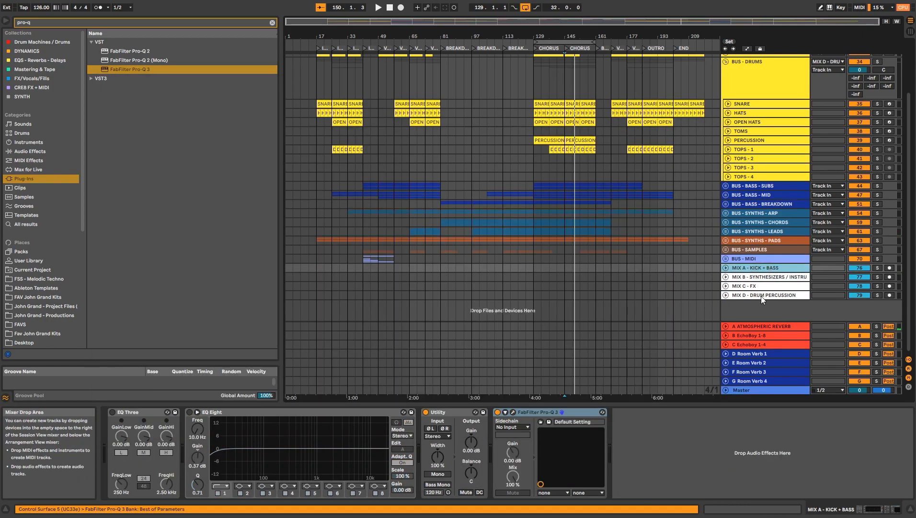
Insert FabFilter Pro-Q 3 on the Master ahead of the Invisible Limiter and play the chorus from bar 145.
click(756, 392)
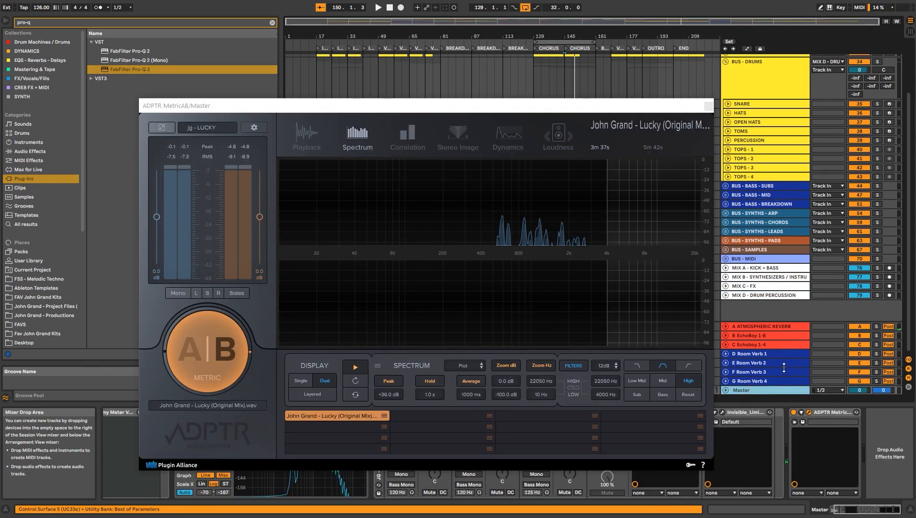
key(ctrl+alt+p)
click(144, 70)
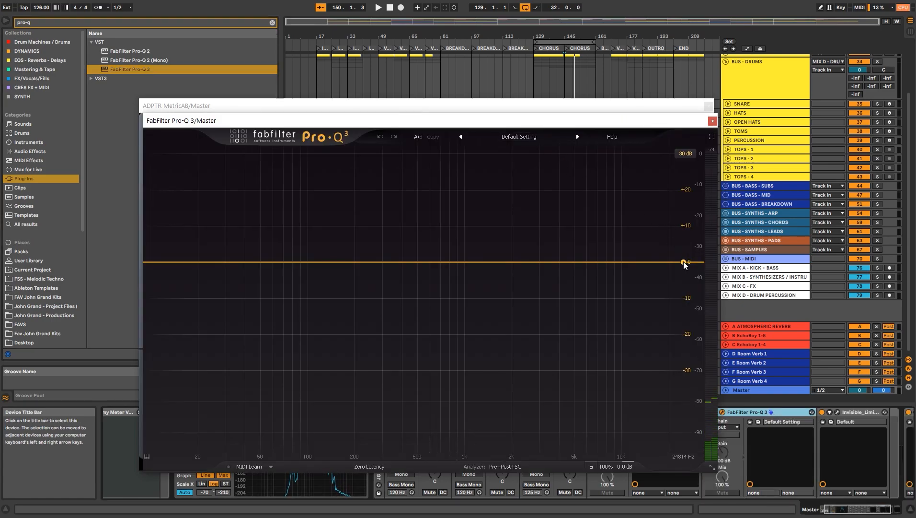
key(space)
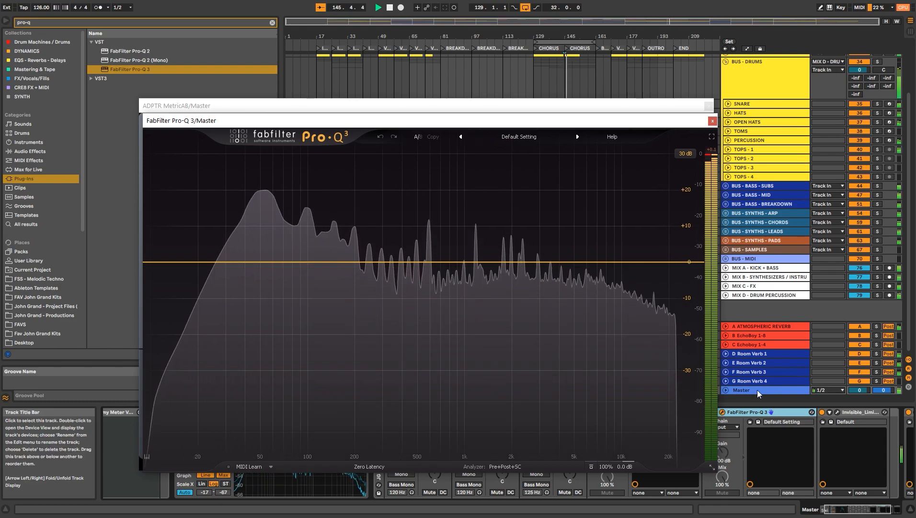
Add a 72 dB/oct High Cut at about 16.9 kHz in Pro-Q 3 on the Master.
click(665, 262)
drag(665, 266, 656, 266)
alt+shift+click(656, 267)
alt+shift+click(657, 266)
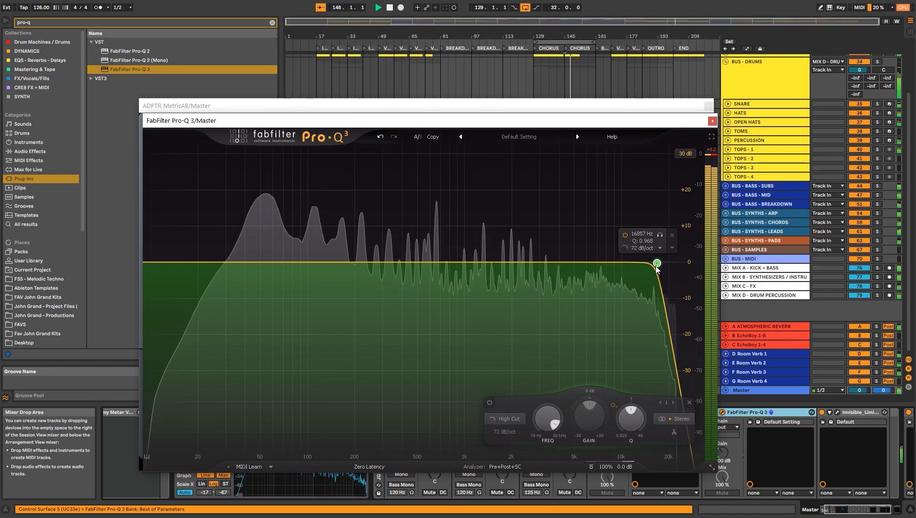
Reopen MetricAB on the Master and compare the high band of the mix with the reference by switching repeatedly between A and B.
click(863, 509)
click(809, 412)
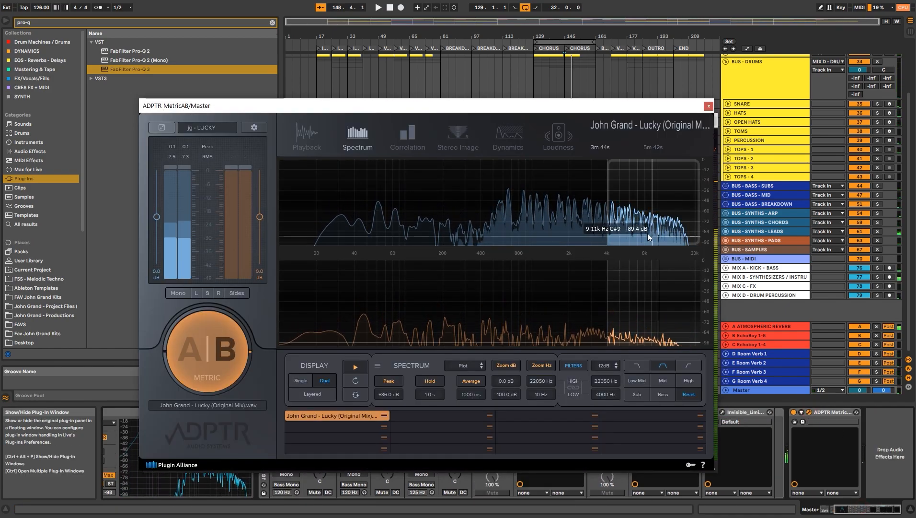
key(space)
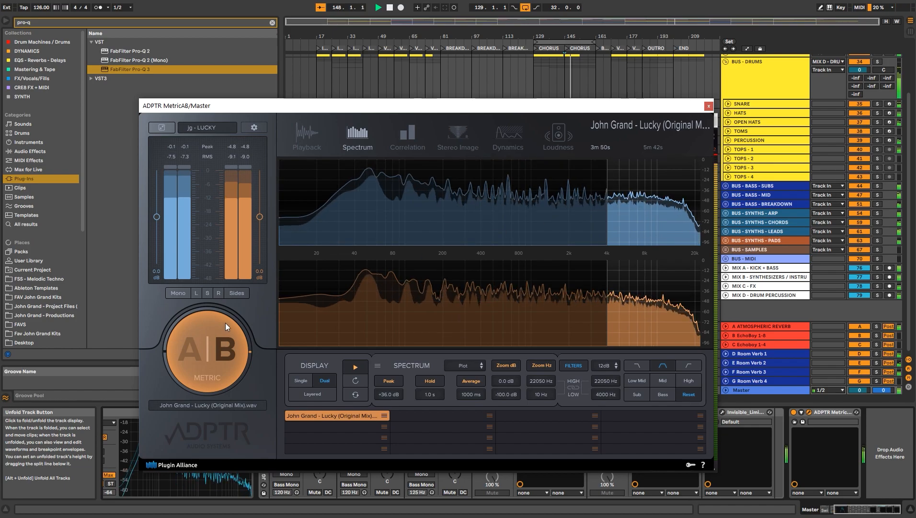
click(219, 352)
click(225, 353)
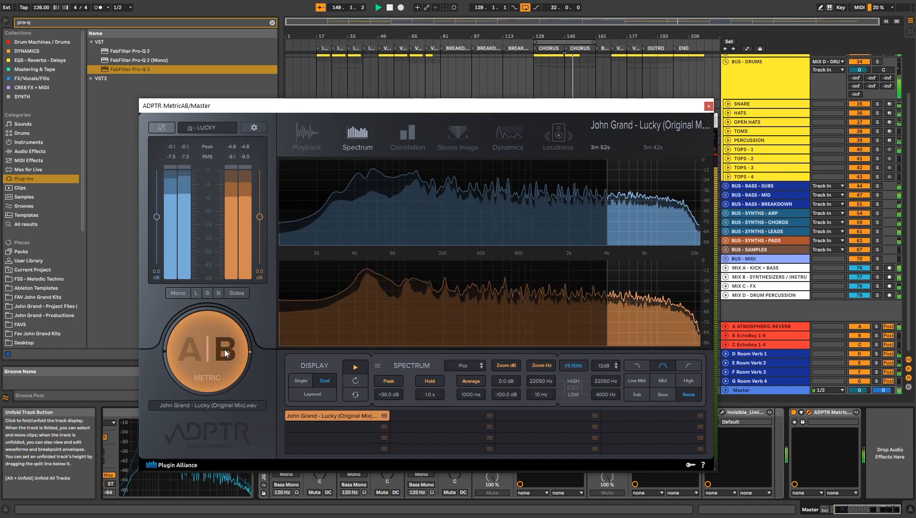
click(224, 353)
click(224, 353)
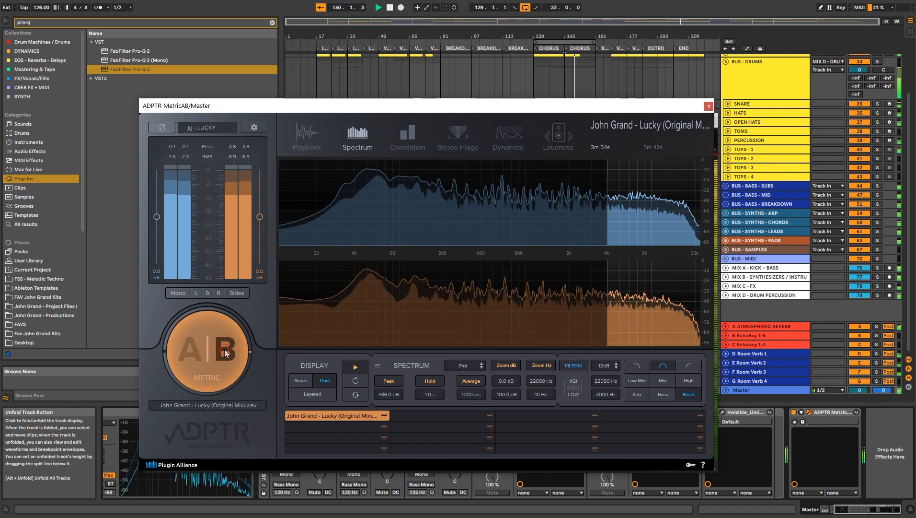
click(224, 353)
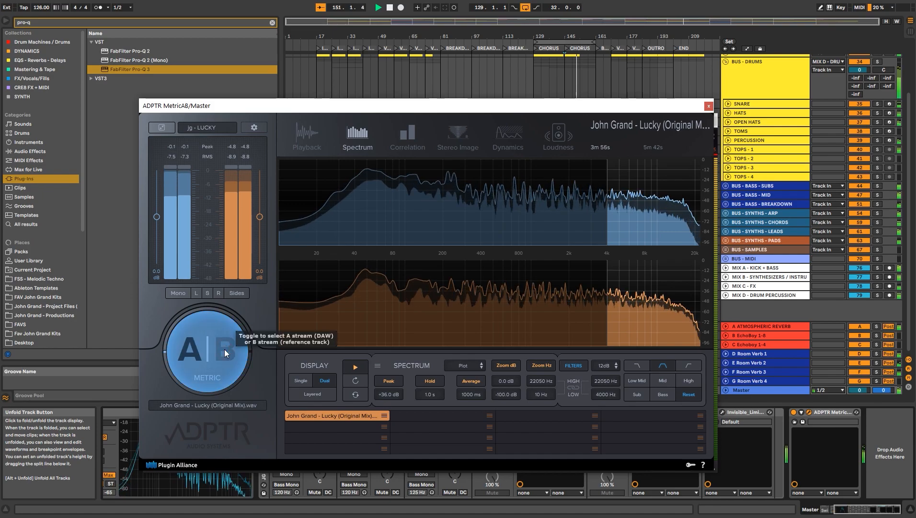
click(225, 354)
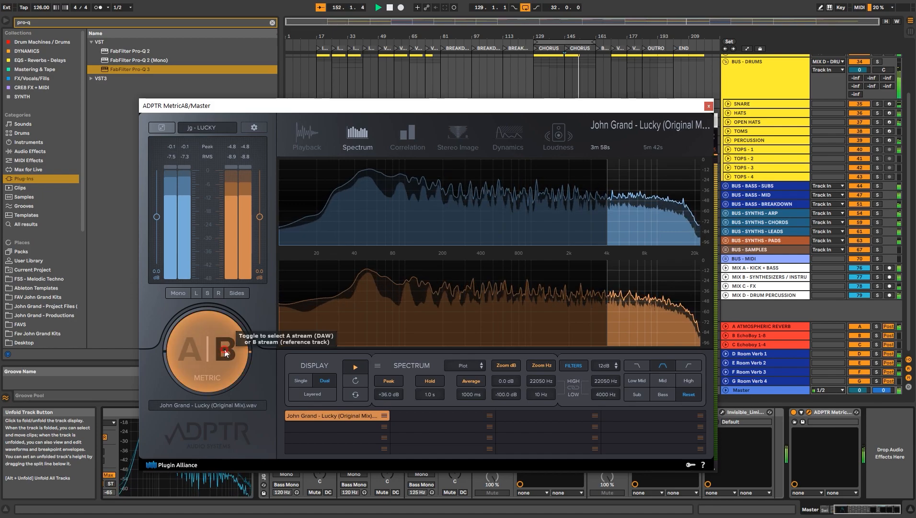
click(225, 353)
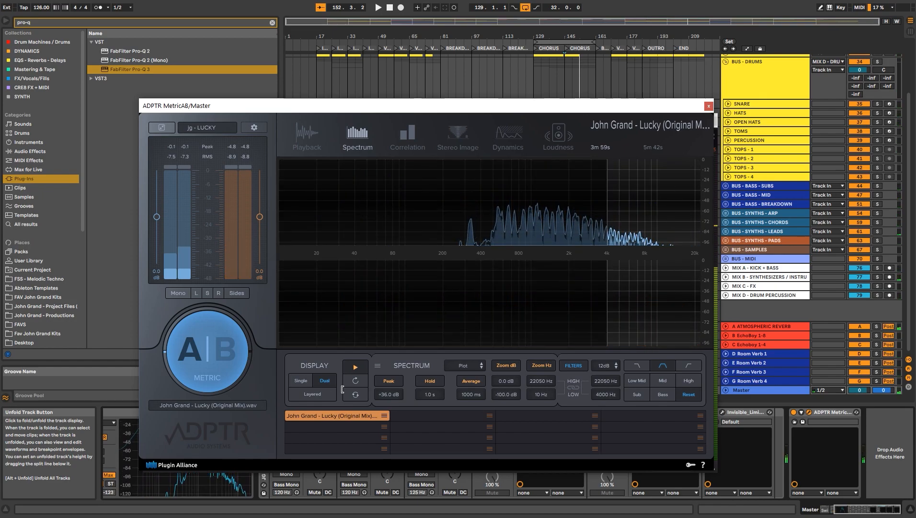
Reset MetricAB's band filter and compare the full-range mix with the reference by switching between A and B during playback.
click(685, 395)
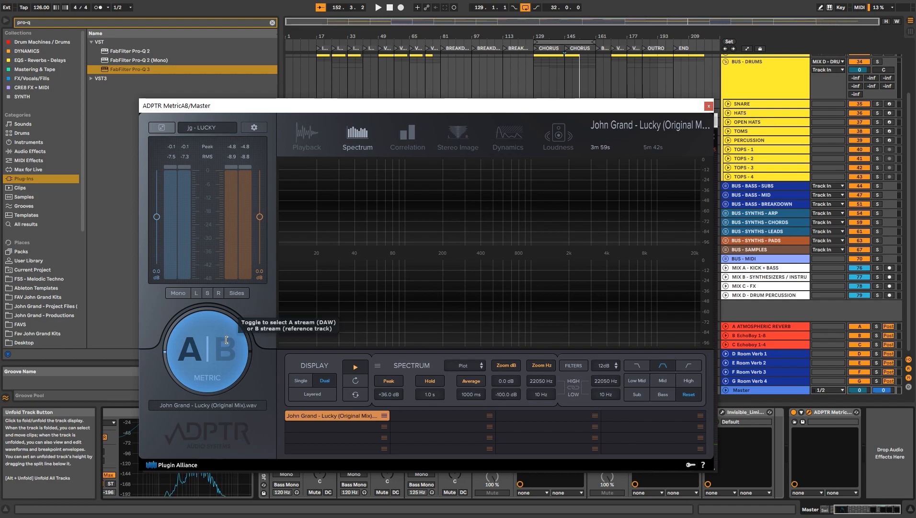
key(space)
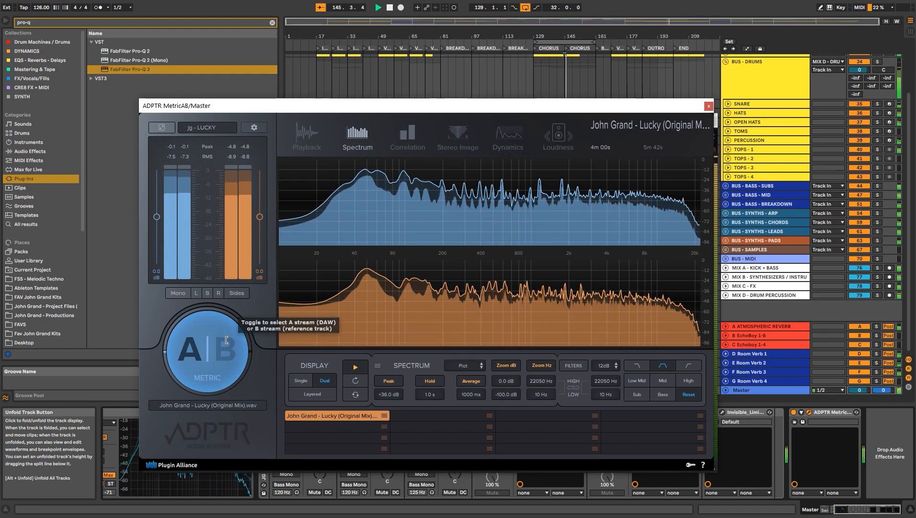
click(226, 340)
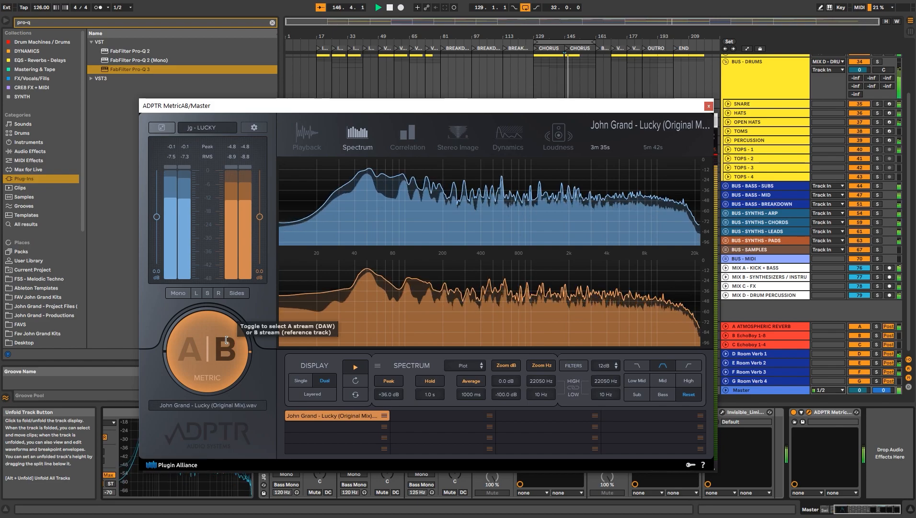
click(226, 340)
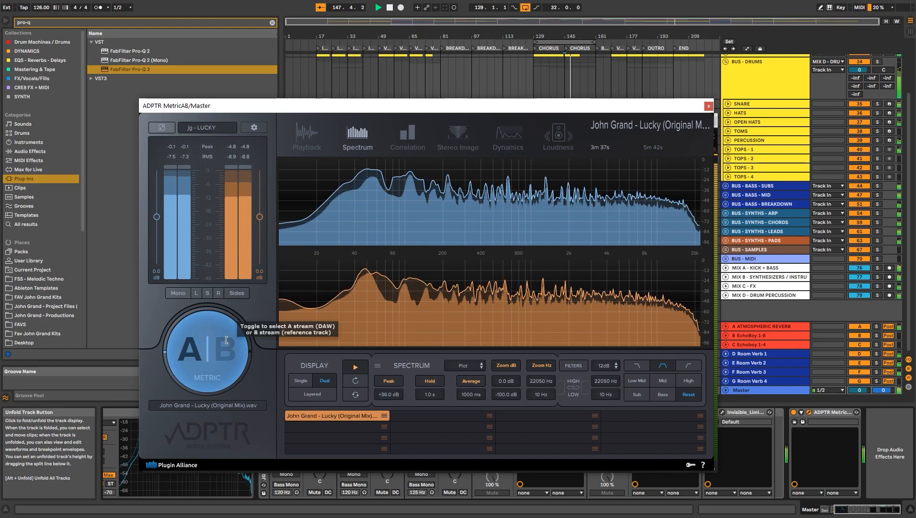
click(227, 340)
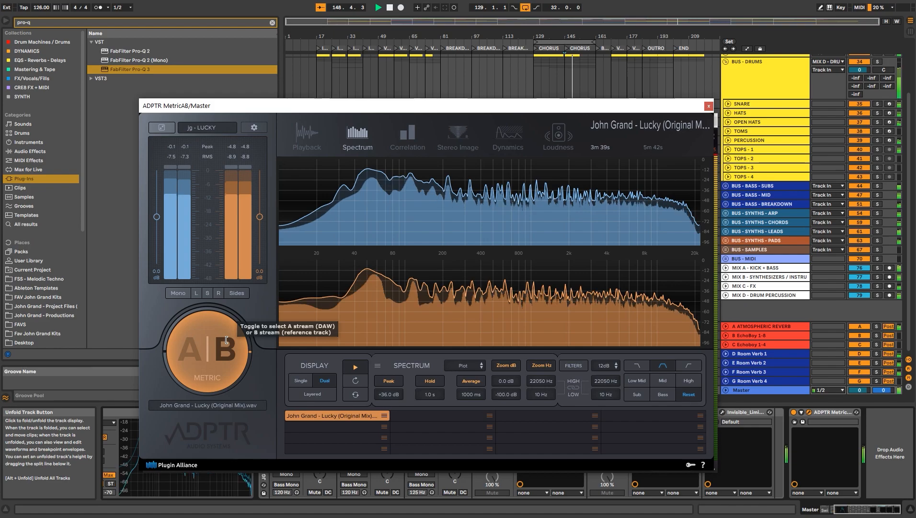
Load the Boost High Side preset in Pro-Q 3 on MIX D - DRUM PERCUSSION and set its shelf gain to +1 dB.
click(778, 295)
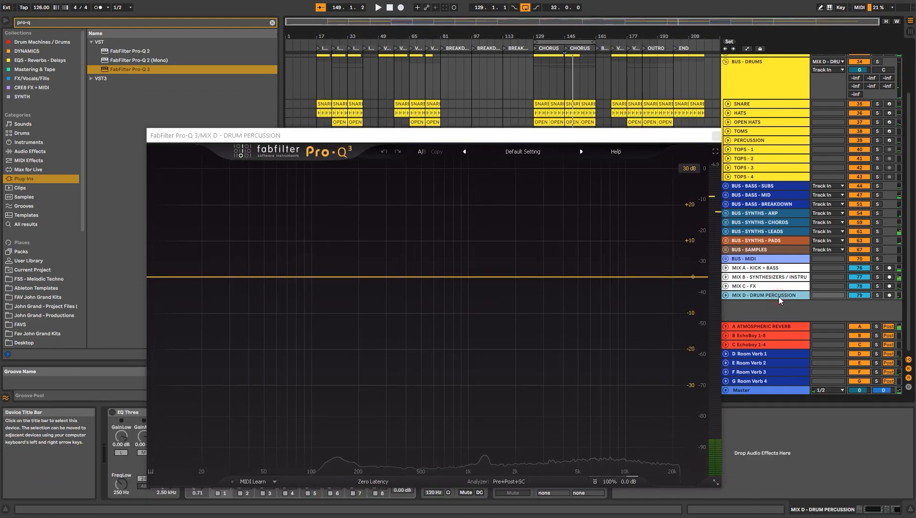
click(508, 153)
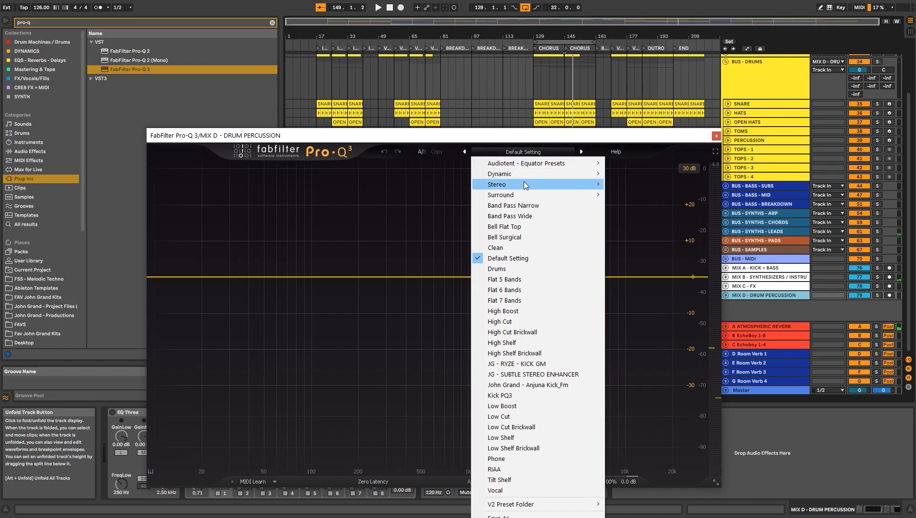
mouse_move(525, 185)
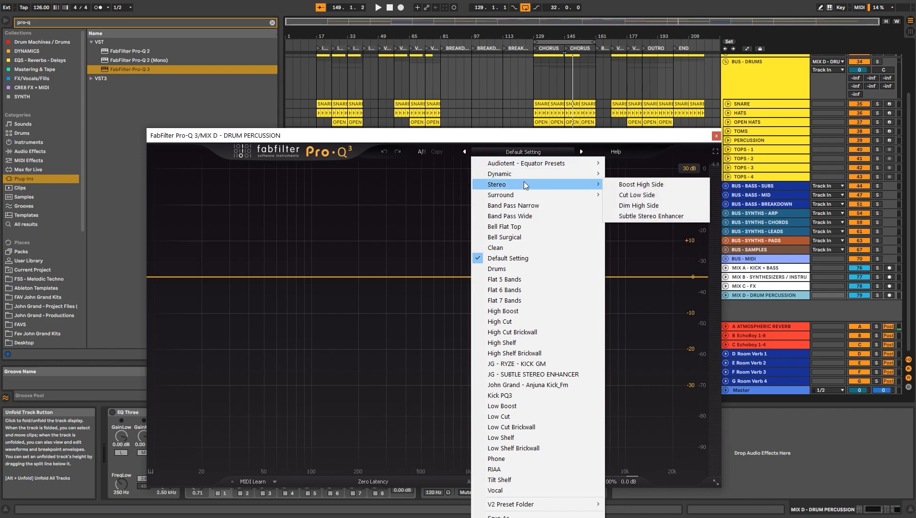
click(629, 184)
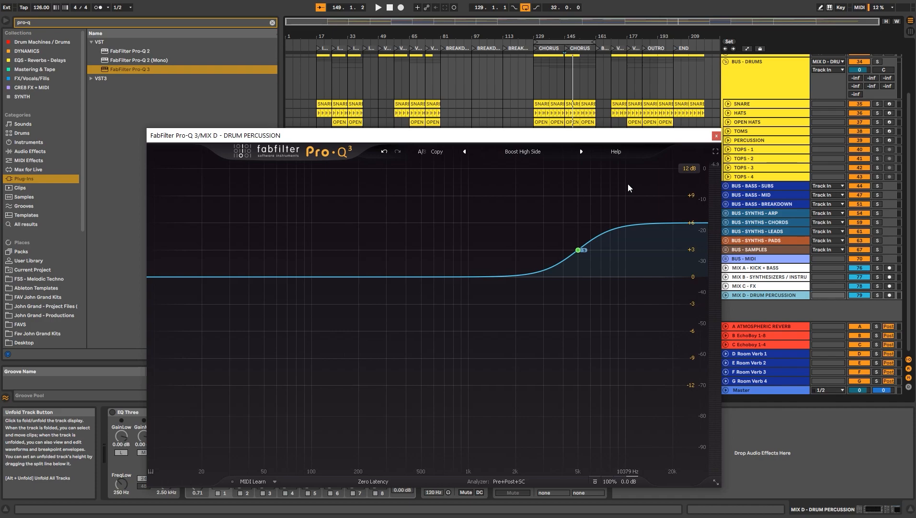
mouse_move(589, 245)
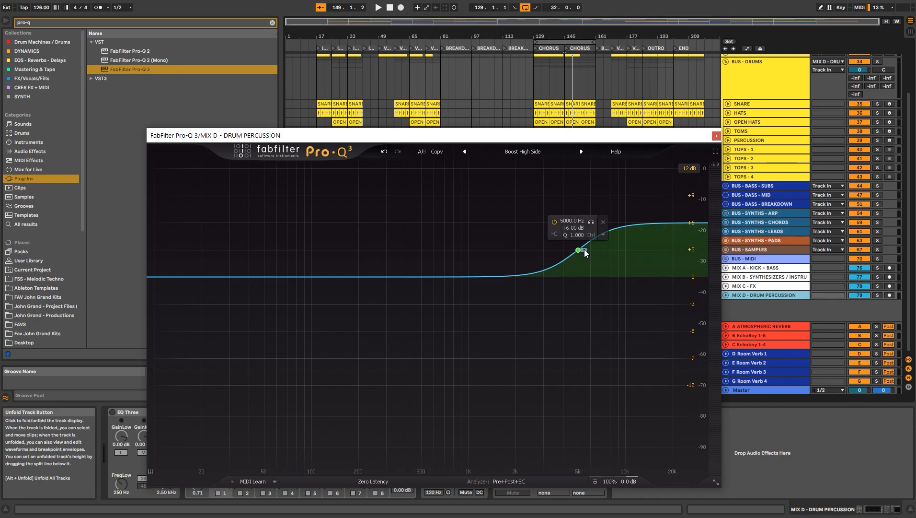
double_click(570, 230)
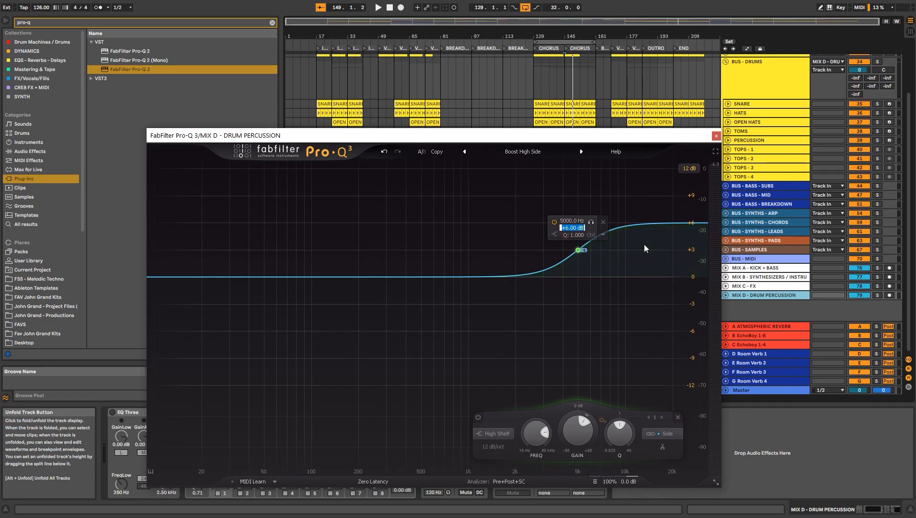
text(1)
key(Return)
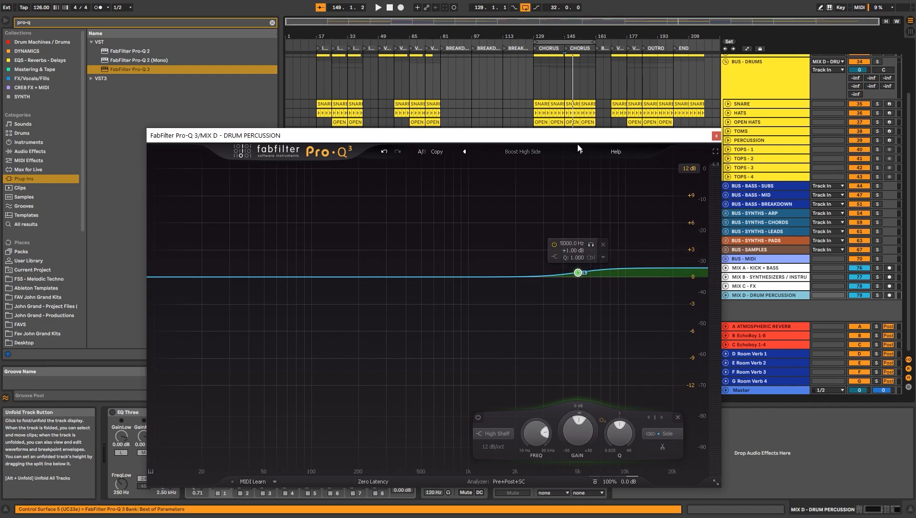
Play the chorus from bar 129 and set the side high shelf's gain on MIX D - DRUM PERCUSSION to +3 dB.
click(562, 43)
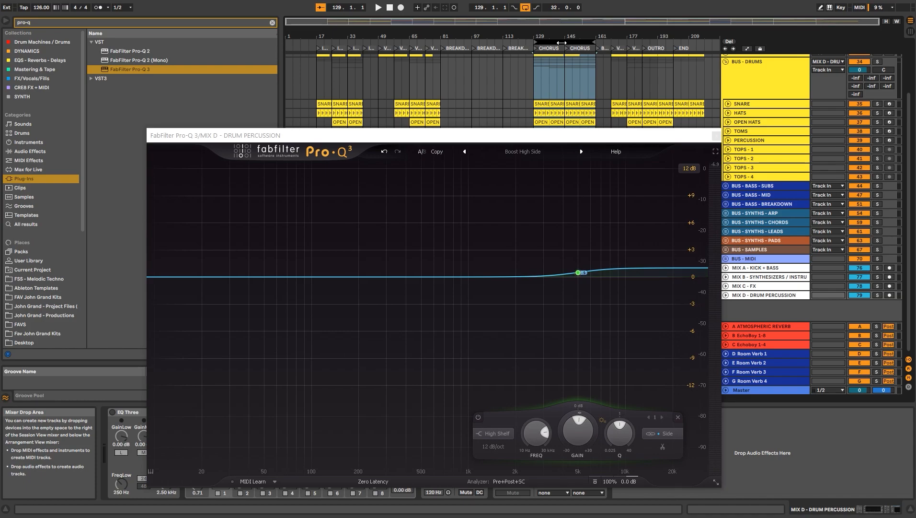
key(space)
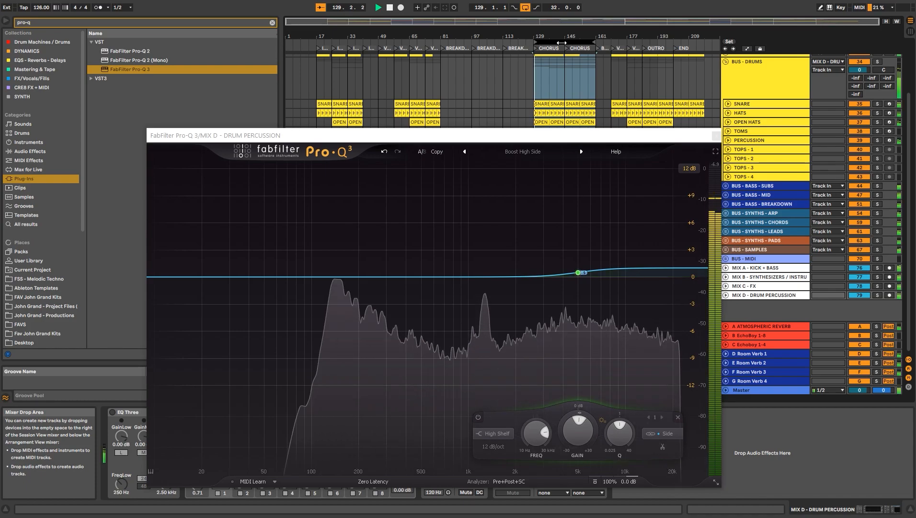
drag(580, 272, 580, 268)
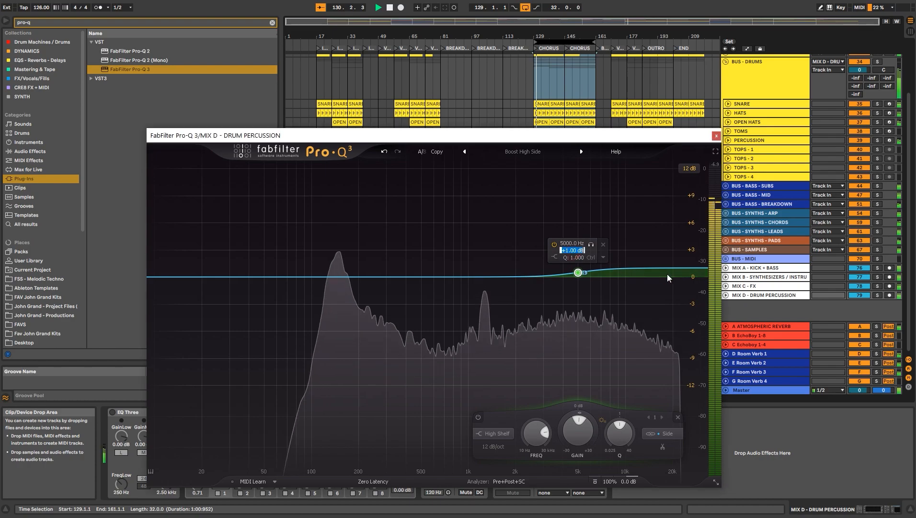
double_click(573, 245)
text(3)
key(Return)
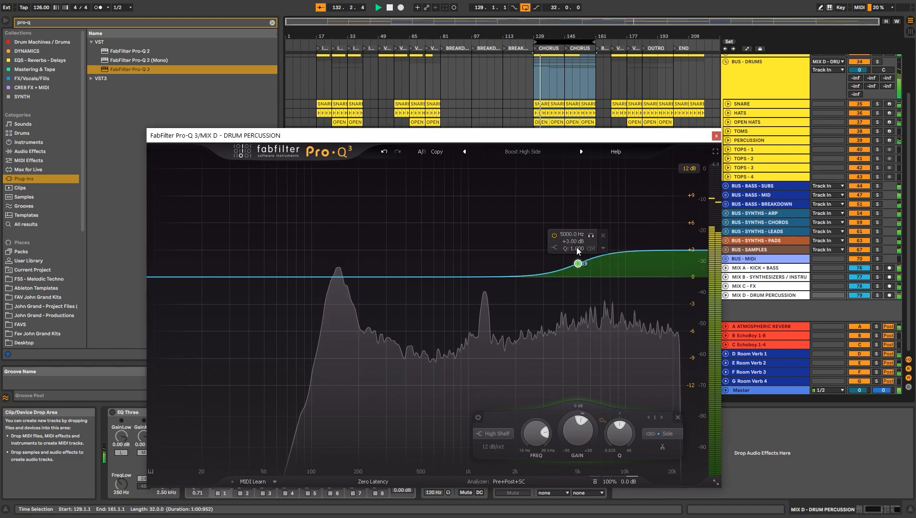
Set the side high shelf's gain to +4 dB and lower its frequency to about 3800 Hz.
double_click(575, 242)
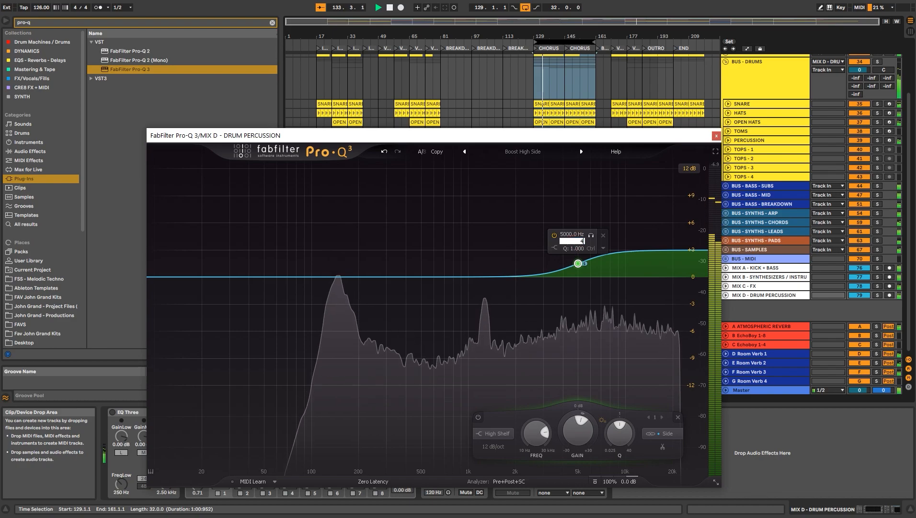
text(4)
key(Return)
drag(578, 259, 558, 262)
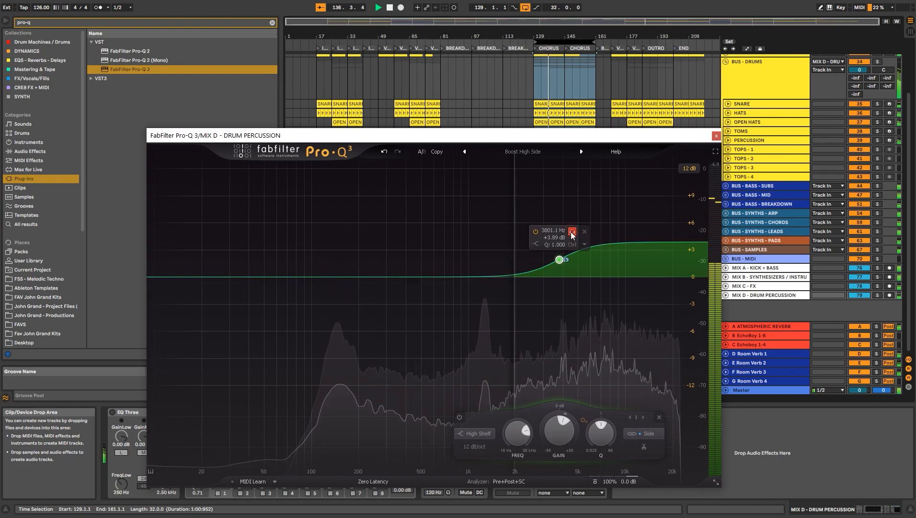
Listen briefly to MIX D - DRUM PERCUSSION in solo, and check the full mix's spectrum in MetricAB before closing it.
click(878, 294)
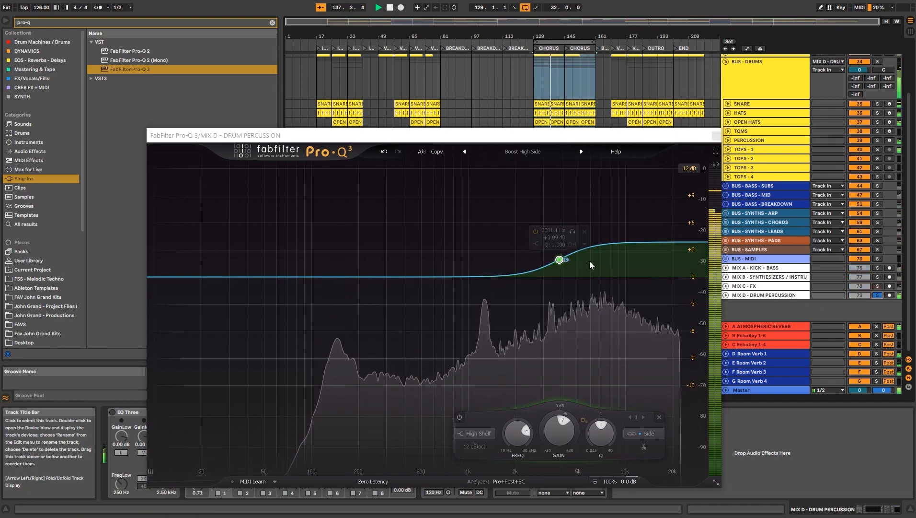
click(878, 295)
click(769, 389)
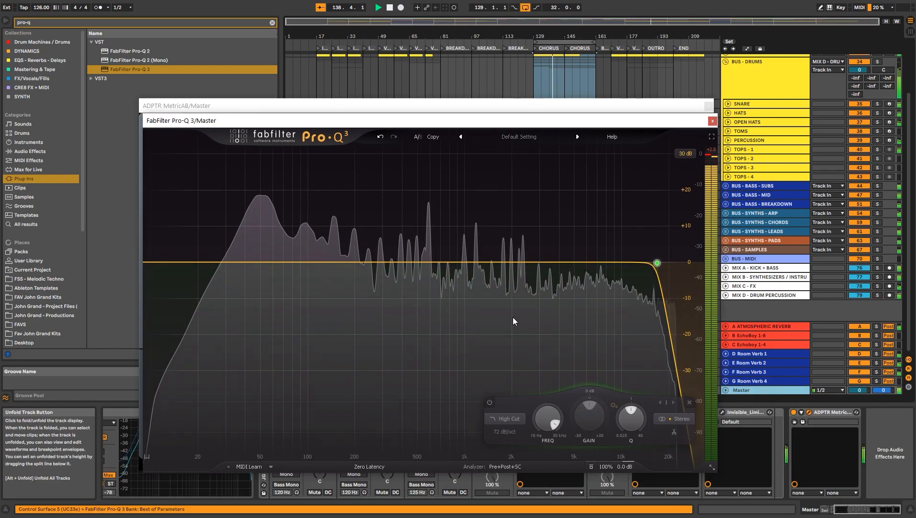
click(809, 412)
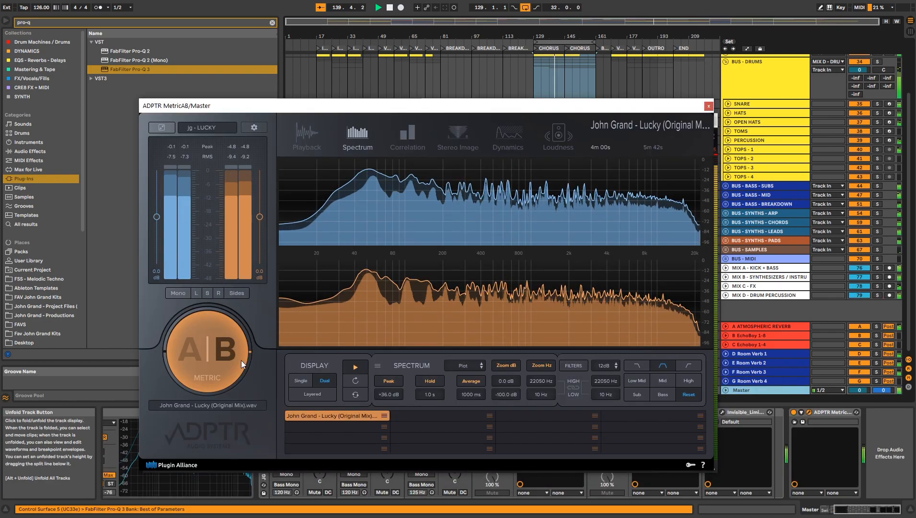
click(709, 105)
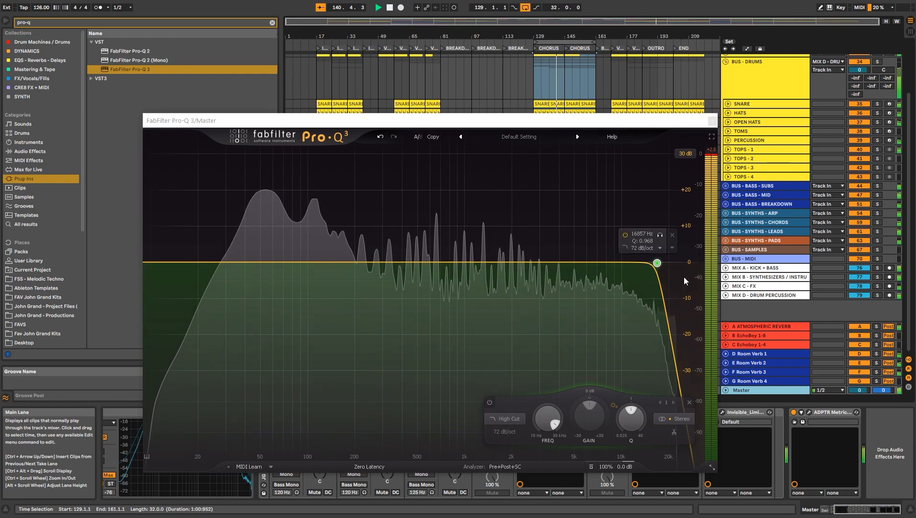
Shift the MIX D side high shelf to about 3937 Hz and +3.79 dB, and compare the band bypassed and active.
click(764, 295)
mouse_move(564, 265)
mouse_down()
mouse_move(559, 277)
mouse_move(553, 217)
mouse_move(483, 223)
mouse_move(575, 229)
mouse_move(566, 230)
mouse_move(558, 376)
mouse_move(563, 266)
mouse_up()
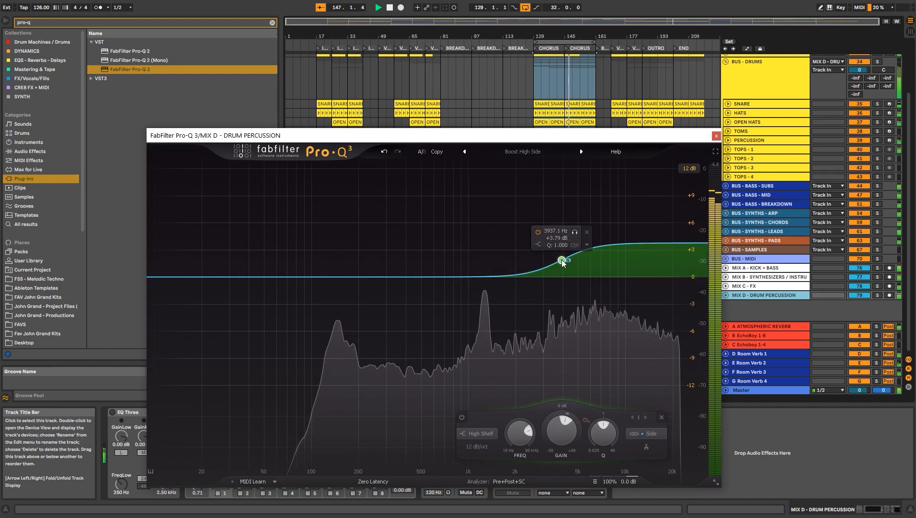
click(537, 232)
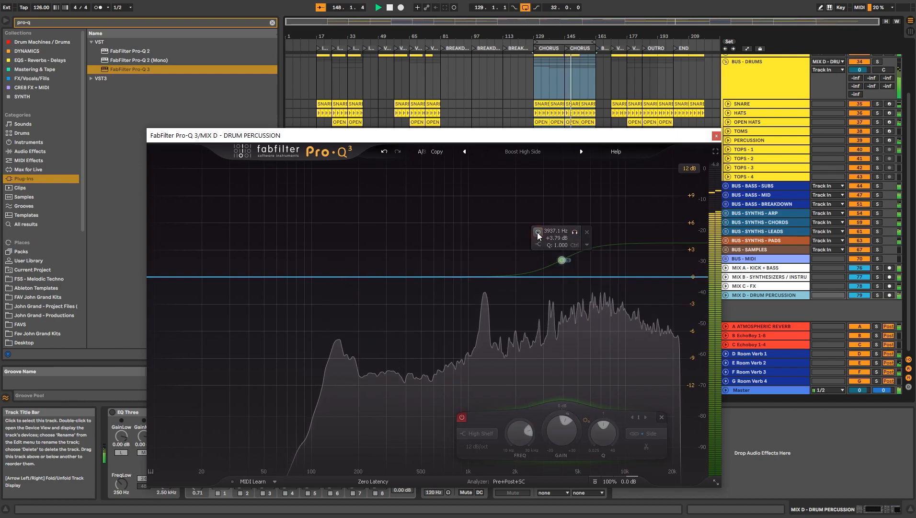
click(537, 232)
click(537, 232)
click(537, 232)
With playback stopped, set the side high shelf's gain to +4 dB and solo MIX D - DRUM PERCUSSION.
key(space)
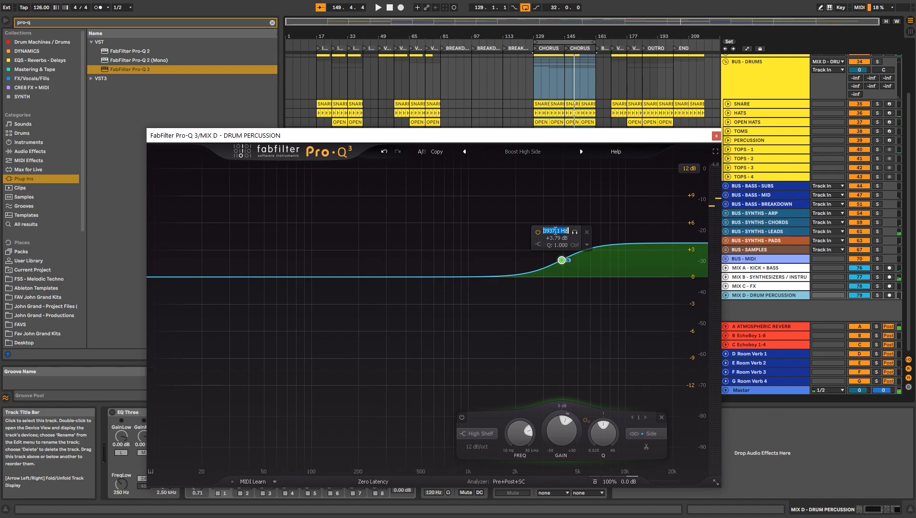
double_click(555, 239)
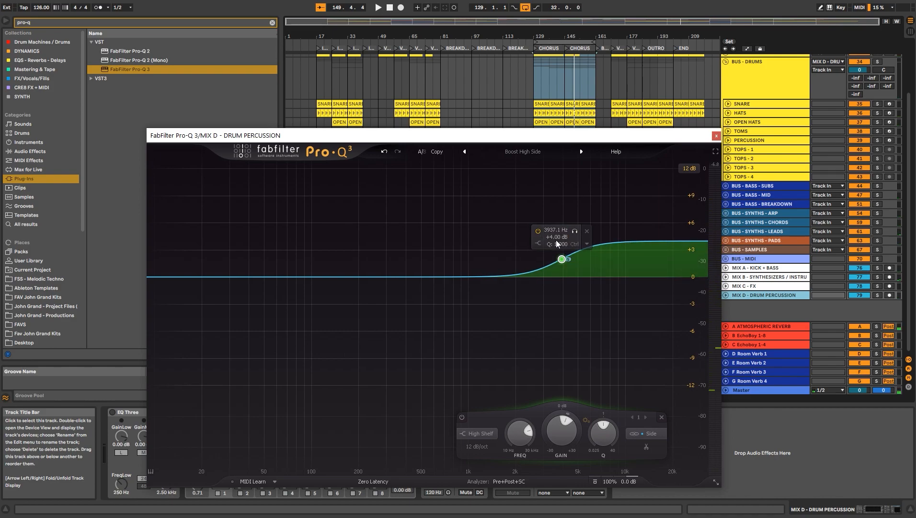
click(877, 294)
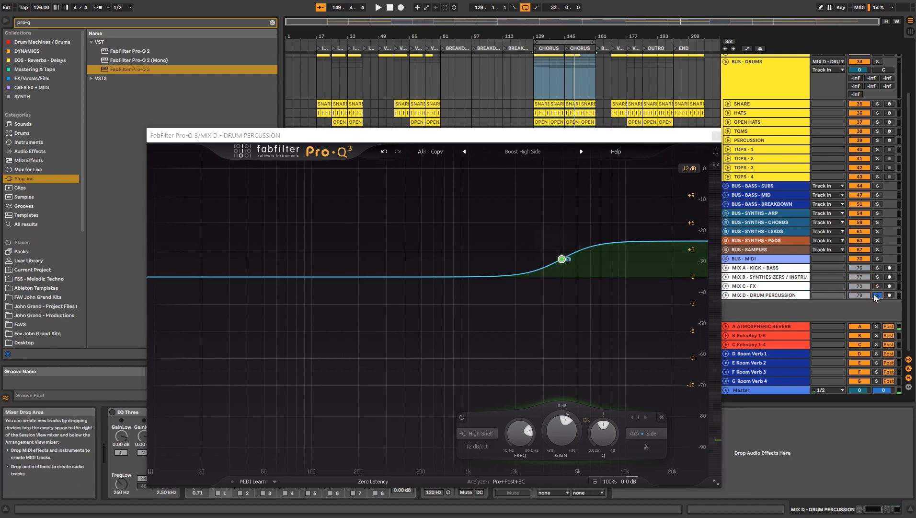
Play the soloed MIX D - DRUM PERCUSSION and compare its side high shelf bypassed and active.
key(space)
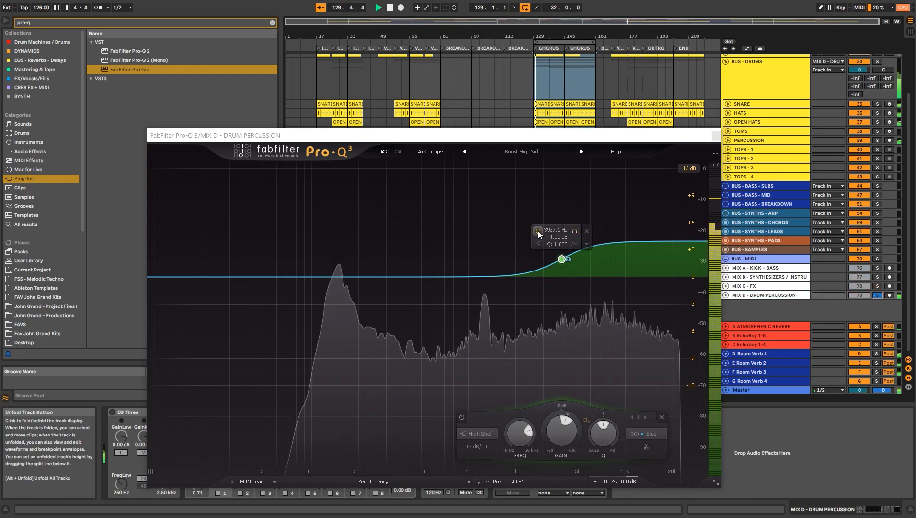
click(538, 232)
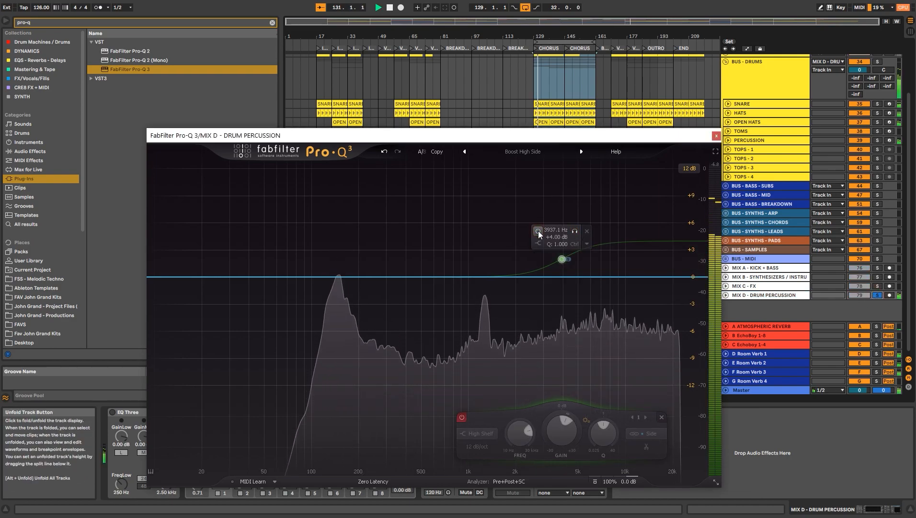
click(538, 232)
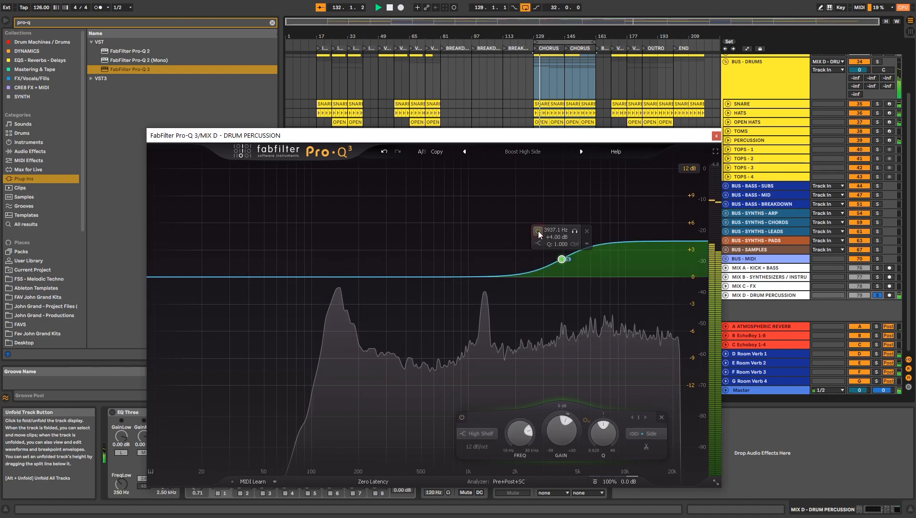
Set the MIX D side high shelf to about 2373 Hz and +5.36 dB, and close its equalizer window.
double_click(556, 237)
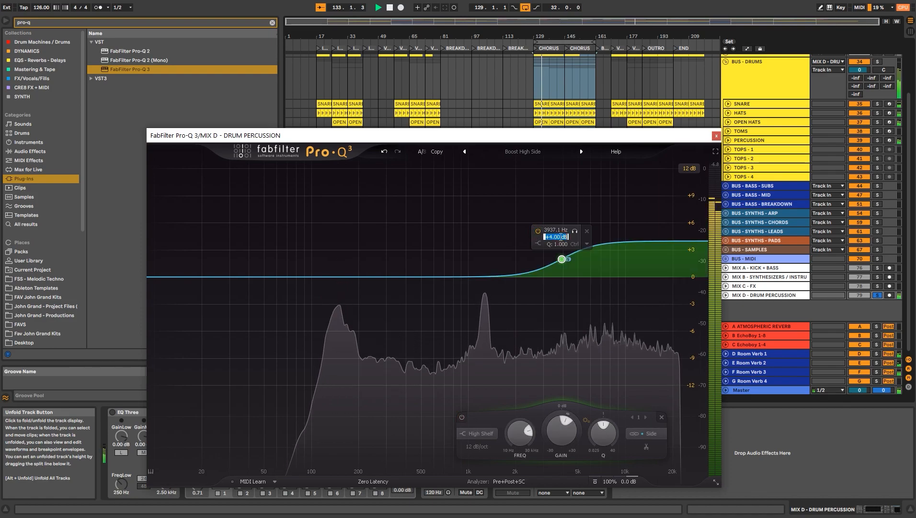
text(6)
key(Return)
drag(562, 253, 527, 256)
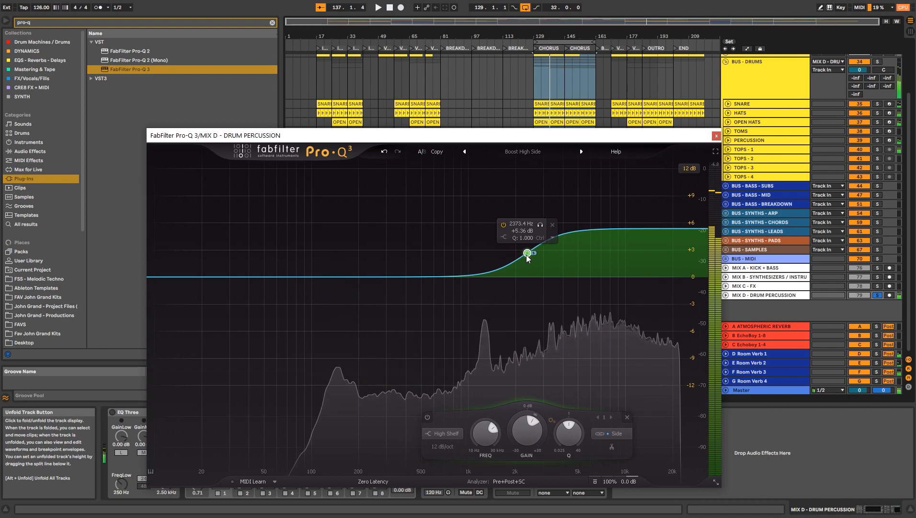
click(716, 136)
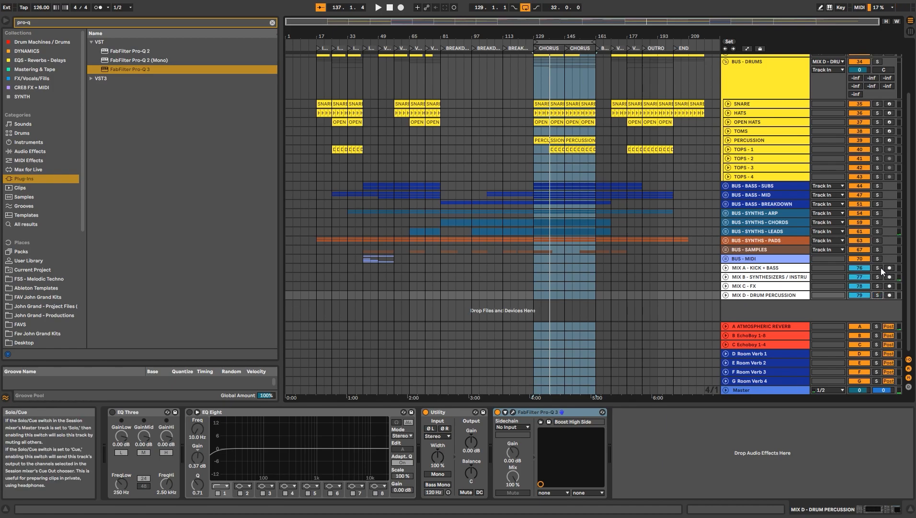
Select MIX A - KICK + BASS and solo it.
click(781, 269)
click(688, 425)
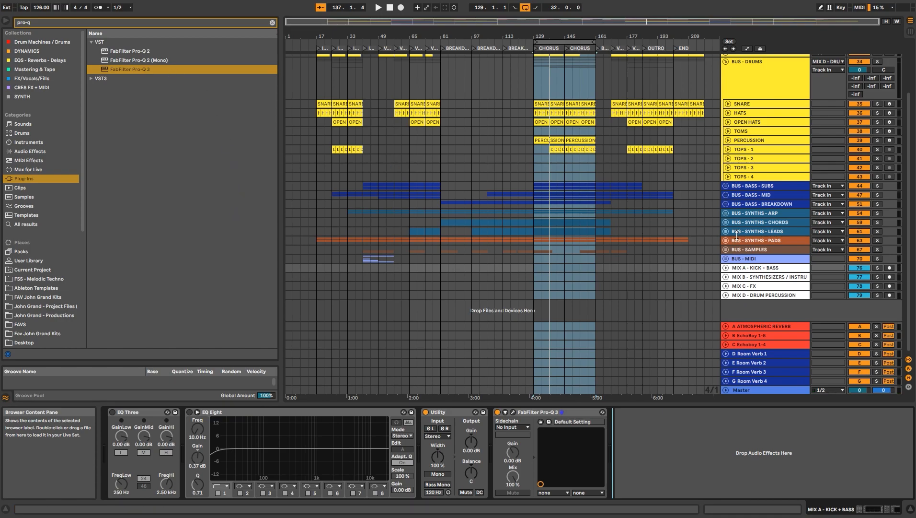
click(762, 269)
click(878, 268)
click(796, 269)
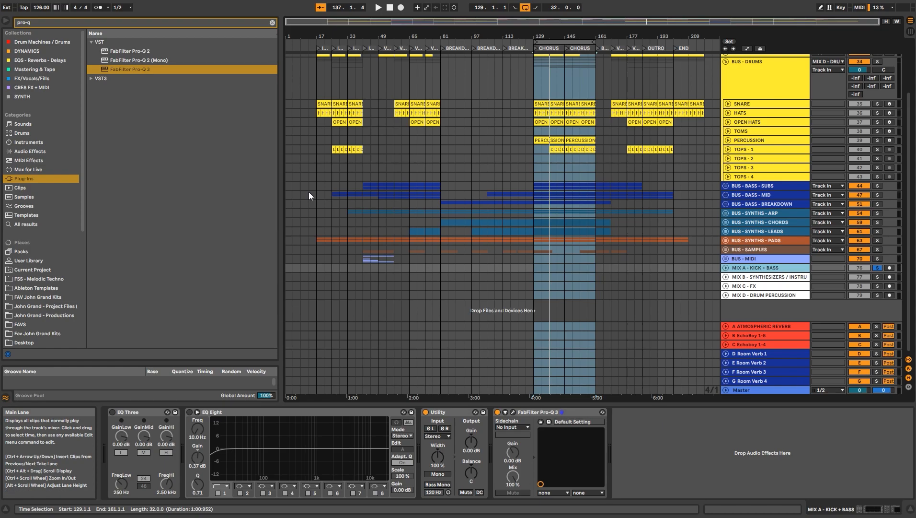
Add Pro-Q 3 with the Cut Low Side preset to MIX A - KICK + BASS and move its low cut to about 143 Hz.
double_click(144, 69)
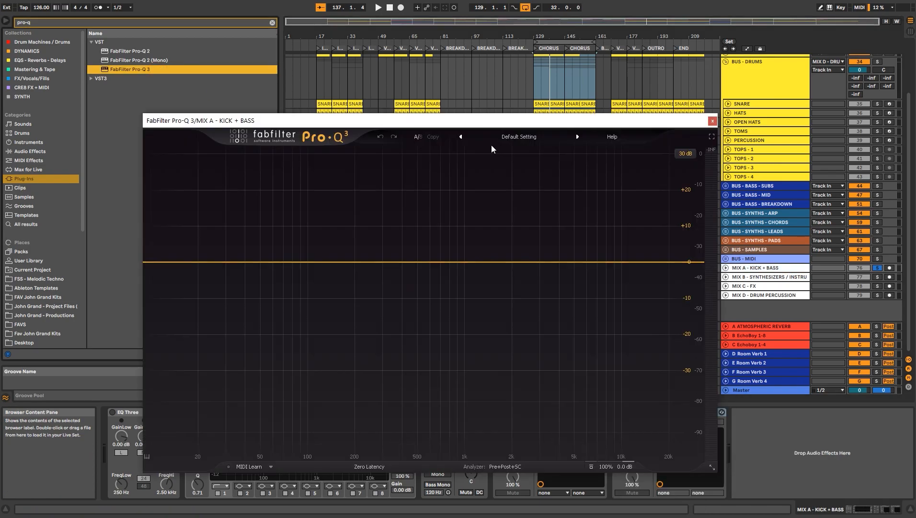
click(492, 138)
click(513, 168)
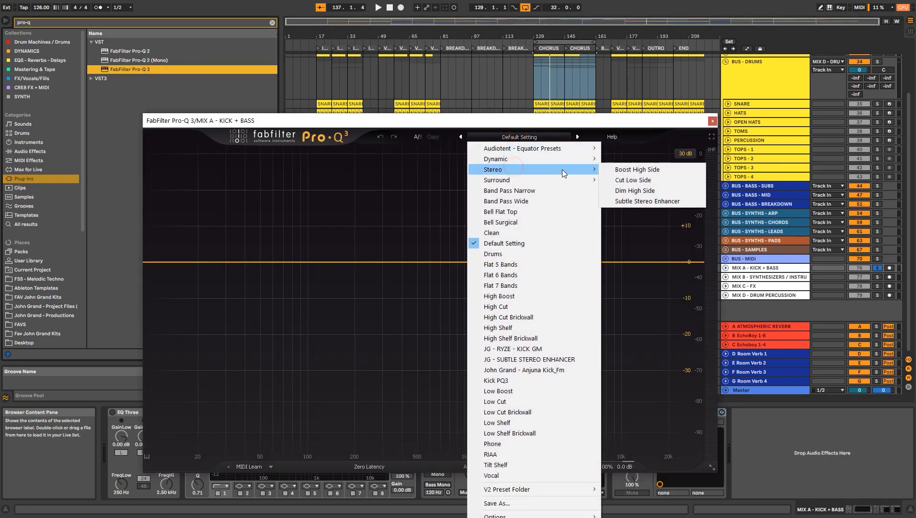
click(634, 180)
key(space)
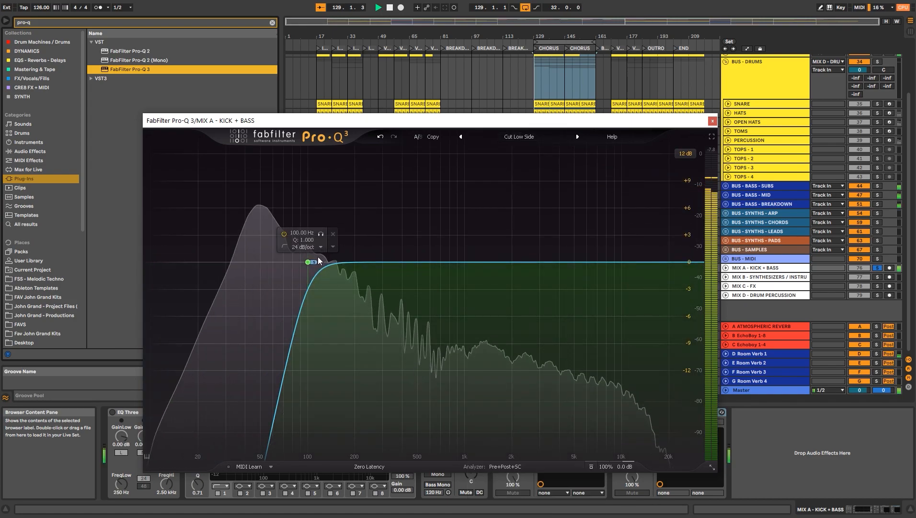
drag(309, 259, 333, 260)
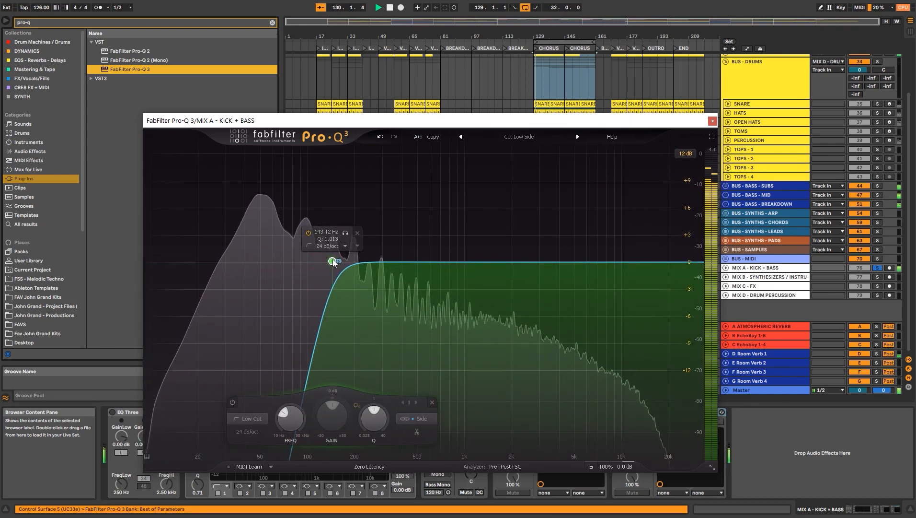
click(714, 120)
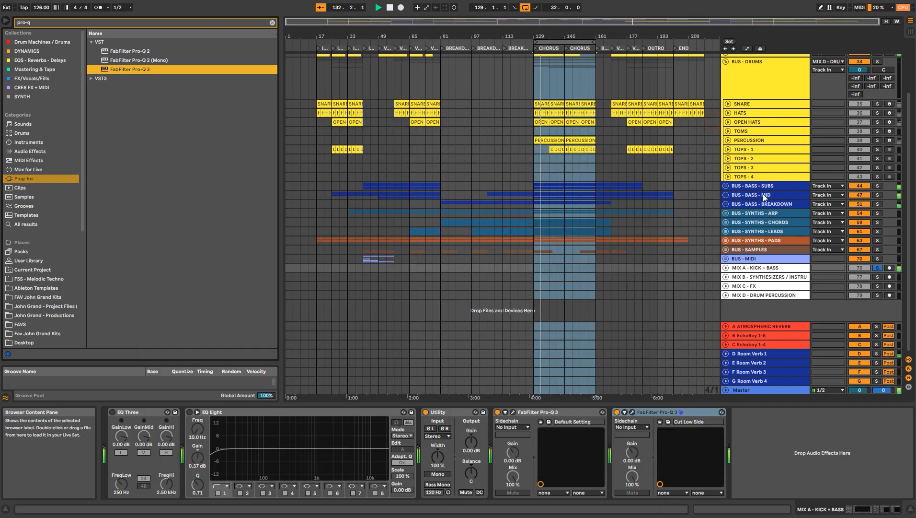
Add another Pro-Q 3 to MIX A - KICK + BASS and audition a bell band at about 4465 Hz.
double_click(199, 70)
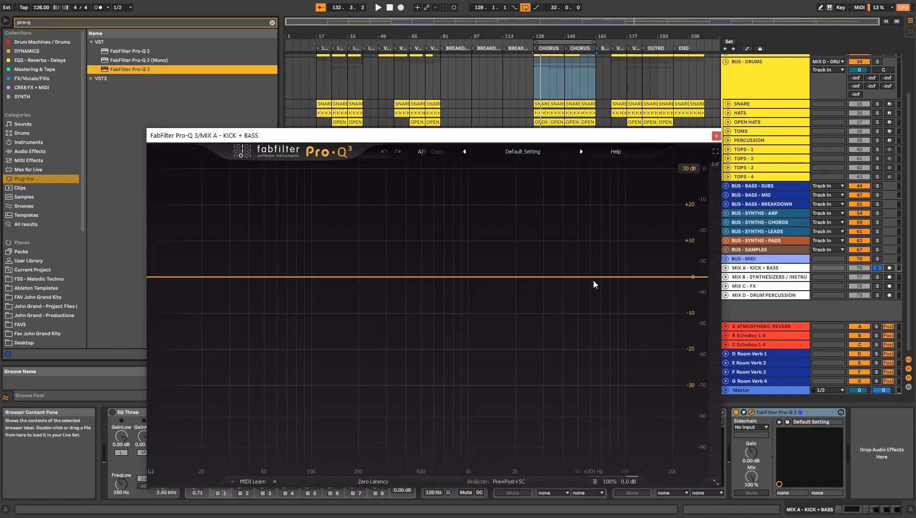
key(space)
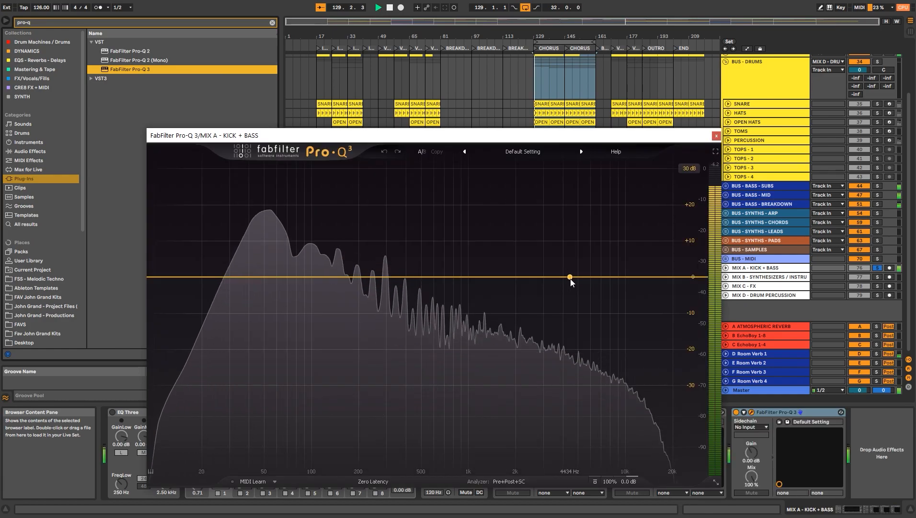
click(571, 277)
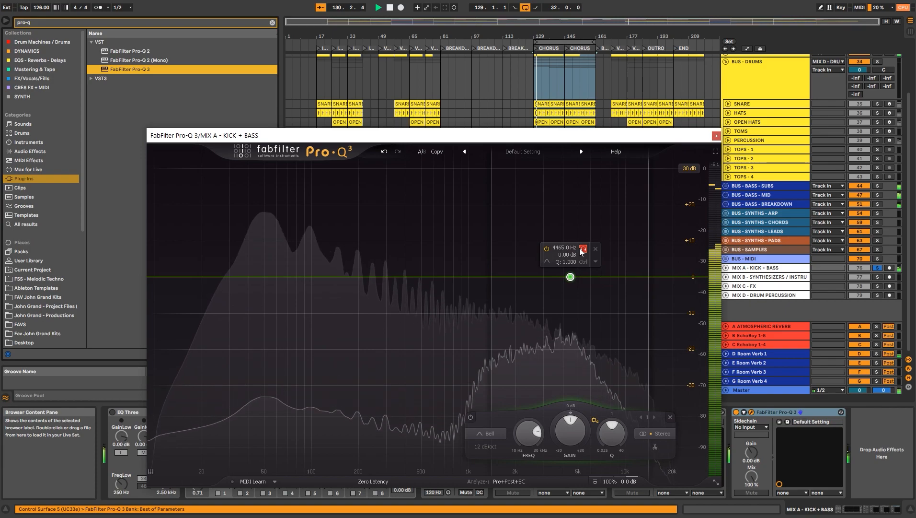
drag(580, 249, 580, 249)
click(717, 136)
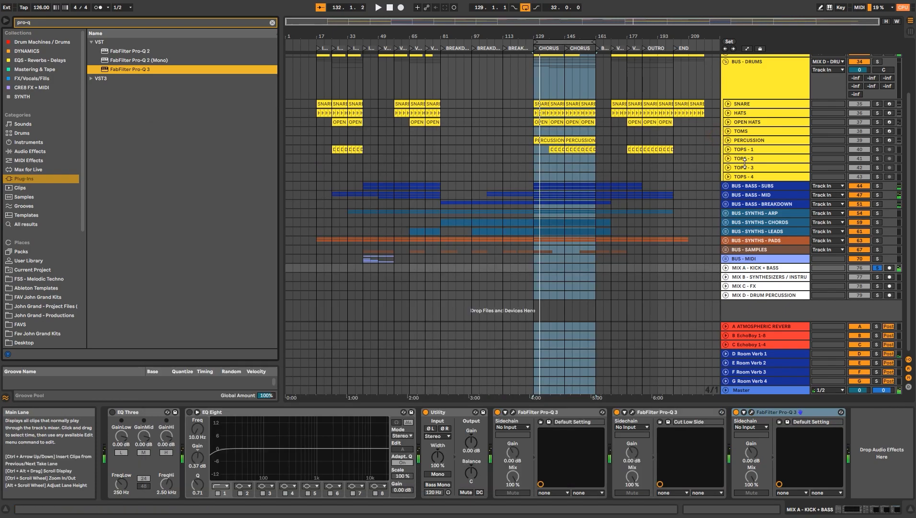
Add Pro-Q 3 to BUS - BASS - MID and place a bell band at about 6083 Hz during playback.
click(755, 195)
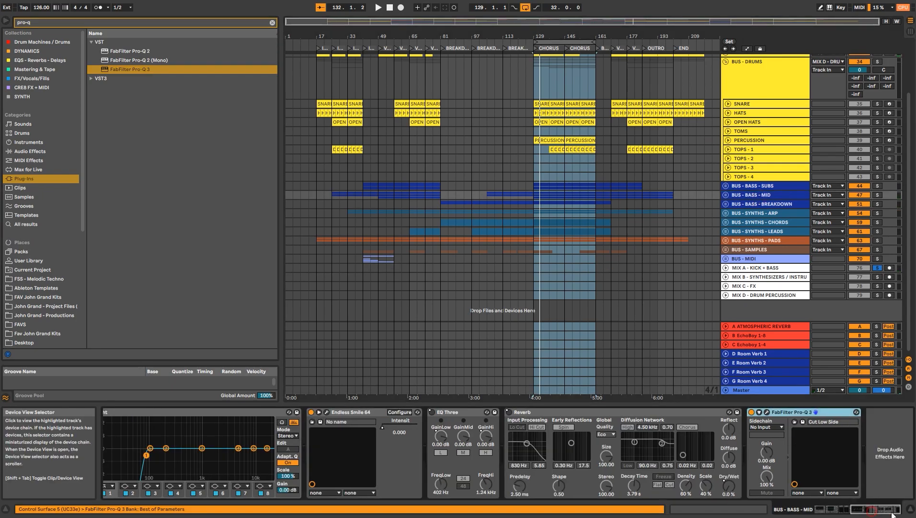
double_click(192, 71)
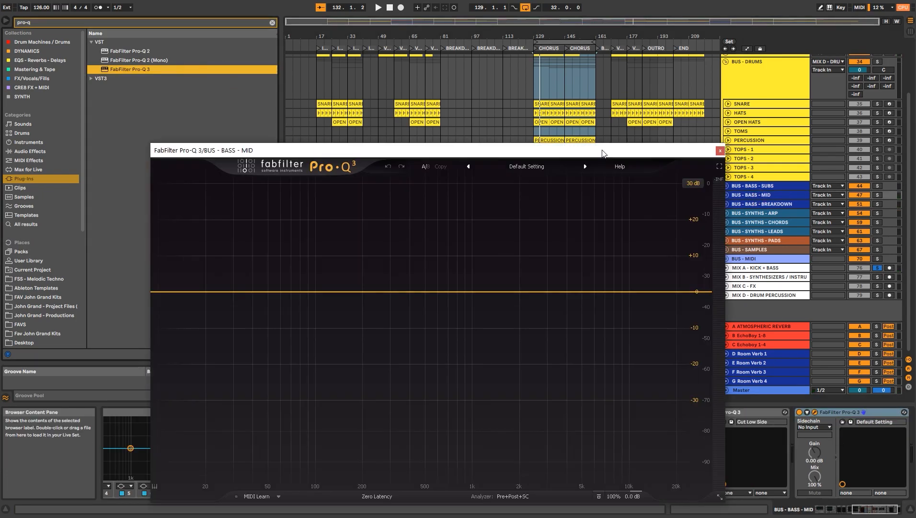
drag(602, 154, 613, 110)
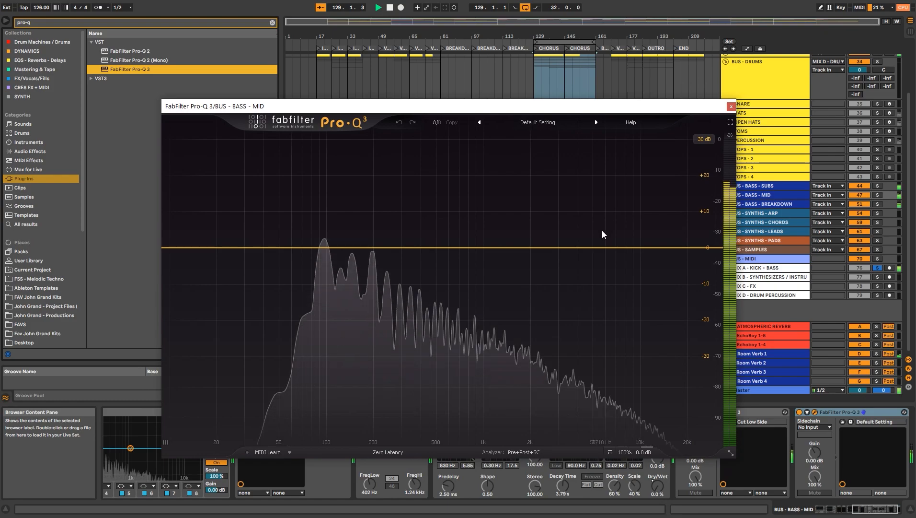
click(606, 249)
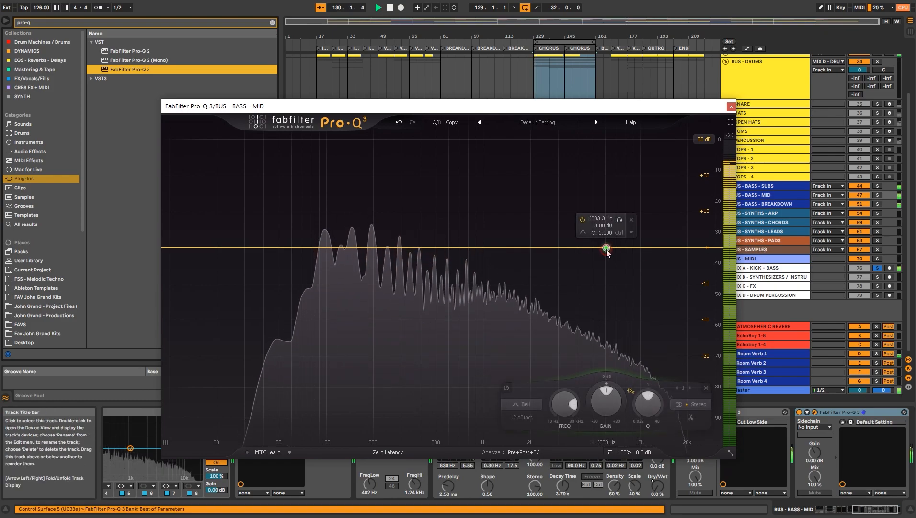
Solo BUS - BASS - MID, audition the bell band, and set it to about 5956 Hz with -3 dB gain.
click(878, 195)
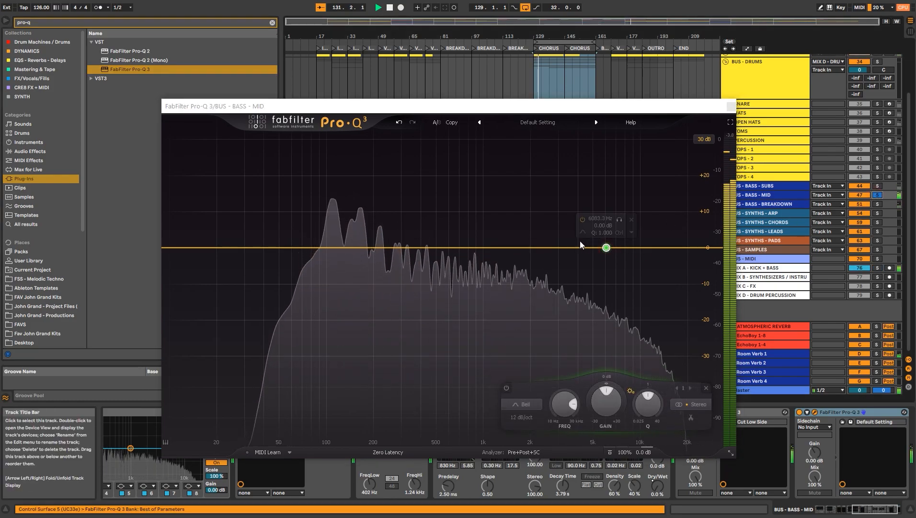
click(619, 219)
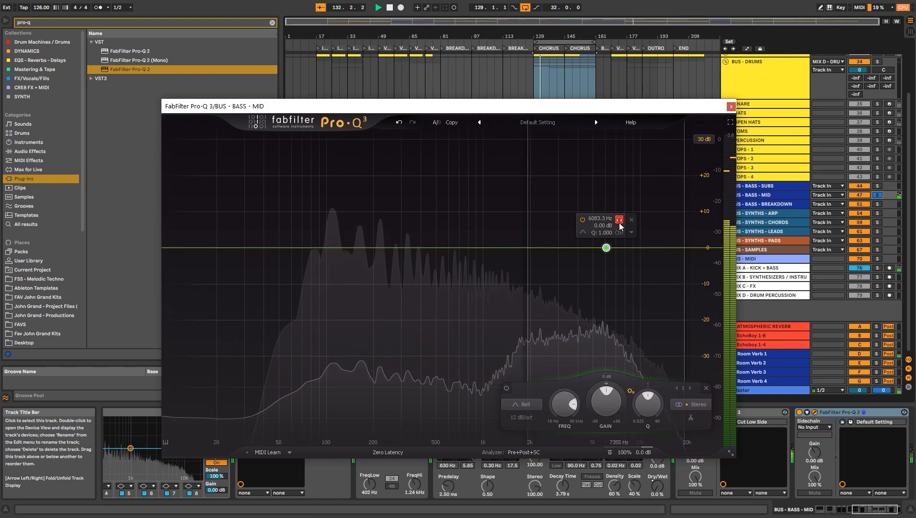
drag(620, 226, 605, 259)
double_click(599, 281)
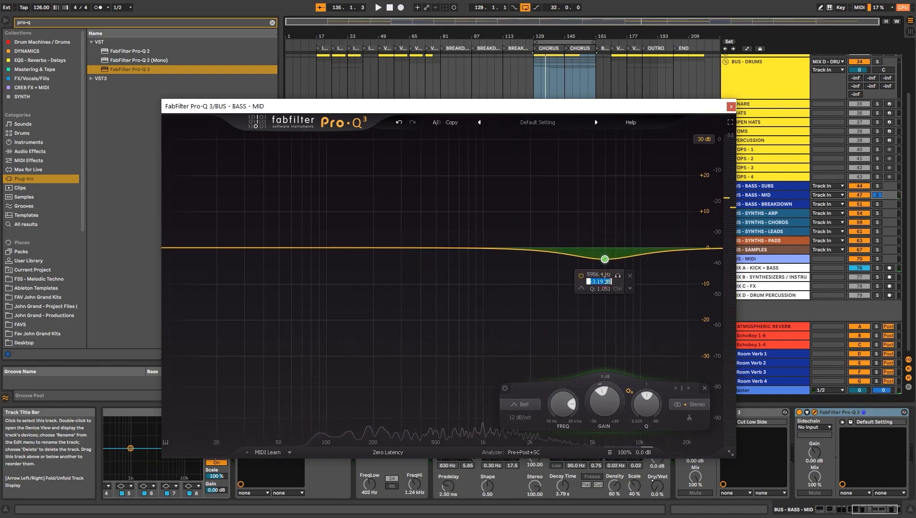
key(space)
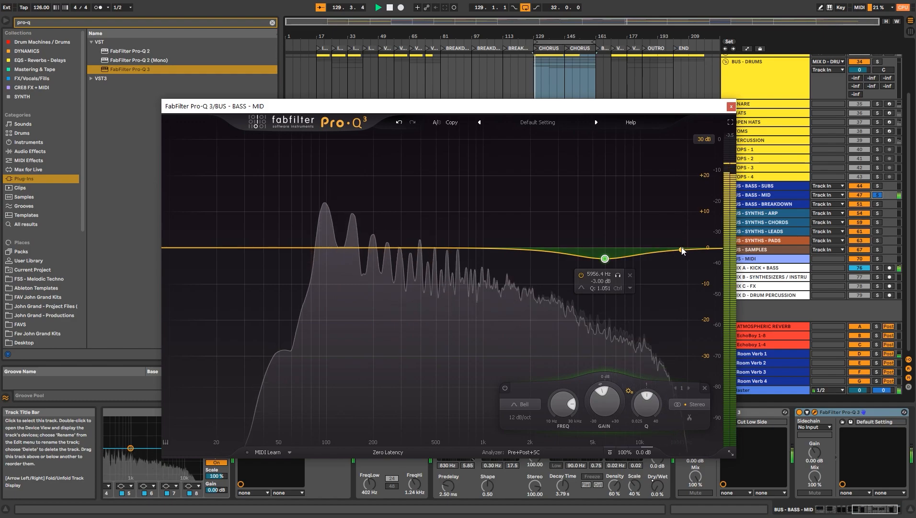
Add a high cut above 10 kHz and a 96 dB/oct low cut just below 100 Hz on BUS - BASS - MID.
mouse_move(690, 254)
mouse_down()
mouse_move(639, 250)
mouse_move(656, 252)
mouse_up()
mouse_move(297, 250)
mouse_down()
mouse_move(187, 247)
mouse_move(312, 254)
mouse_up()
key(space)
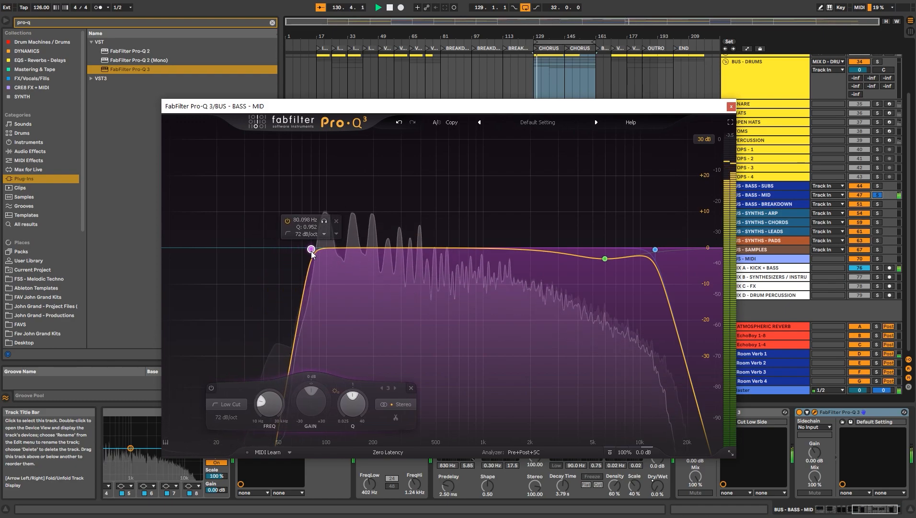
alt+shift+click(312, 252)
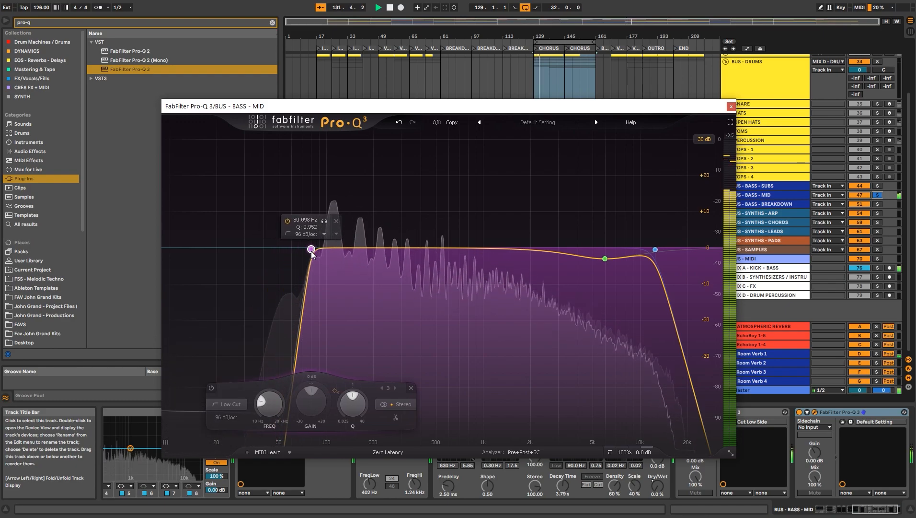
drag(311, 251, 323, 251)
Take BUS - BASS - MID out of solo and close its equalizer window.
click(877, 186)
click(880, 195)
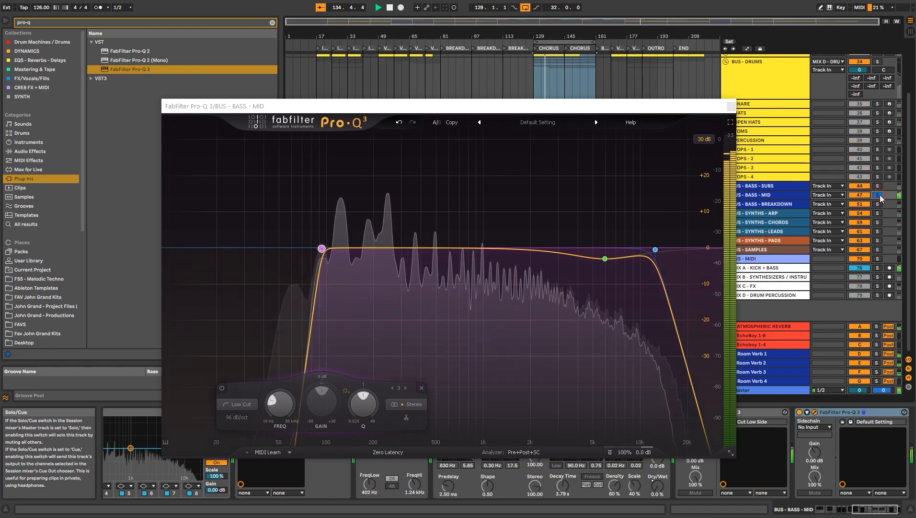
click(880, 194)
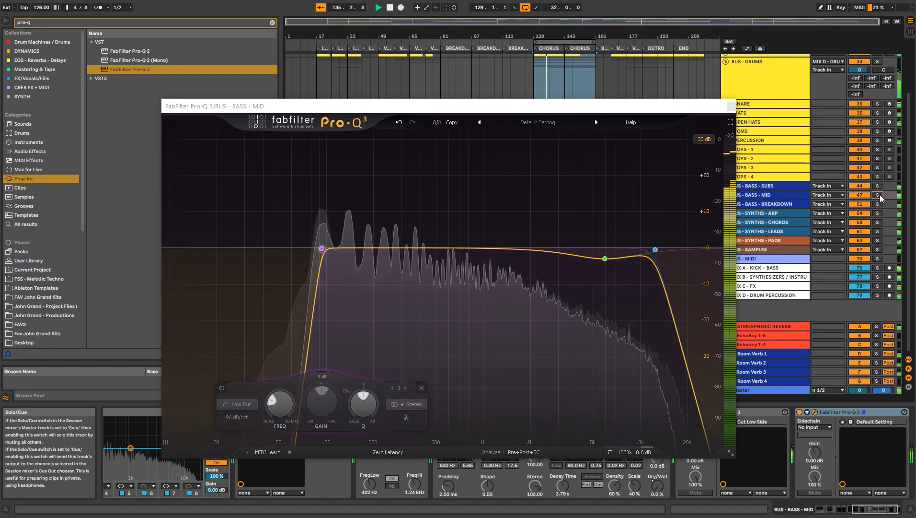
click(732, 106)
Fold the BUS - DRUMS group, select BUS - FX, and stop playback.
click(747, 87)
click(725, 61)
click(741, 85)
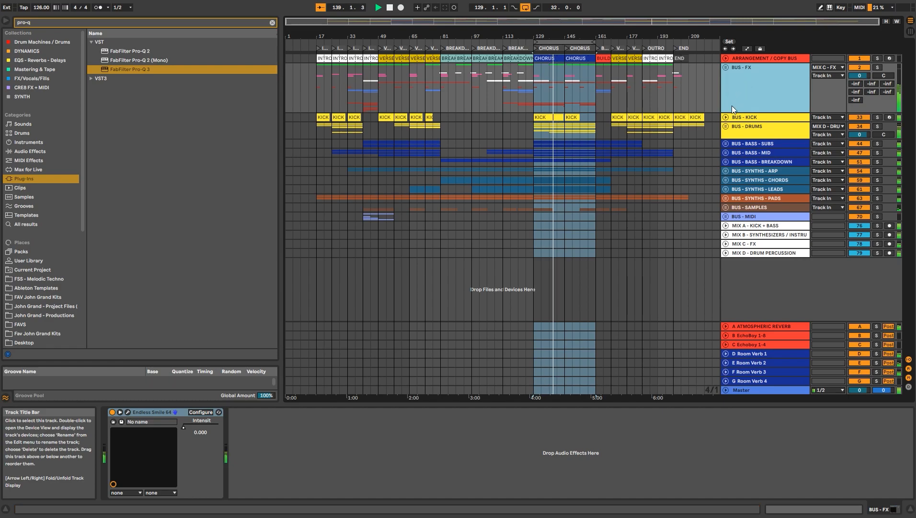
key(space)
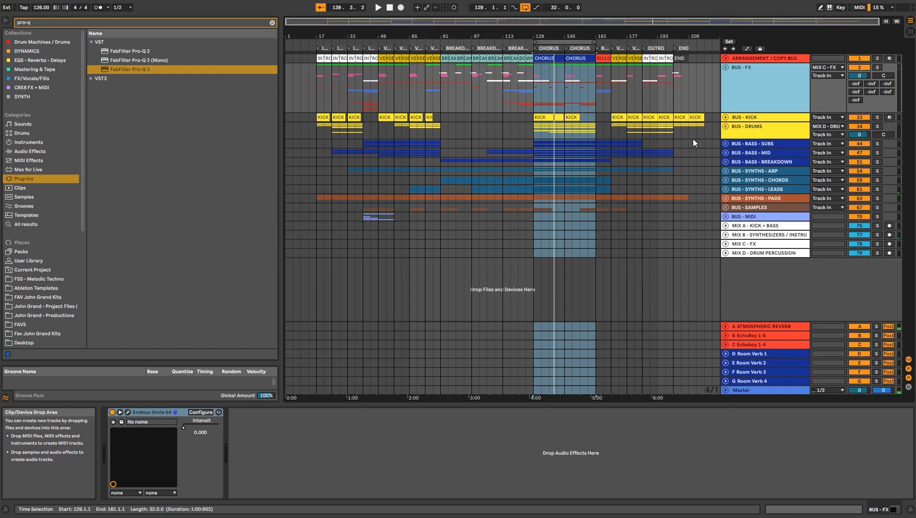
Solo the A ATMOSPHERIC REVERB return during playback and add Pro-Q 3 to it.
click(774, 152)
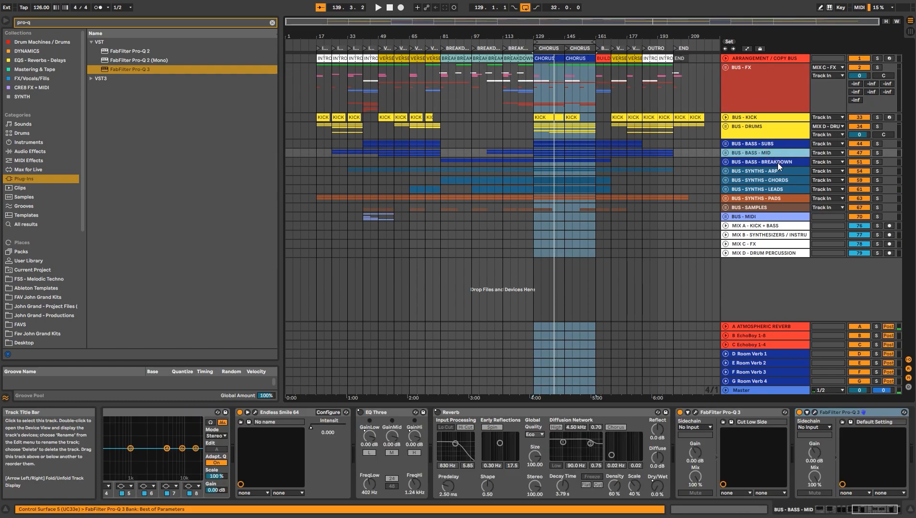
click(768, 326)
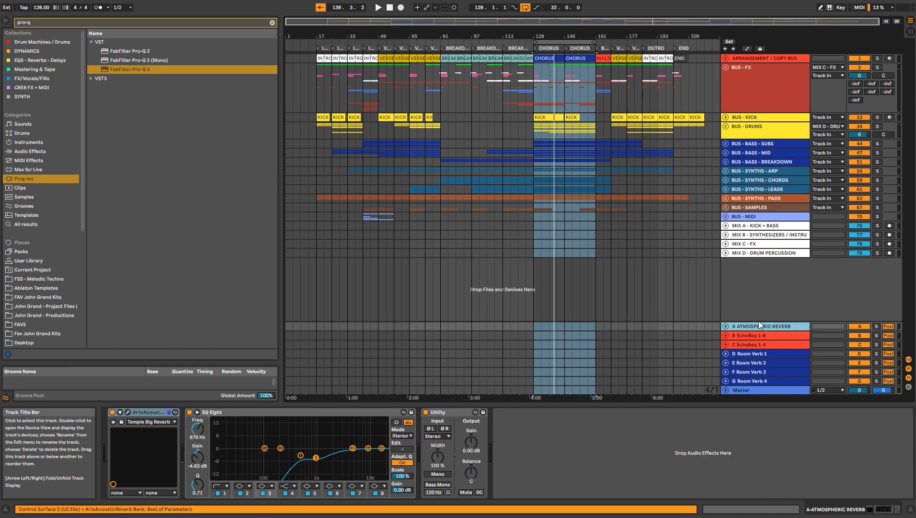
click(878, 327)
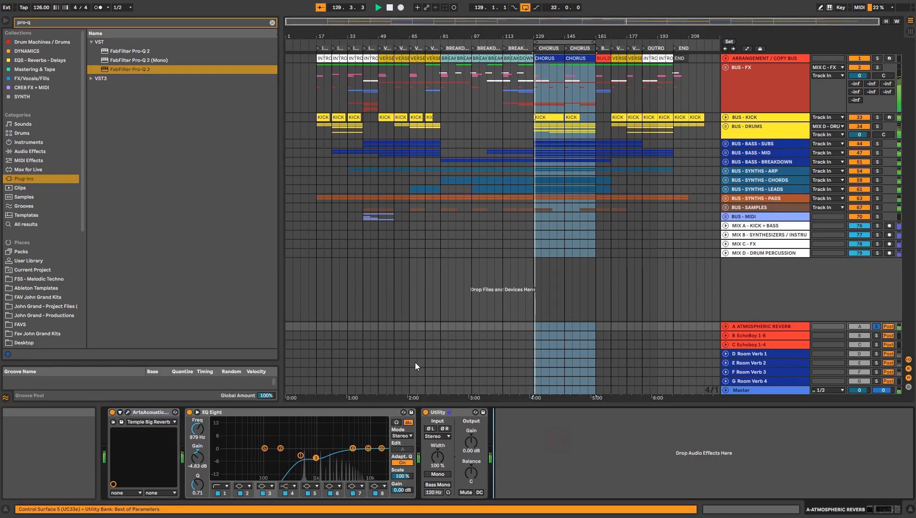
double_click(130, 69)
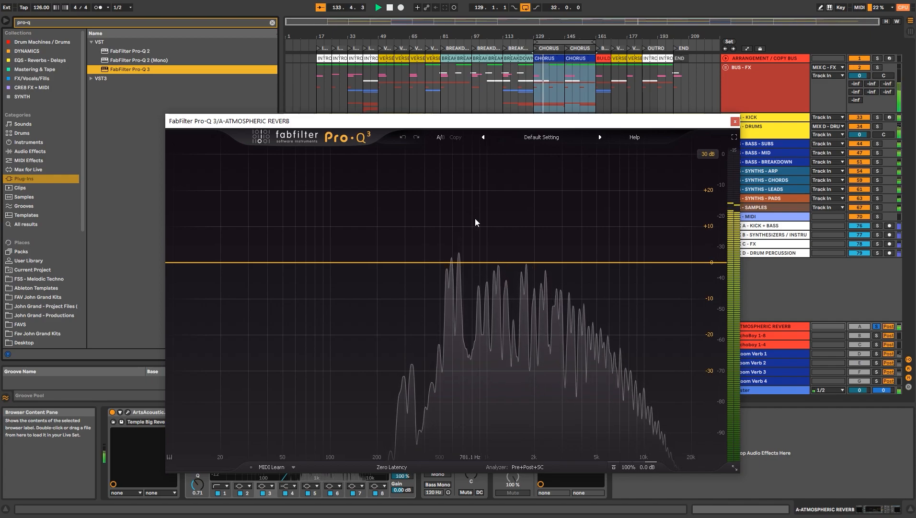
Cut the A ATMOSPHERIC REVERB return by about 4.7 dB near 985 Hz and 2.8 dB near 292 Hz, and audition the result.
drag(486, 264, 486, 278)
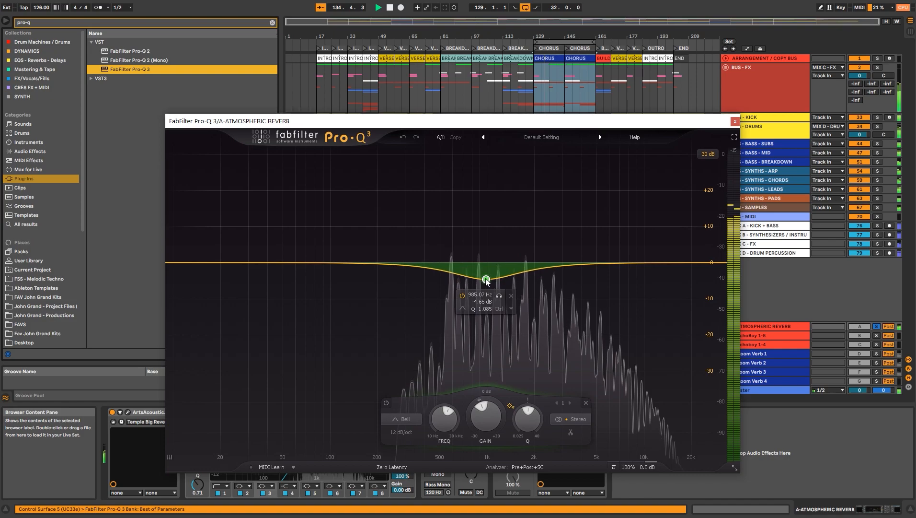
drag(415, 266, 404, 275)
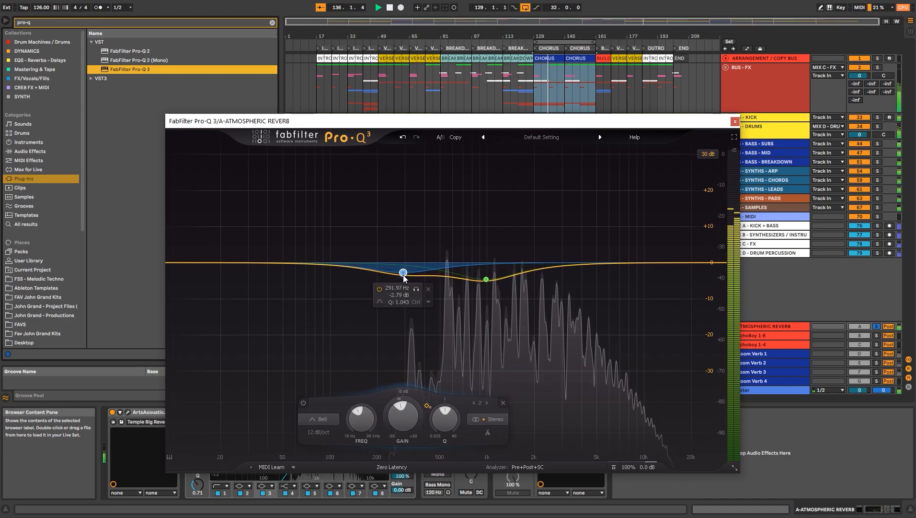
click(735, 122)
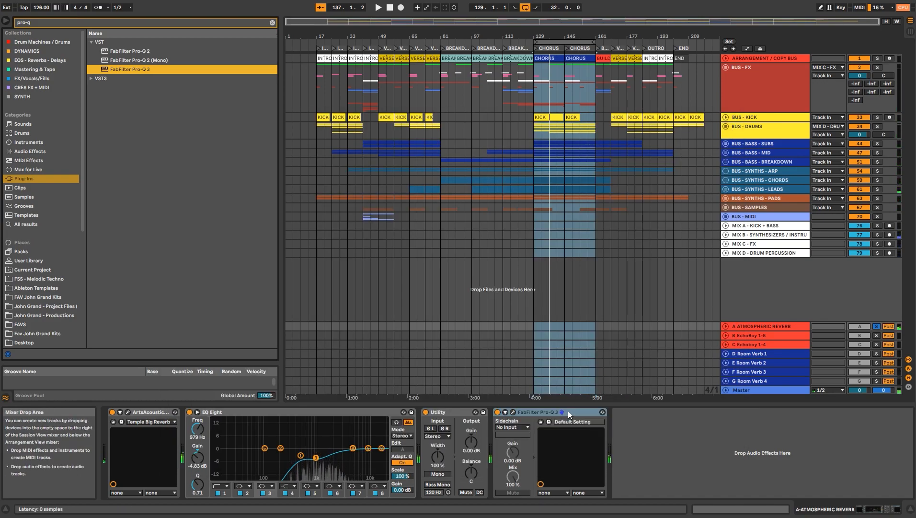
click(513, 412)
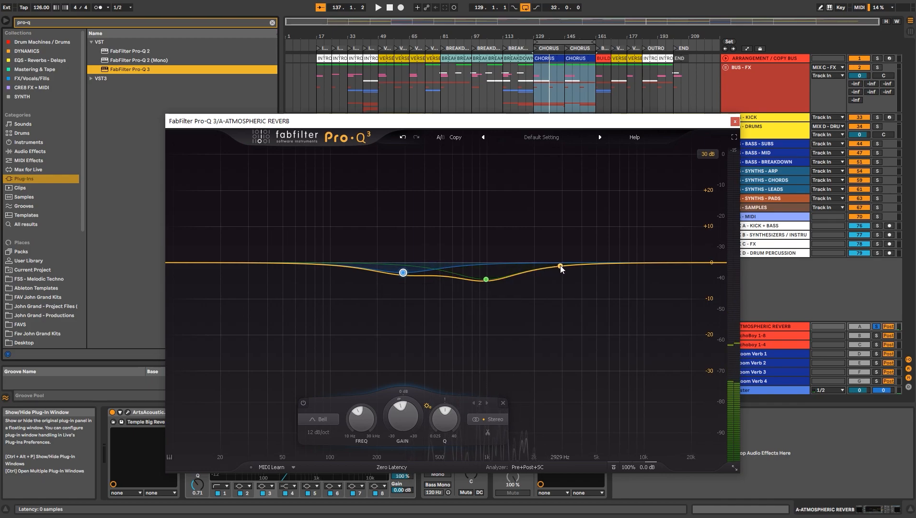
key(space)
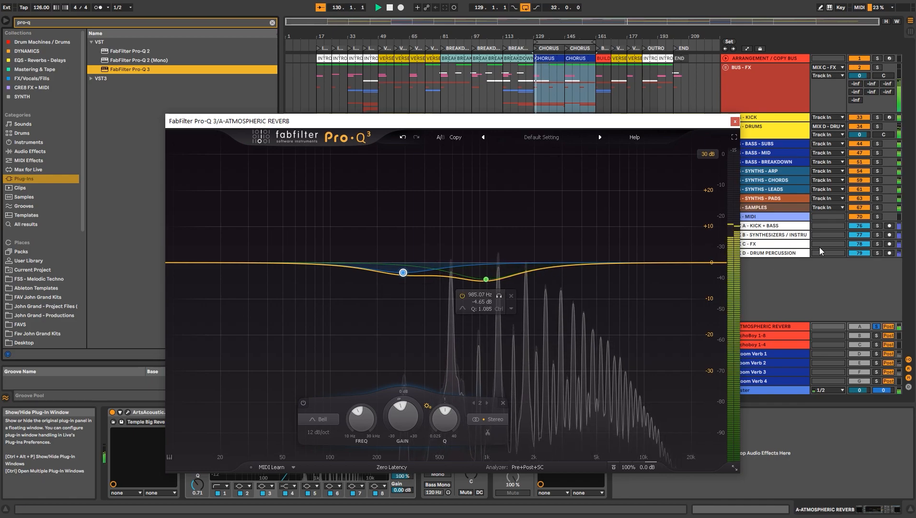
key(space)
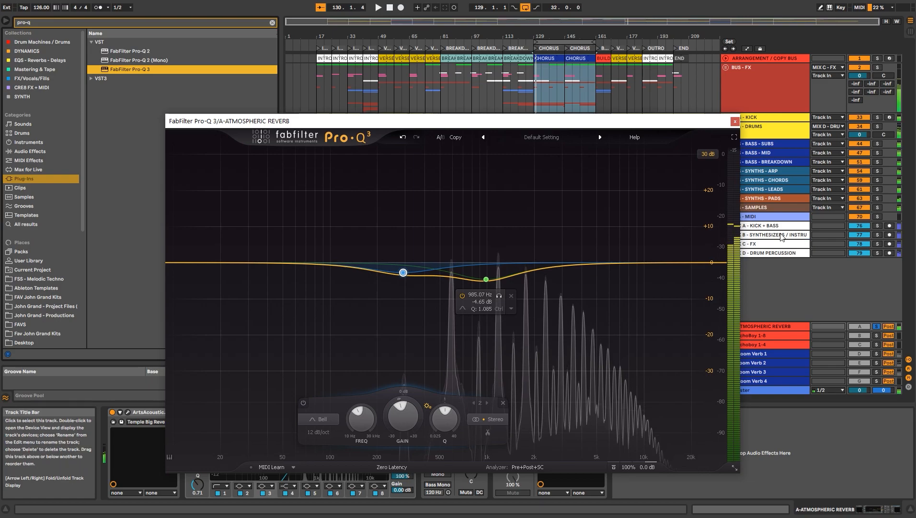
click(735, 122)
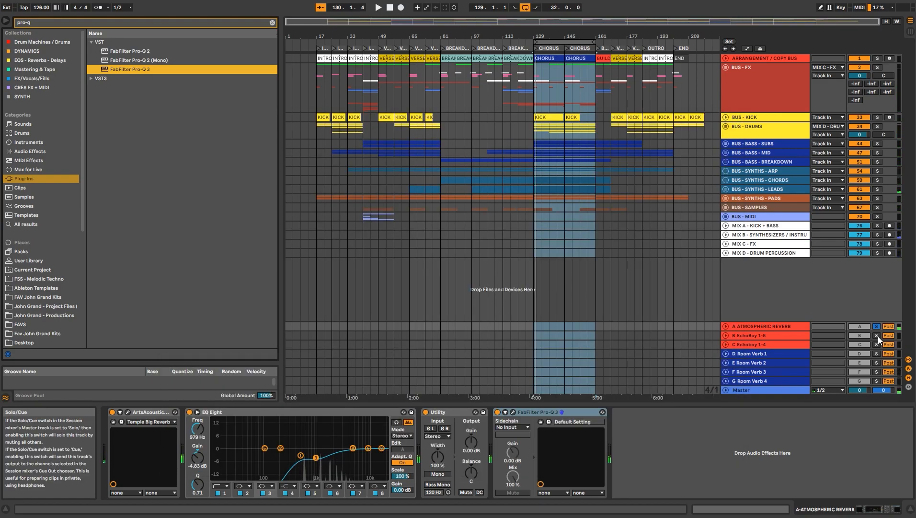
Solo the D Room Verb 1 return and add Pro-Q 3 with a 96 dB/oct low cut at about 334 Hz.
click(784, 339)
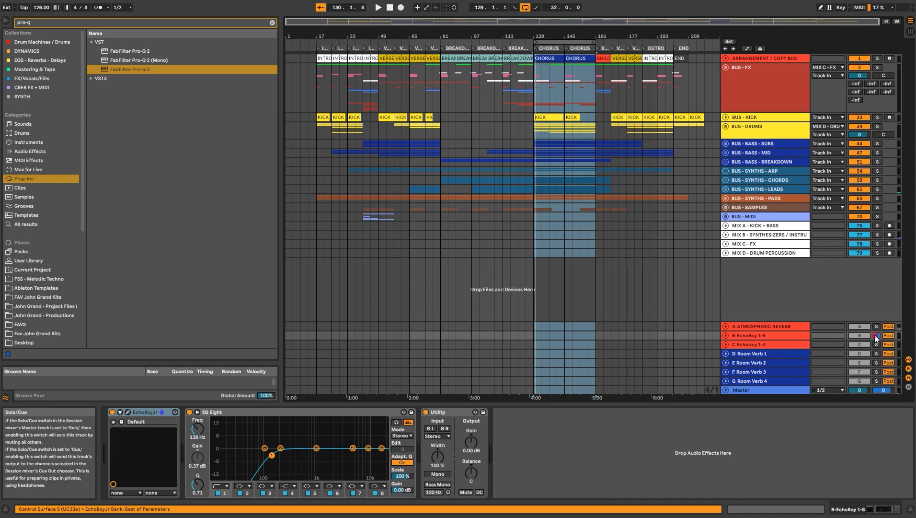
click(877, 353)
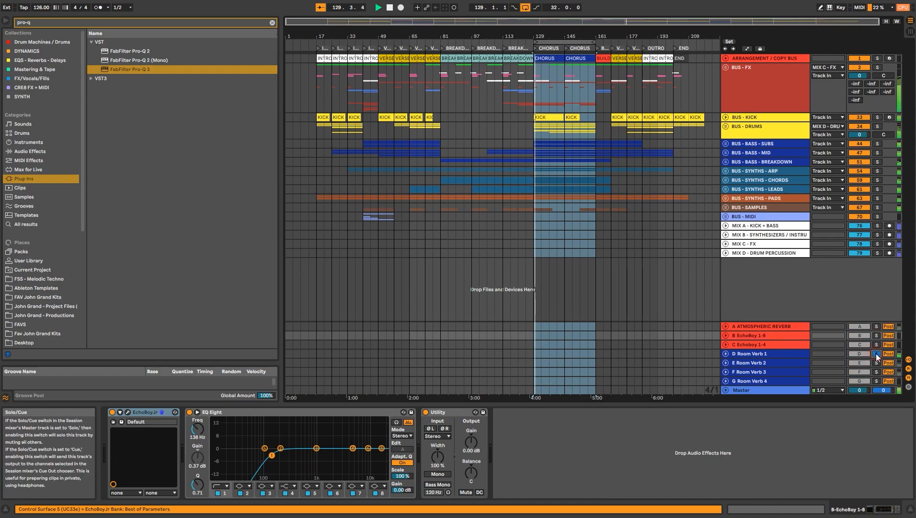
click(791, 355)
click(662, 440)
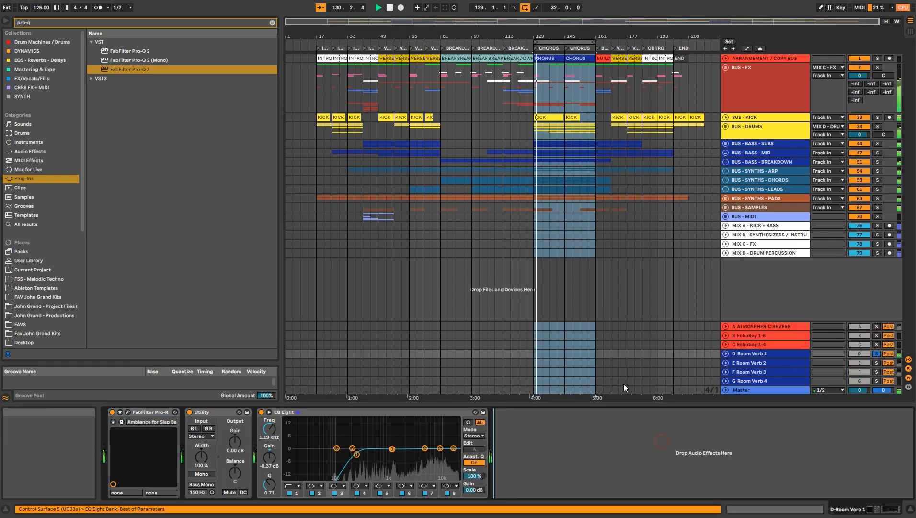
double_click(201, 69)
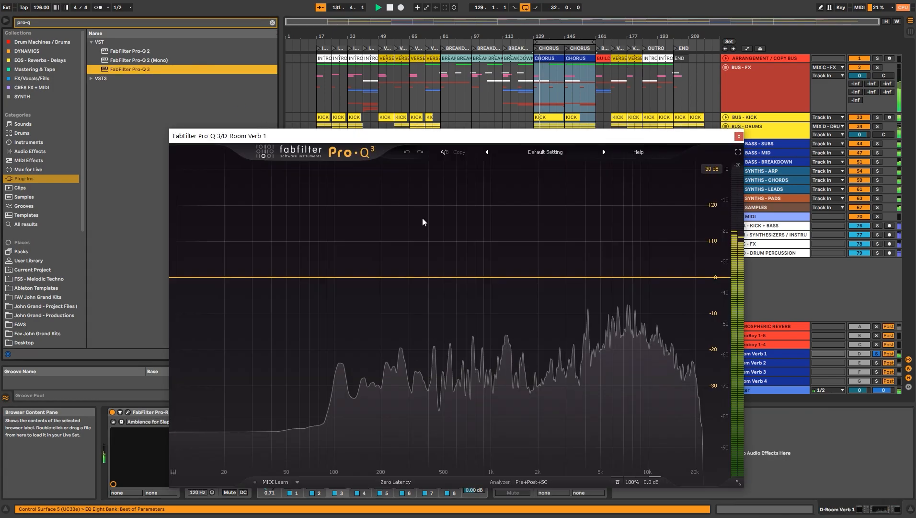
drag(222, 280, 417, 295)
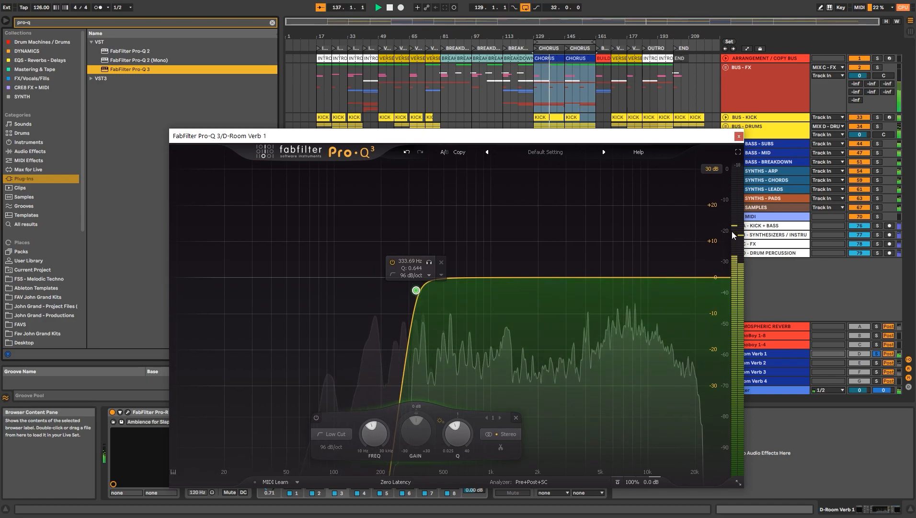
click(739, 136)
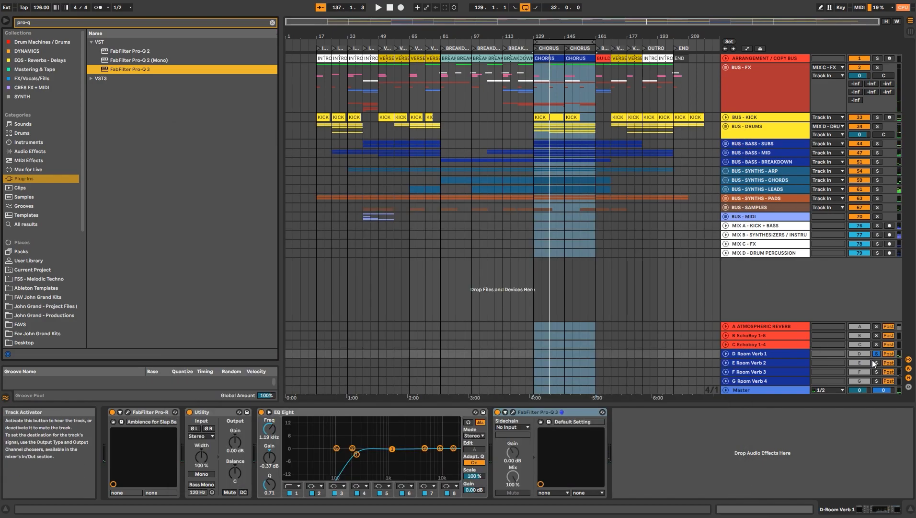
Add Pro-Q 3 to E Room Verb 2 with a 96 dB/oct low cut near 95 Hz and a 5.2 dB bell boost near 7.5 kHz.
click(799, 363)
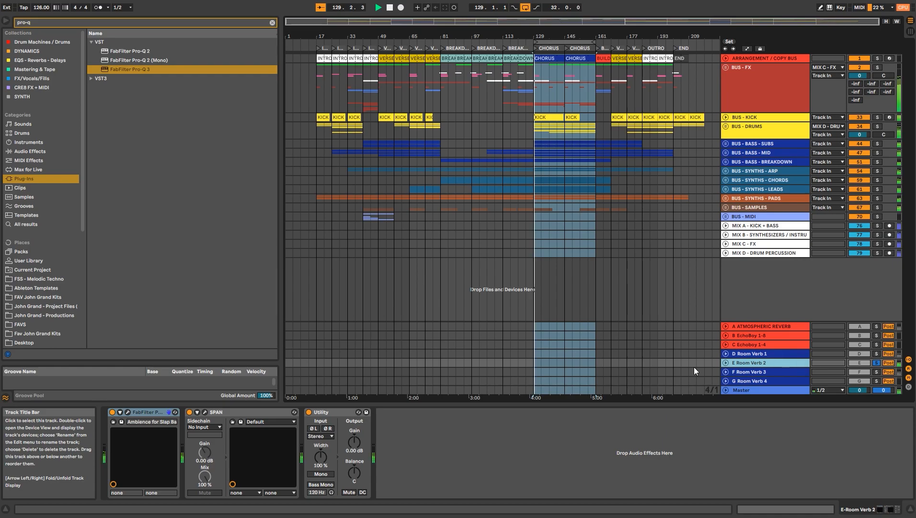
double_click(188, 68)
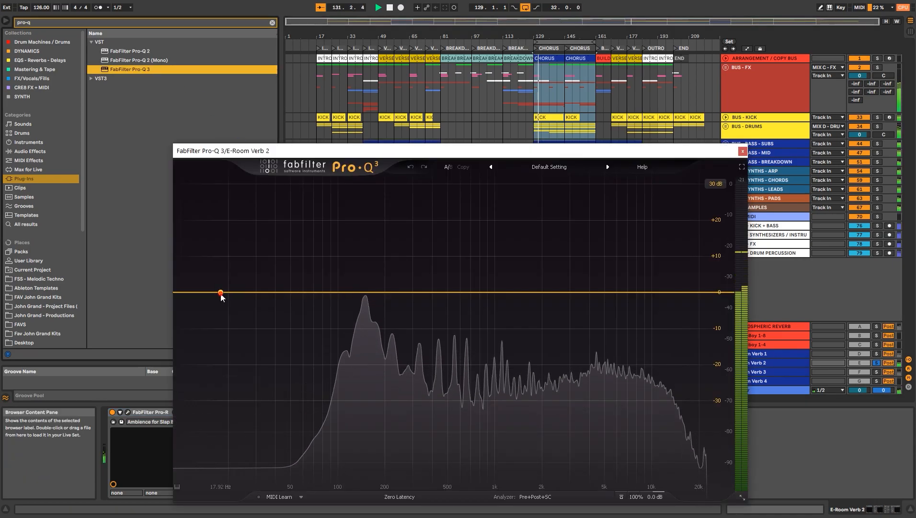
click(220, 293)
scroll(220, 294, up, 7)
drag(220, 294, 334, 294)
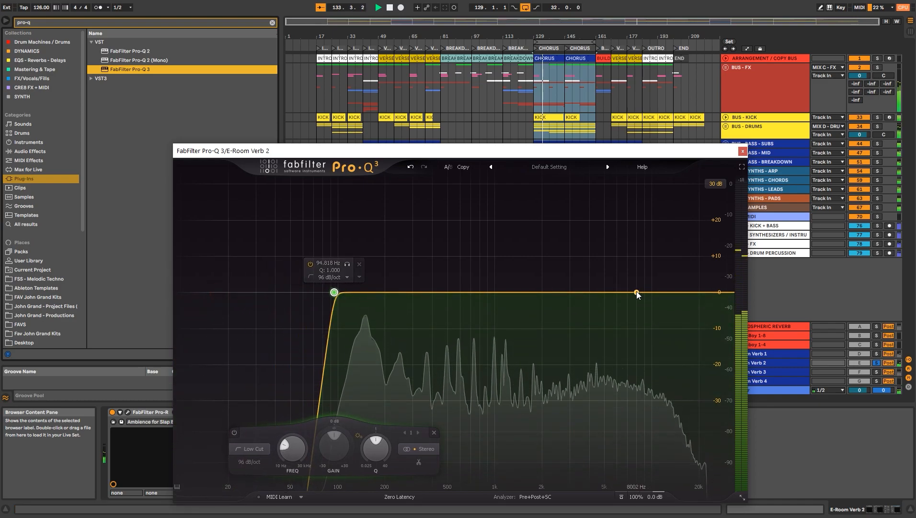
drag(633, 291, 632, 274)
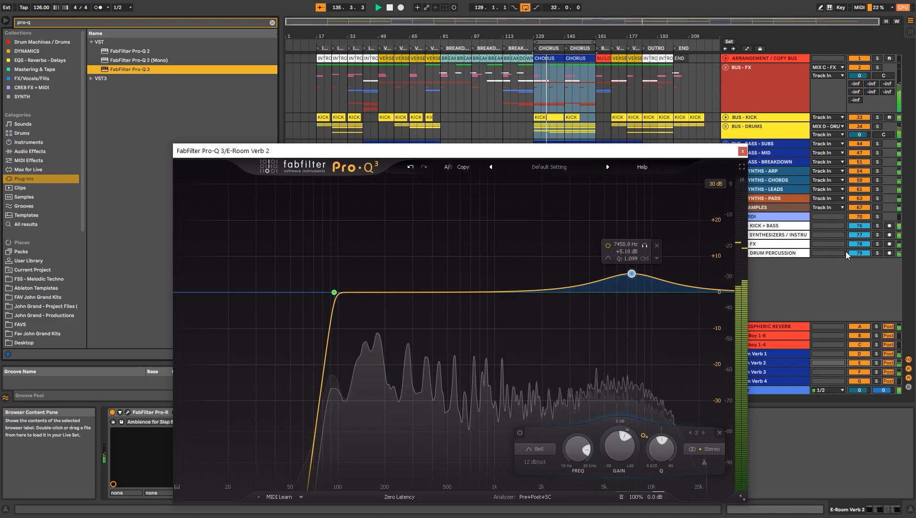
Audition the MIX B synthesizer bus against the room reverb returns in solo, clear the solos, and close the E Room Verb 2 equalizer.
click(878, 234)
ctrl+click(877, 364)
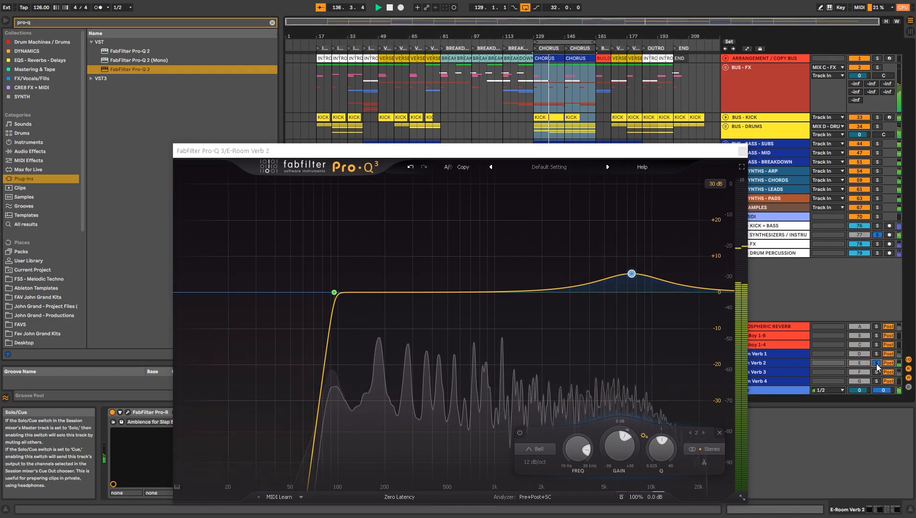
ctrl+click(877, 363)
ctrl+click(877, 372)
click(878, 372)
ctrl+click(877, 363)
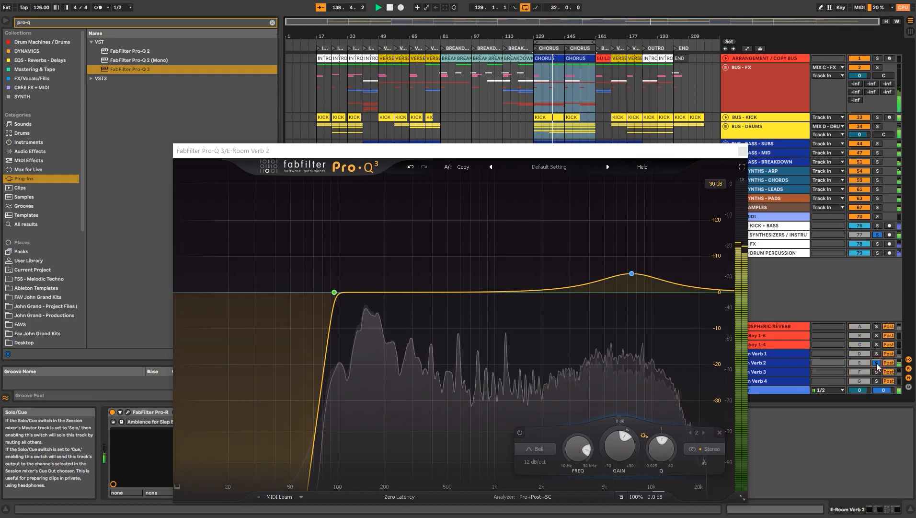
click(877, 363)
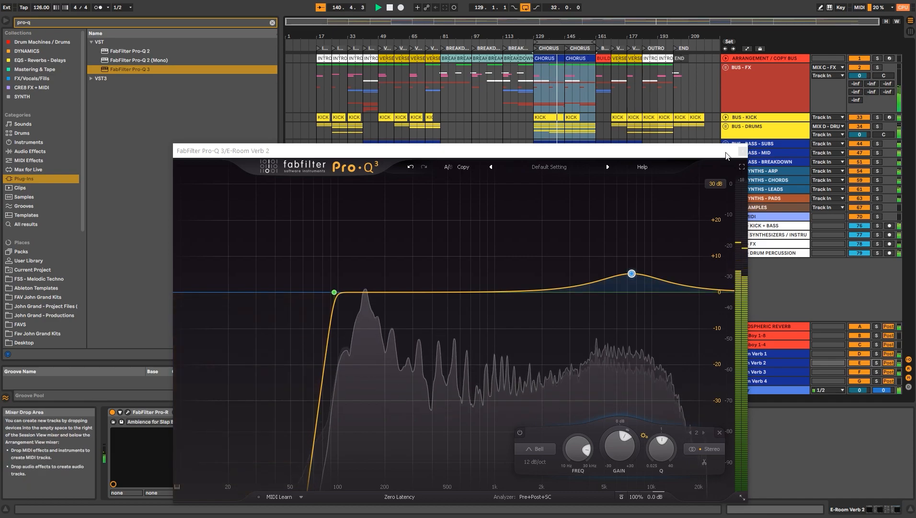
click(745, 152)
Compare the Master mix with the reference track in MetricAB by alternating A and B, and close the Master's plug-in windows.
click(759, 391)
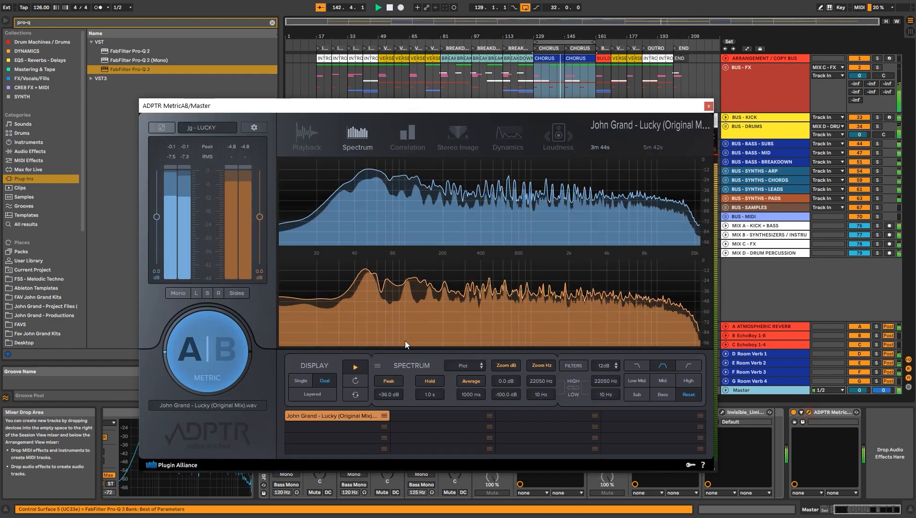
click(215, 350)
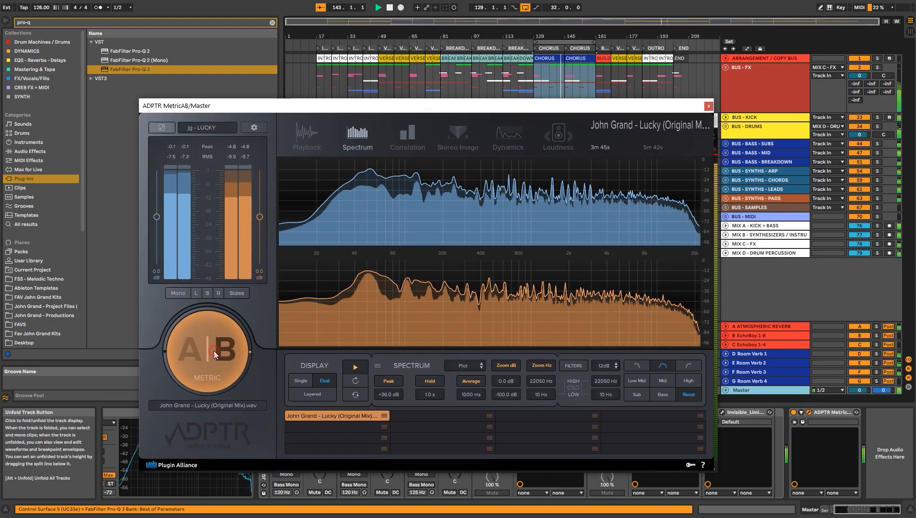
click(228, 350)
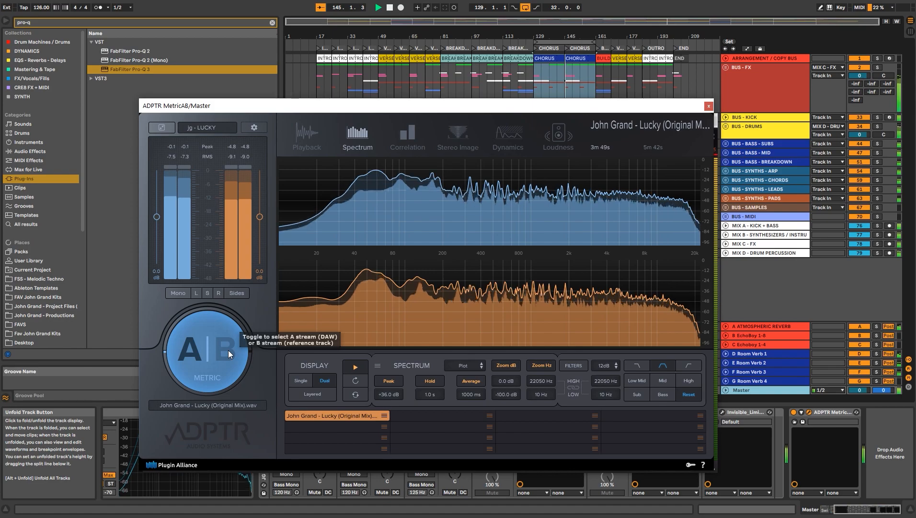
click(229, 350)
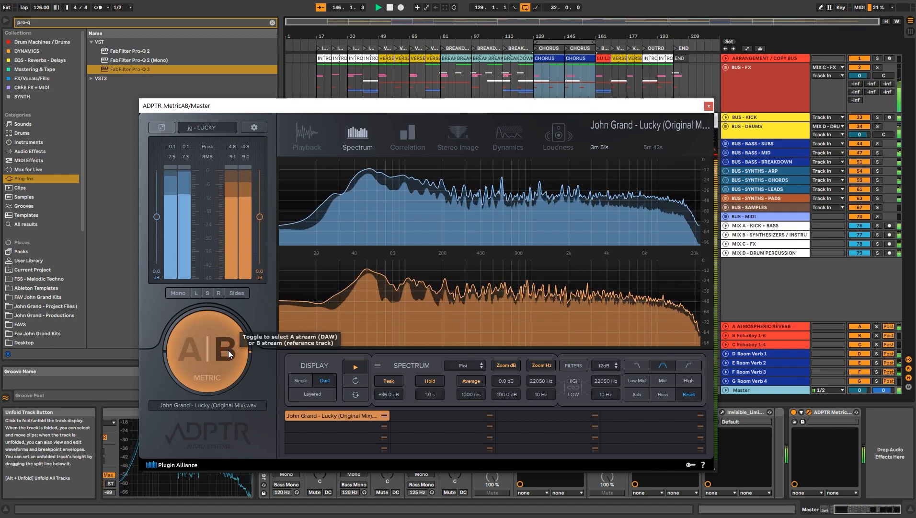
click(228, 350)
click(229, 351)
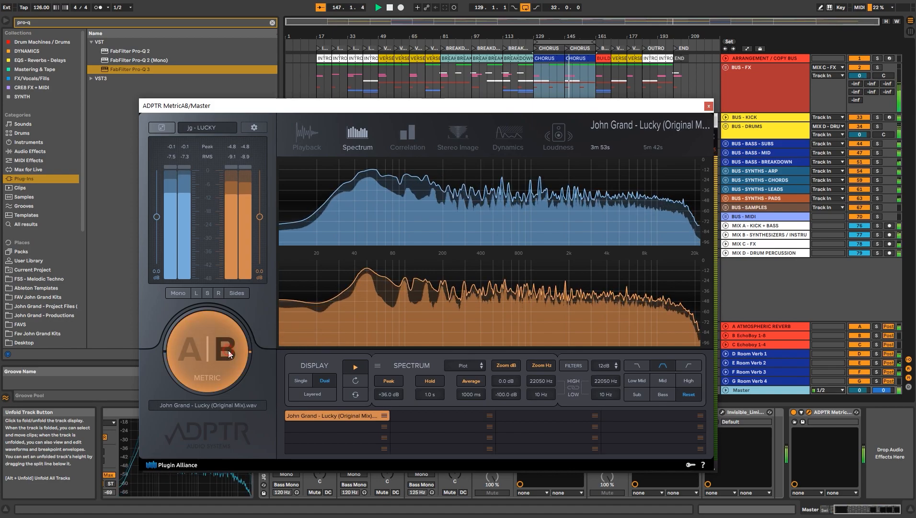
click(229, 351)
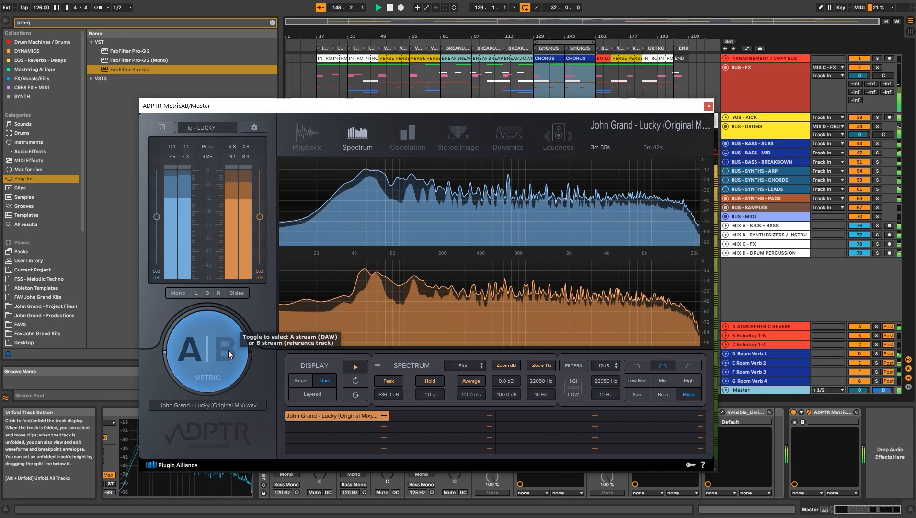
click(711, 105)
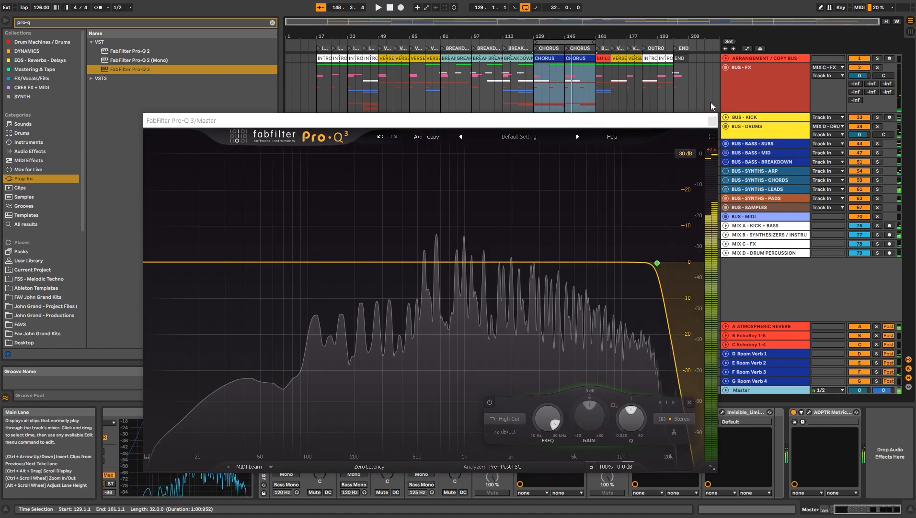
click(712, 118)
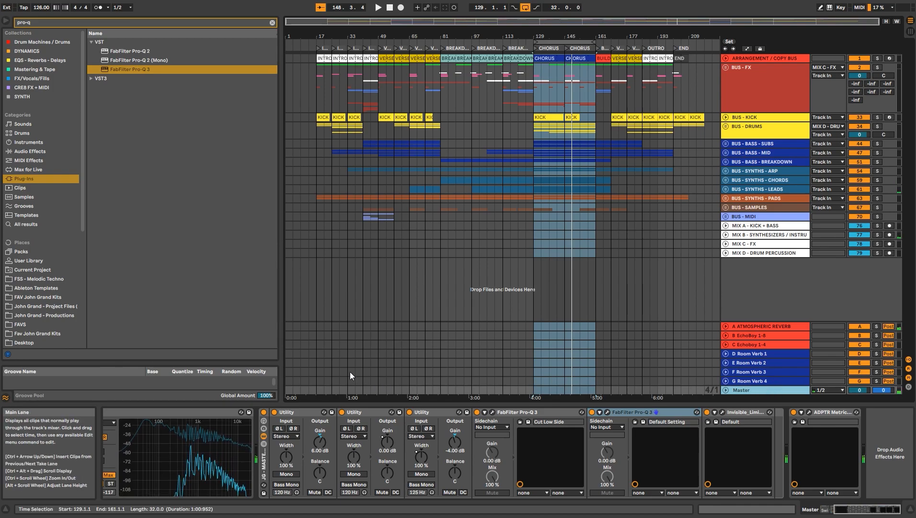
click(863, 510)
drag(862, 510, 825, 512)
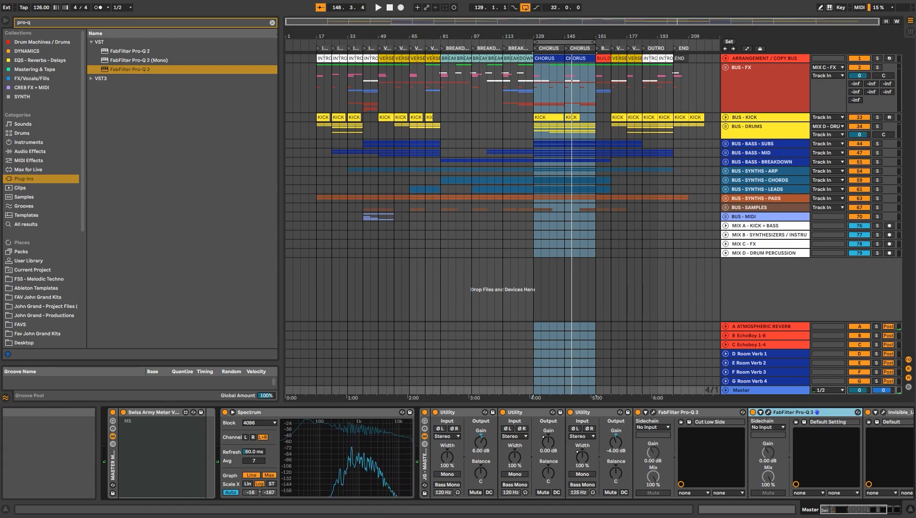
drag(181, 282, 154, 386)
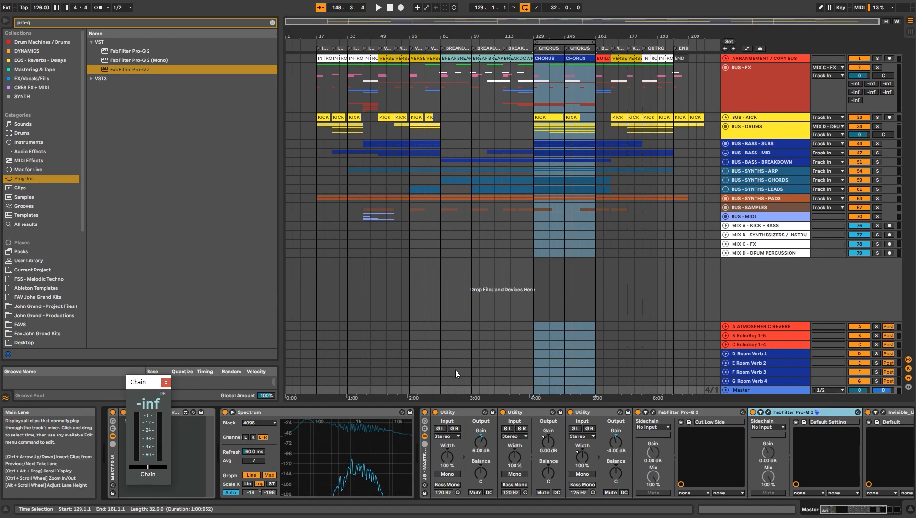
click(118, 474)
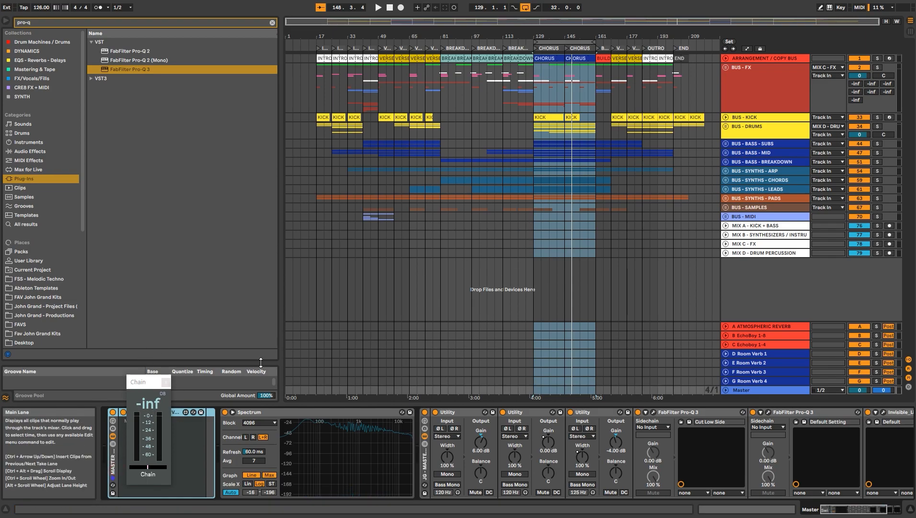
Move the Chain meter clear of the Master's first devices and play the looped chorus to check the Master level.
click(537, 221)
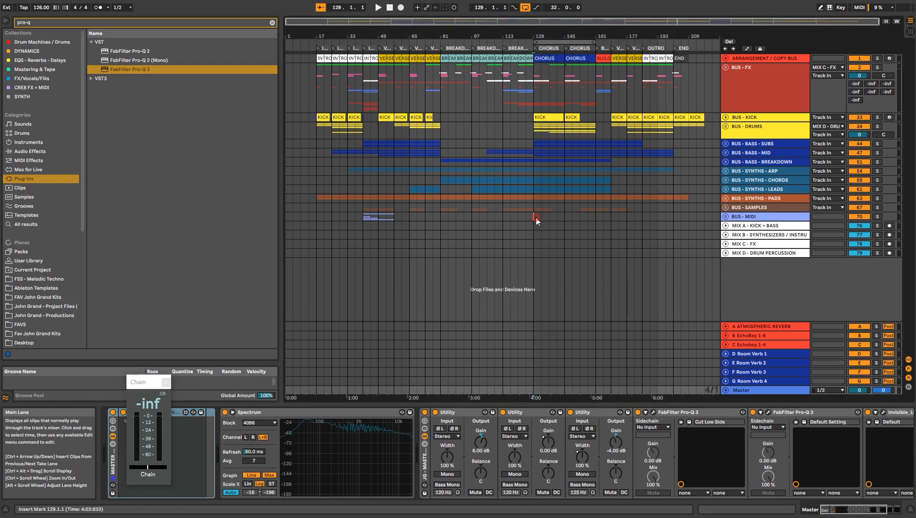
drag(145, 382, 317, 372)
click(550, 42)
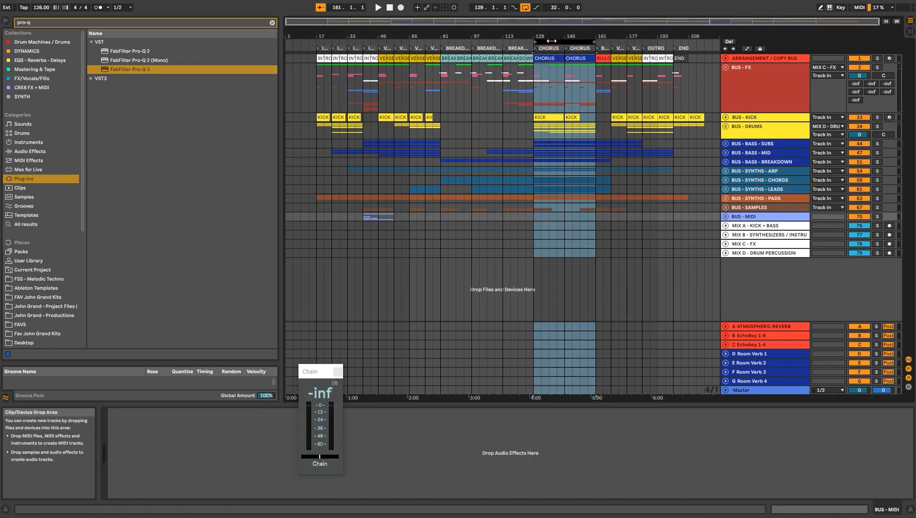
key(space)
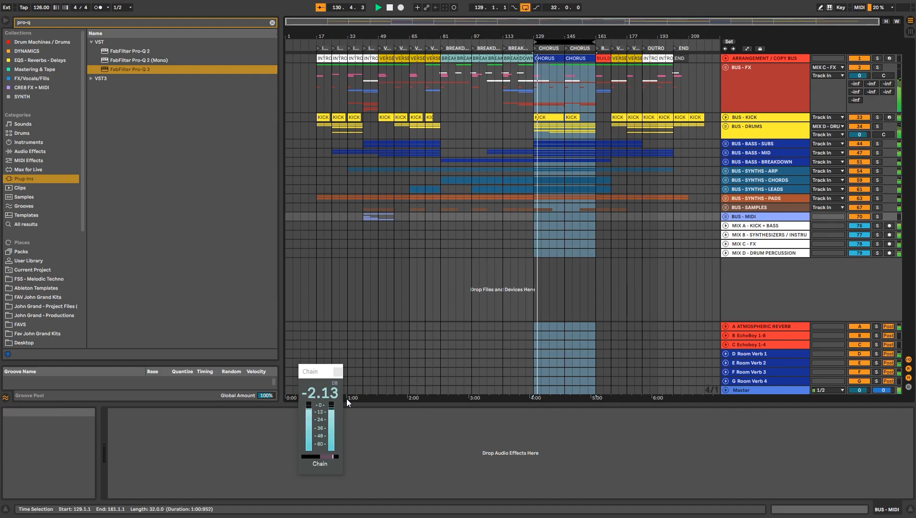
scroll(340, 399, down, 10)
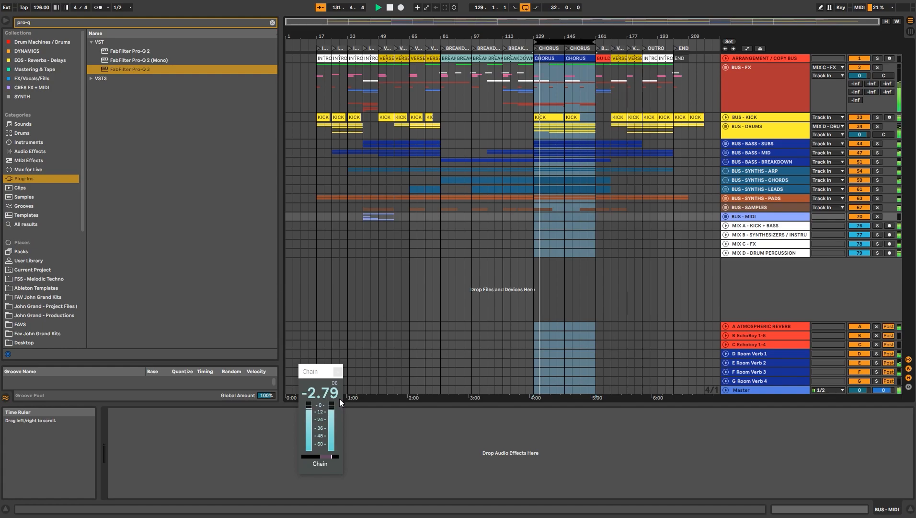
scroll(338, 396, down, 6)
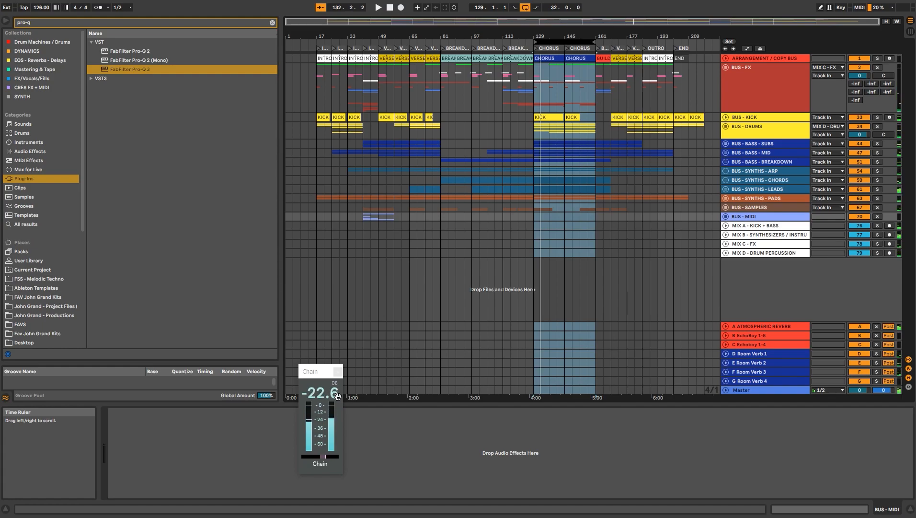
scroll(337, 395, down, 4)
scroll(338, 395, down, 3)
scroll(338, 395, down, 6)
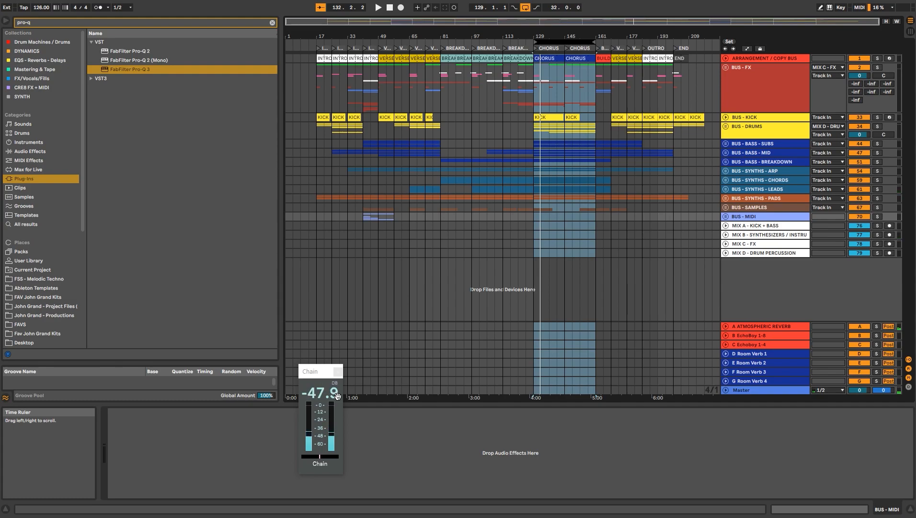
scroll(338, 395, down, 4)
click(750, 391)
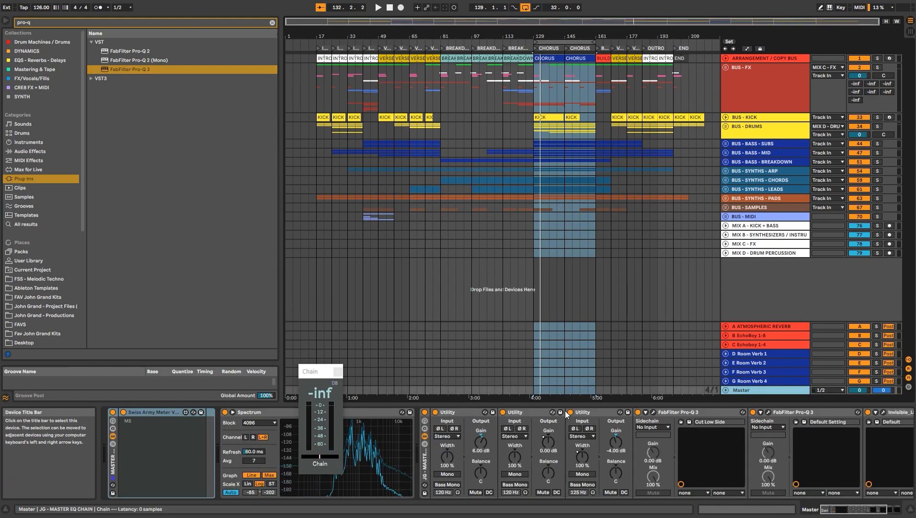
click(50, 152)
click(272, 23)
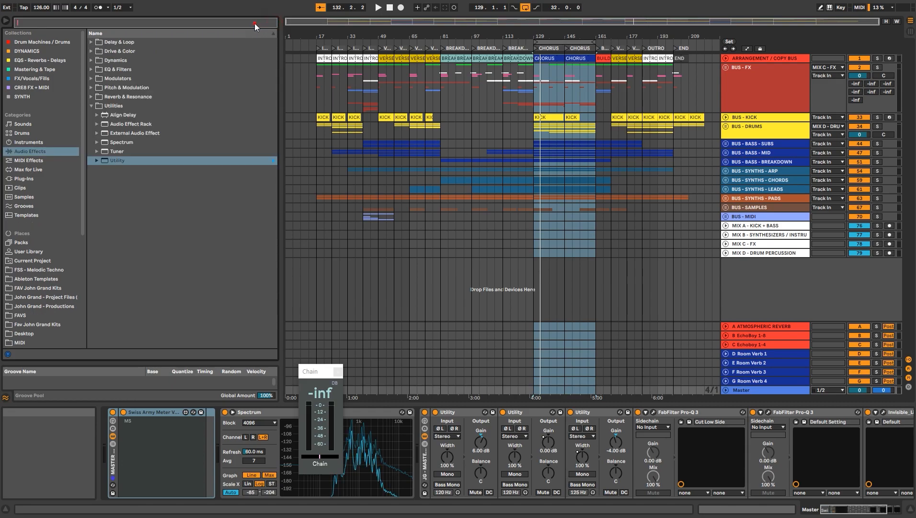
Place a Utility at the start of the Master's chain, set its Gain to -3.33 dB and play the chorus to check the level.
drag(109, 160, 112, 459)
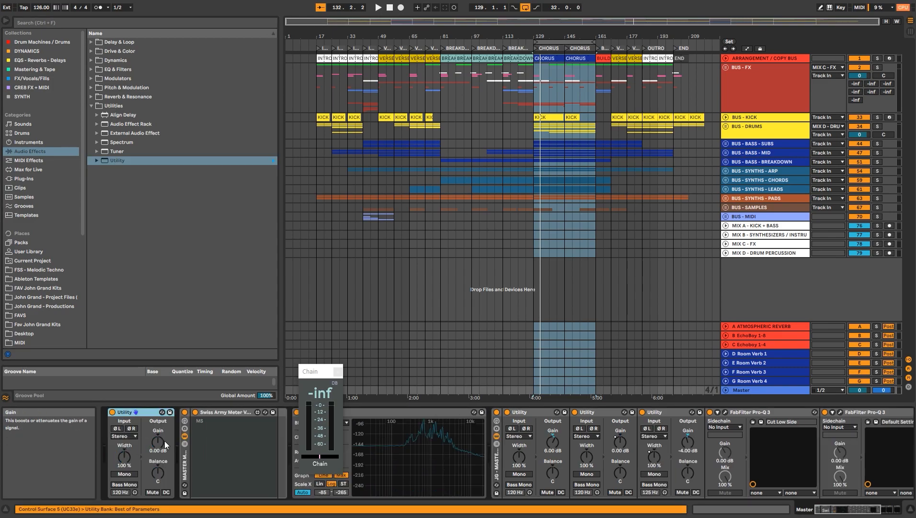
mouse_move(162, 443)
mouse_down()
mouse_move(162, 434)
mouse_move(162, 443)
mouse_up()
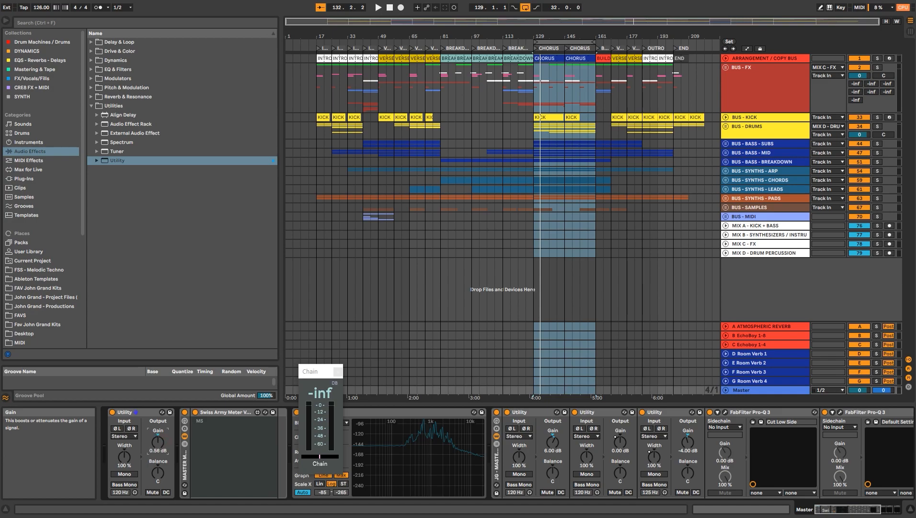
mouse_move(157, 441)
mouse_down()
mouse_move(157, 465)
mouse_move(157, 446)
mouse_up()
key(space)
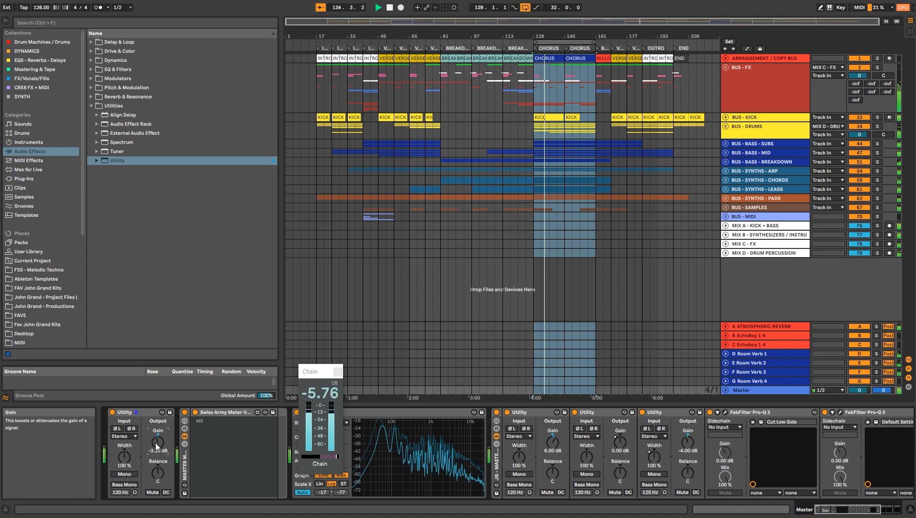
key(space)
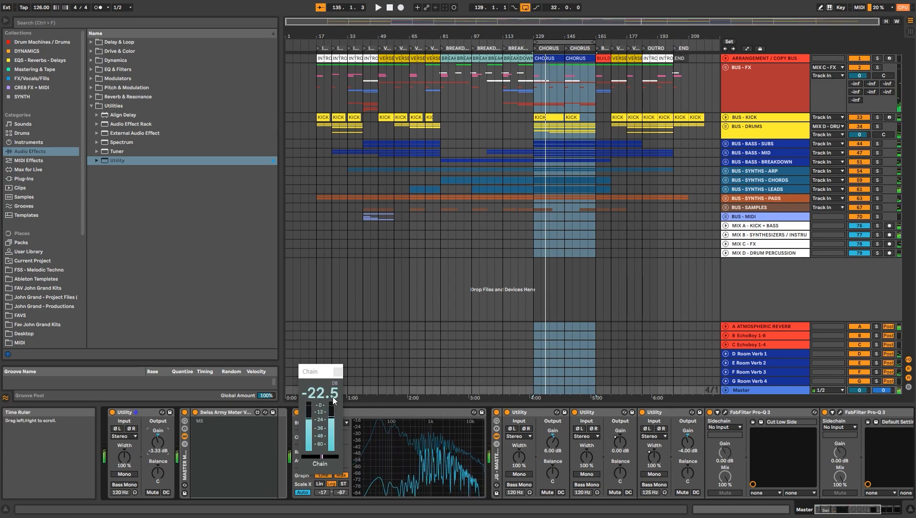
Delete the Utility at the start of the Master's chain and close the floating Chain meter window.
click(138, 411)
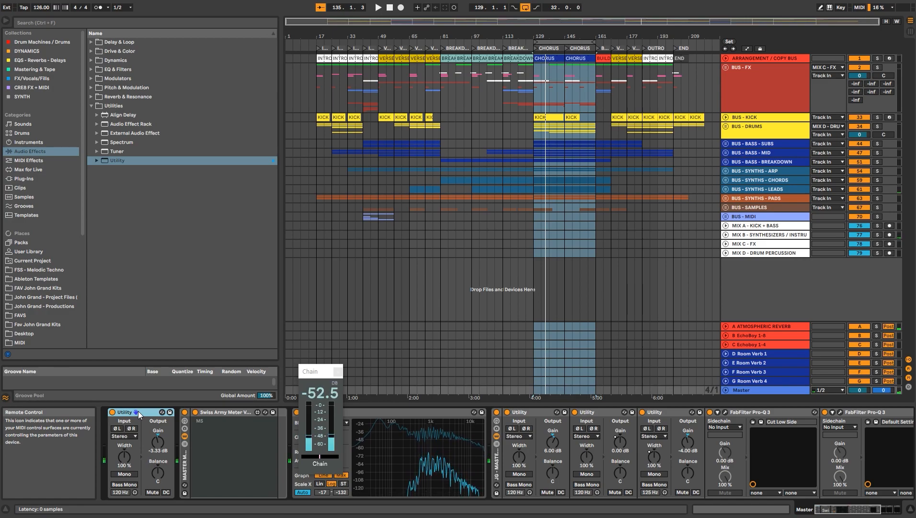
key(Delete)
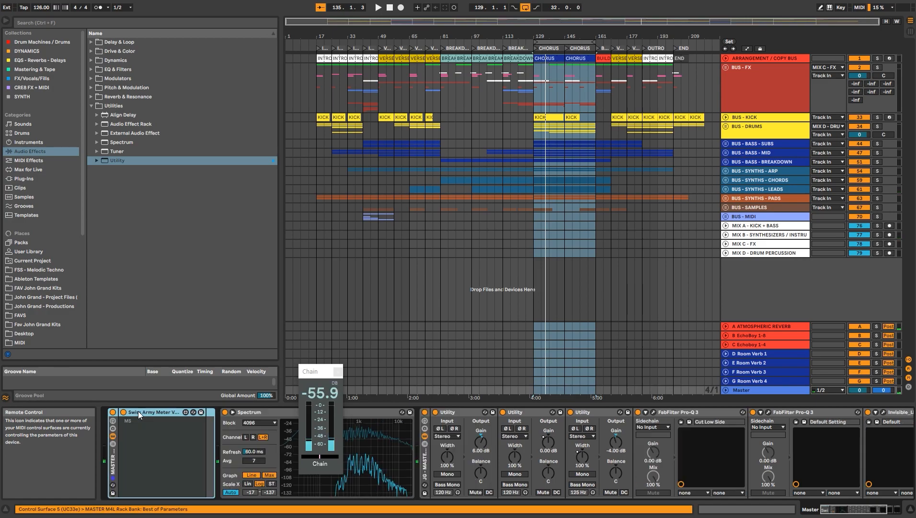
click(337, 371)
Fold the three Utilities, both Pro-Q 3 equalizers and the Invisible Limiter in the Master's EQ chain rack.
click(244, 412)
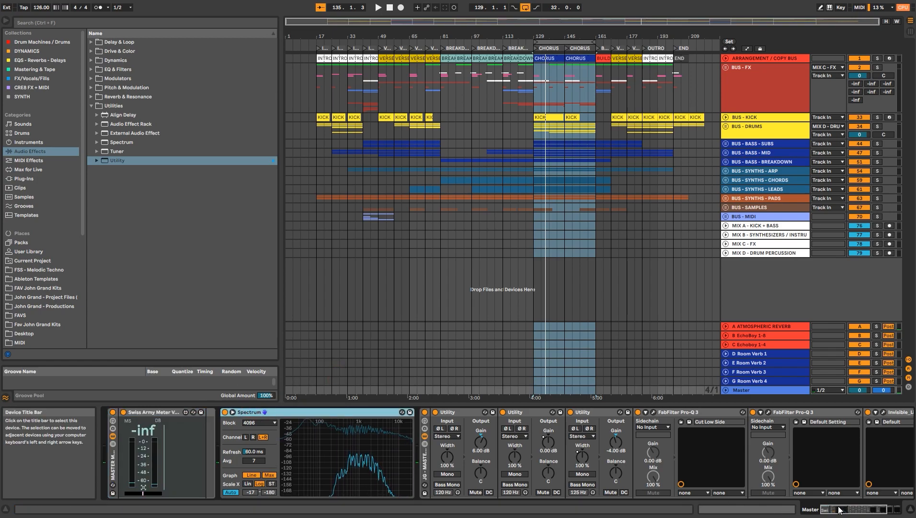
click(859, 510)
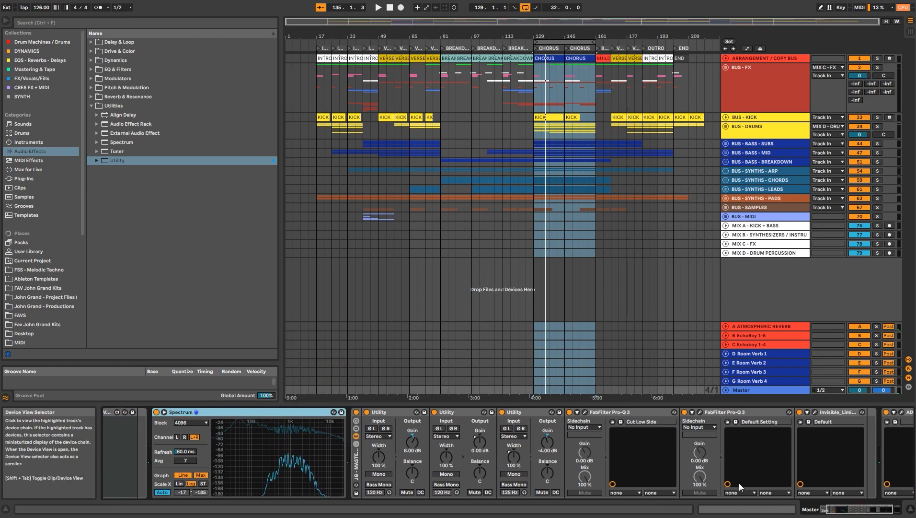
double_click(391, 410)
double_click(398, 410)
double_click(404, 412)
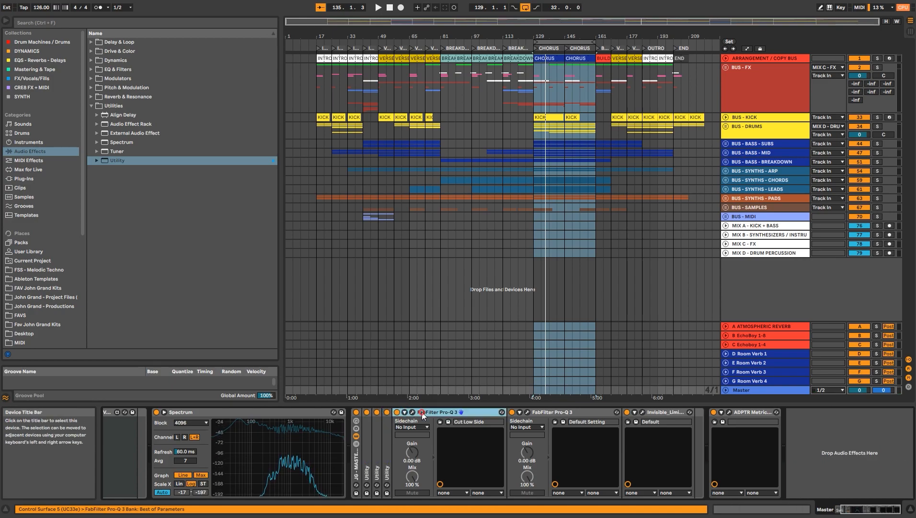
double_click(448, 412)
double_click(448, 411)
double_click(448, 412)
click(369, 439)
click(377, 436)
click(405, 431)
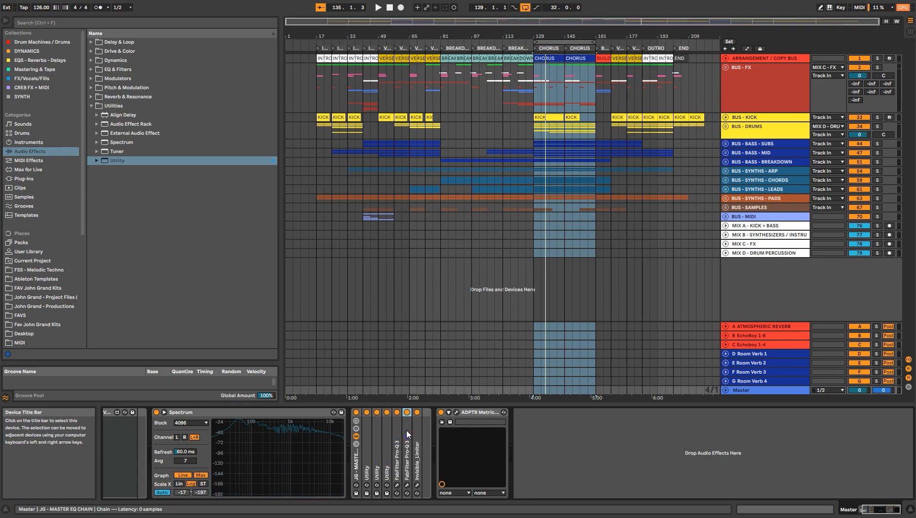
Look at the Master's MetricAB and Invisible Limiter plug-in windows, switching the limiter off and back on.
click(456, 412)
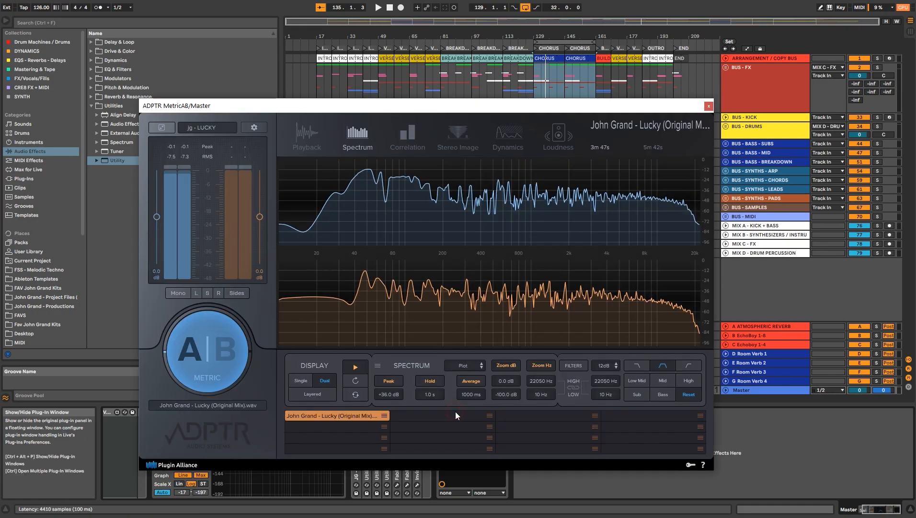
click(708, 107)
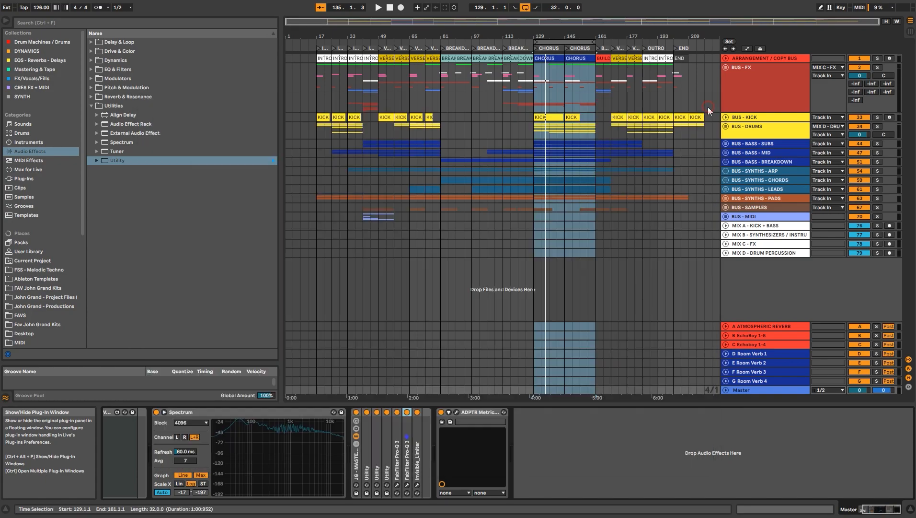
click(436, 445)
click(434, 412)
drag(319, 94, 558, 198)
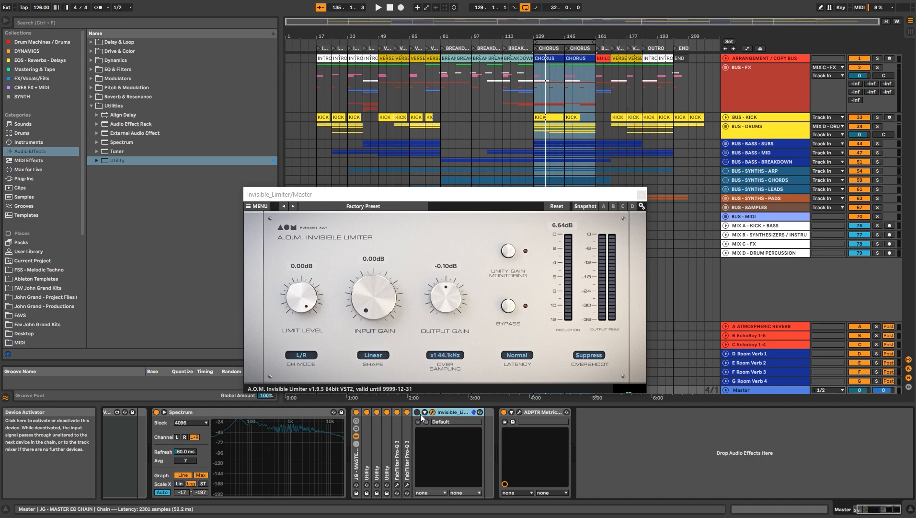
click(418, 412)
drag(874, 512, 869, 513)
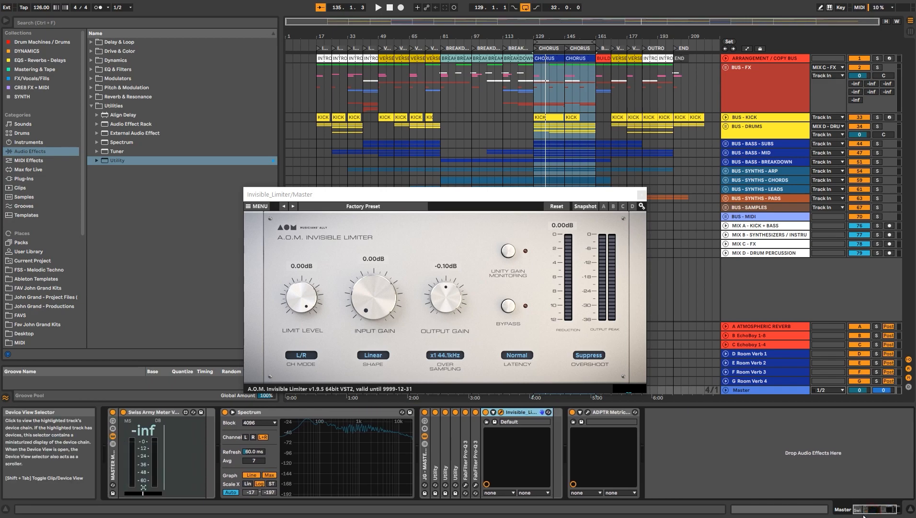
Unfold the Master rack's Pro-Q 3s and Utilities, fold all its devices including the limiter, and close the Invisible Limiter window.
click(479, 433)
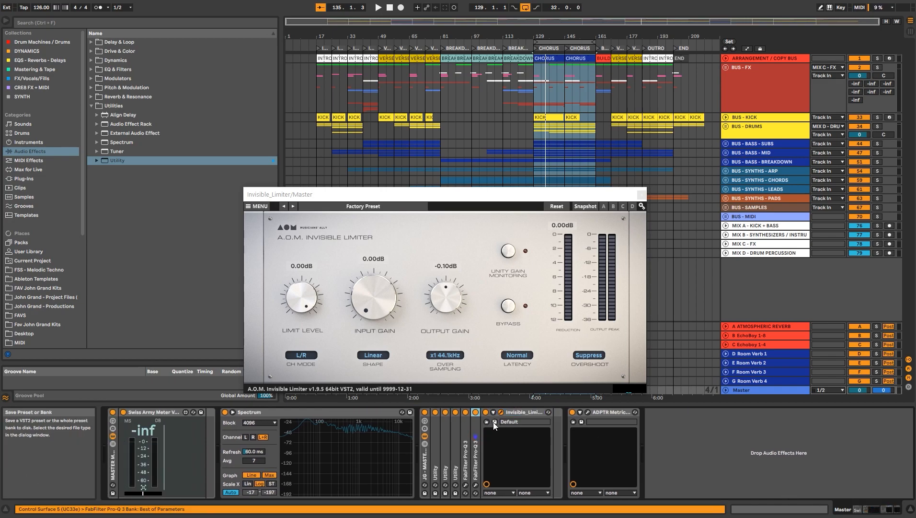
click(517, 413)
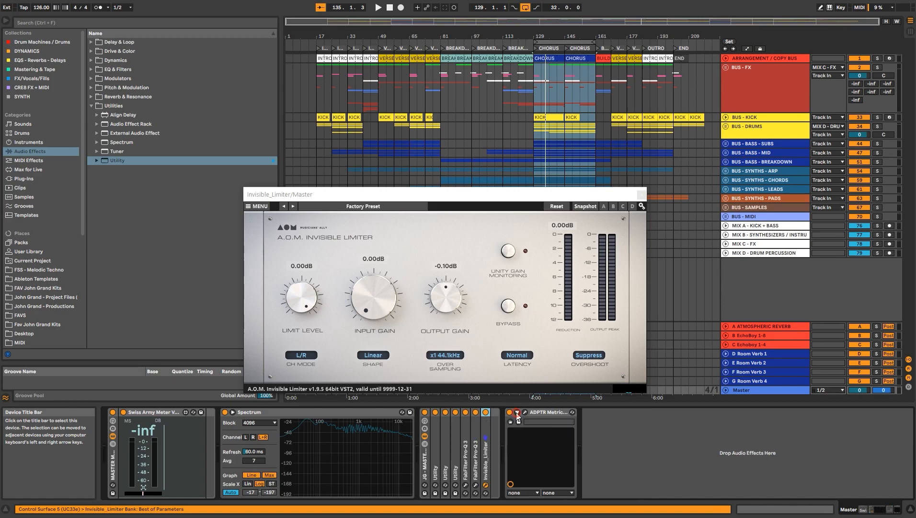
double_click(476, 433)
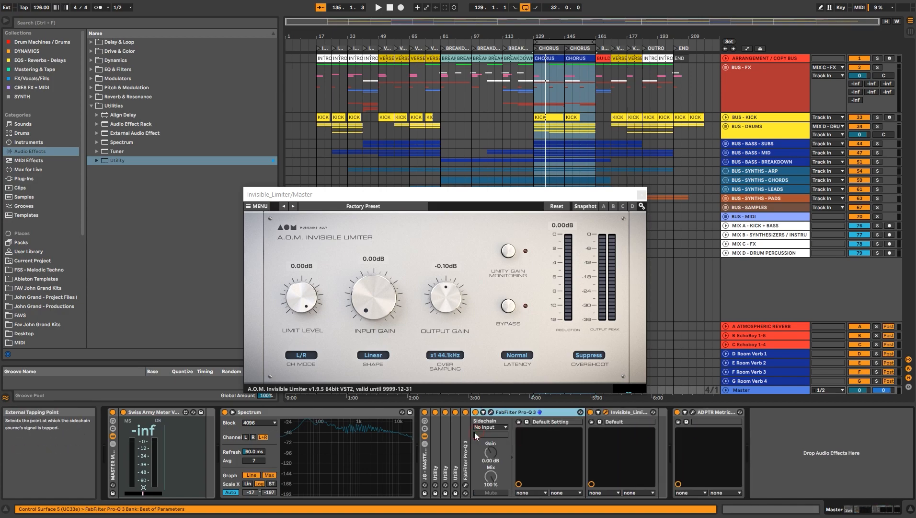
double_click(465, 433)
double_click(455, 434)
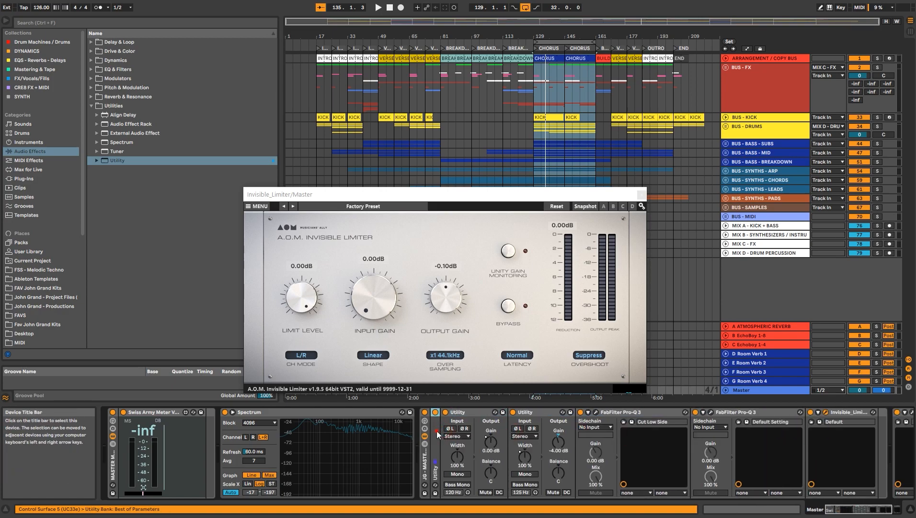
click(483, 412)
double_click(483, 412)
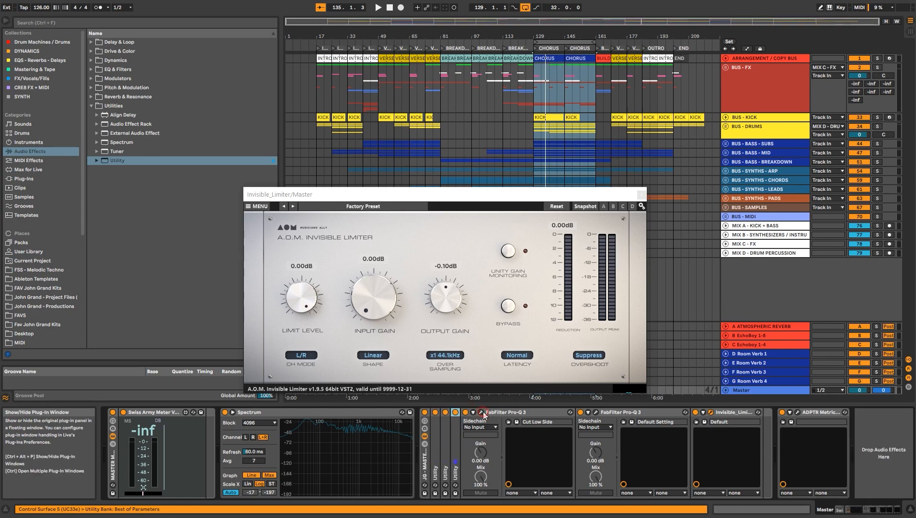
click(482, 413)
click(651, 42)
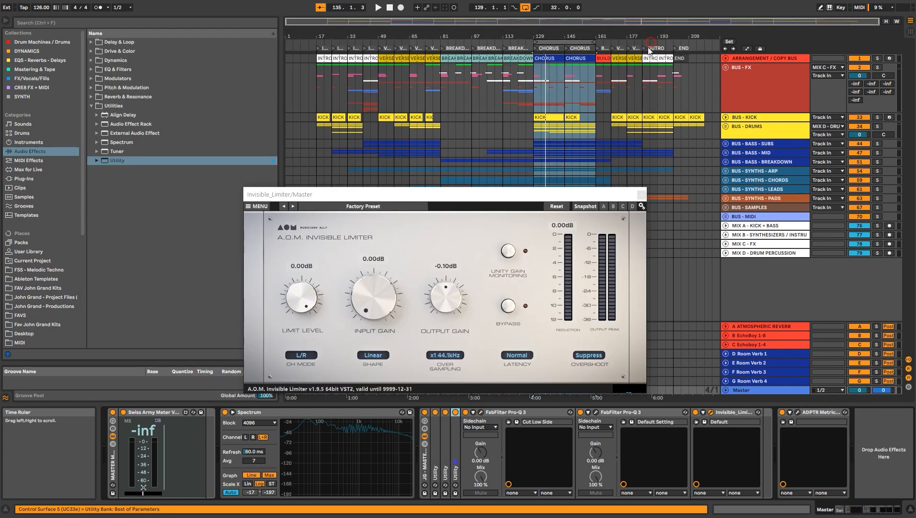
double_click(514, 412)
double_click(517, 413)
click(519, 416)
double_click(519, 415)
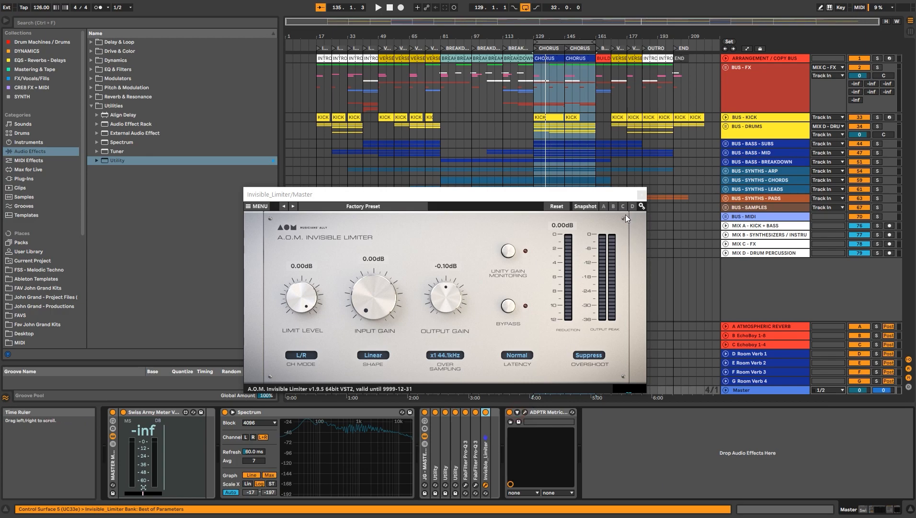
click(641, 194)
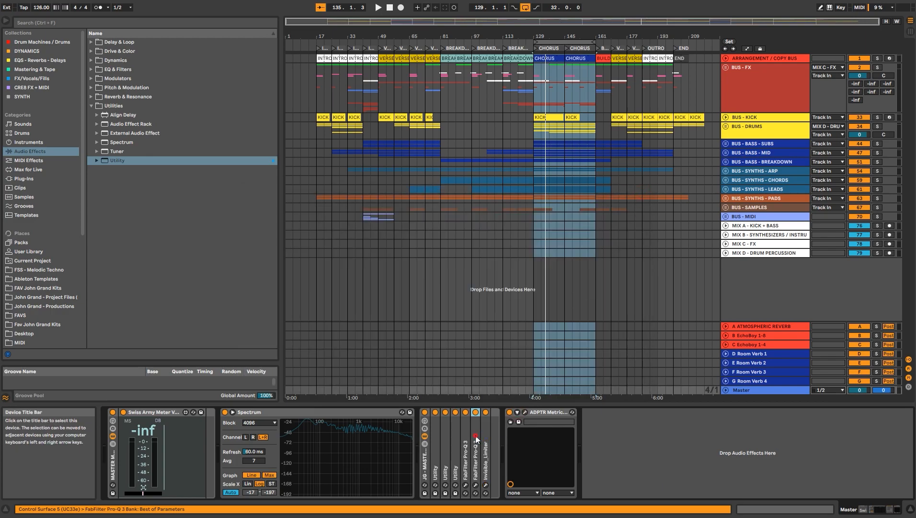
key(Left)
key(Left)
key(Left)
key(Left)
key(Left)
key(Left)
key(Left)
key(Left)
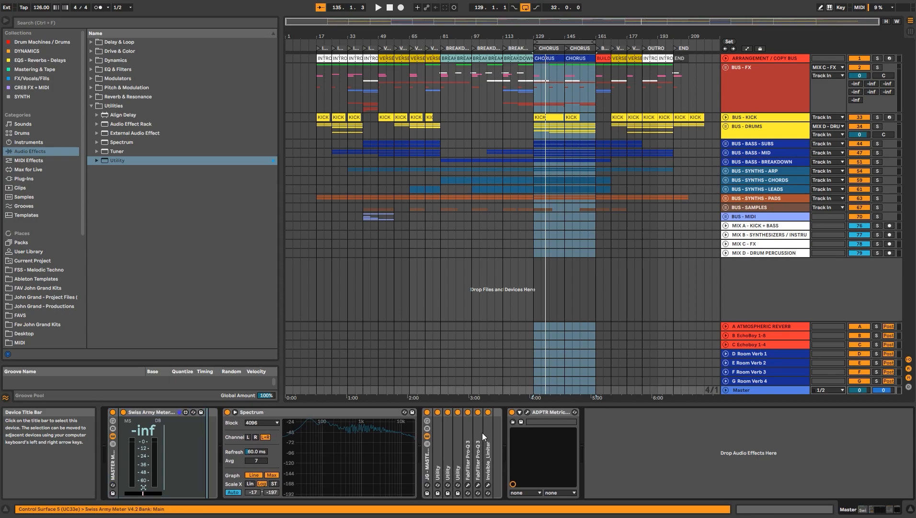
key(Right)
drag(118, 162, 115, 488)
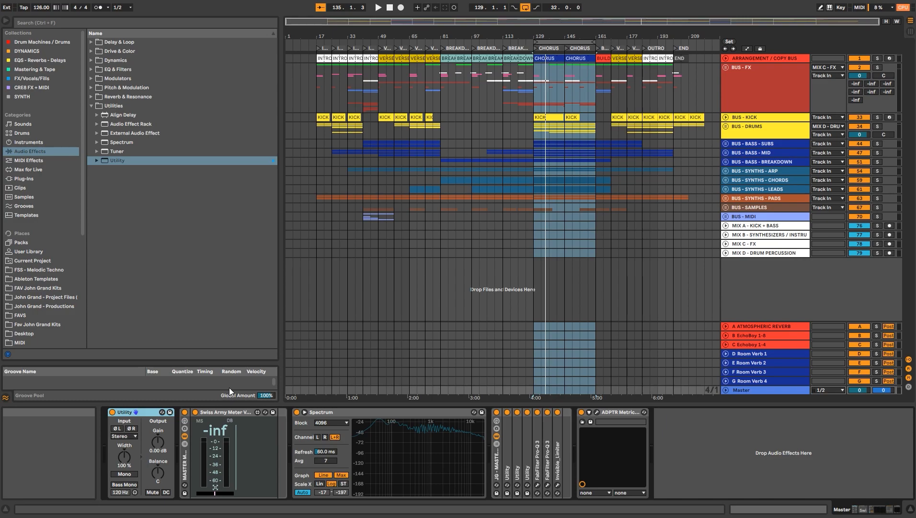
Play the chorus from its start while lowering the Master's first Utility Gain to -2.00 dB, and stop playback.
click(229, 415)
key(space)
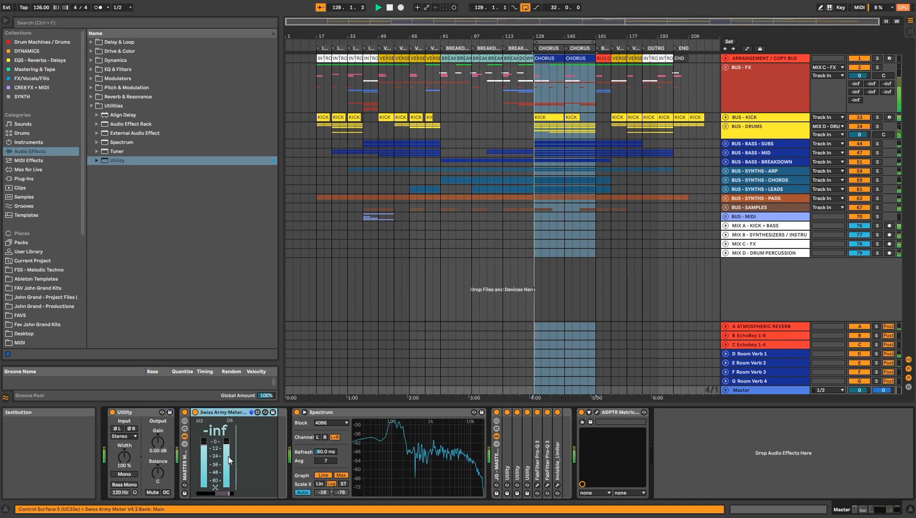
drag(159, 442, 160, 447)
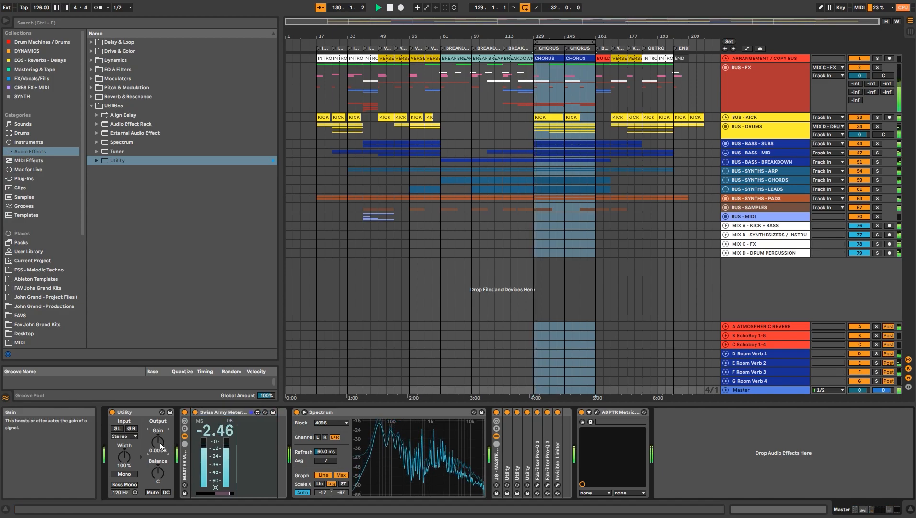
key(Down)
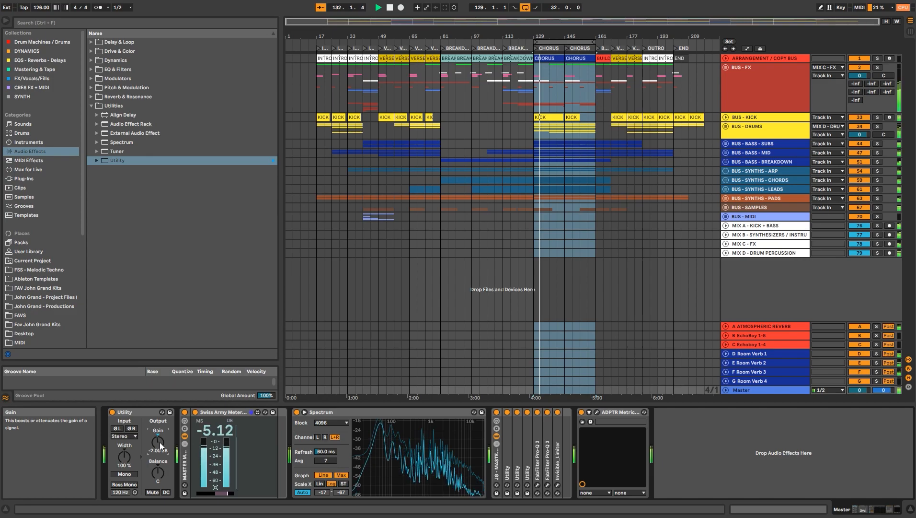
key(space)
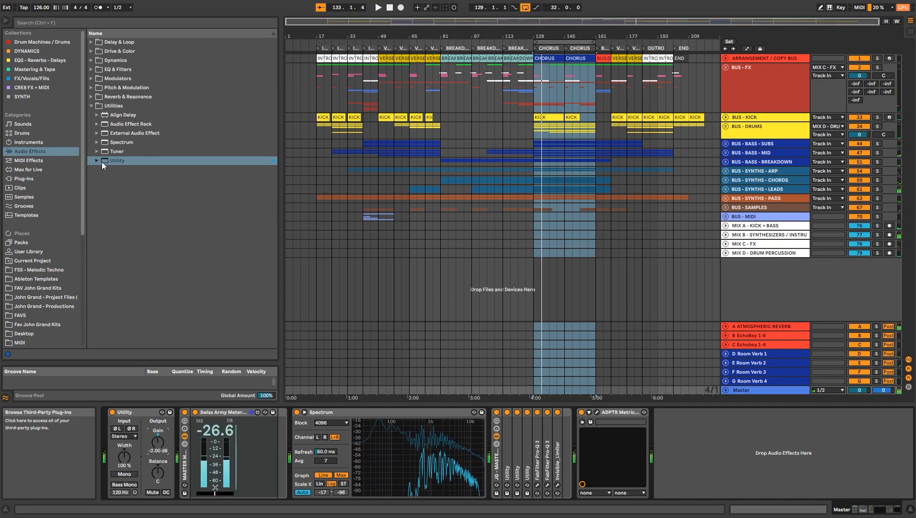
Search the Audio Effects for "compress" and insert a Compressor between the Swiss Army Meter and the Spectrum on the Master.
click(125, 23)
text(compress)
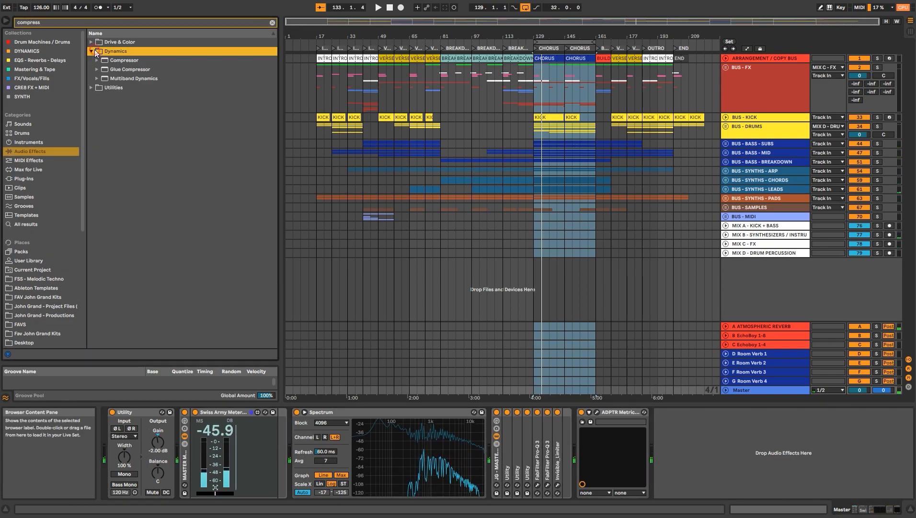
click(100, 50)
key(Down)
drag(278, 456, 325, 423)
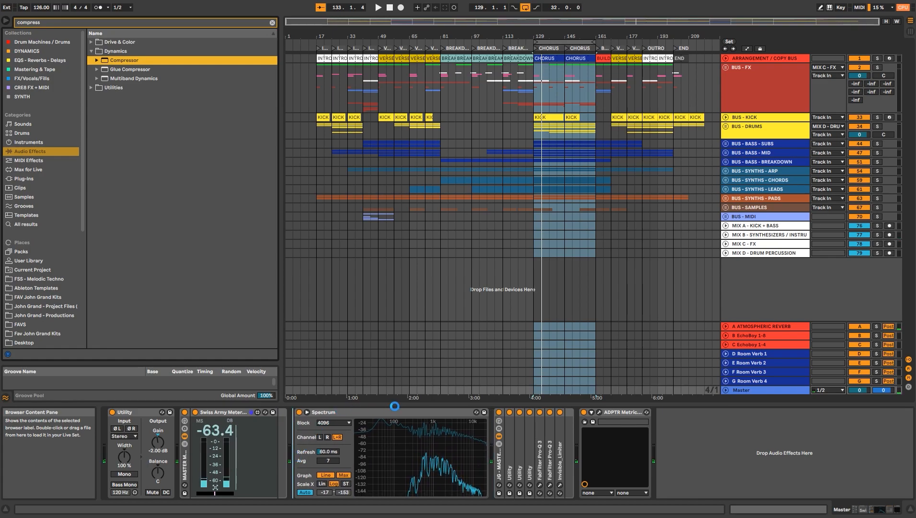
drag(484, 420, 484, 420)
click(540, 415)
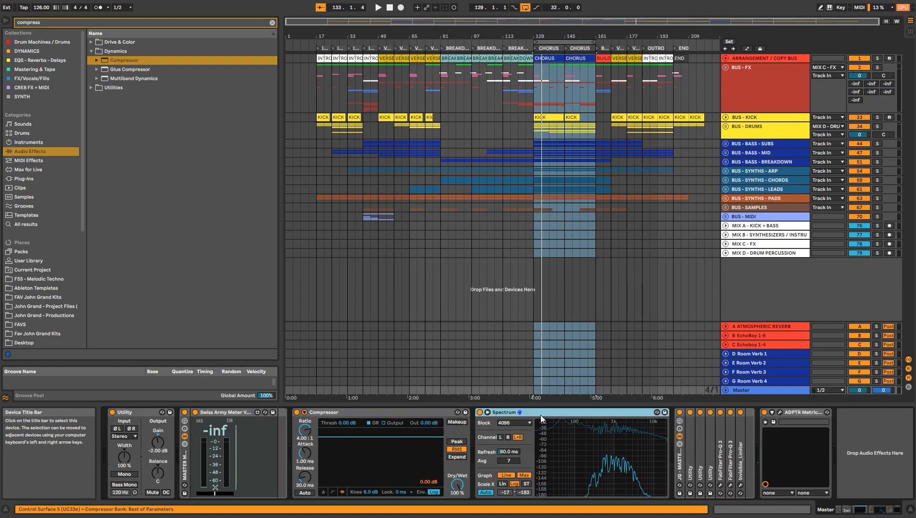
Delete the Master's Spectrum and Compressor, and insert a Glue Compressor in their place after the Swiss Army Meter.
key(Delete)
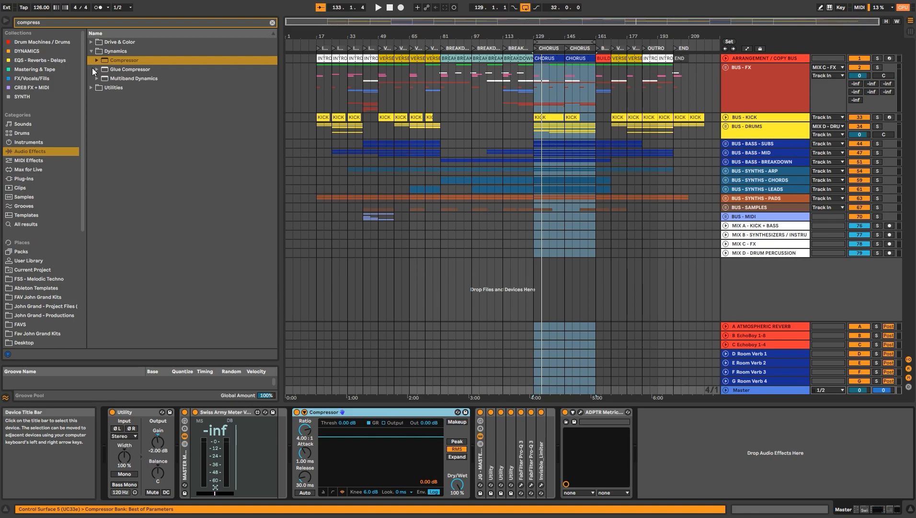
key(Delete)
drag(111, 69, 296, 439)
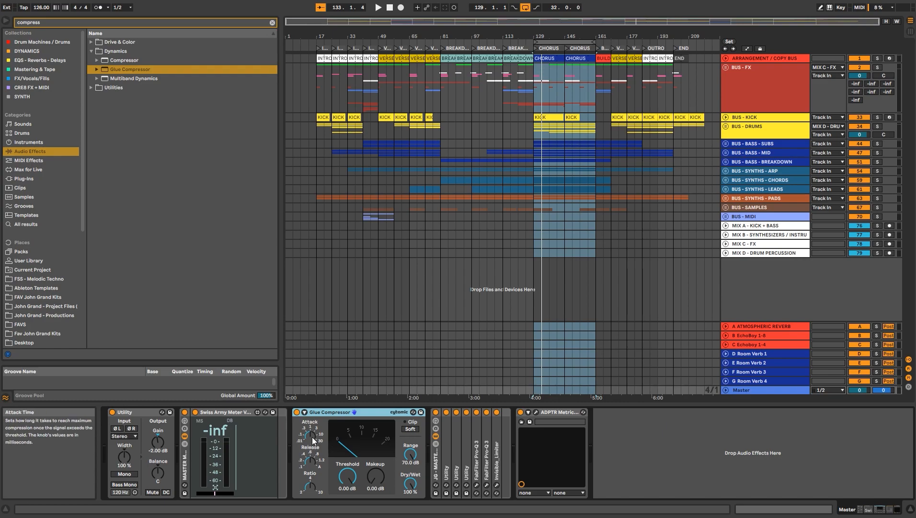
Expand the Glue Compressor's sidechain section and lower its Threshold to -14.3 dB while playing the chorus.
click(310, 487)
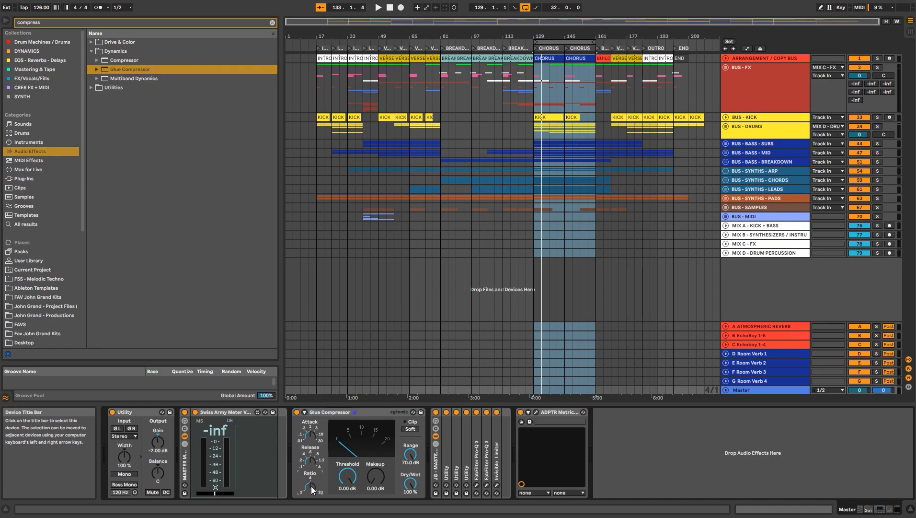
click(311, 436)
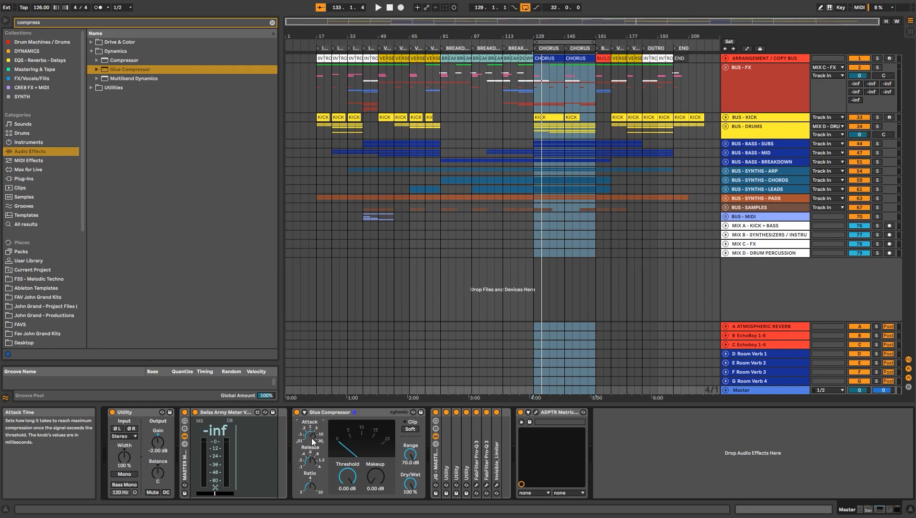
click(311, 461)
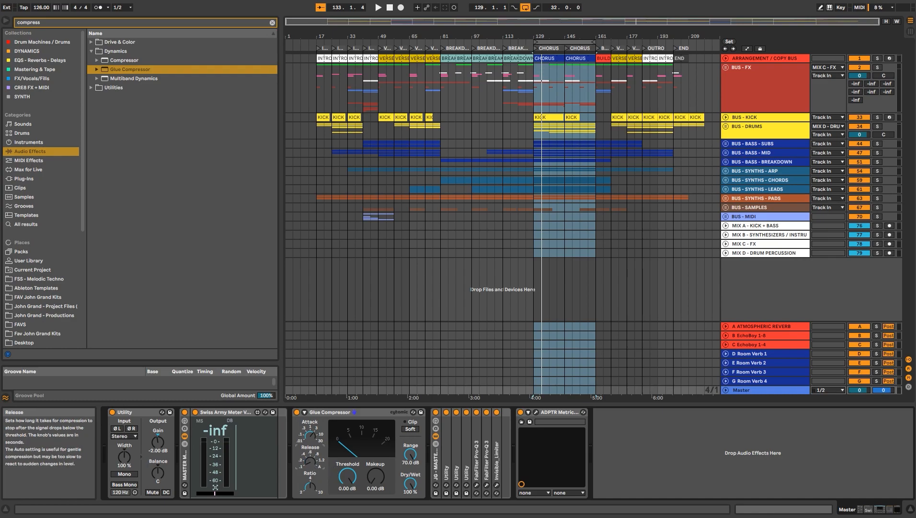
click(304, 412)
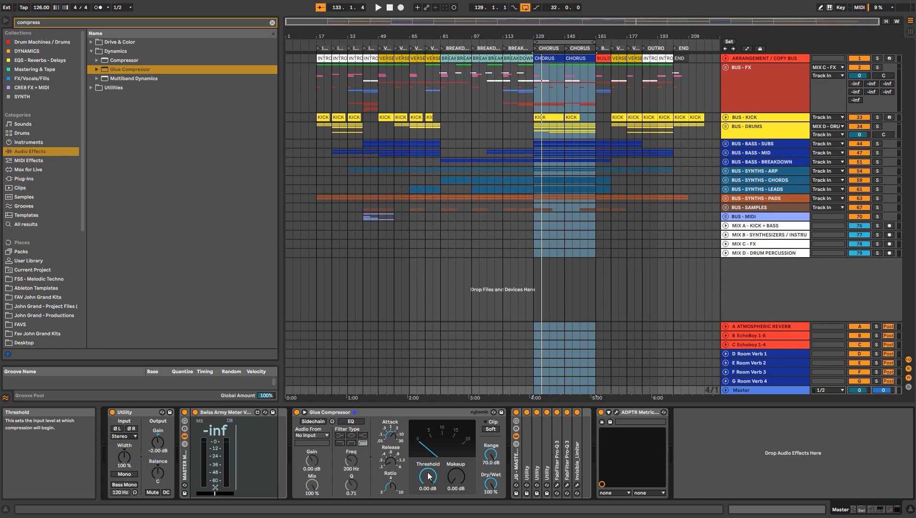
key(space)
drag(428, 475, 428, 491)
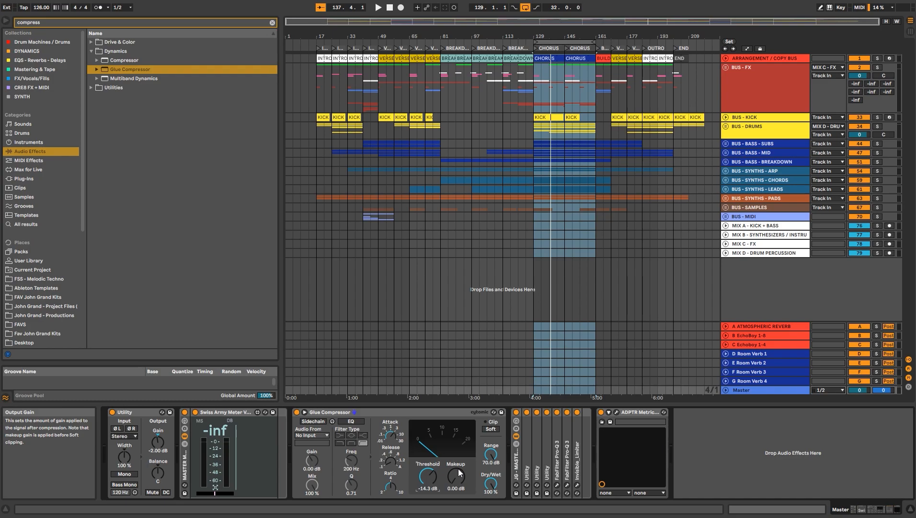
Raise the Glue Compressor's Makeup to about 3 dB during chorus playback, comparing the level with the device bypassed and active.
key(space)
drag(460, 476, 436, 477)
click(297, 412)
click(295, 411)
click(295, 410)
click(295, 410)
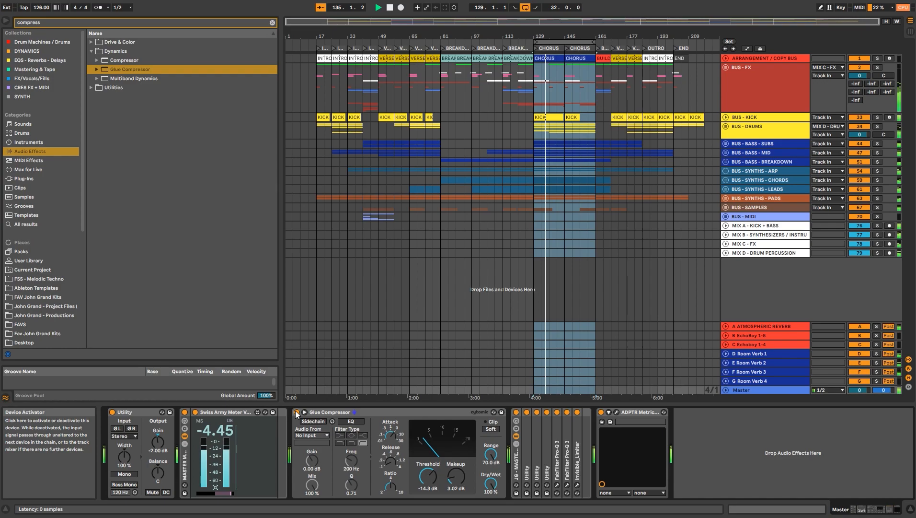
click(295, 411)
click(295, 411)
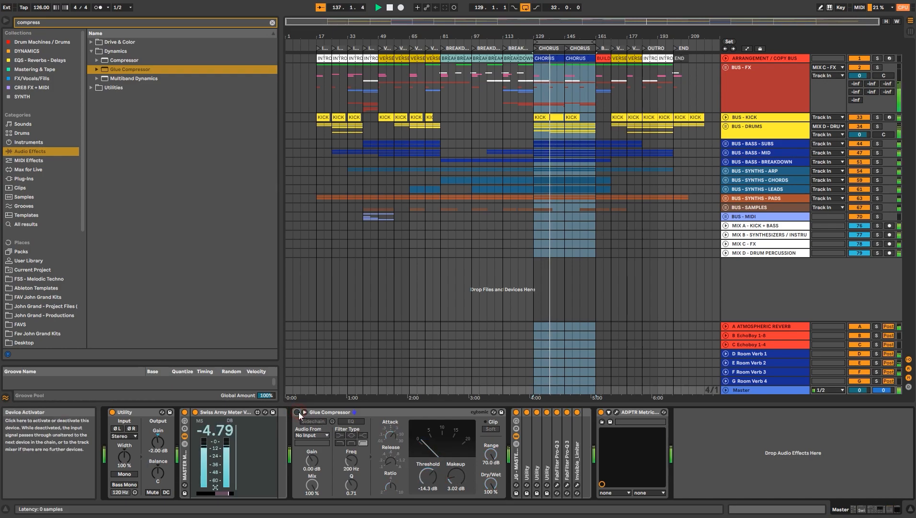
key(space)
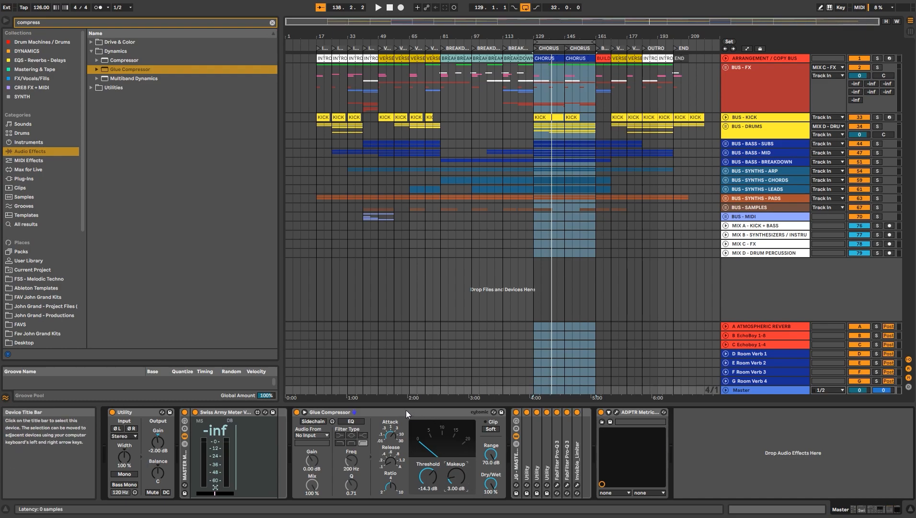
Replay the chorus, compare the Glue Compressor bypassed and active, and fine-tune its Makeup to 2.70 dB for matched loudness.
key(space)
click(296, 412)
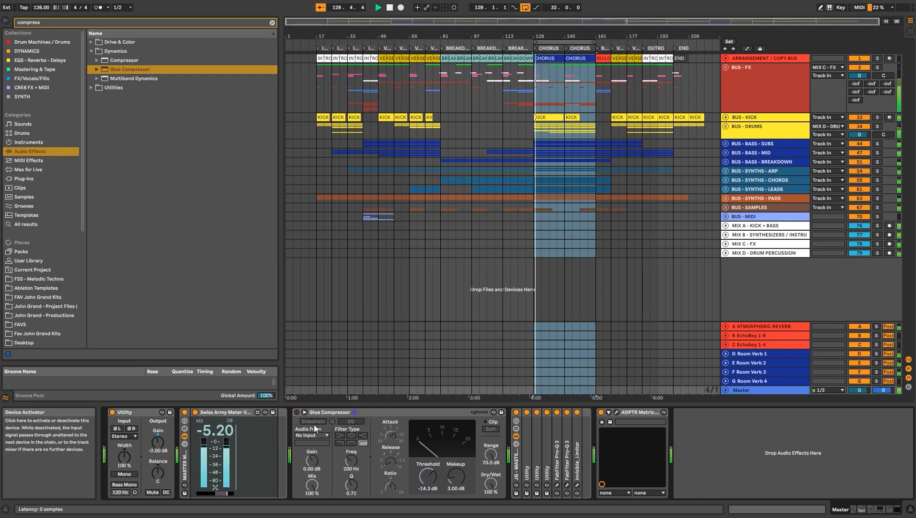
key(ctrl+z)
key(ctrl+z)
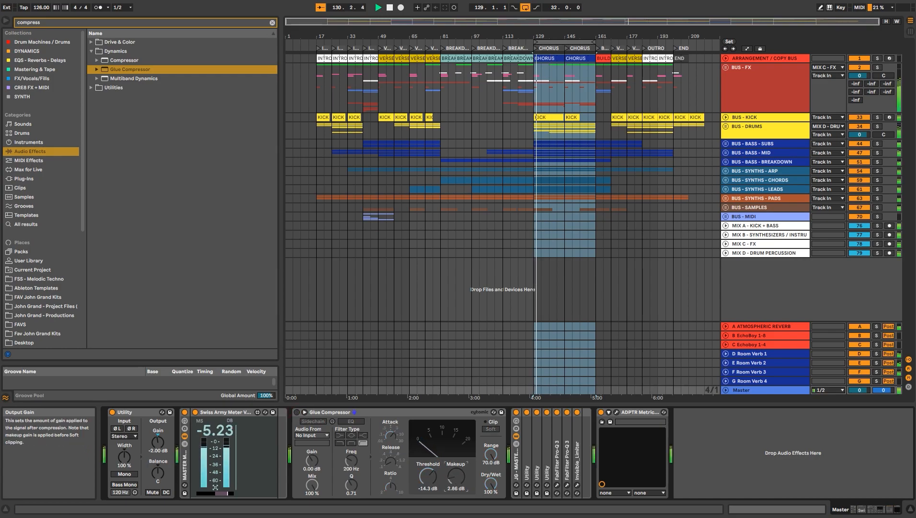
click(297, 412)
click(298, 412)
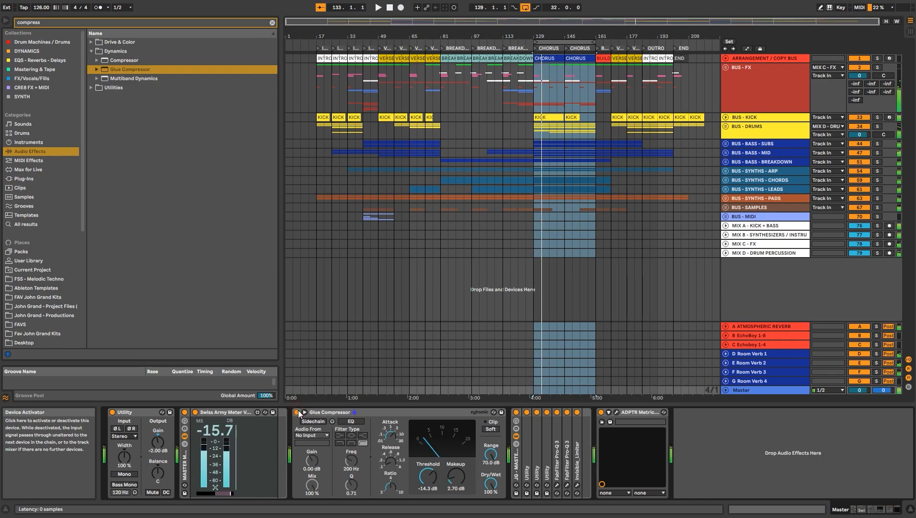